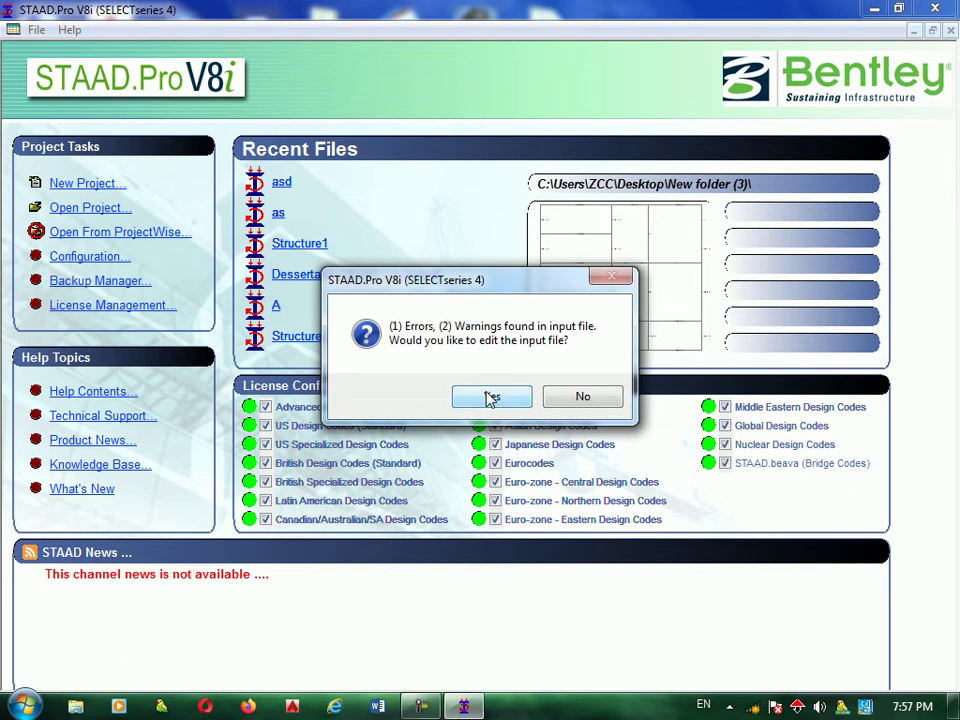
Isolate the roof-level beams of the frame from a front view and display them in plan
left_click(930, 8)
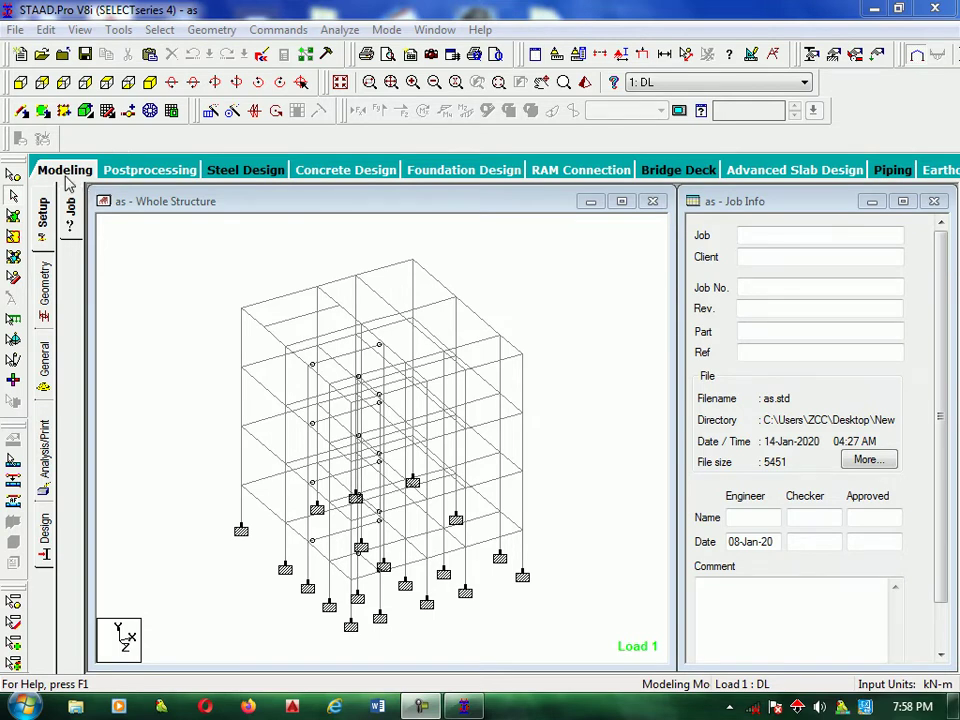
left_click(20, 83)
left_click_drag(541, 242, 111, 292)
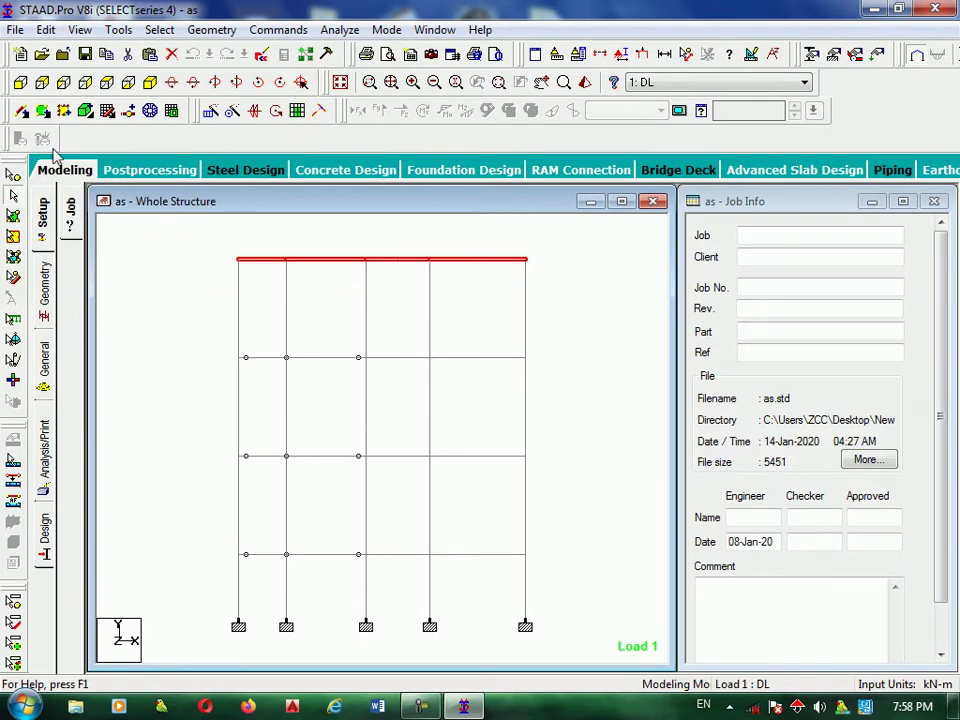
left_click(79, 29)
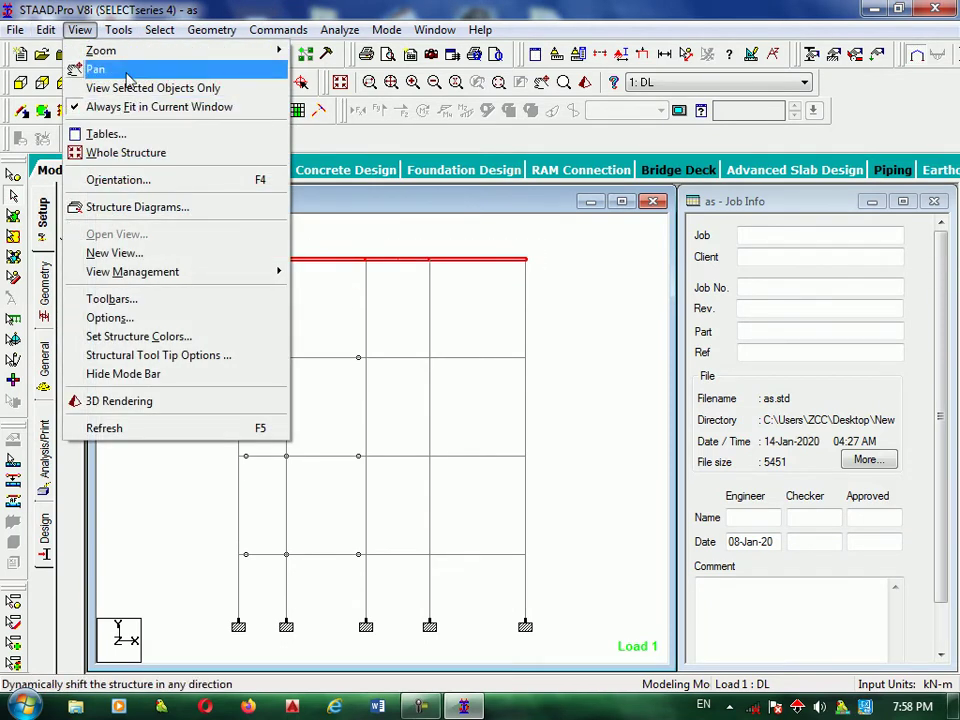
left_click(125, 88)
left_click(85, 82)
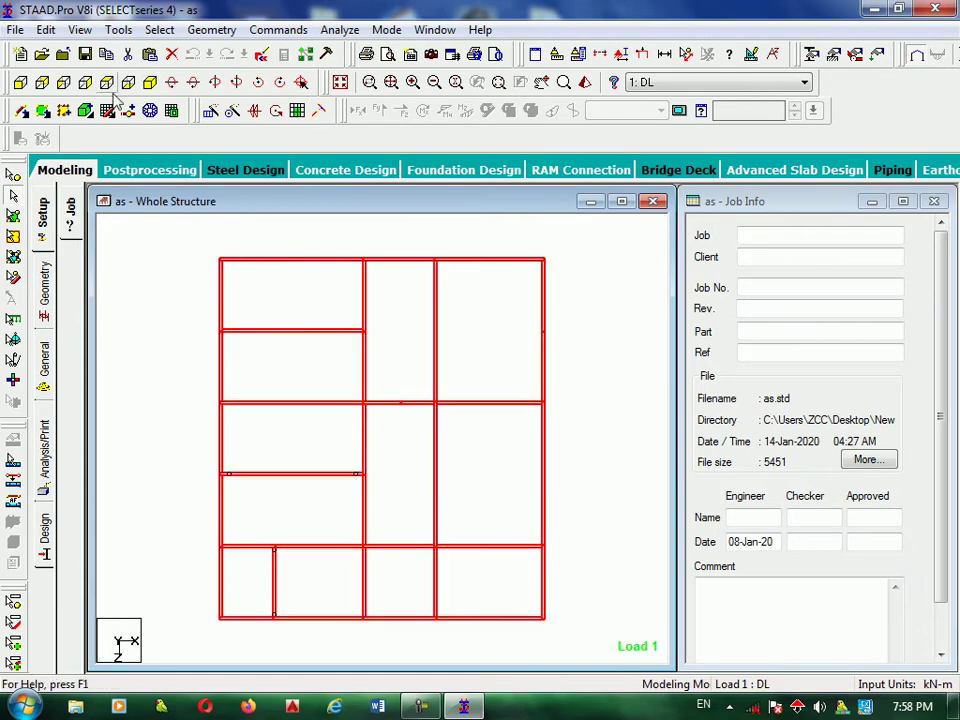
Examine how the roof's interior beams are split around the central intersection by selecting them one at a time
left_click(448, 502)
left_click(493, 396)
left_click(380, 396)
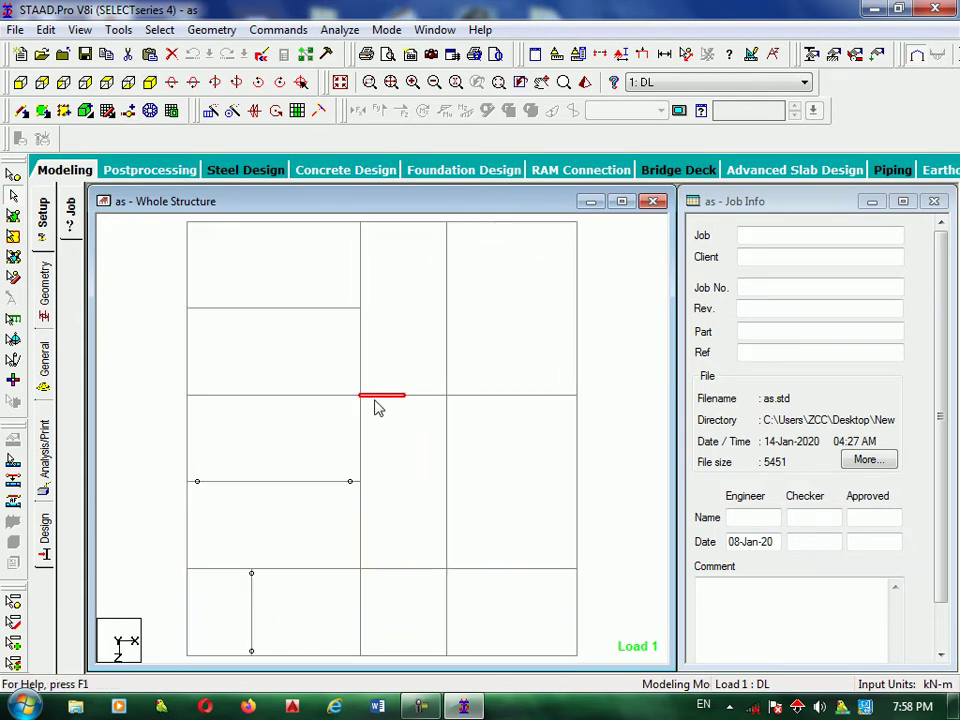
left_click(438, 521)
left_click(447, 531)
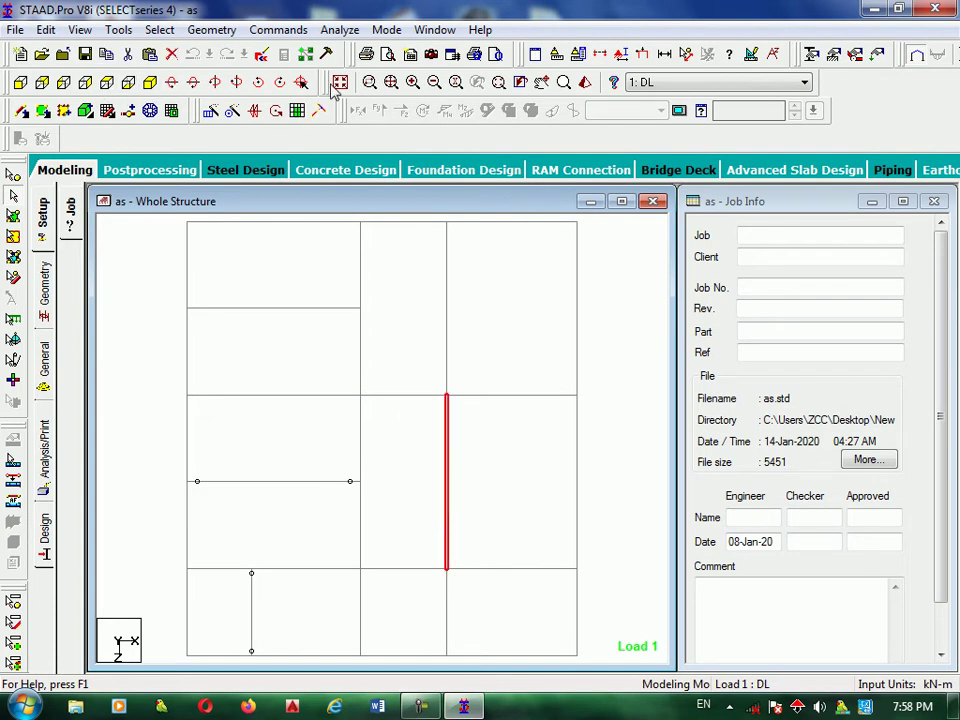
Restore the whole structure, isolate the beams of the second level above the supports, and display them isometrically
left_click(150, 82)
left_click(20, 82)
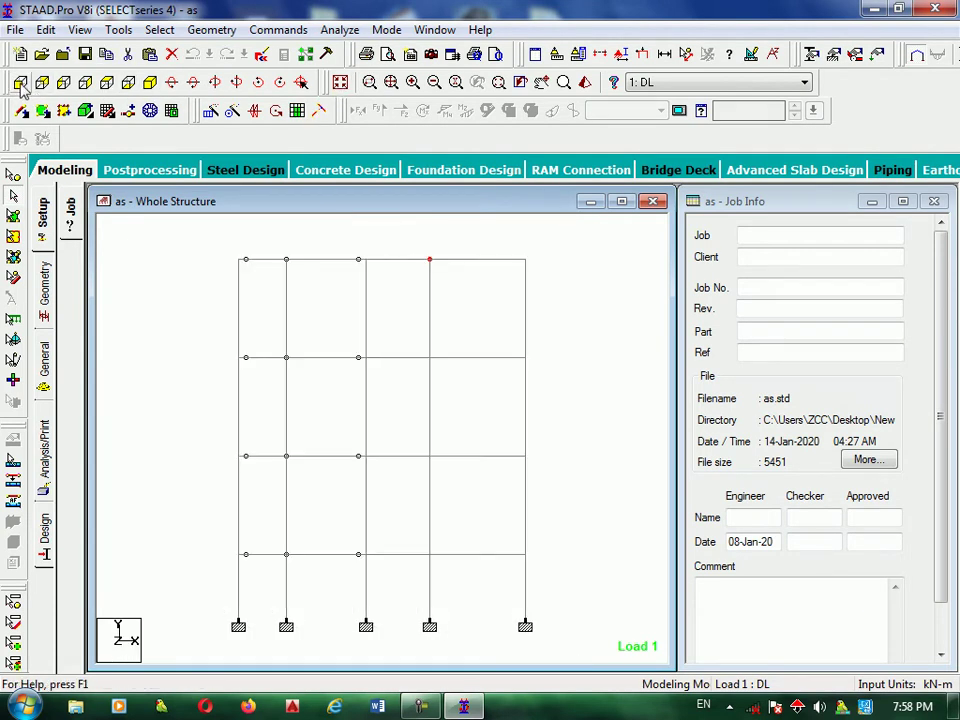
left_click_drag(506, 422, 197, 476)
left_click(78, 30)
left_click(85, 88)
left_click(128, 82)
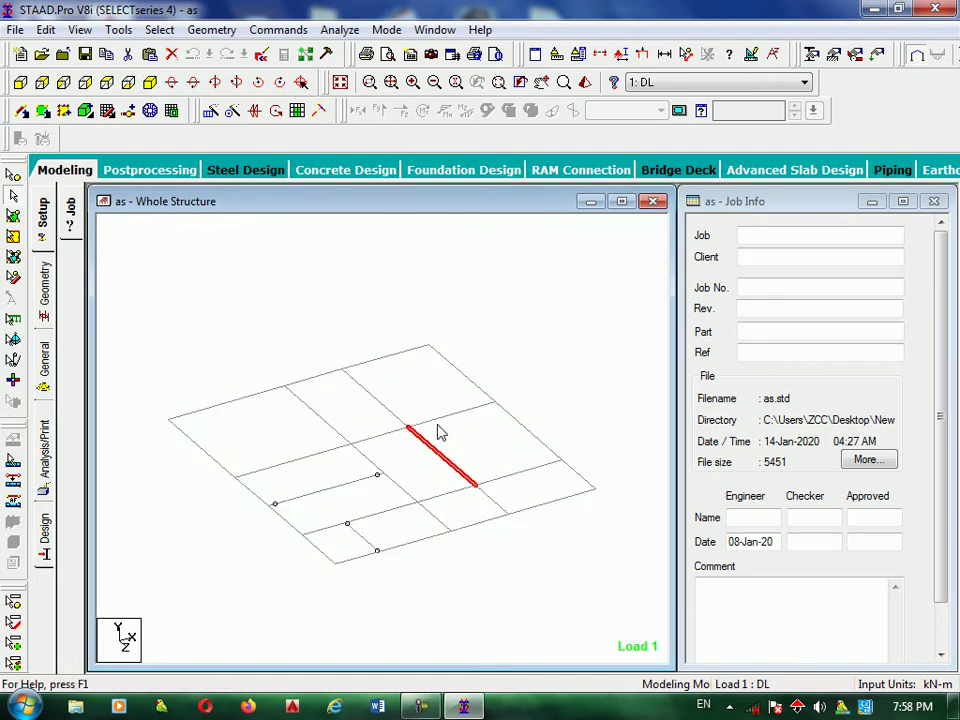
Examine the interior beams of the isolated second level by selecting them one at a time
left_click(441, 421)
left_click(363, 431)
left_click(394, 437)
left_click(421, 436)
left_click(405, 460)
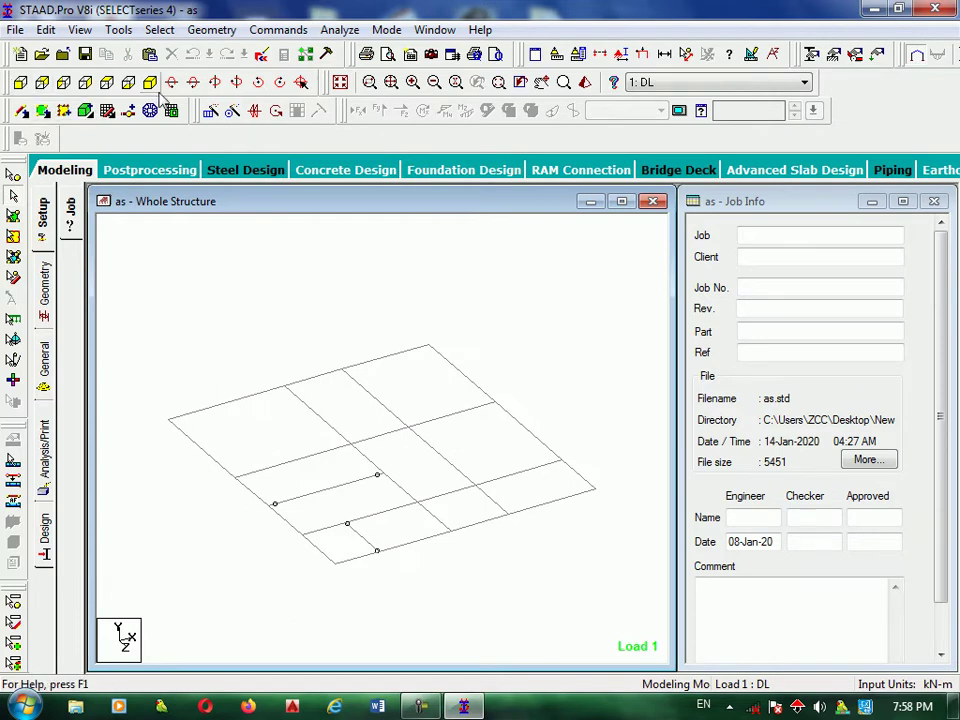
Display the whole structure in plan and briefly activate the node-to-node distance tool to show the nodes
left_click(340, 82)
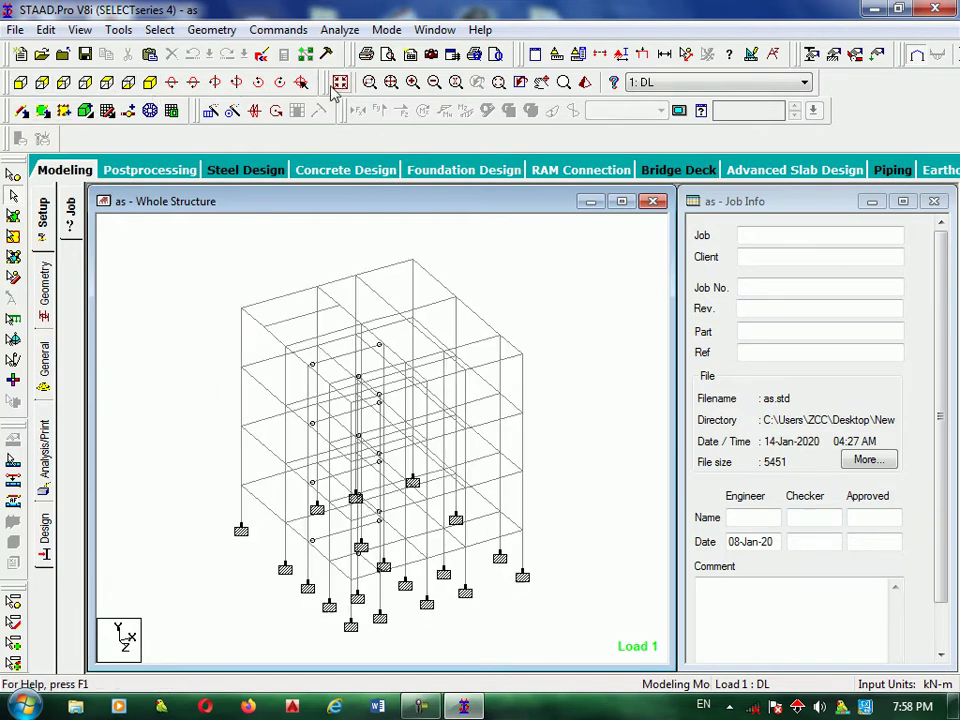
left_click(107, 84)
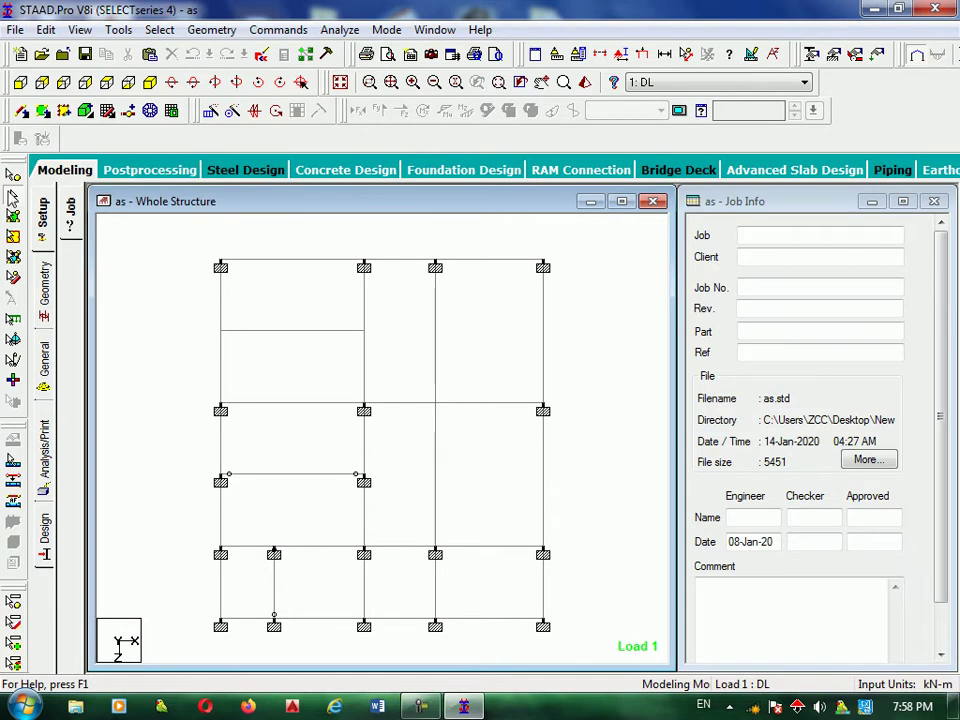
left_click(20, 82)
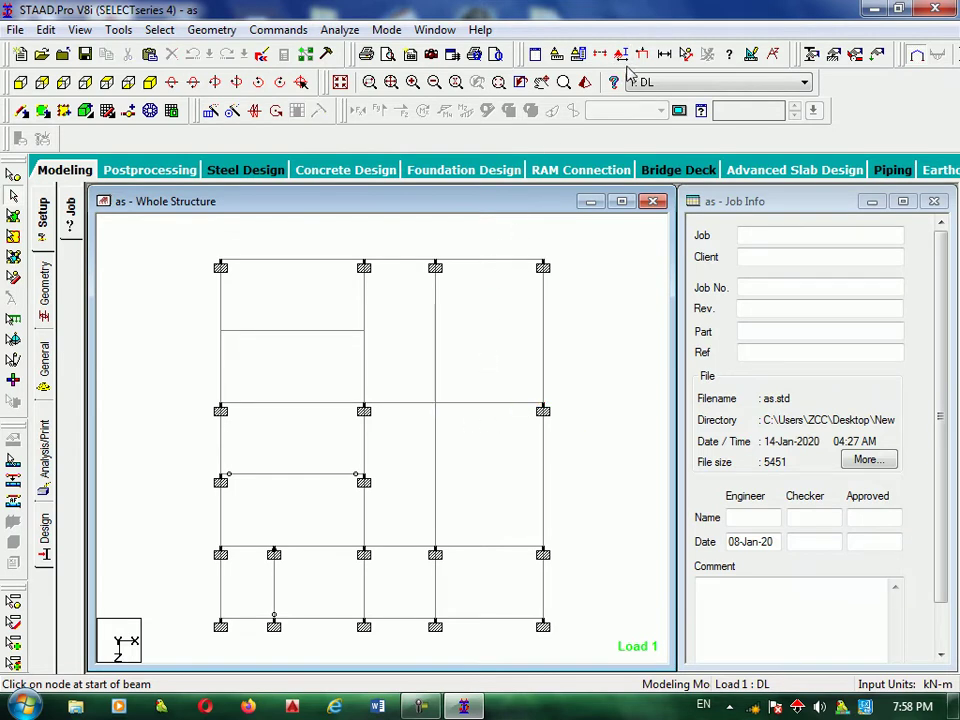
left_click(688, 56)
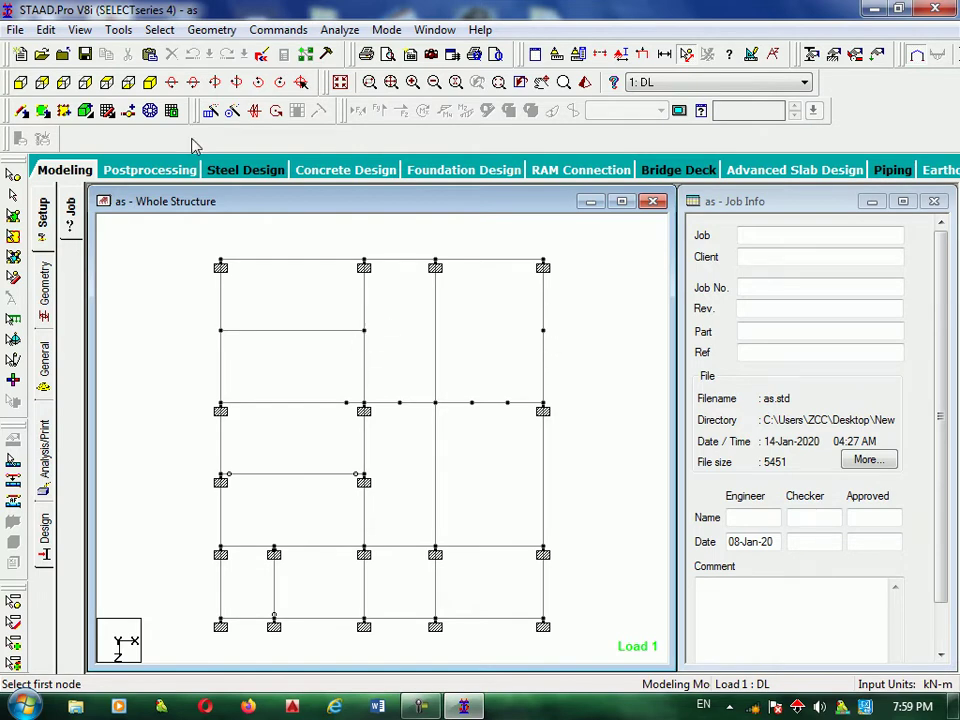
left_click(688, 53)
left_click(14, 197)
left_click_drag(564, 298, 480, 386)
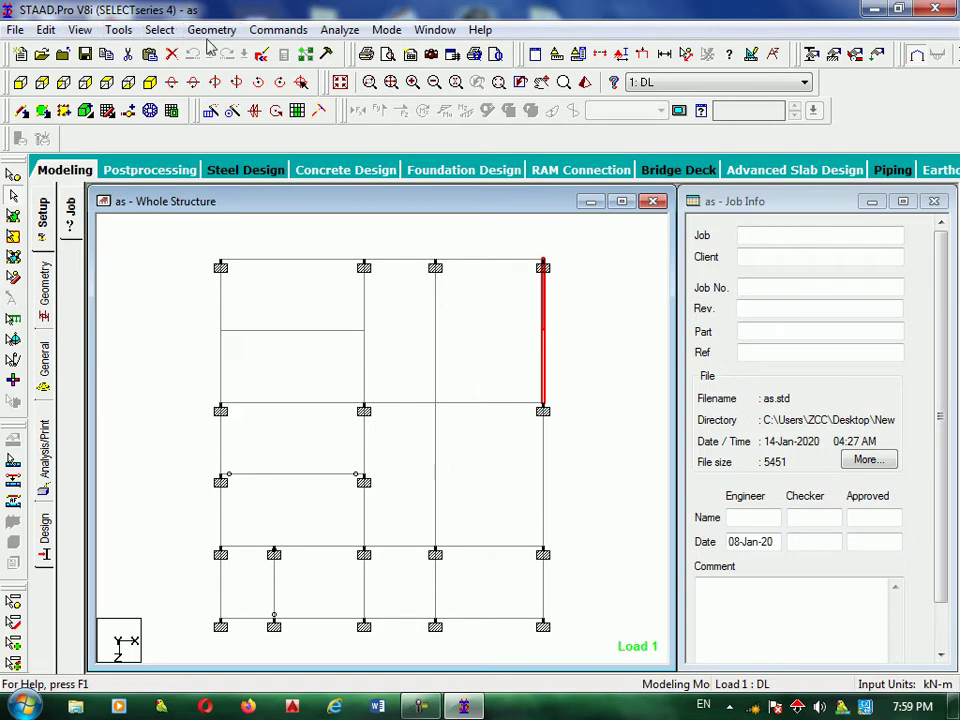
left_click(209, 30)
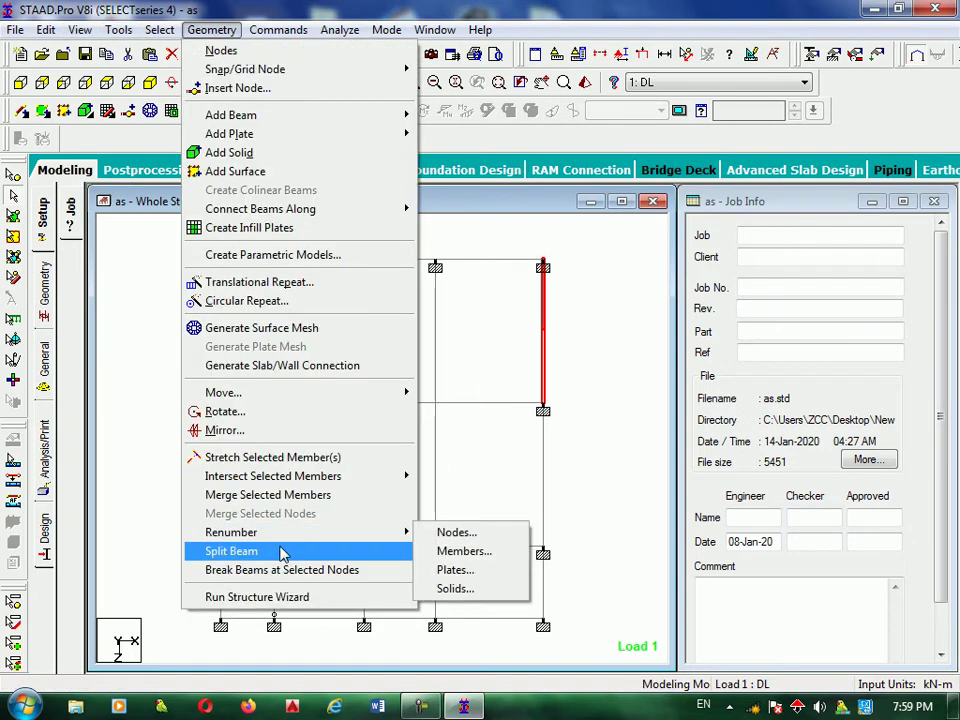
left_click(285, 496)
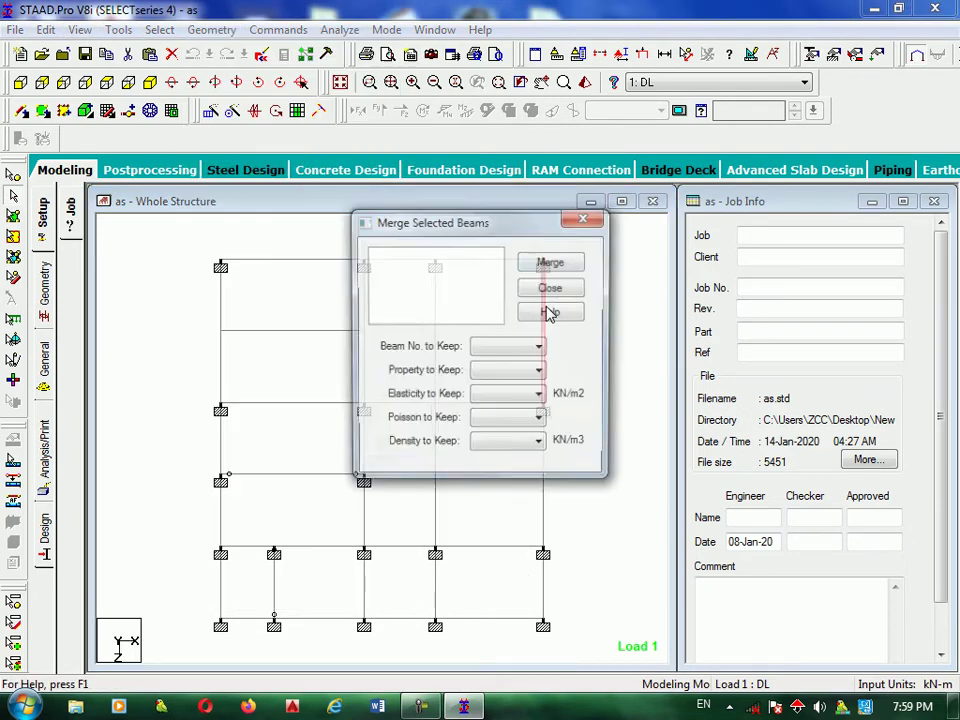
left_click(585, 216)
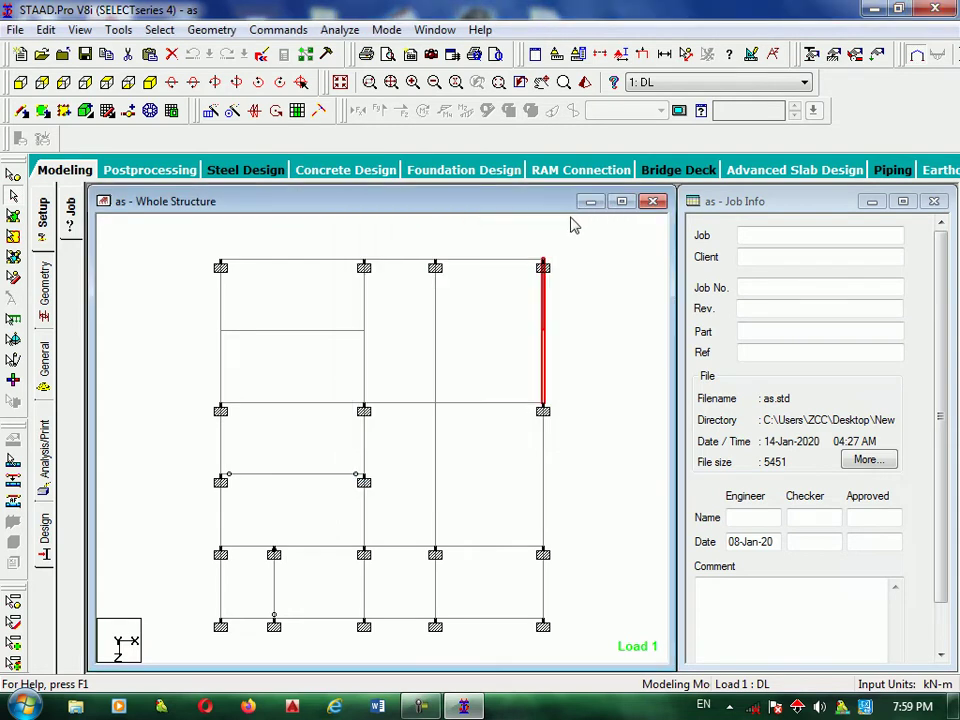
Isolate the roof-level beams again from a front view and display only them in a bottom view
left_click(154, 83)
left_click(20, 84)
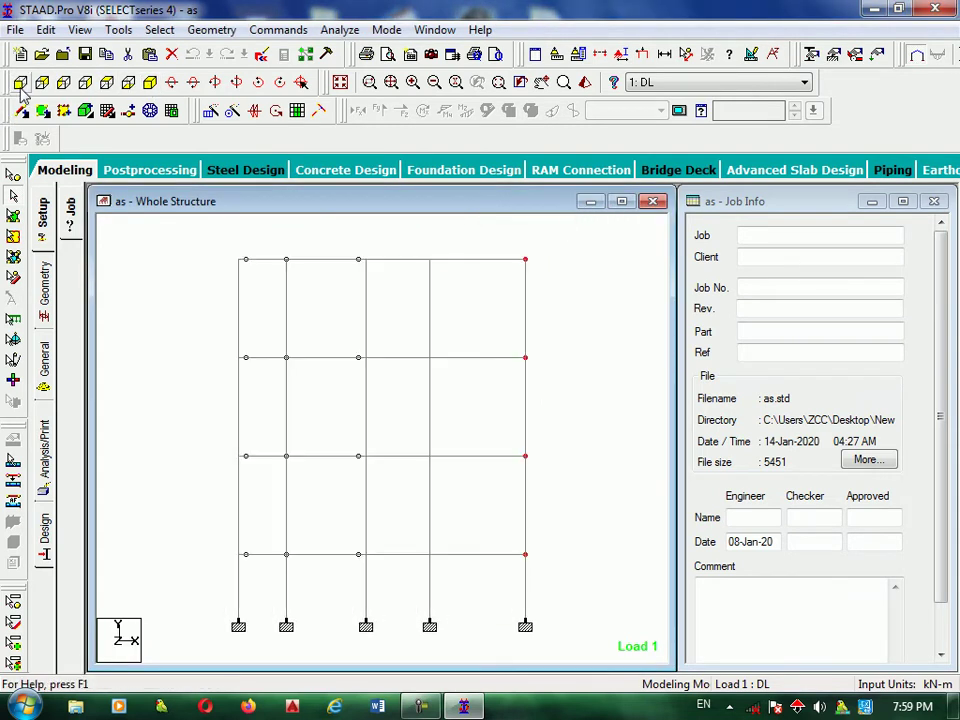
left_click_drag(579, 235, 146, 282)
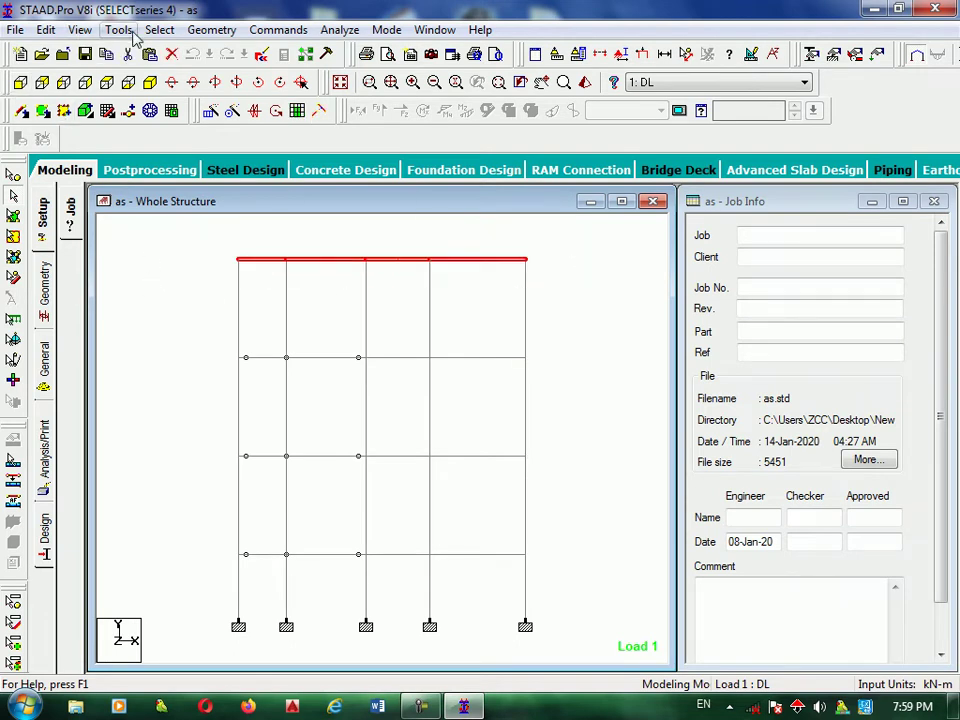
left_click(80, 29)
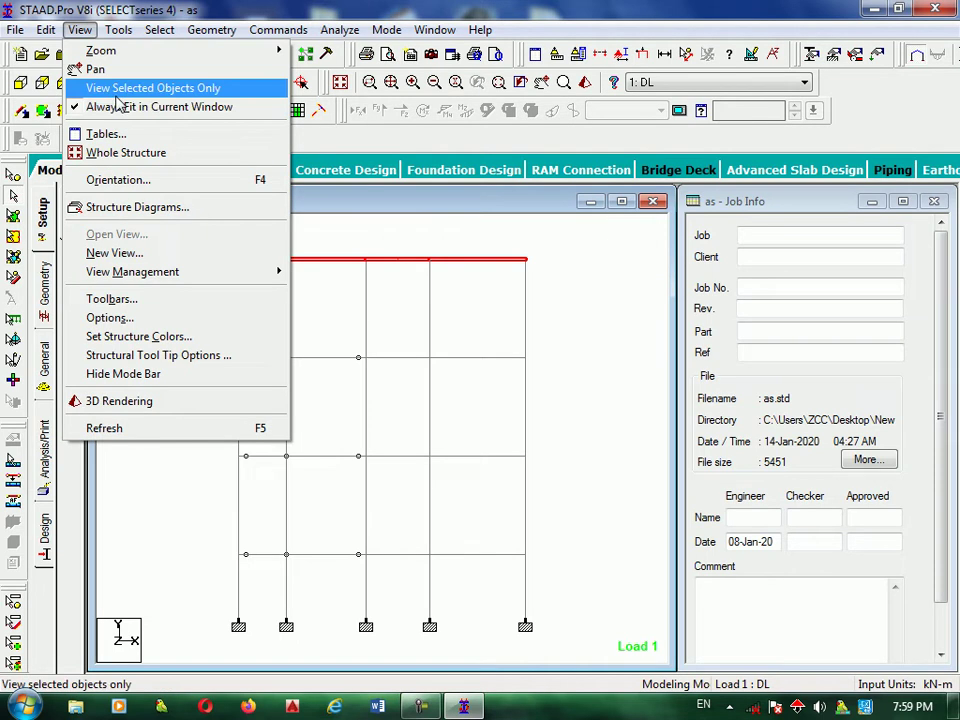
left_click(112, 87)
left_click(107, 80)
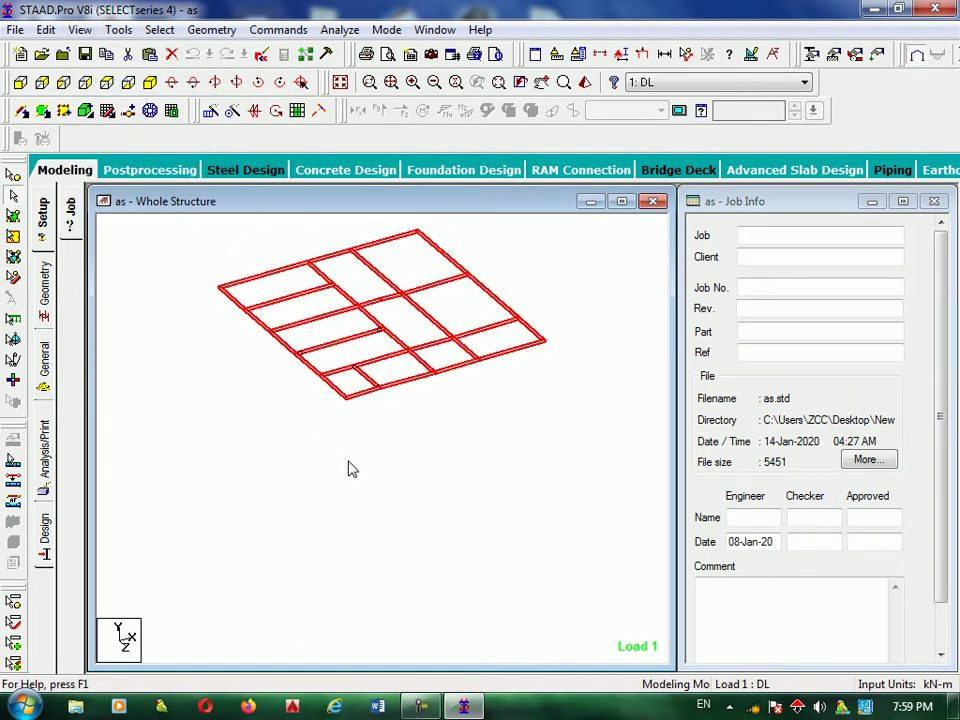
scroll(248, 555, "down", 1)
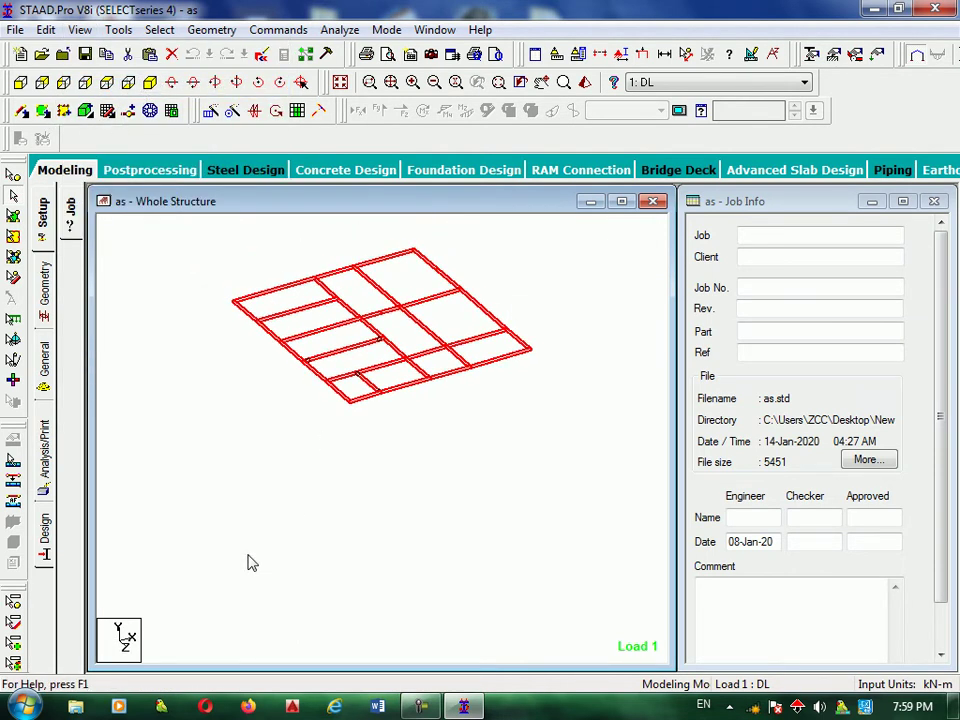
left_click(90, 80)
Examine individual roof beams near the outer edge by selecting them in the isolated view and in the whole structure
left_click(610, 488)
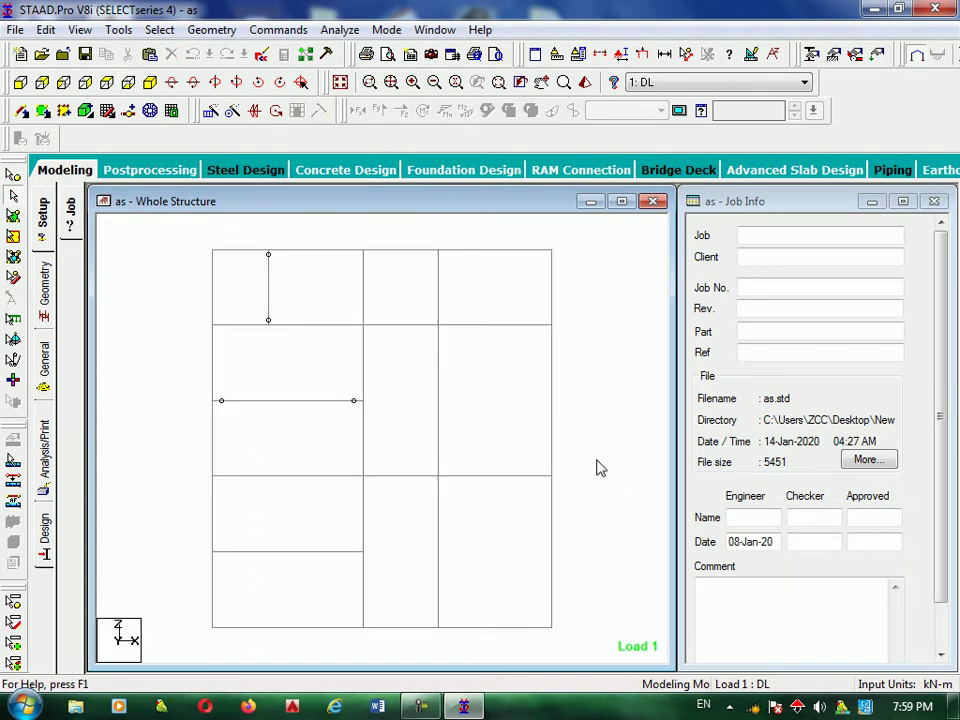
left_click(550, 444)
left_click(548, 389)
left_click(552, 420)
left_click(530, 475)
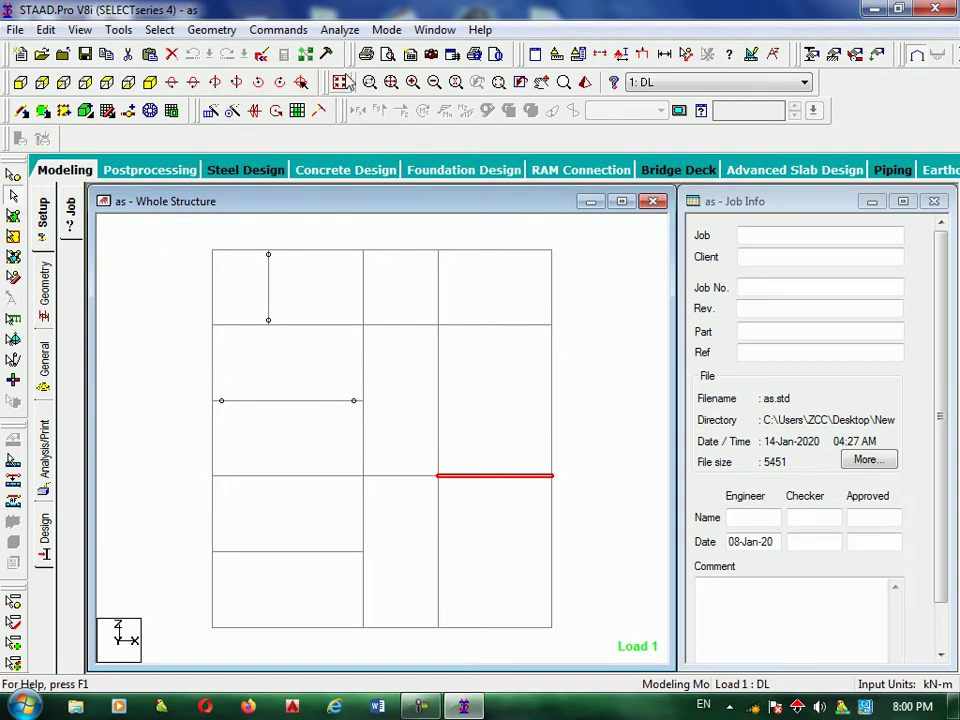
left_click(258, 58)
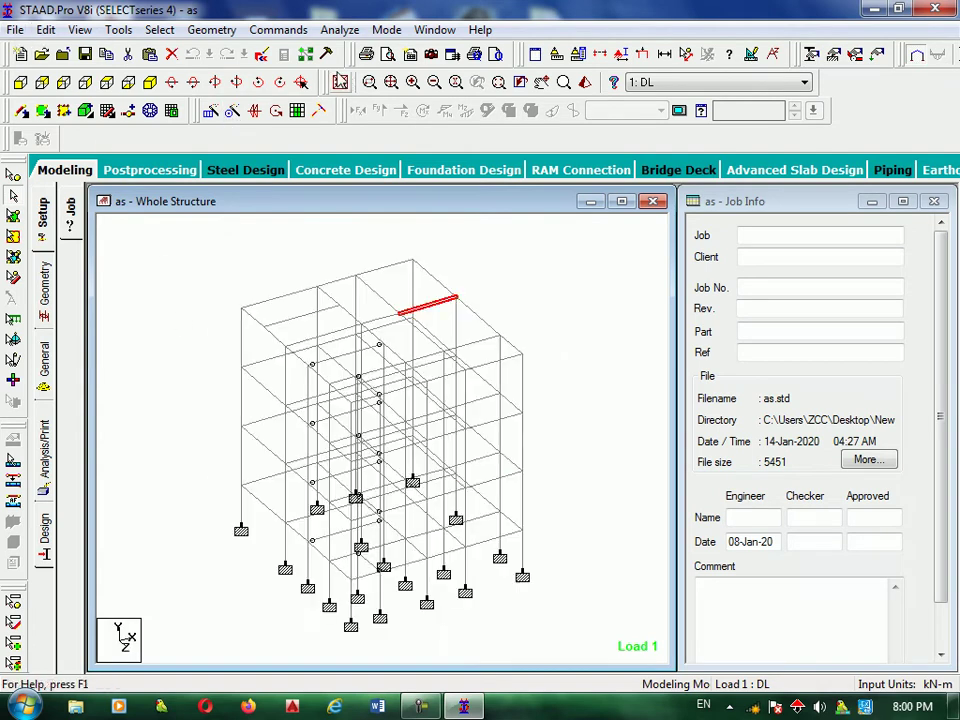
left_click(488, 325)
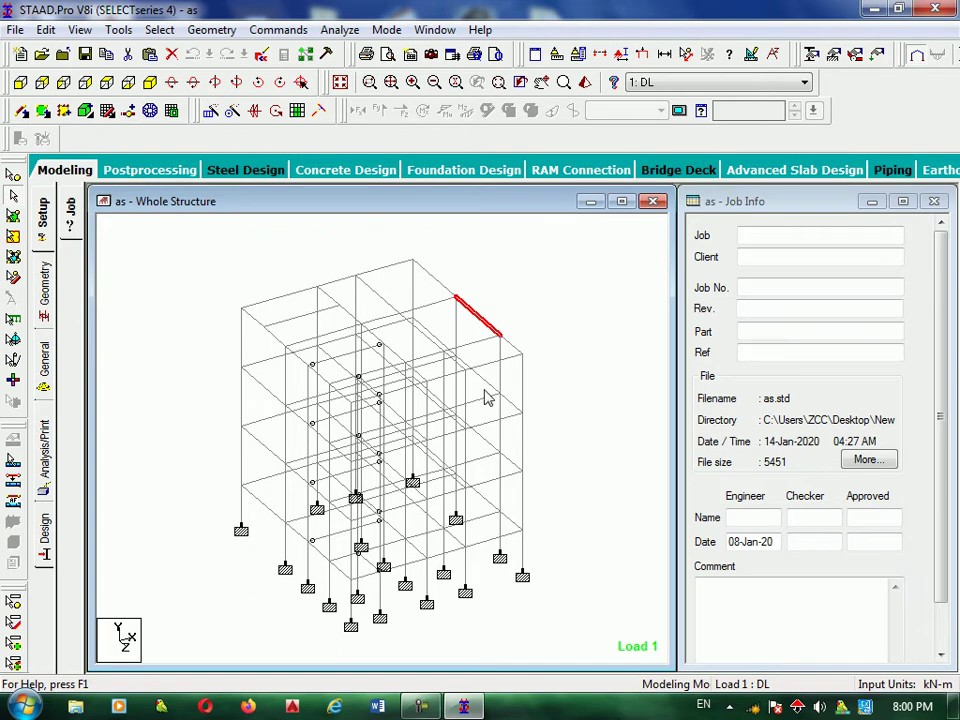
Isolate the beams of the level just below the roof and display them in plan
left_click(20, 85)
left_click_drag(557, 326, 129, 391)
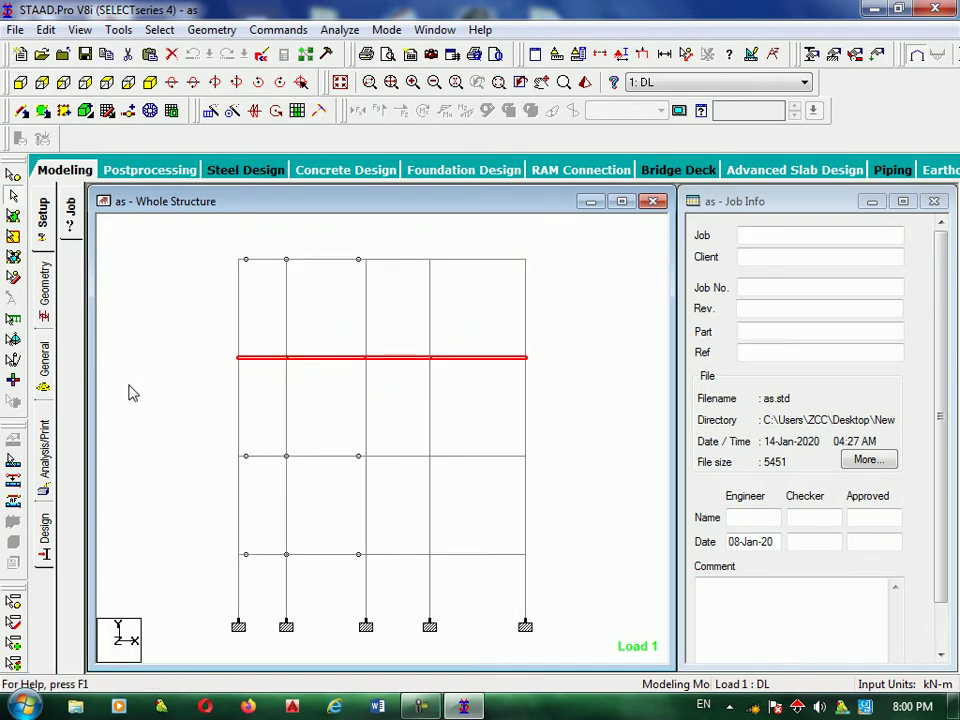
left_click(79, 29)
left_click(125, 88)
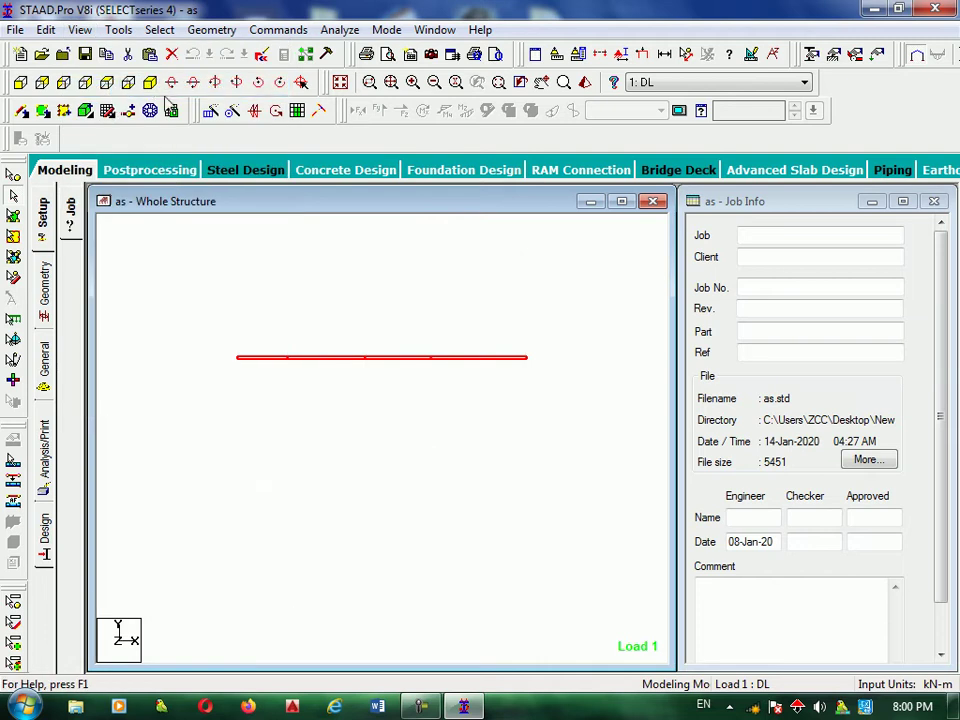
left_click(106, 84)
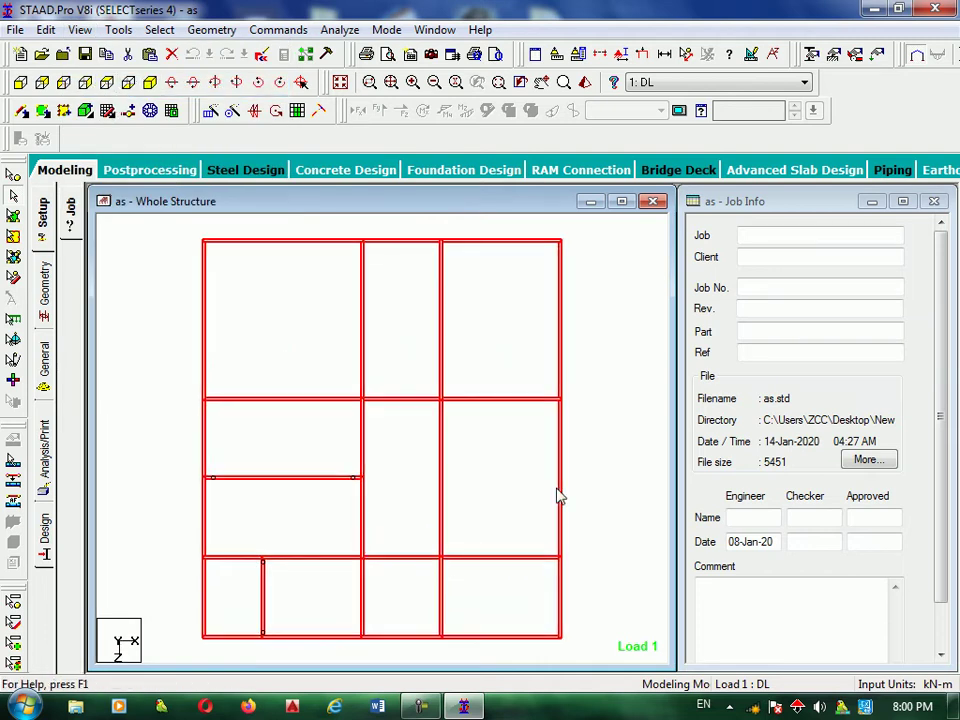
Examine the nodes and individual beams along this level's outer edge and middle cross line, finishing in an isometric view
left_click(561, 392)
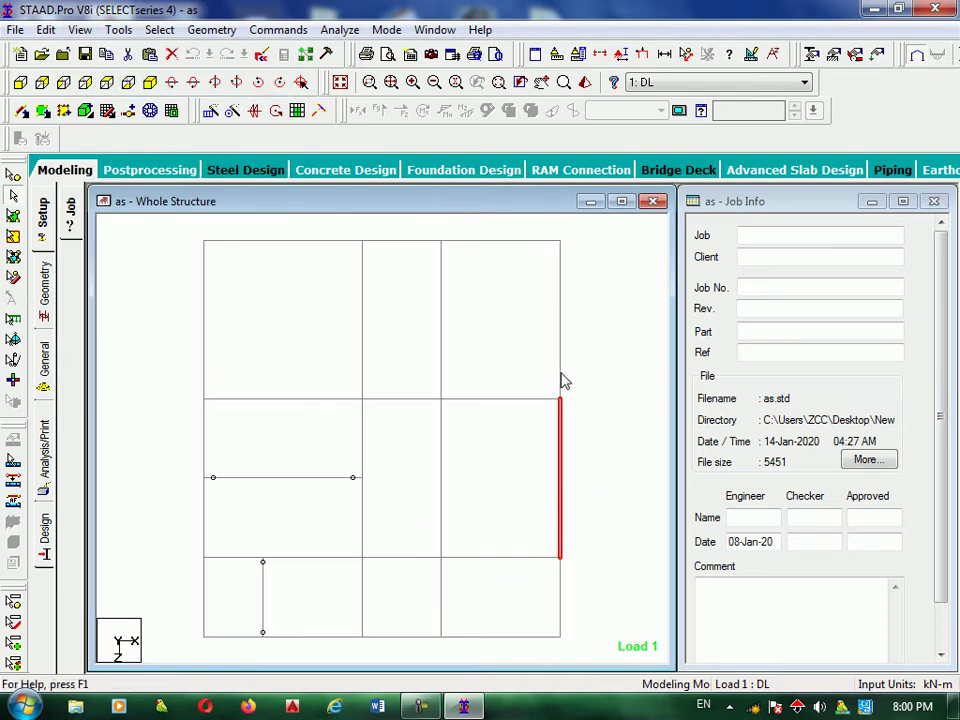
left_click(562, 381)
left_click(516, 390)
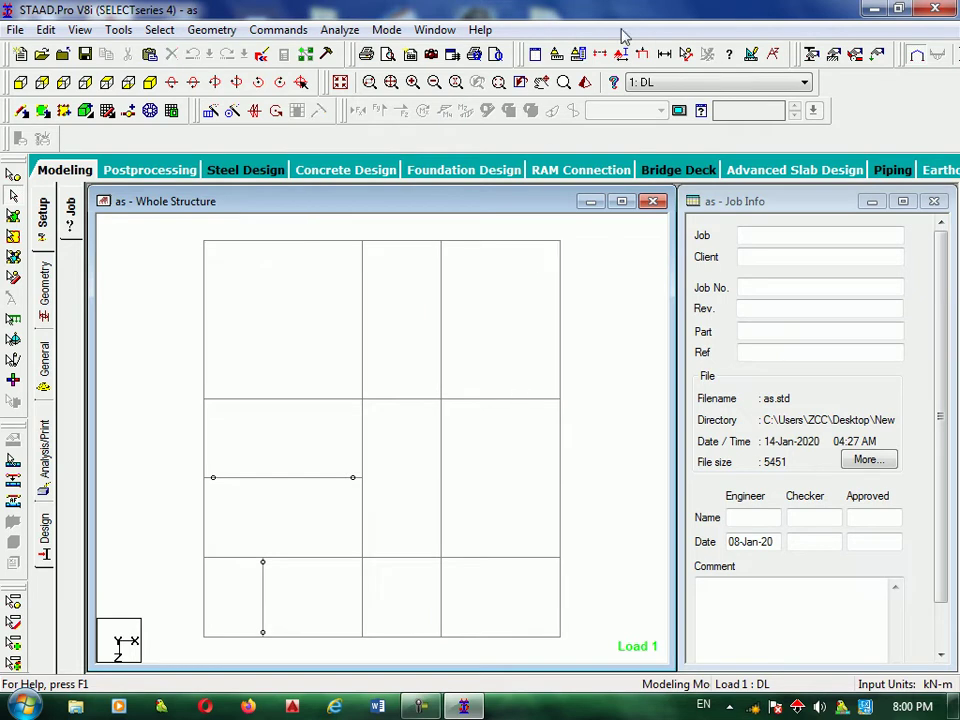
left_click(685, 55)
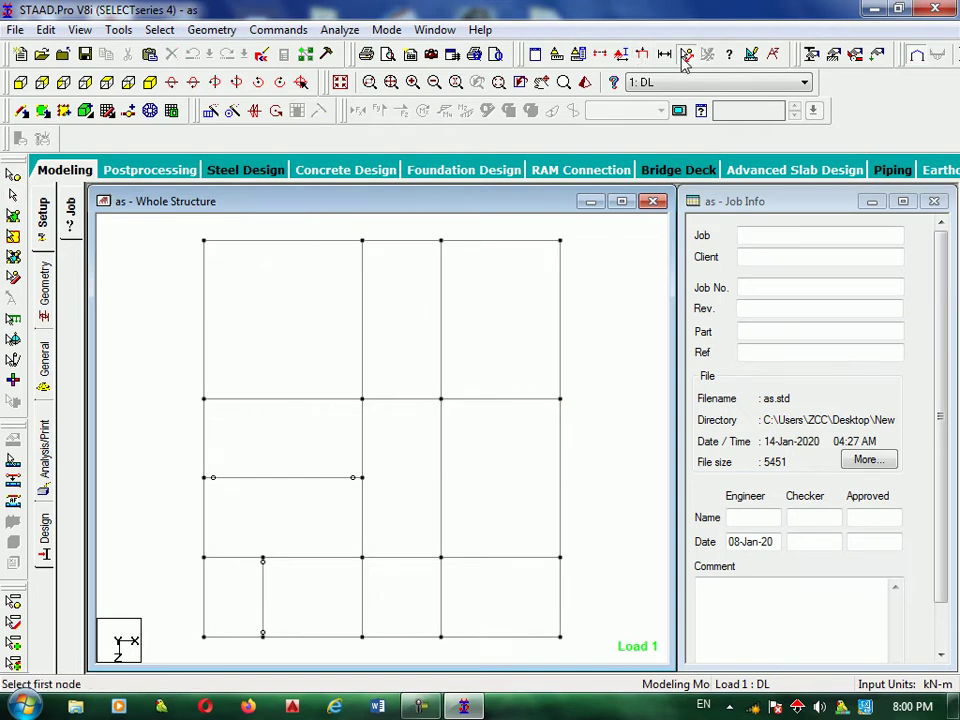
left_click(685, 57)
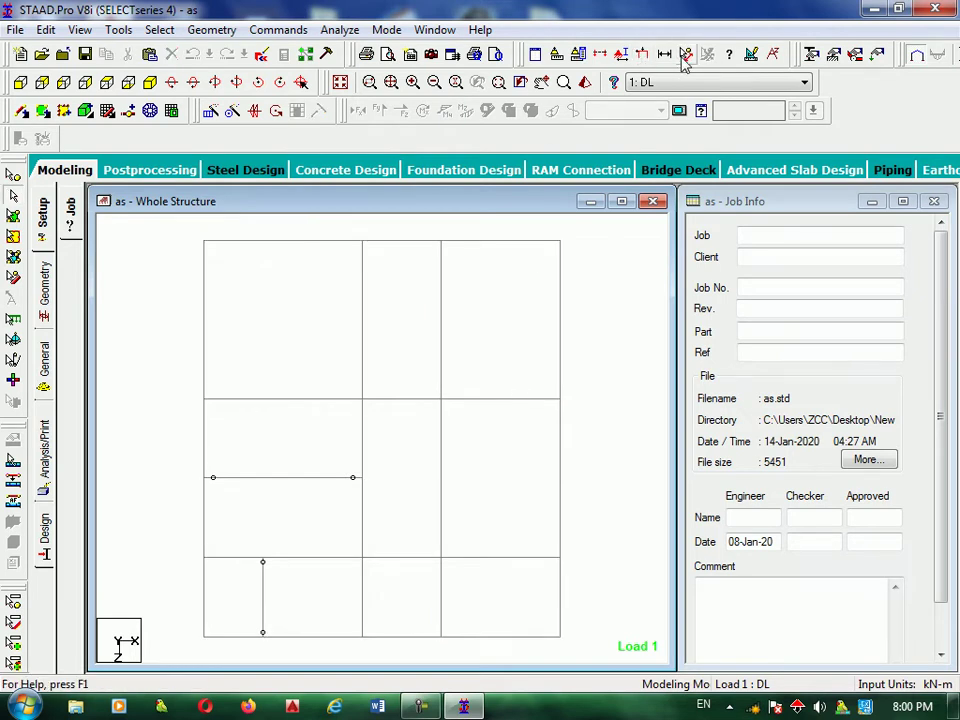
left_click(417, 398)
left_click(473, 402)
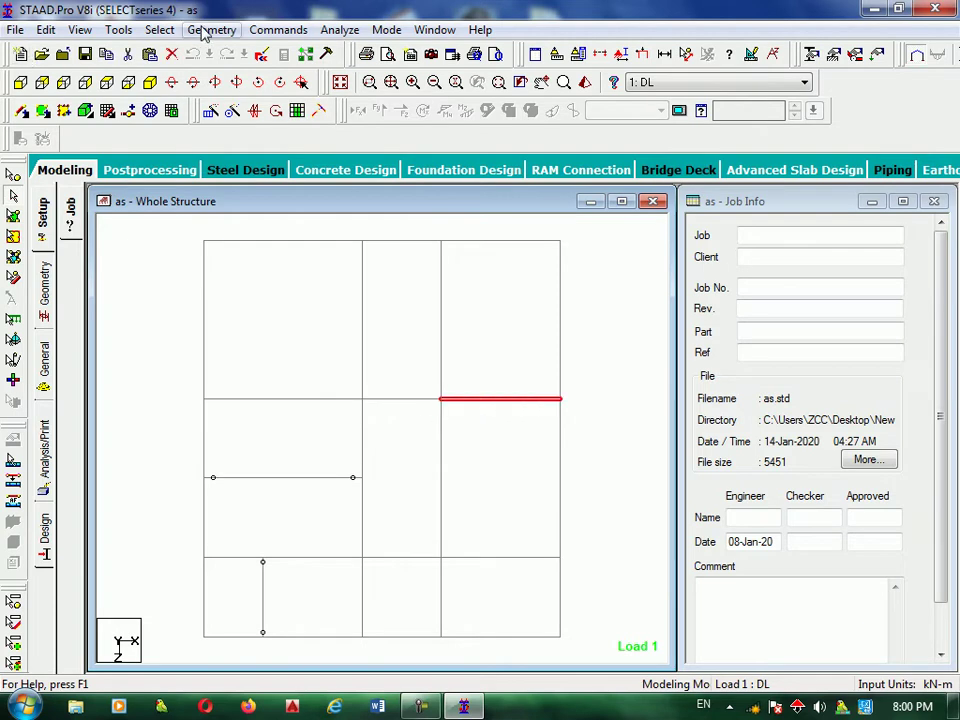
left_click(108, 80)
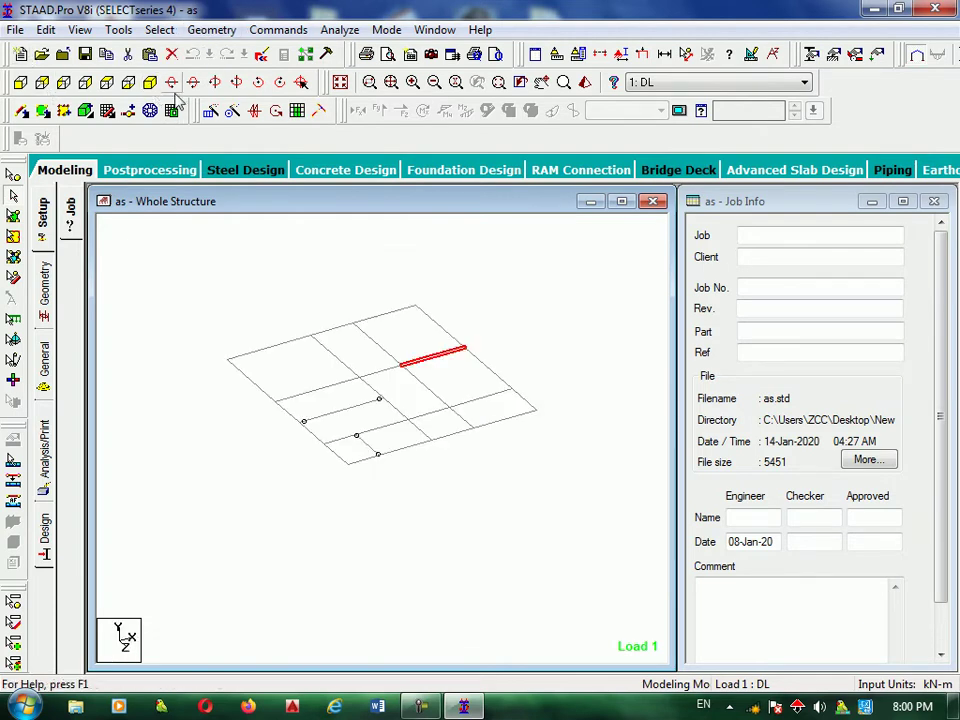
Isolate the beams of the second level above the supports from a front view and display only them in a bottom view
left_click(339, 86)
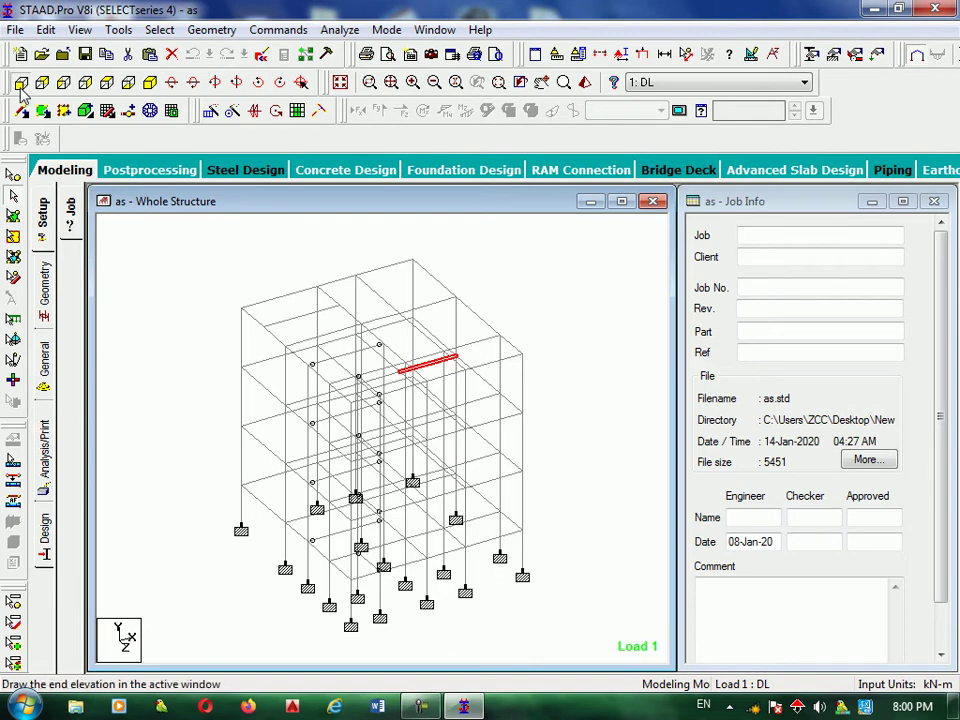
left_click(20, 82)
left_click_drag(543, 433, 156, 463)
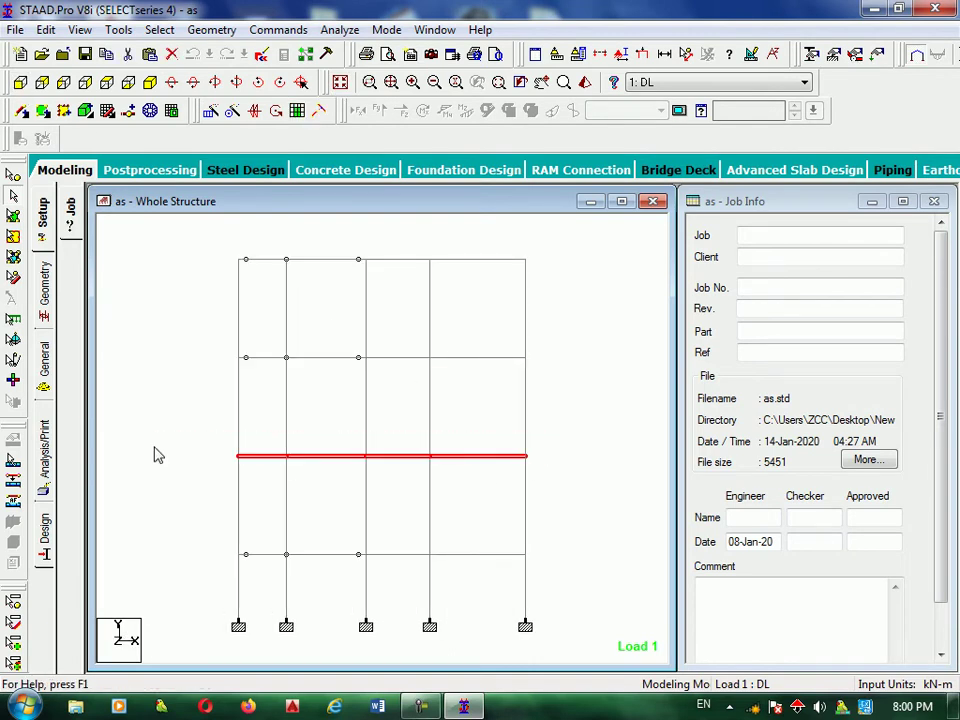
left_click(79, 30)
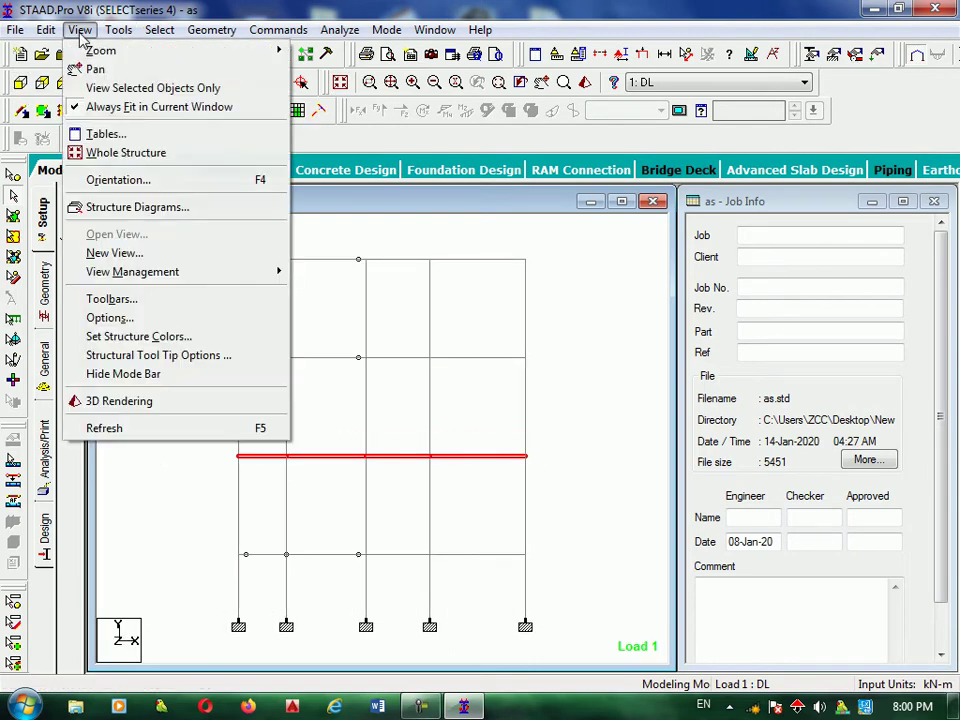
left_click(122, 87)
left_click(107, 82)
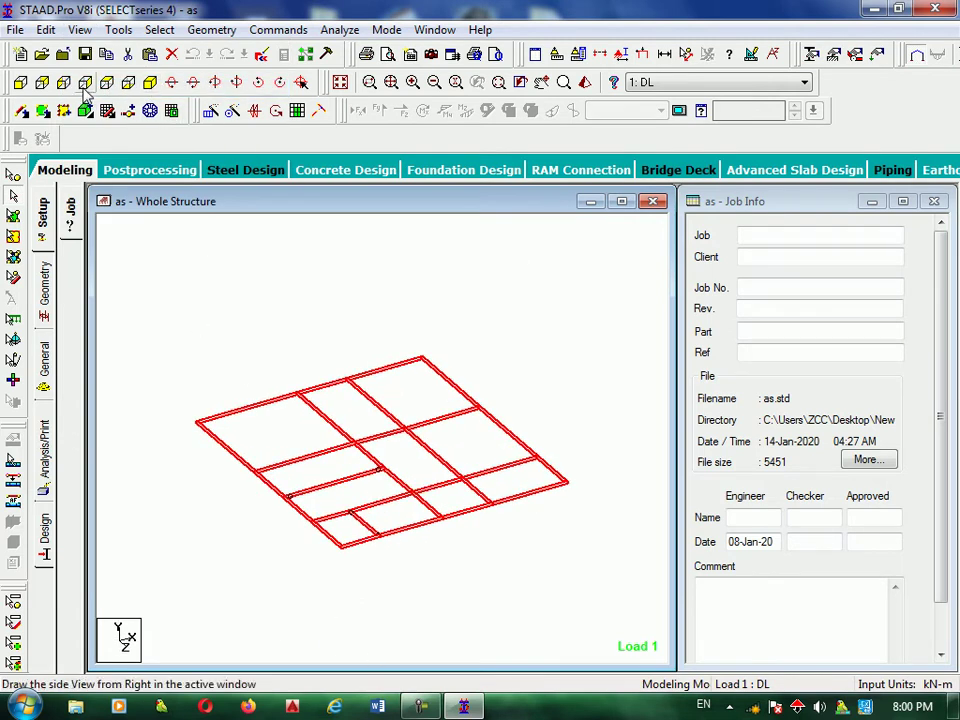
left_click(128, 82)
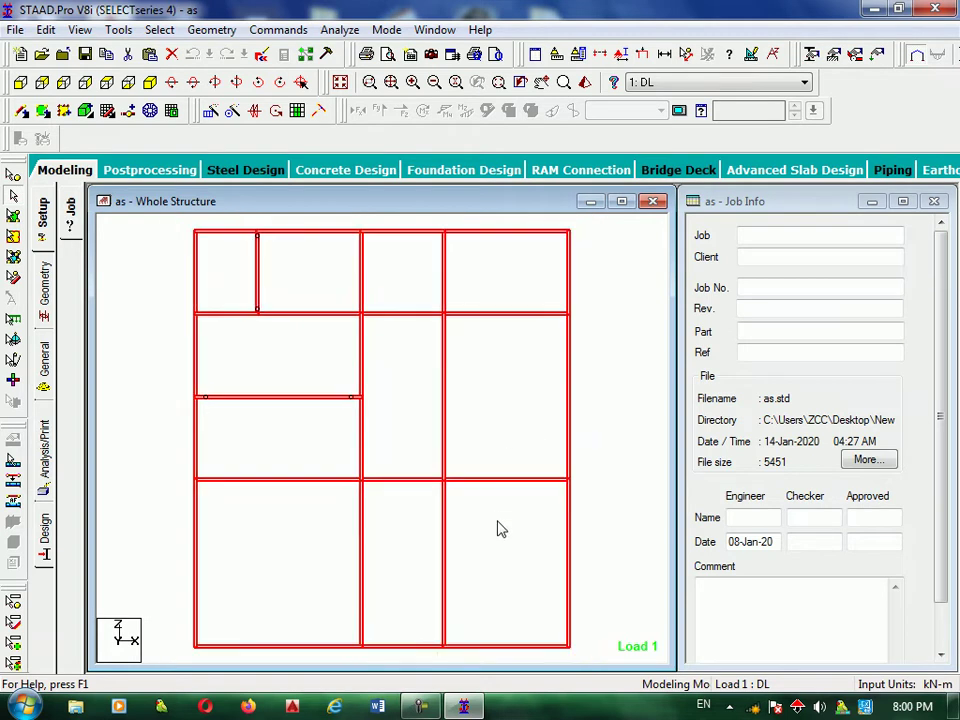
Examine individual edge and cross-line beams of the second level above the supports, and check its node points
left_click(551, 409)
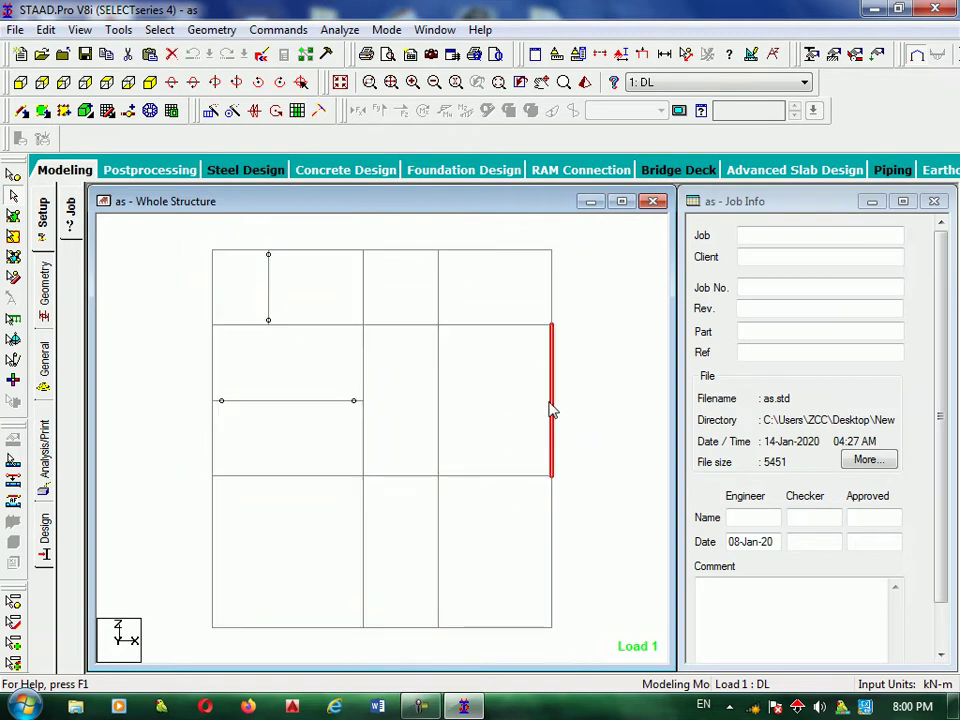
left_click(507, 325)
left_click(401, 324)
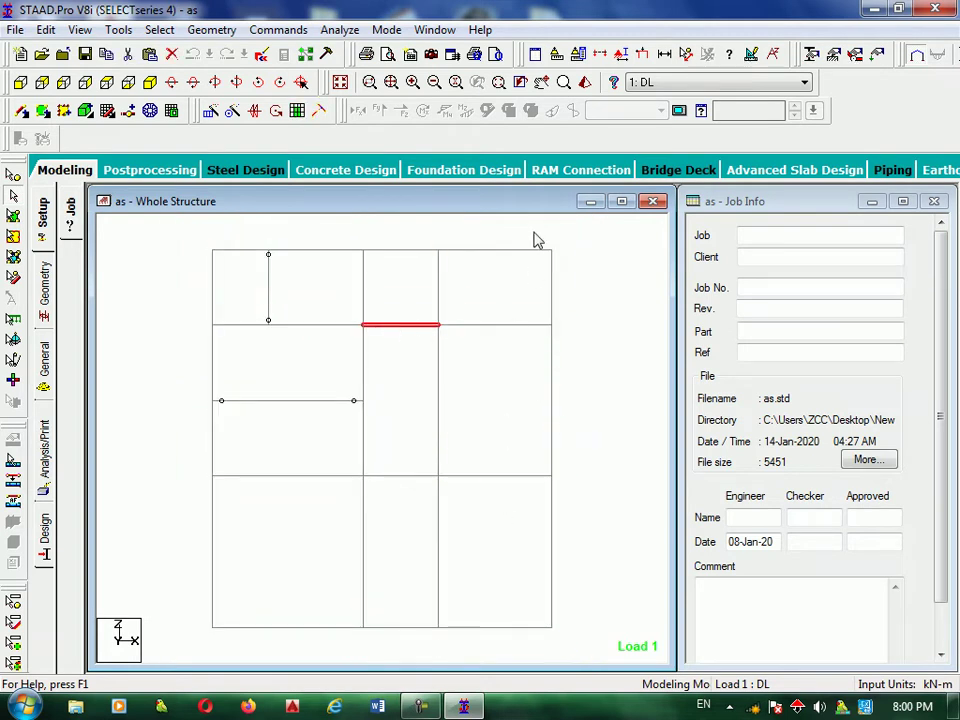
left_click(687, 55)
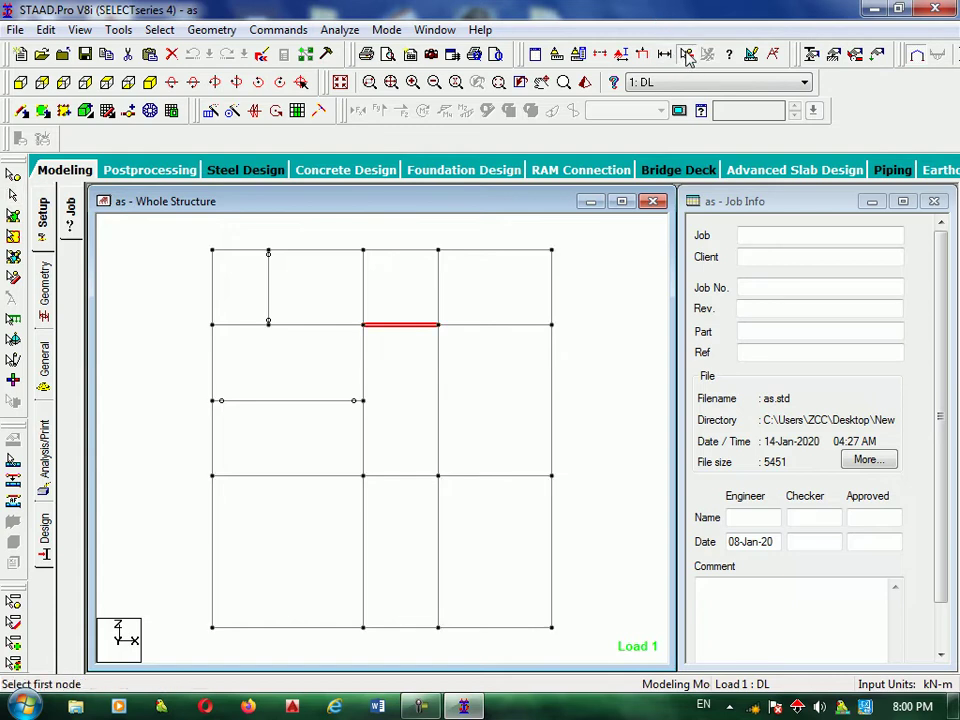
left_click(687, 57)
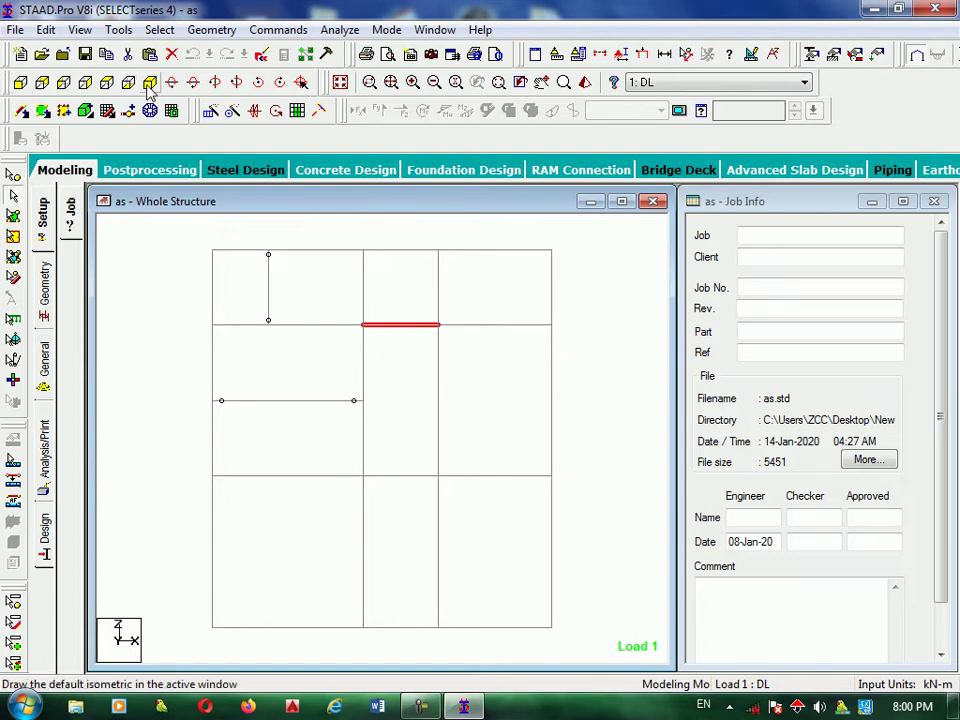
Isolate the beams of the lowest level above the supports from the front view of the whole structure
left_click(340, 82)
left_click(20, 82)
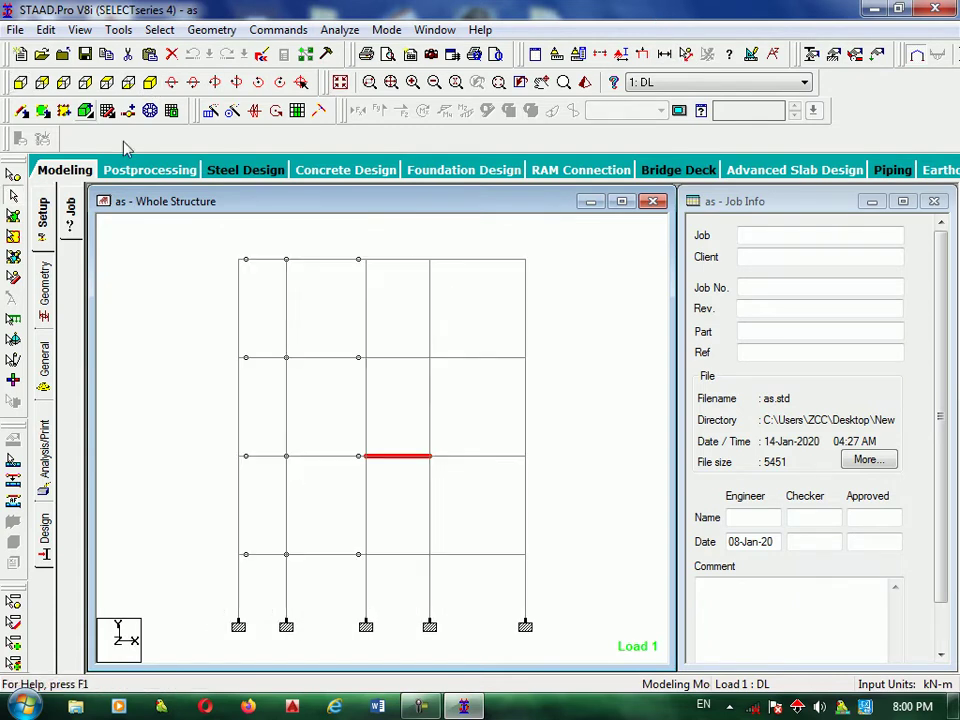
left_click_drag(546, 523, 150, 570)
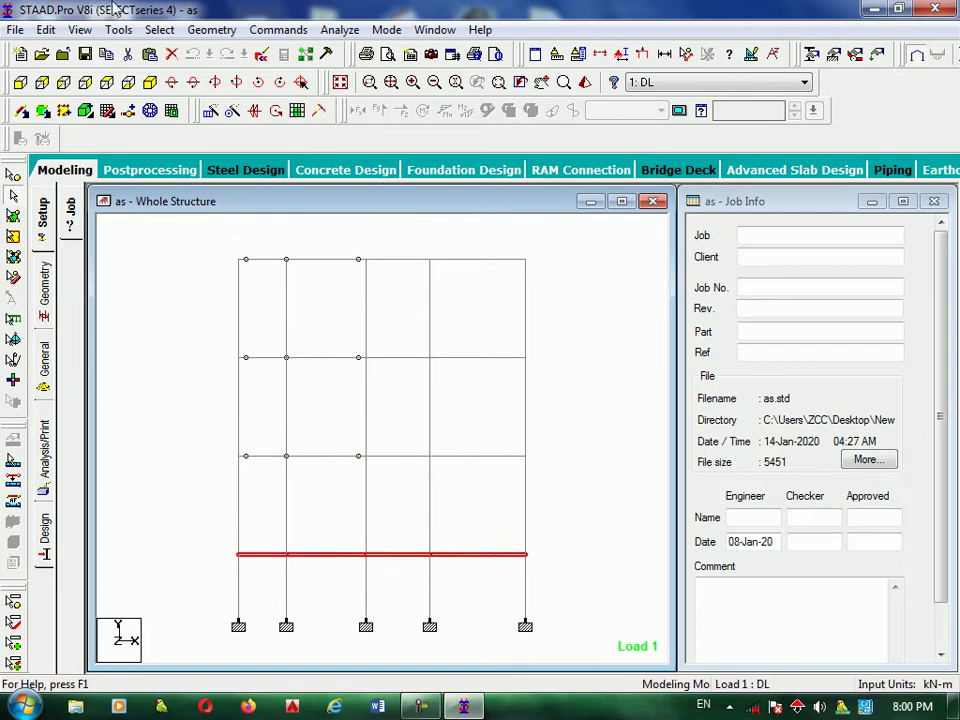
left_click(79, 29)
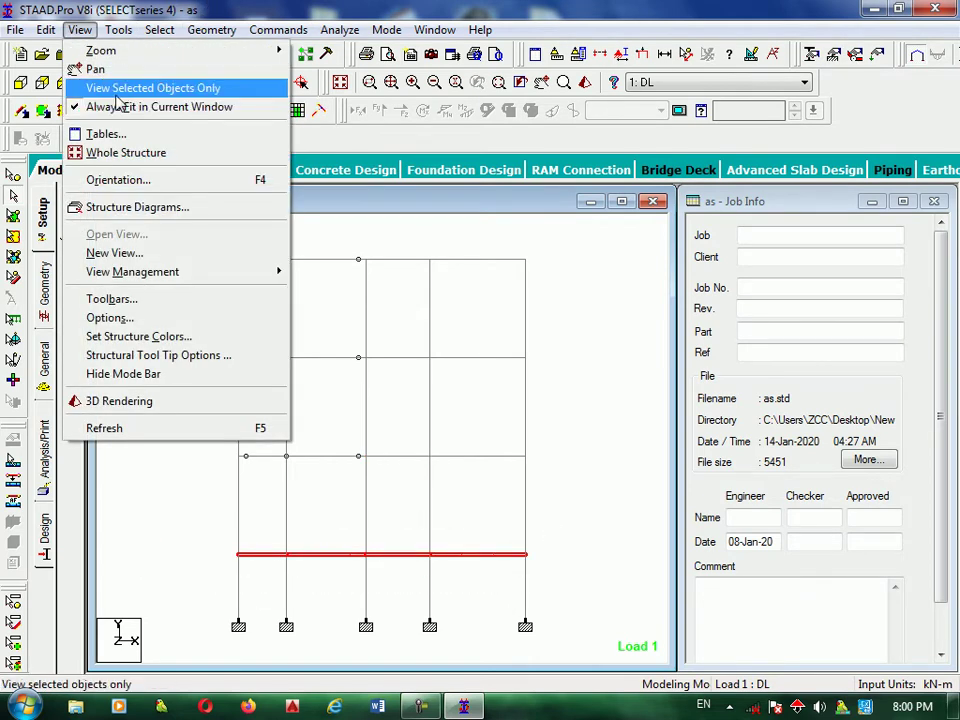
left_click(116, 88)
left_click(107, 82)
Examine the node points of the lowest level's beams in a bottom view
scroll(443, 522, "up", 1)
left_click(688, 53)
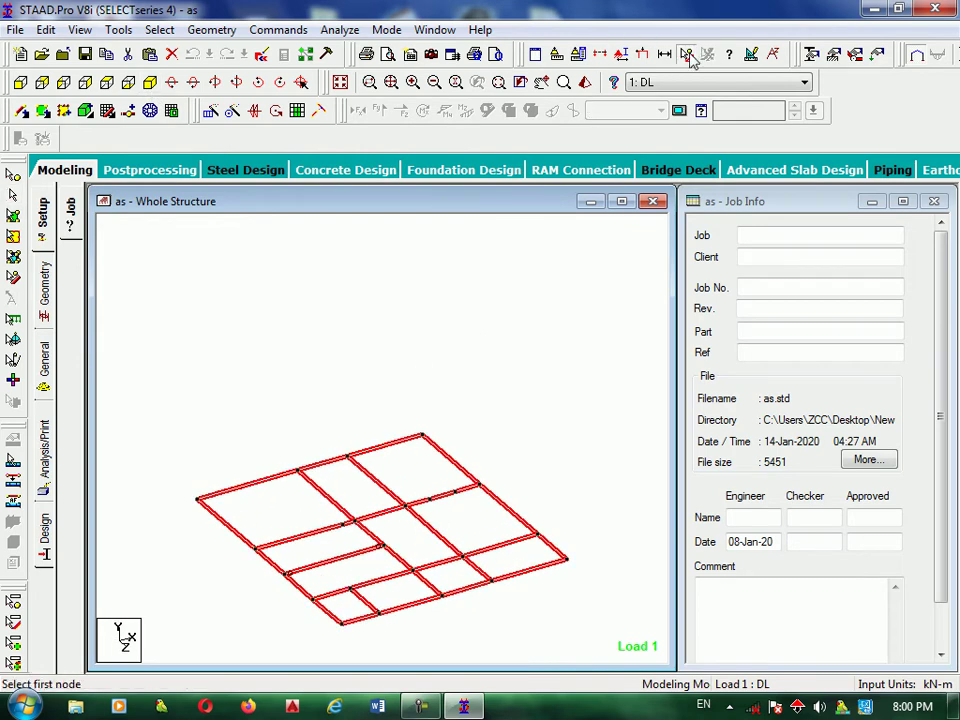
left_click(128, 82)
scroll(463, 506, "down", 1)
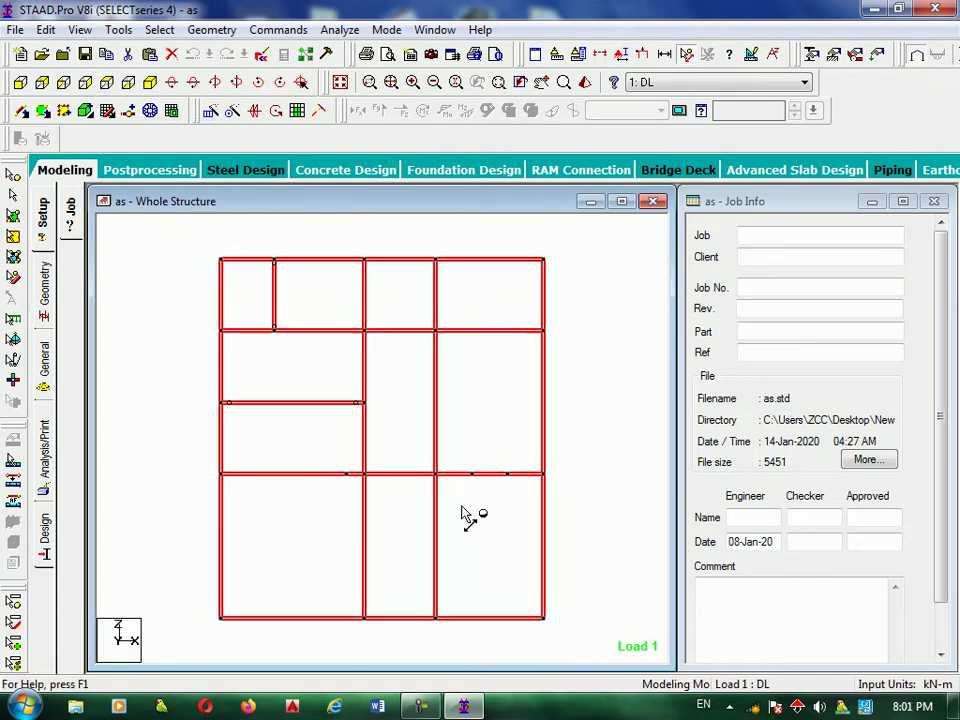
key("Escape")
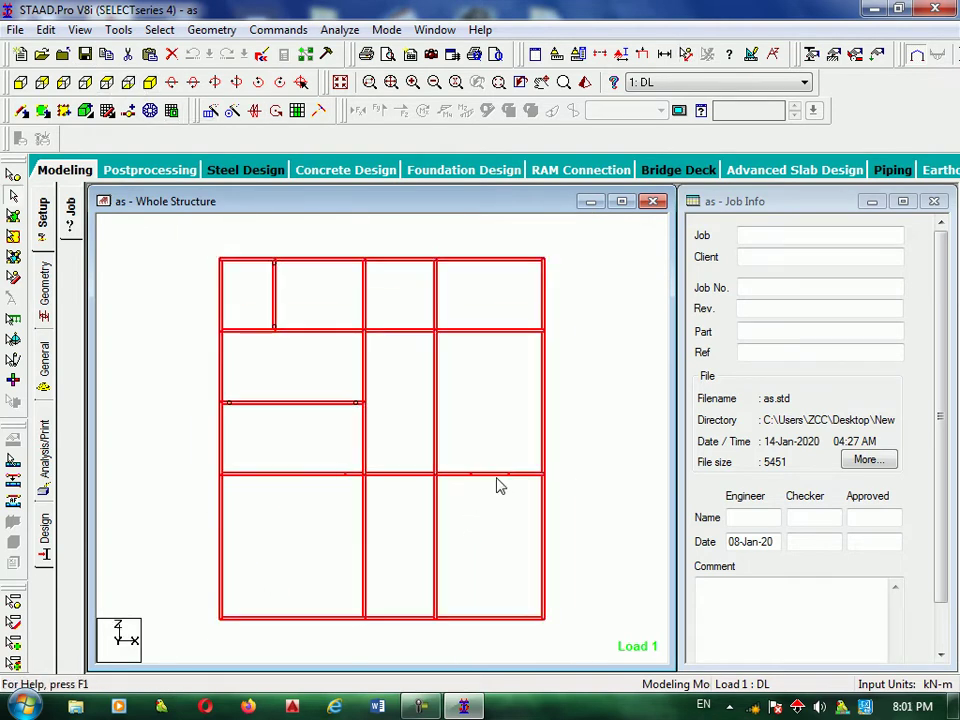
Merge all collinear segments of the lowest level's full-width cross line with the stray intermediate nodes into one member, keeping beam number 13
left_click(500, 476)
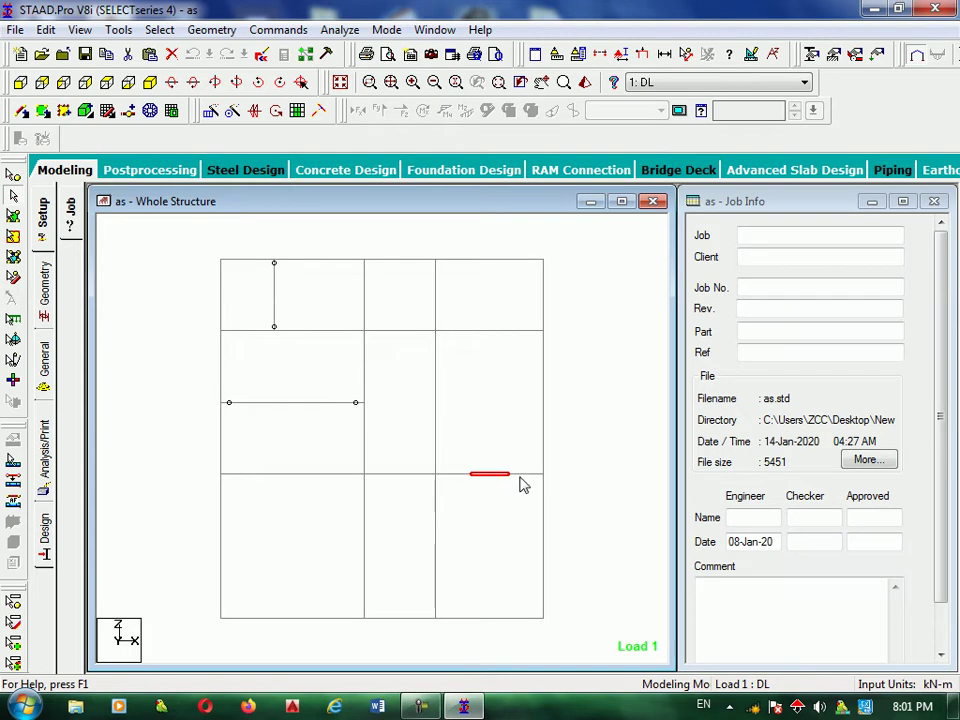
left_click(441, 475, "ctrl")
left_click(433, 448, "ctrl")
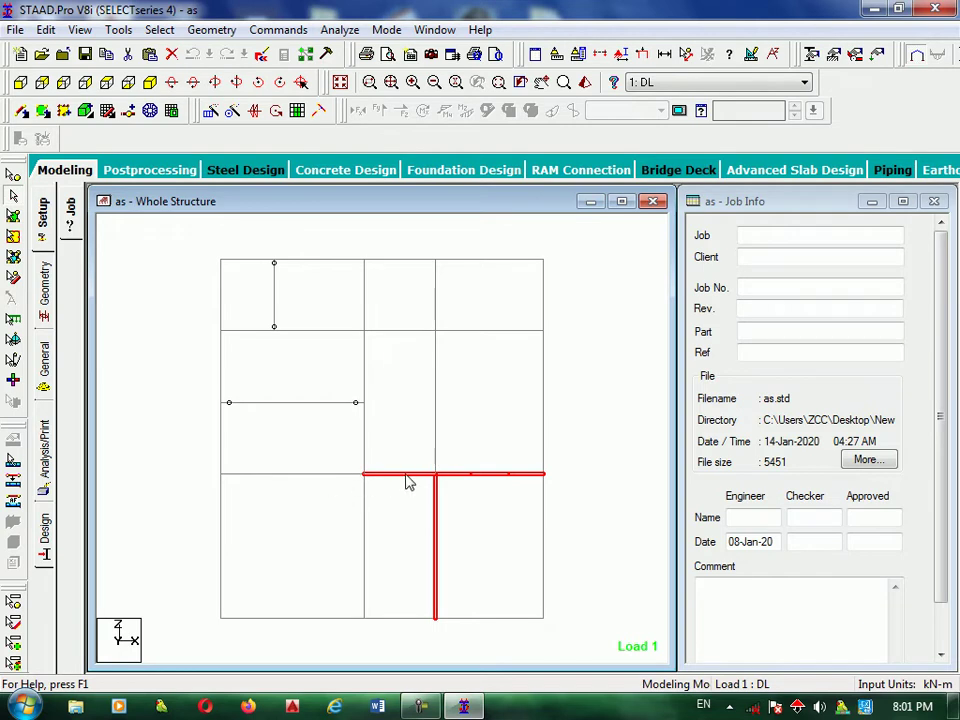
left_click(309, 475, "ctrl")
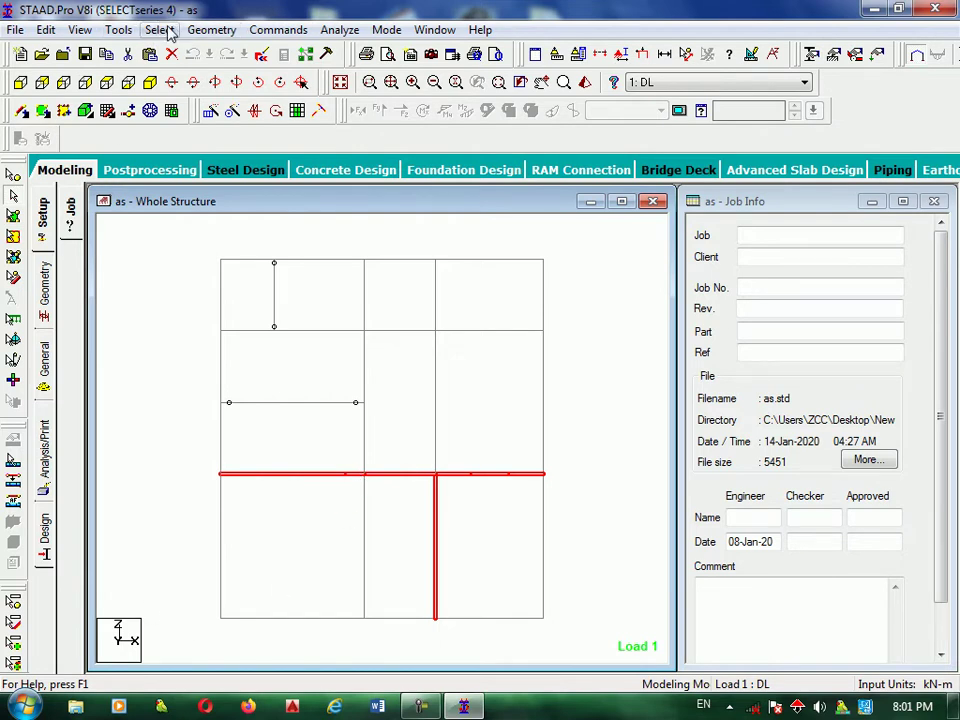
left_click(435, 574, "ctrl")
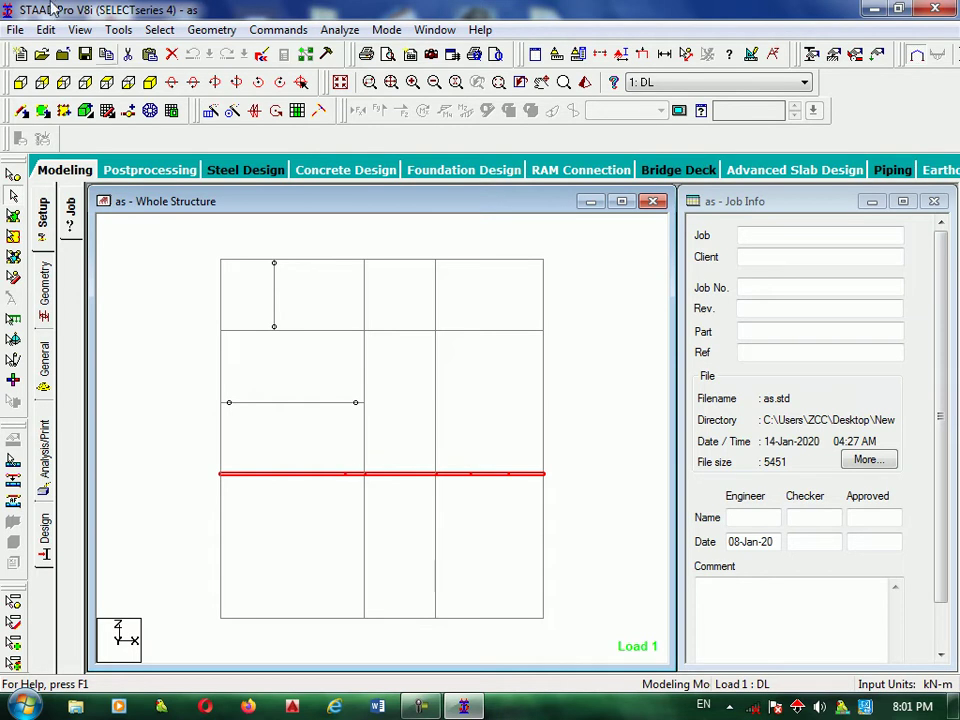
left_click(212, 32)
left_click(295, 492)
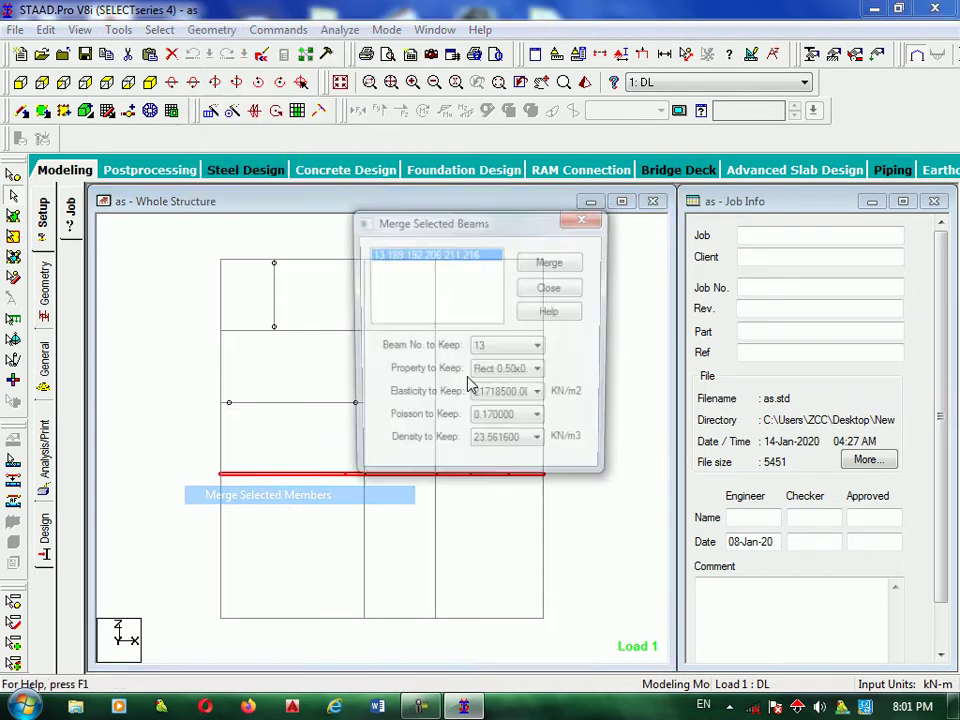
left_click(559, 261)
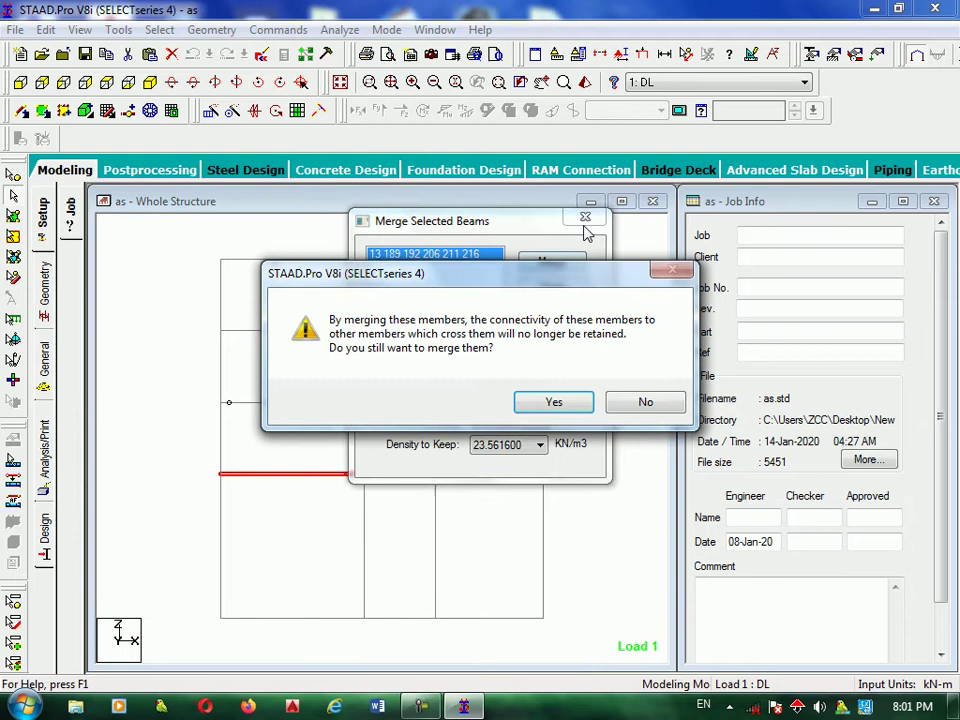
left_click(553, 401)
left_click(585, 217)
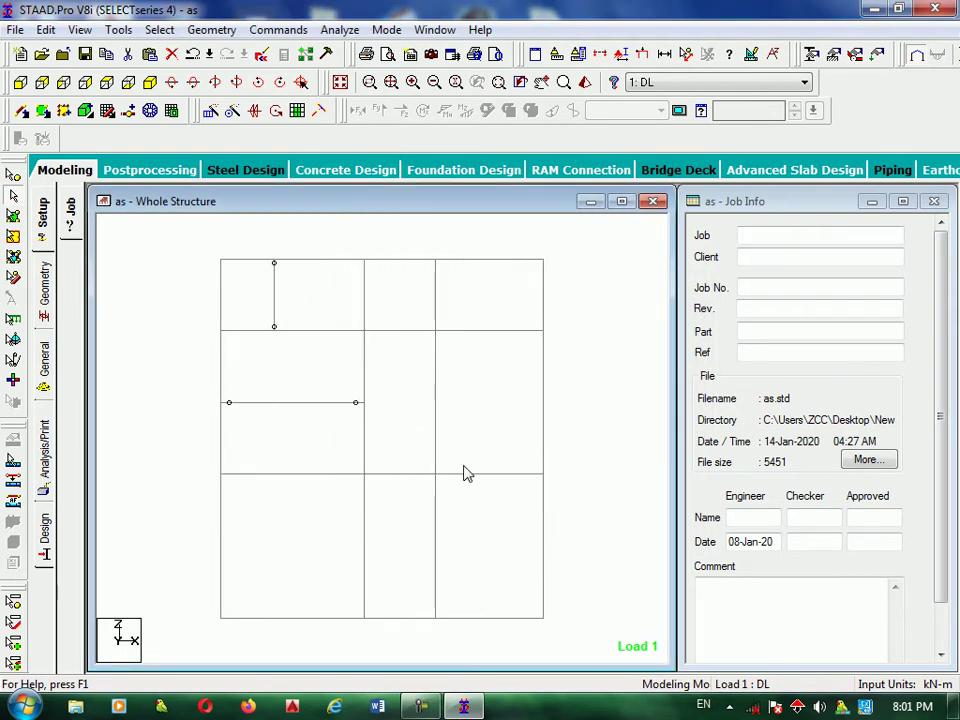
Check the merged cross-line beam by selecting it, and display the member dimensions for the current view
left_click(464, 474)
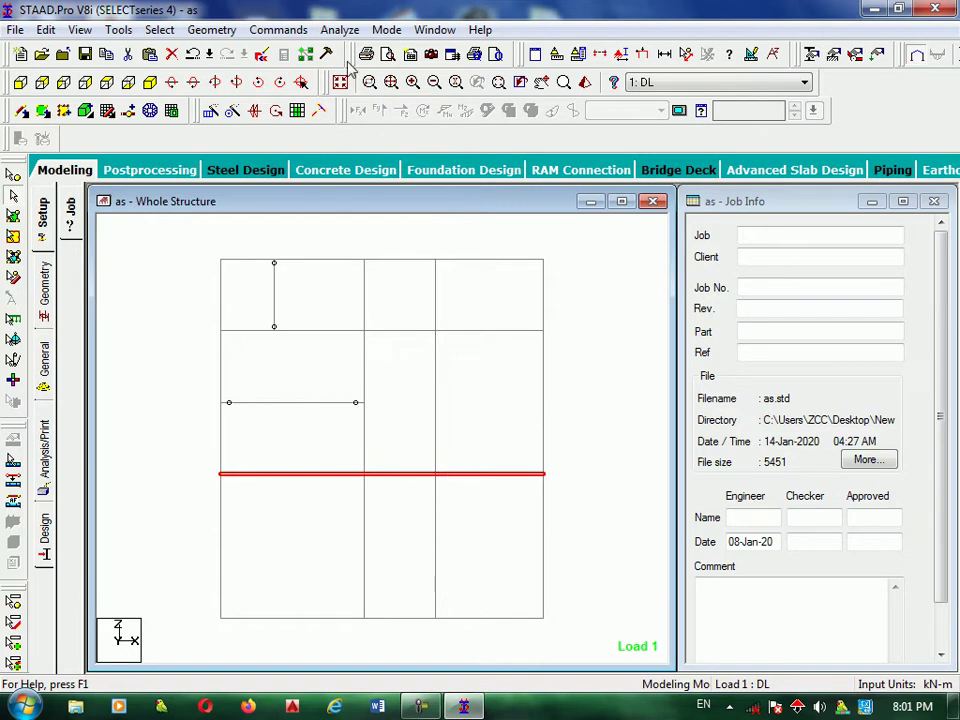
left_click(445, 418)
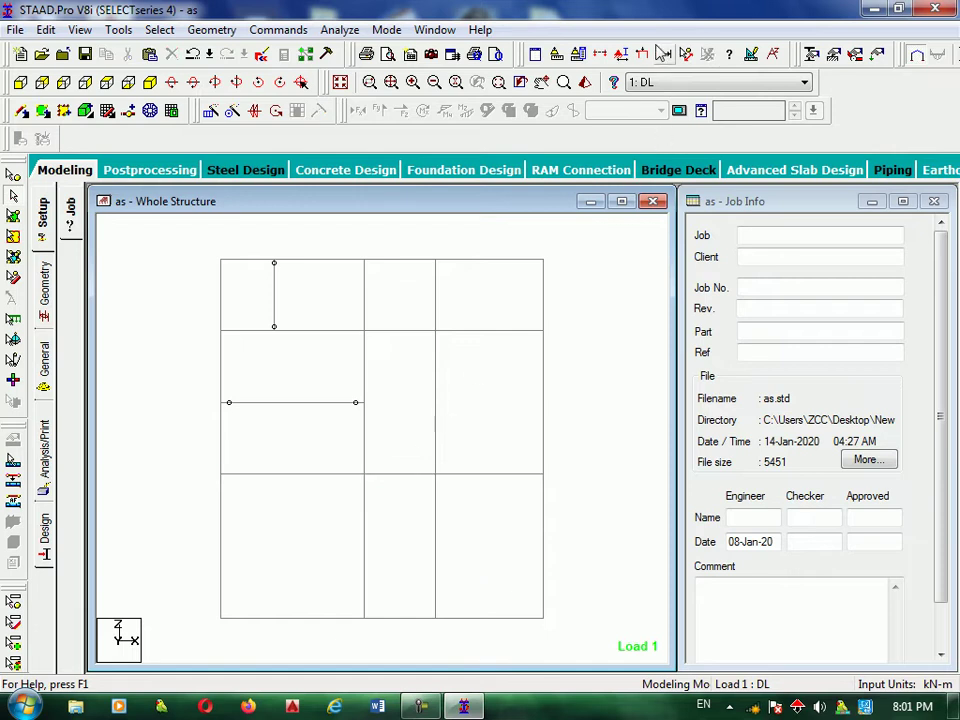
left_click(497, 50)
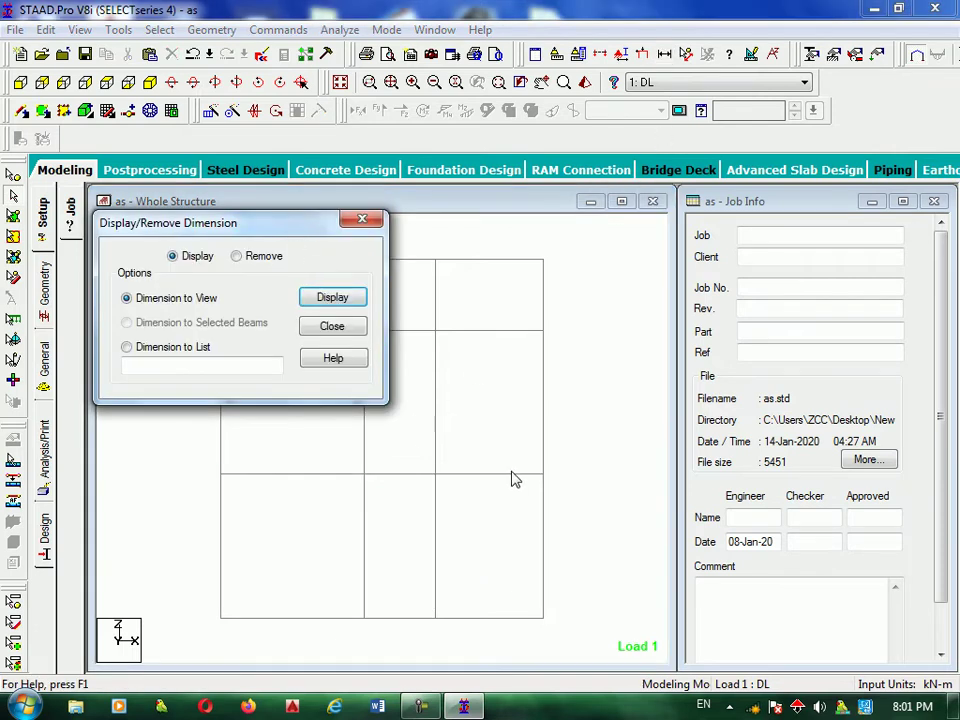
left_click(338, 299)
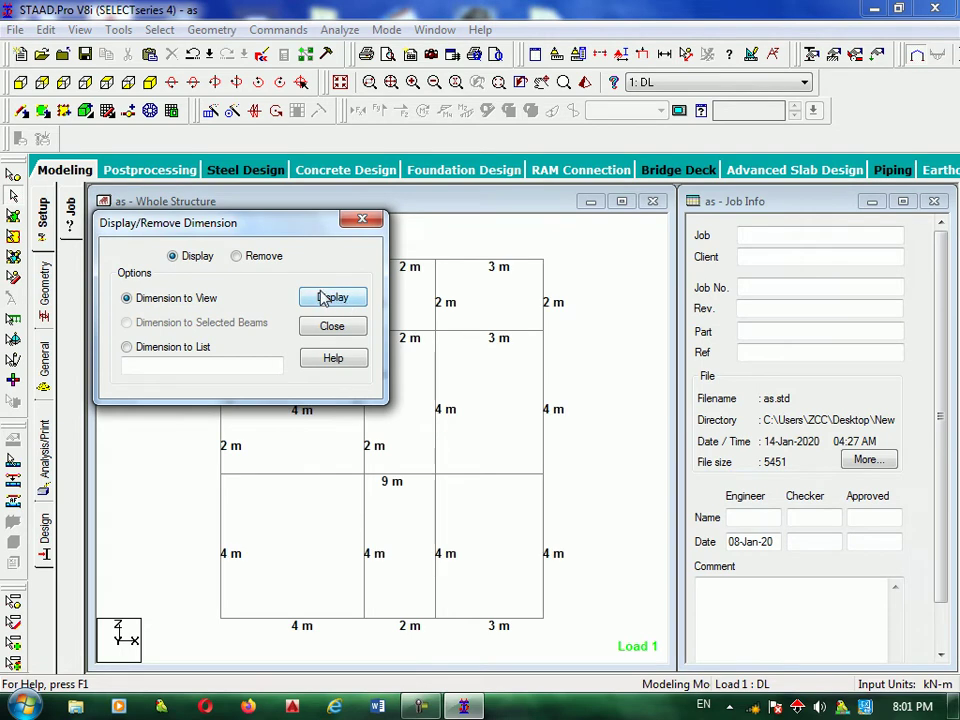
left_click(361, 219)
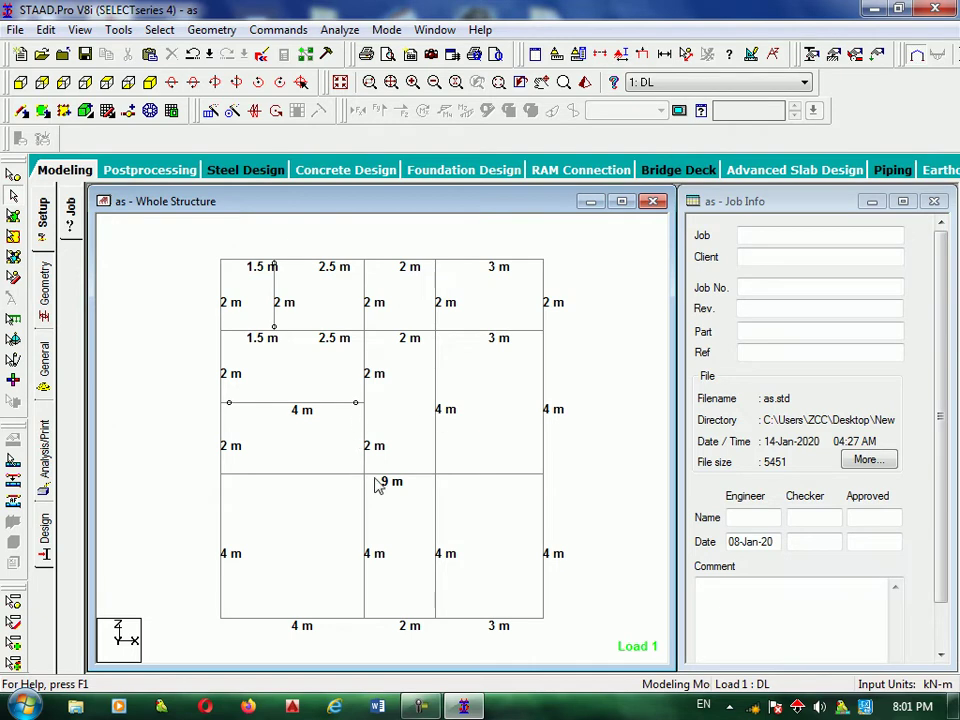
Start splitting the merged 9 m cross-line beam 13, adding an insertion point at a distance of 4 m
left_click(479, 474)
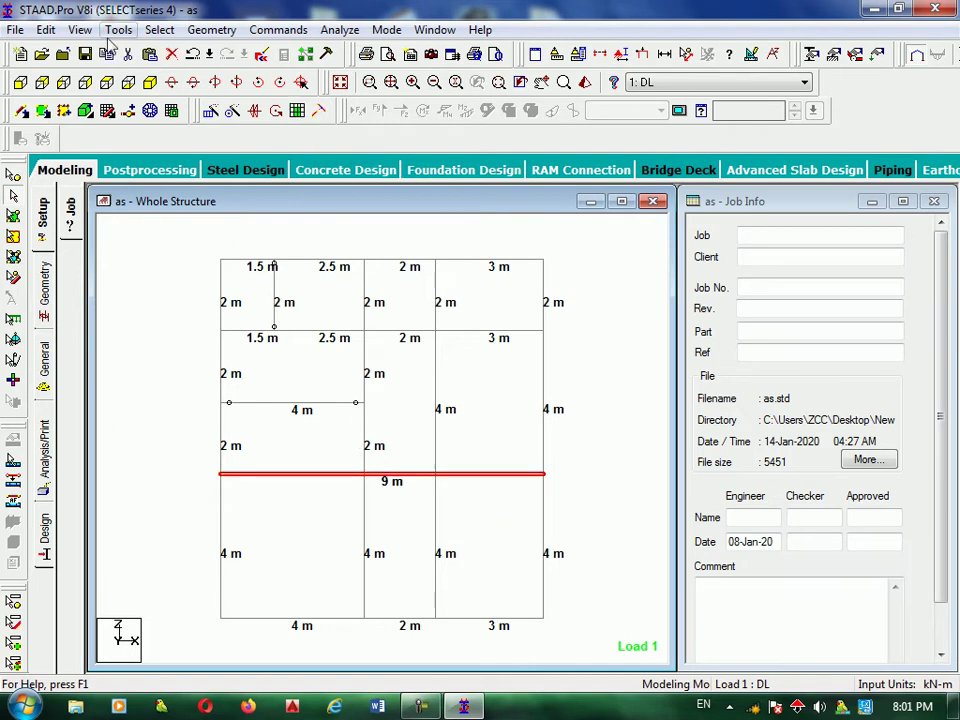
left_click(211, 31)
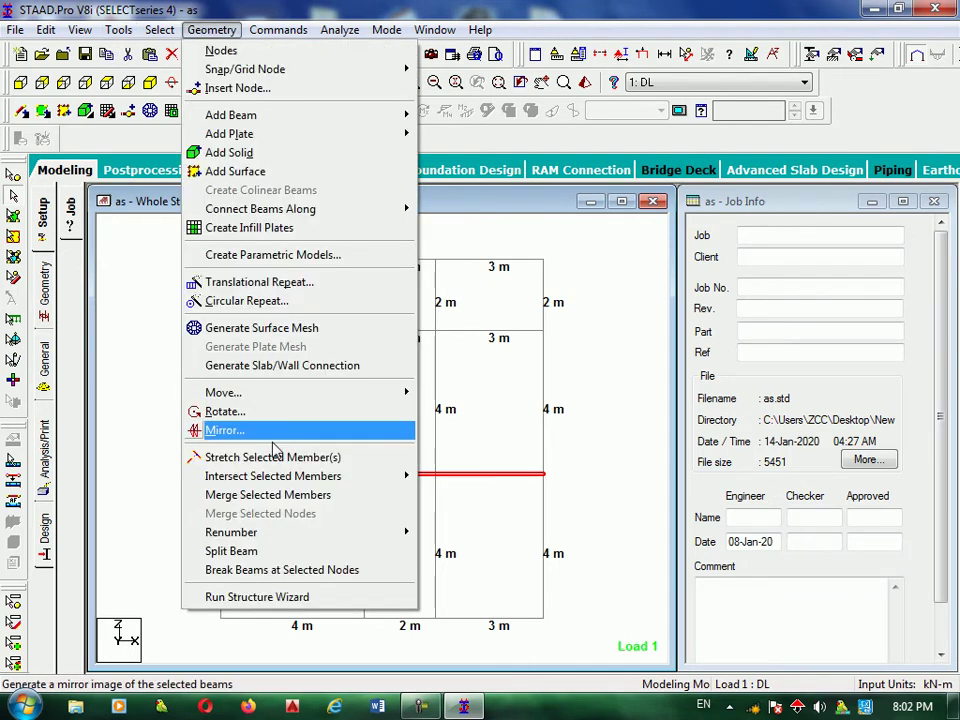
left_click(250, 551)
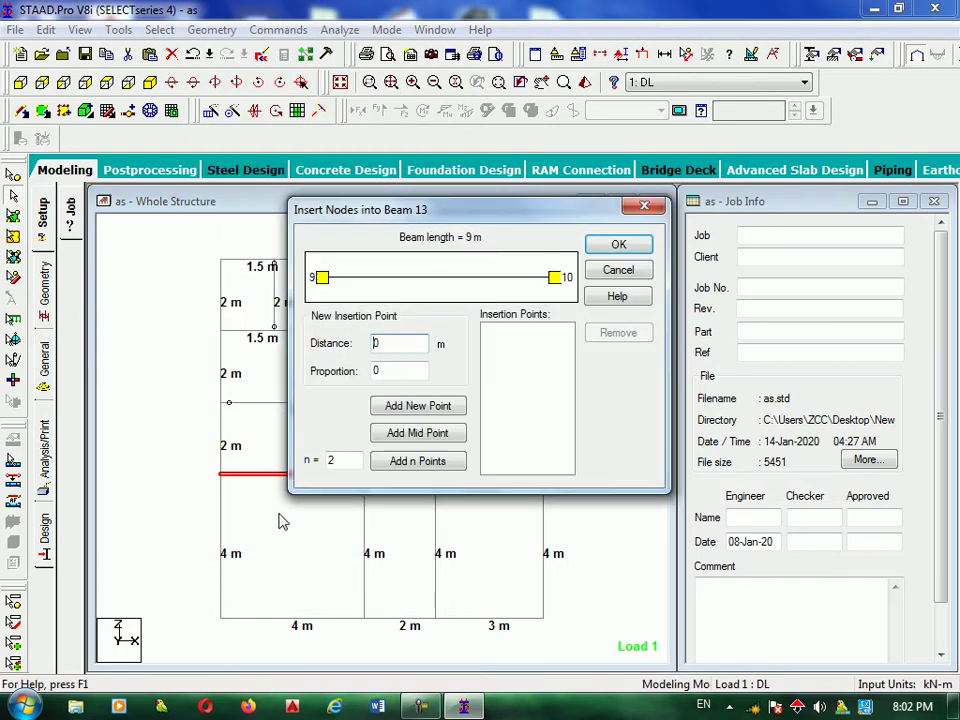
left_click_drag(467, 214, 626, 222)
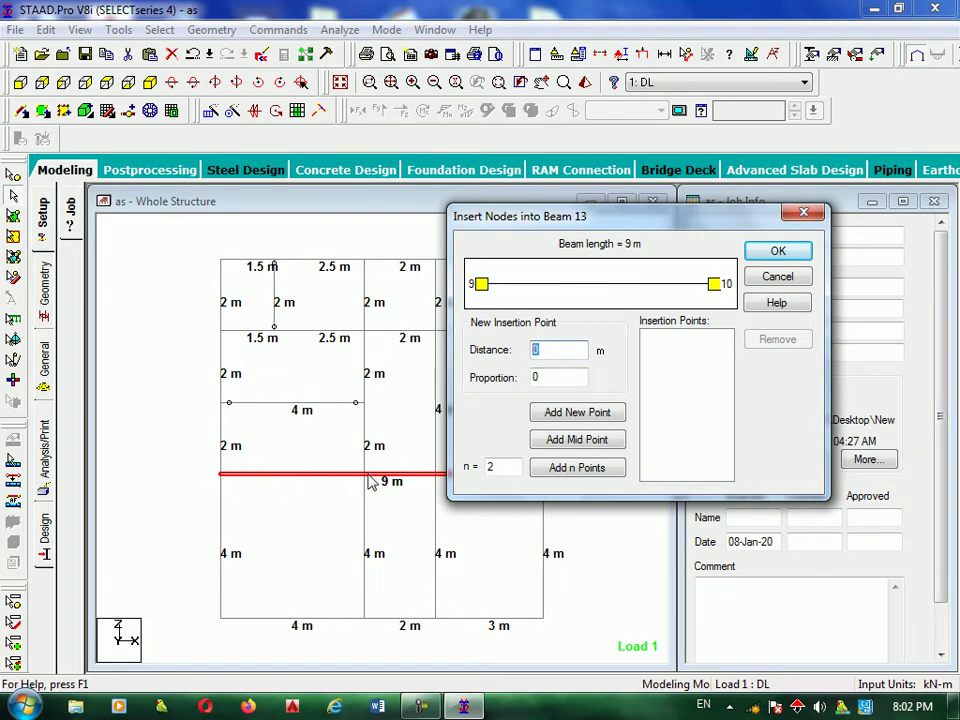
type("4")
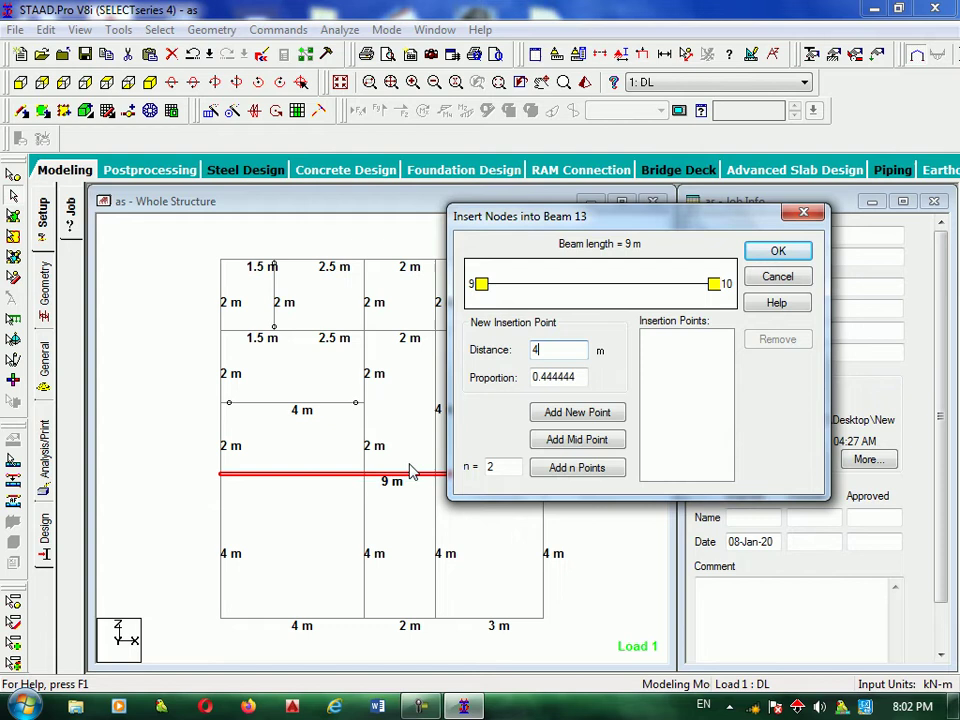
left_click(590, 413)
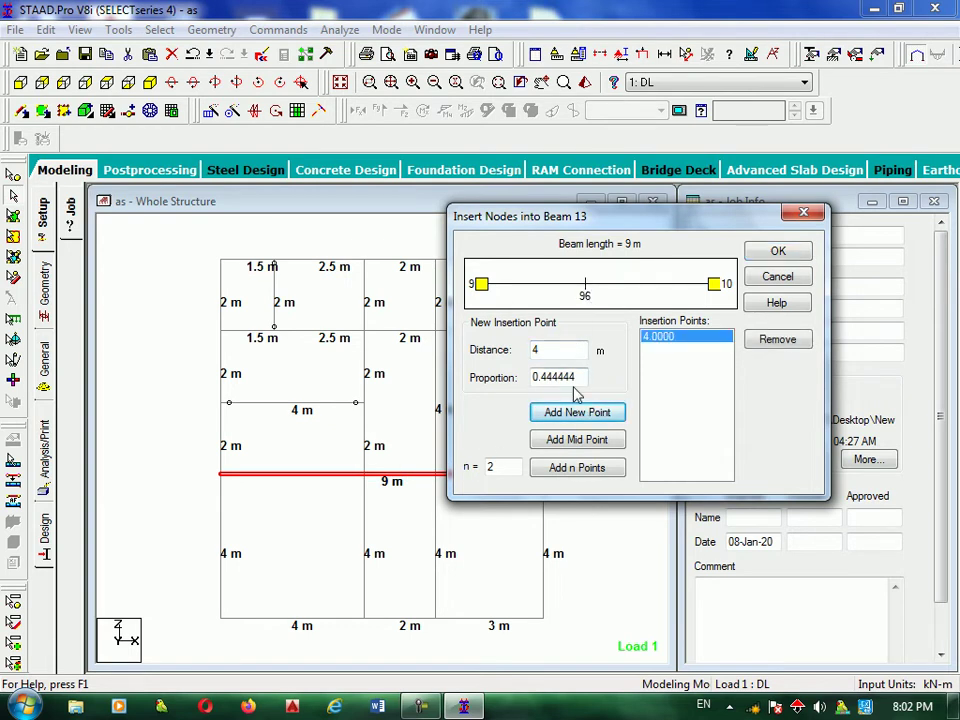
Add a second insertion point at a distance of 6 m and insert both nodes into beam 13
left_click_drag(560, 353, 535, 347)
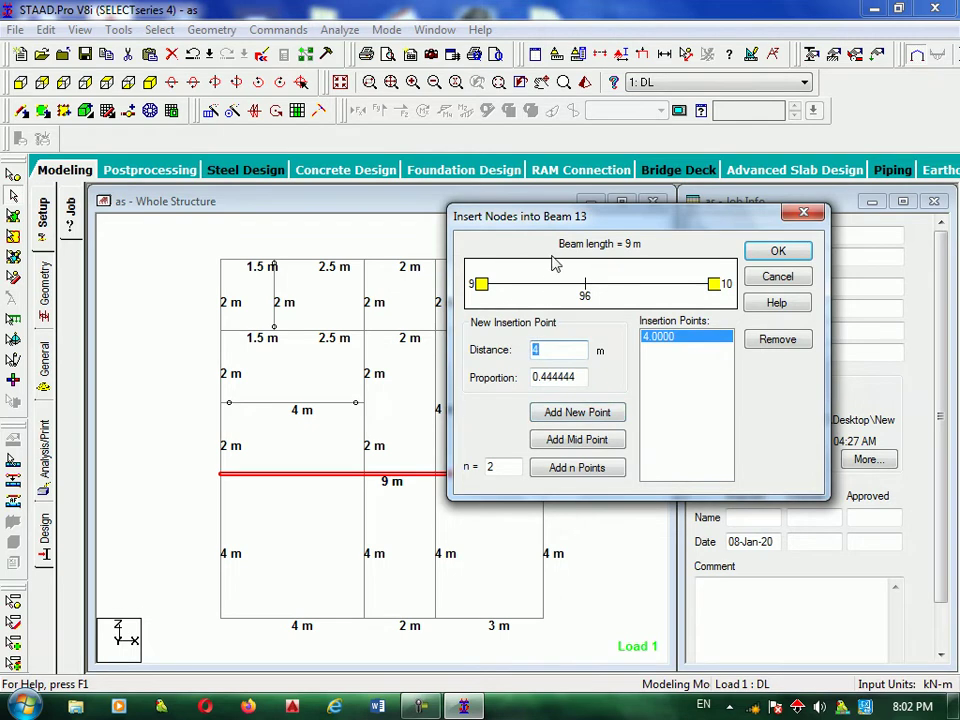
left_click_drag(560, 227, 645, 237)
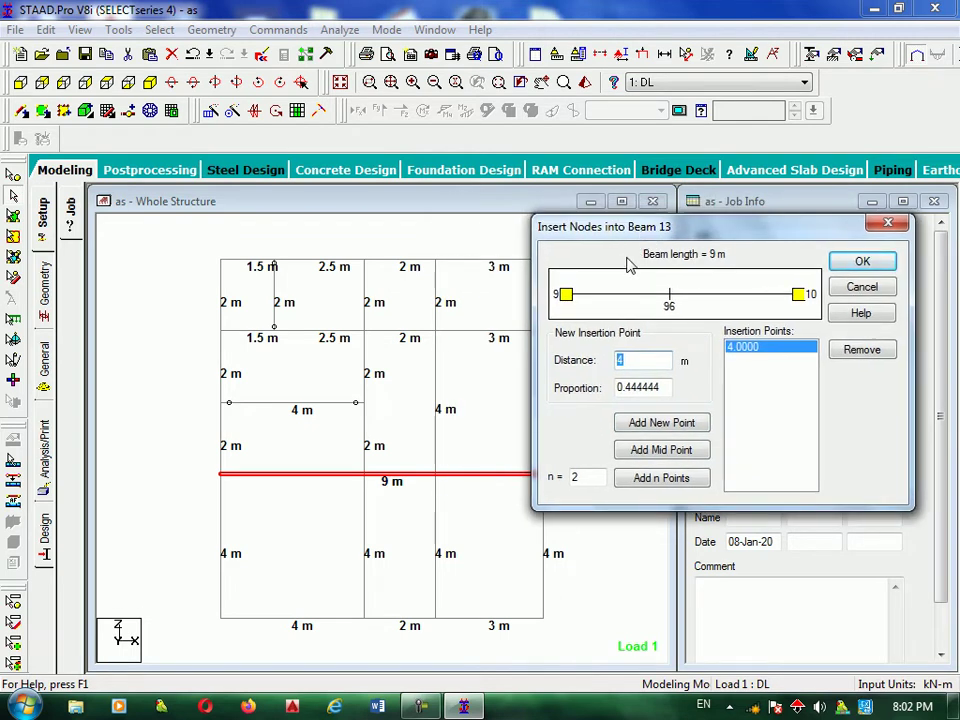
type("6")
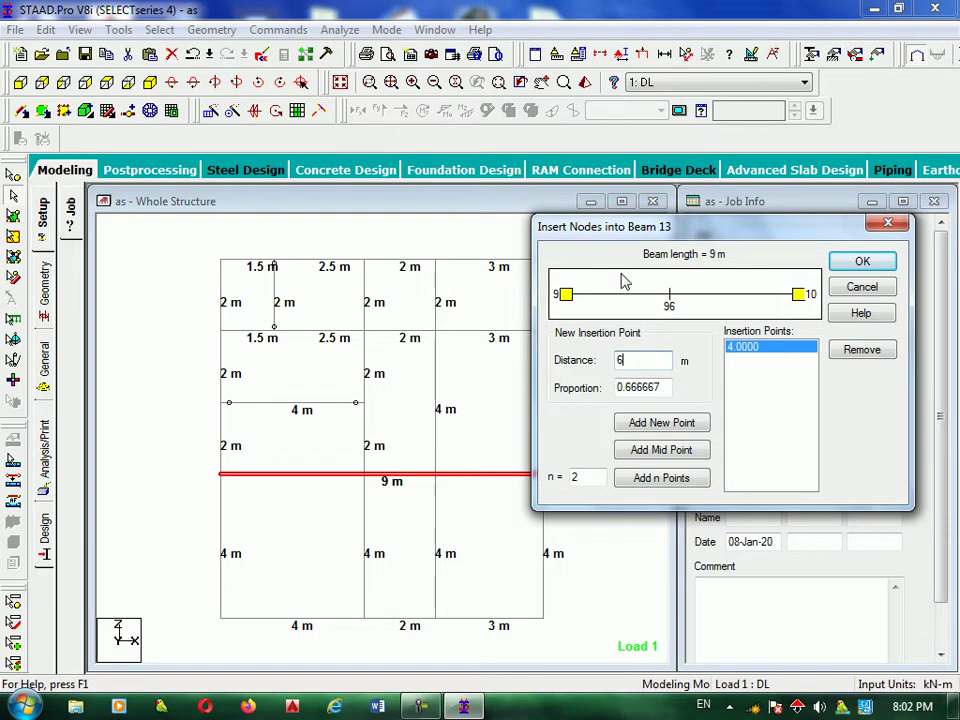
left_click(657, 424)
left_click_drag(688, 229, 420, 232)
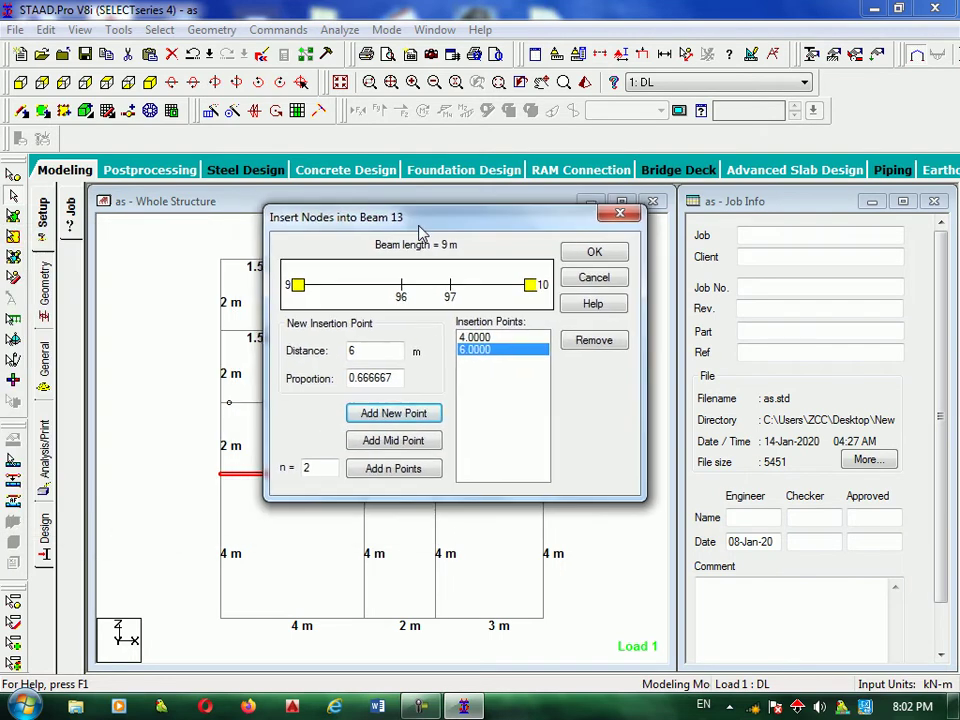
left_click(568, 259)
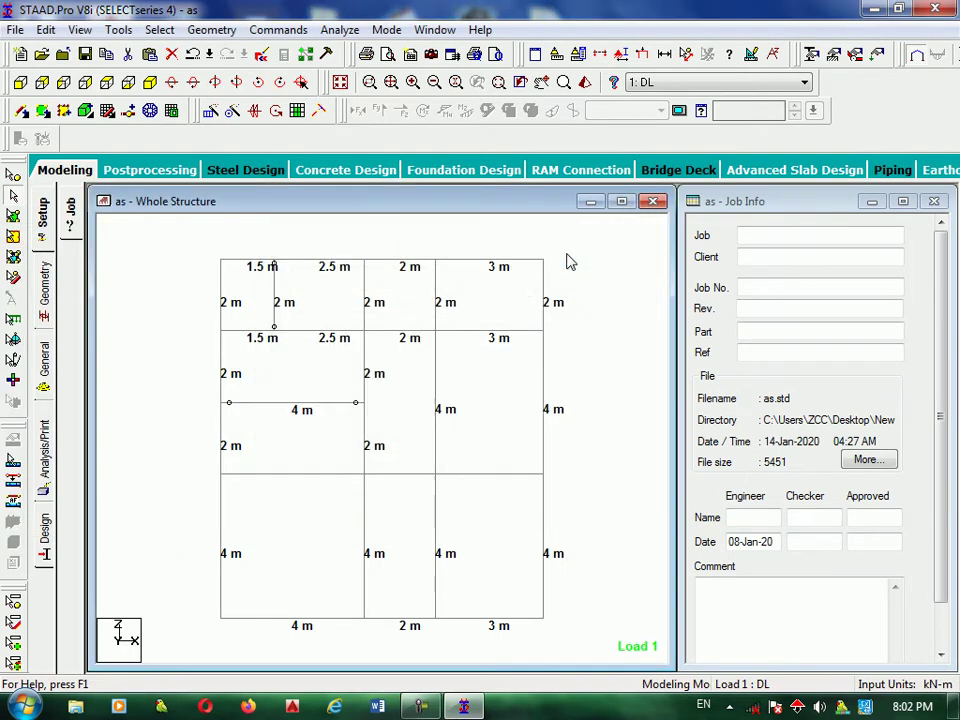
Check the newly split cross-line segments by selecting each in turn, and the 4 m beam with released ends beside them
left_click(313, 476)
left_click(384, 478)
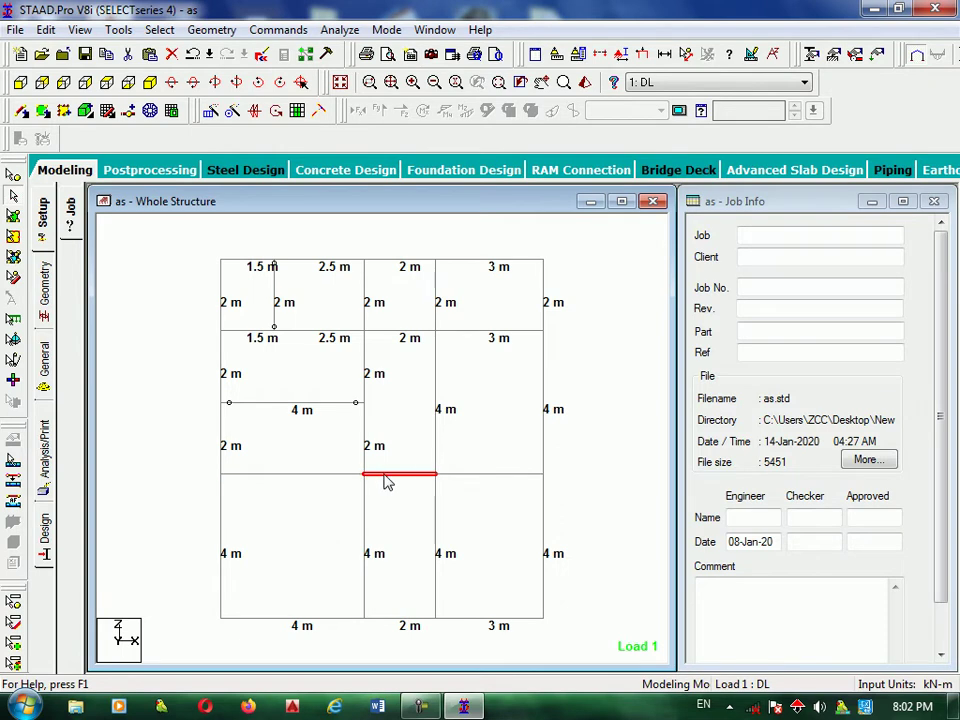
left_click(489, 484)
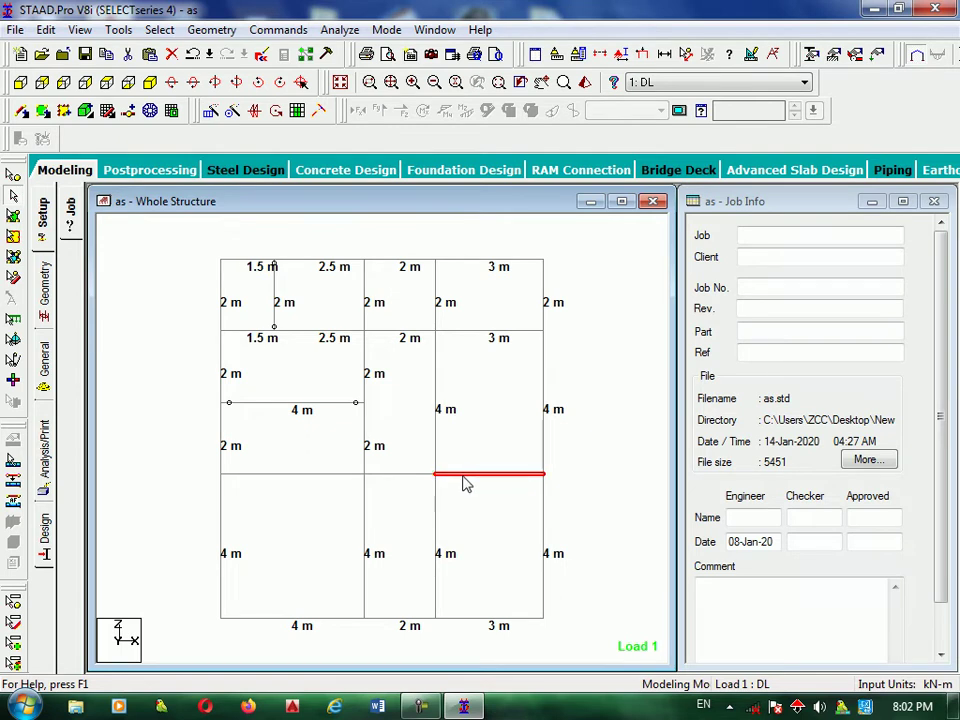
left_click(497, 405)
left_click(380, 387)
left_click_drag(355, 400, 318, 412)
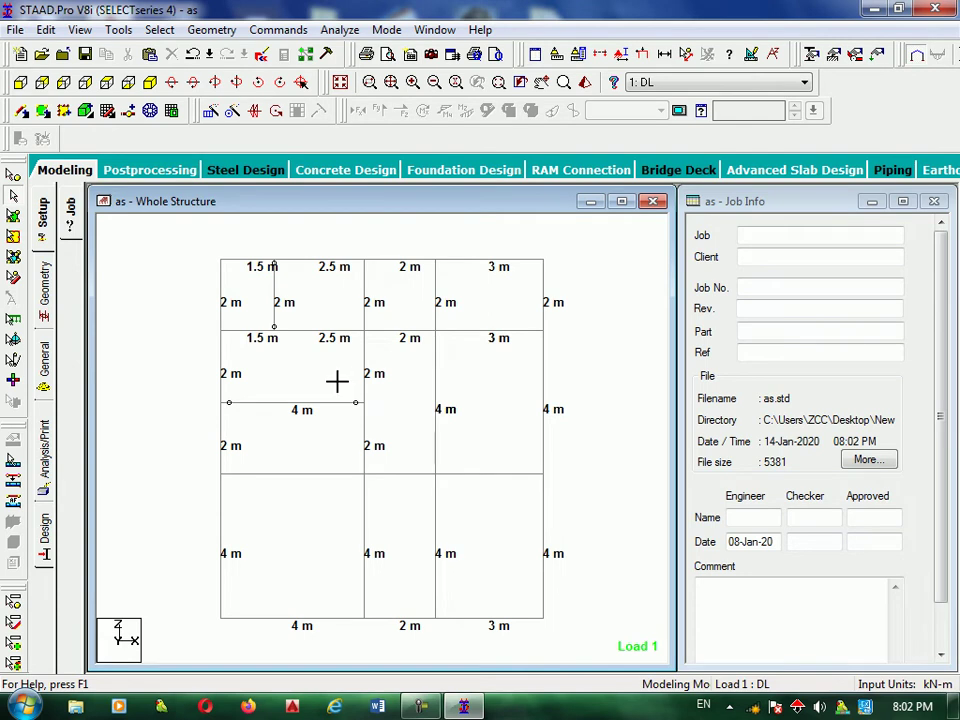
left_click_drag(286, 437, 288, 439)
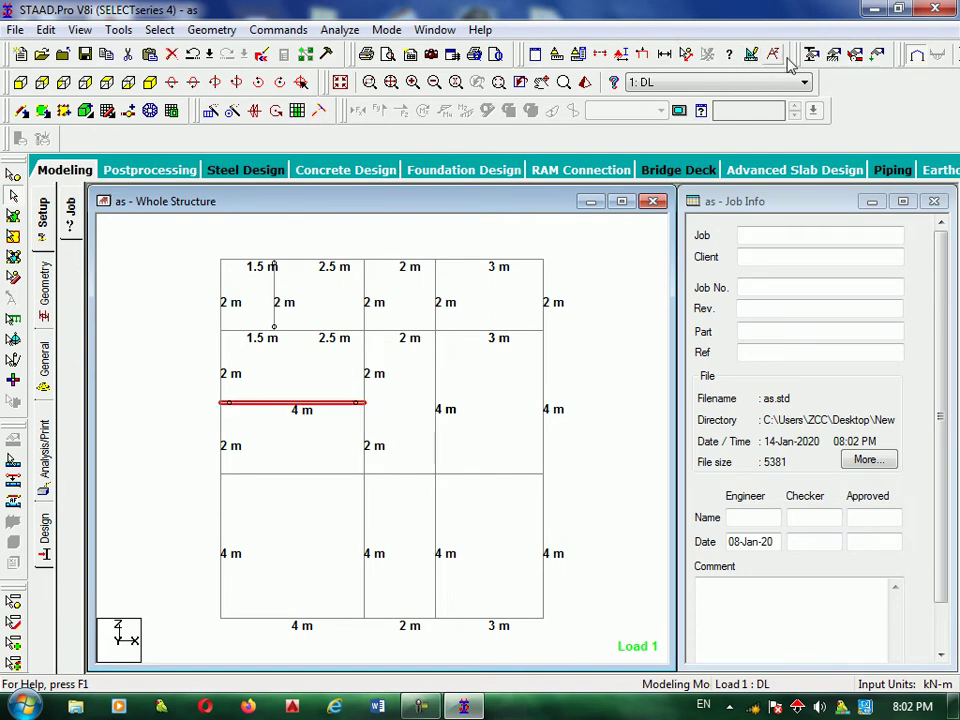
Remove the member dimensions from the current view
left_click(665, 55)
left_click(514, 399)
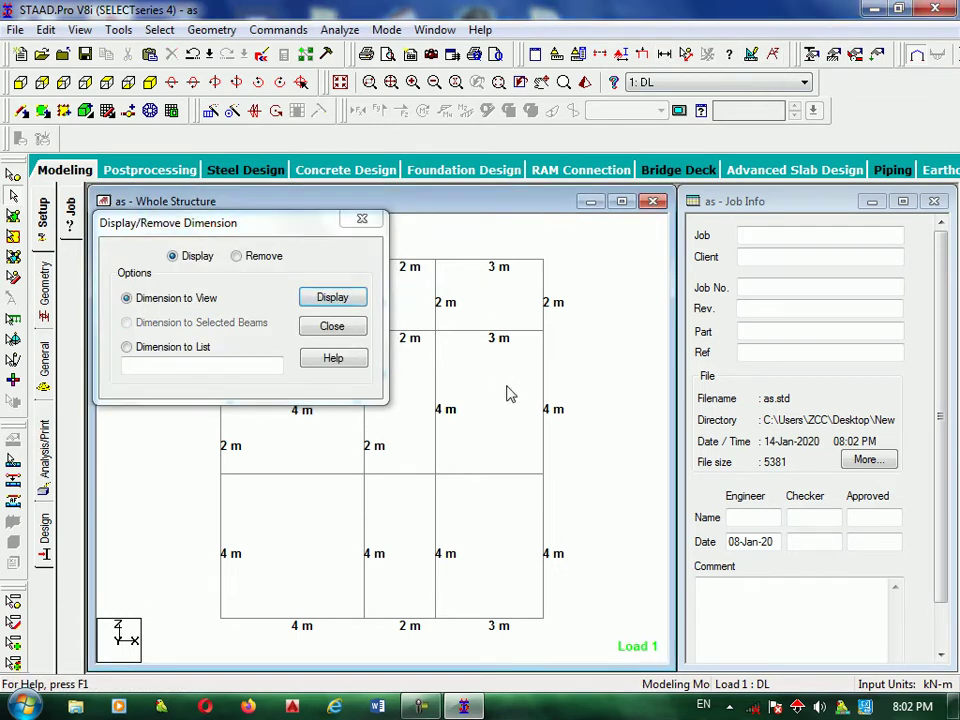
left_click(351, 328)
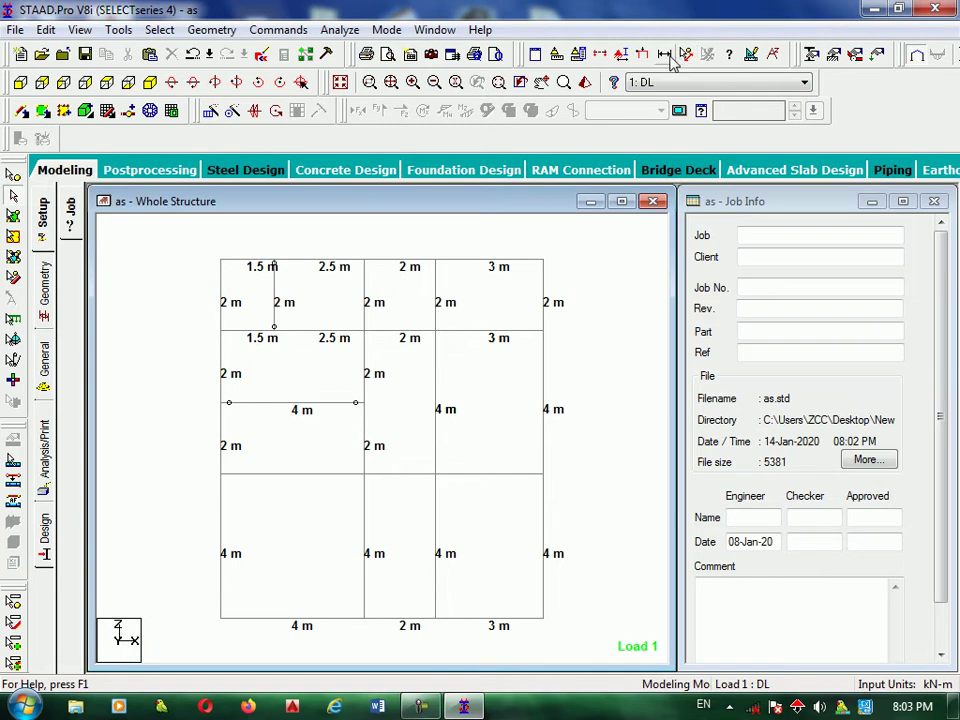
left_click(255, 256)
left_click(349, 302)
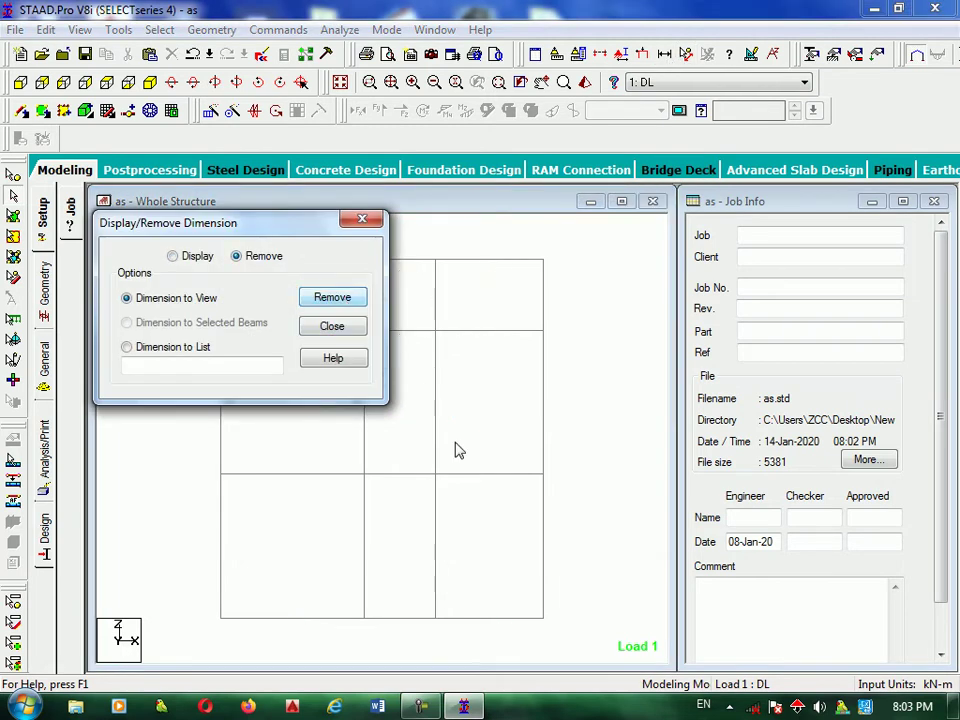
left_click(362, 219)
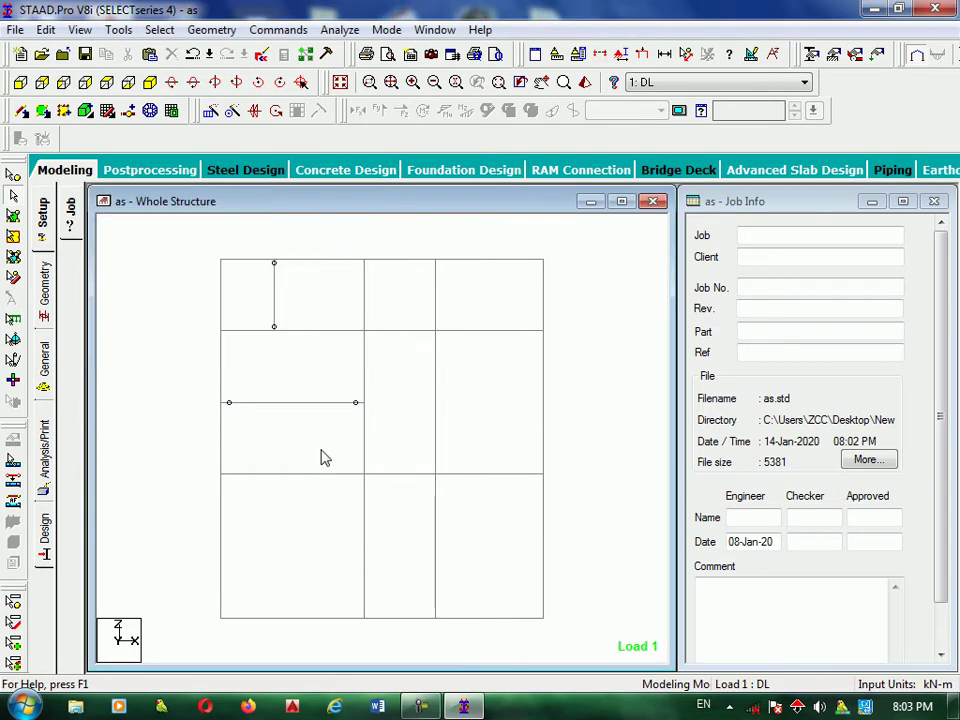
Start stretching the released 4 m cross beam and the undivided perpendicular beam across the adjacent bay, using the existing-member option
left_click(320, 403)
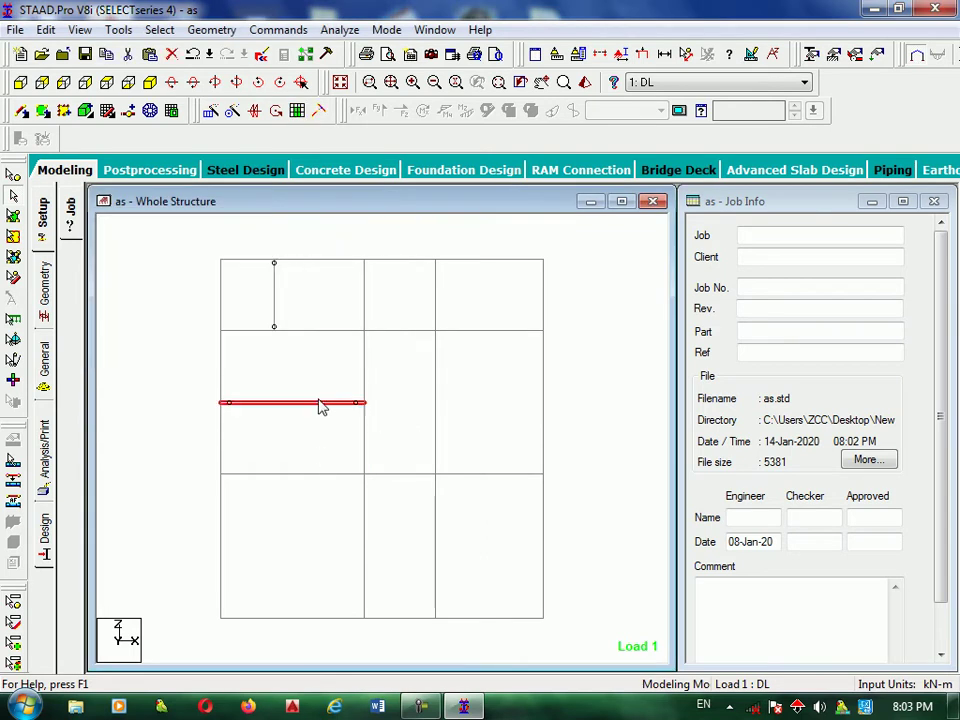
left_click(437, 406, "ctrl")
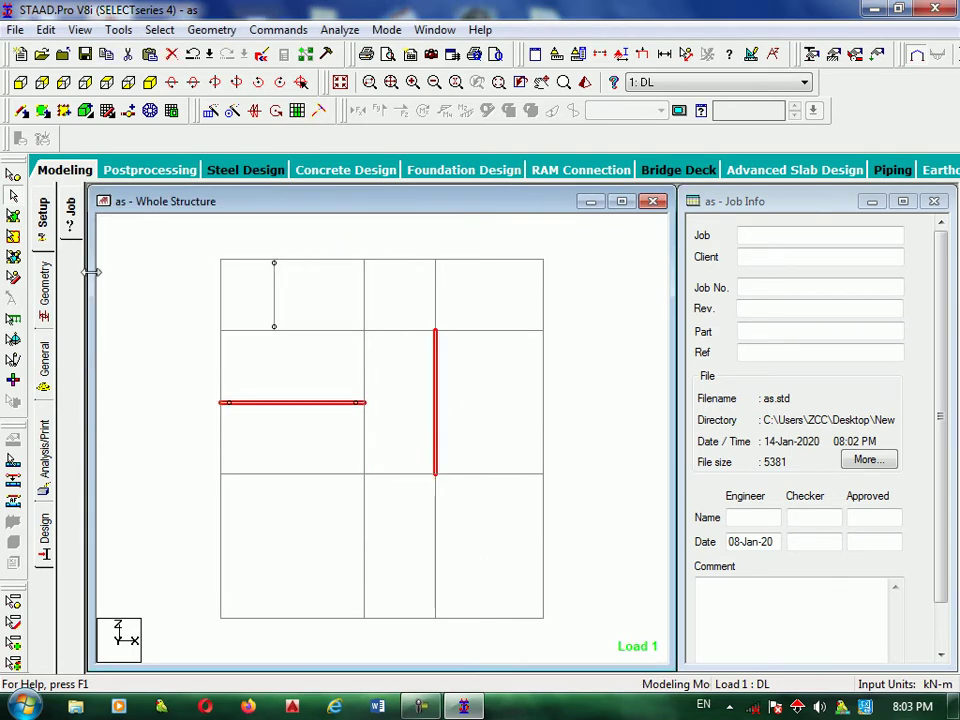
left_click(228, 30)
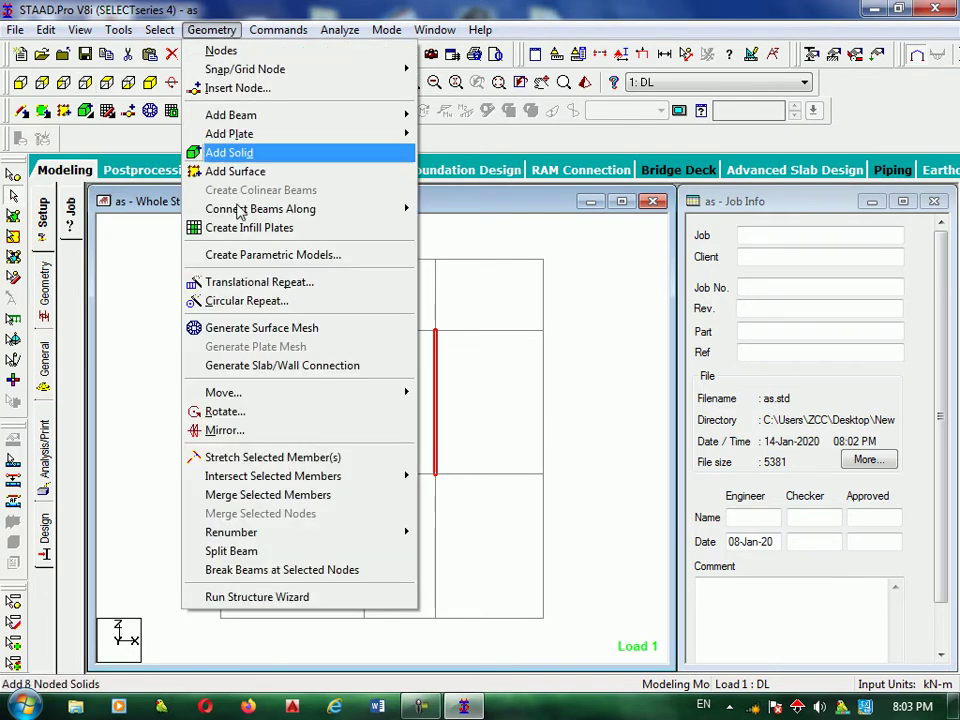
left_click(317, 457)
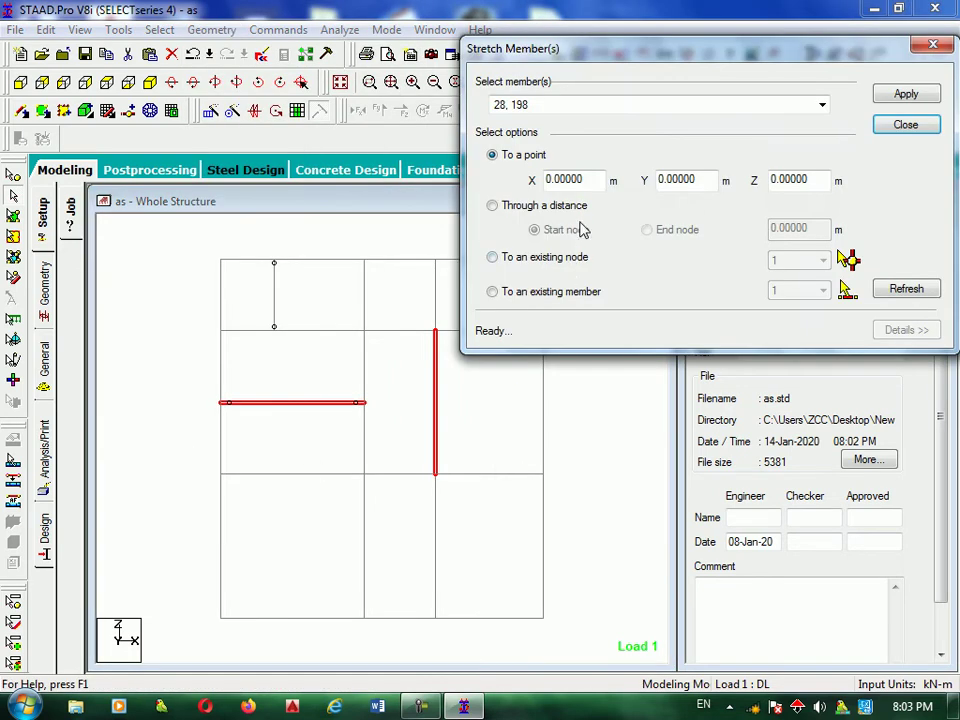
left_click(553, 292)
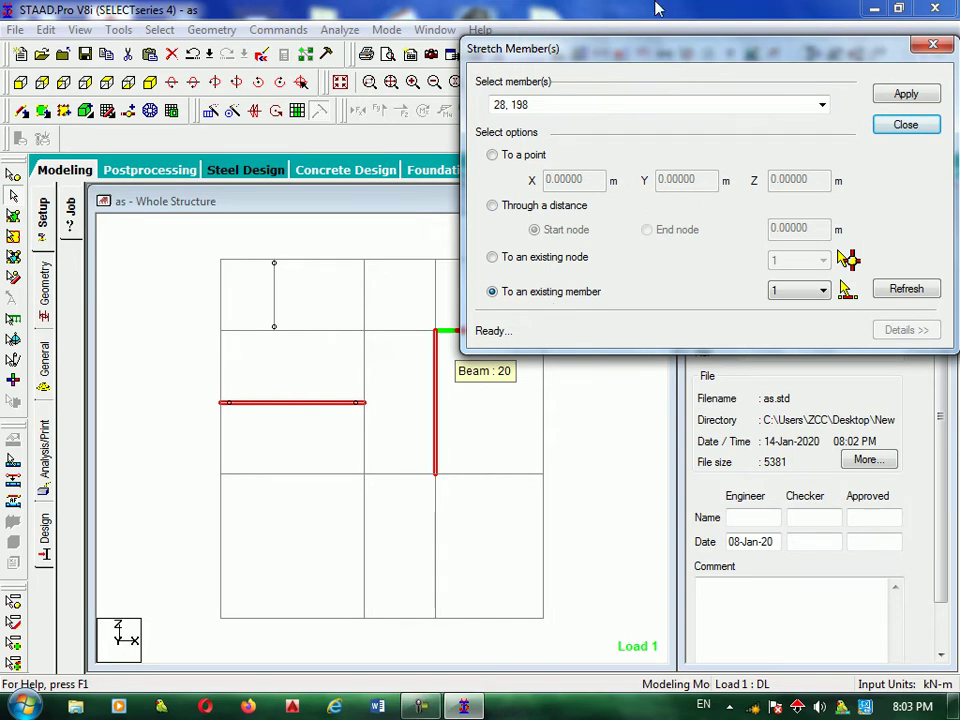
left_click_drag(750, 48, 941, 101)
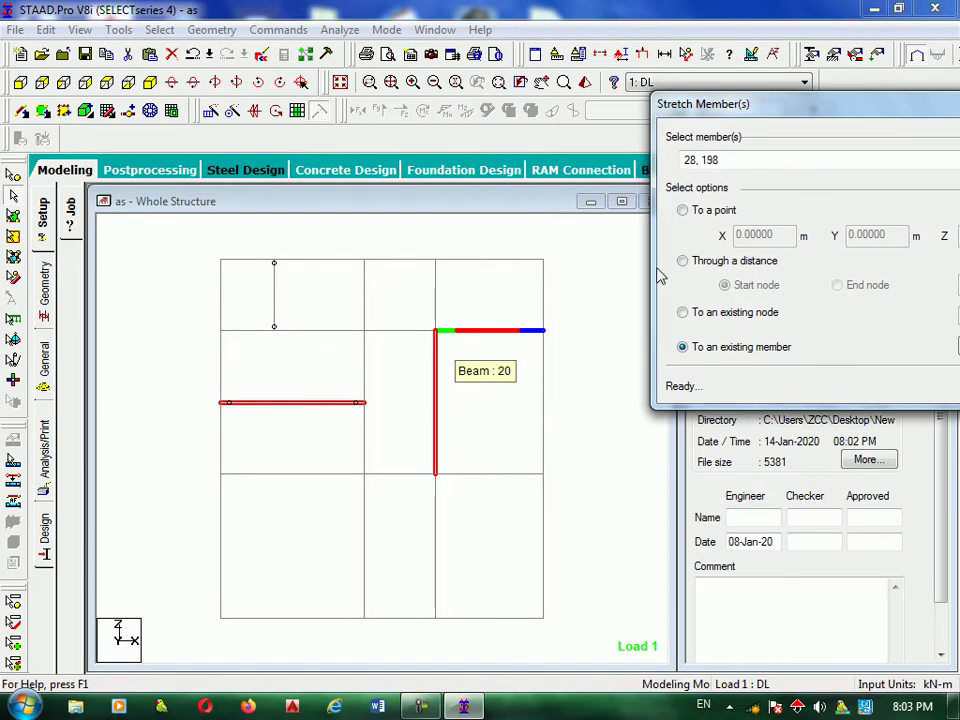
Display the beam numbers in the structure view to identify the target member for the stretch
left_click(478, 419)
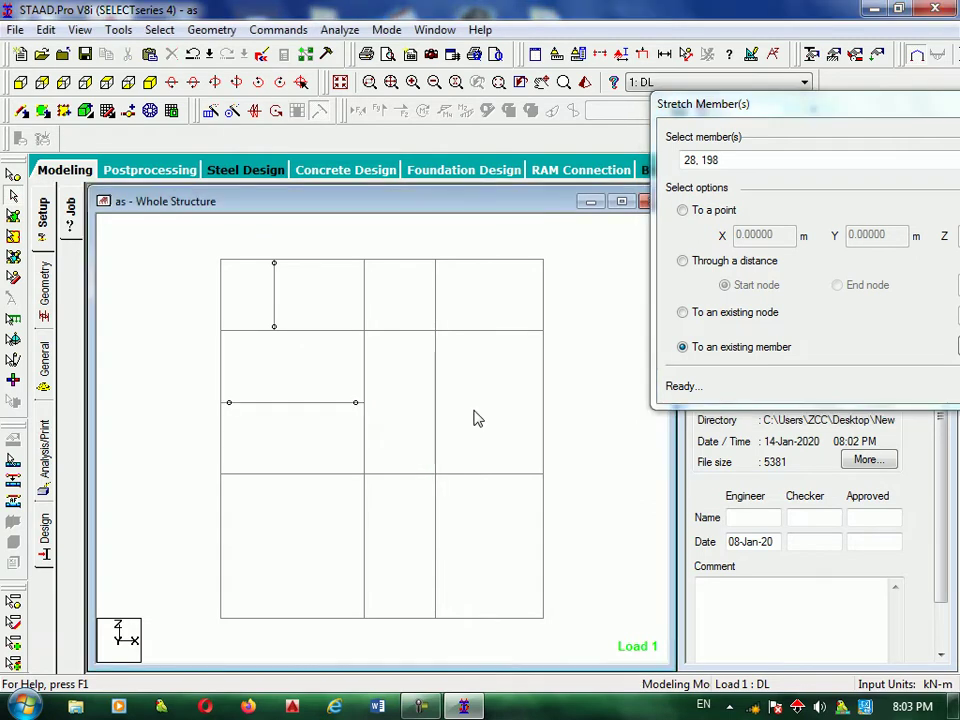
key("shift+b")
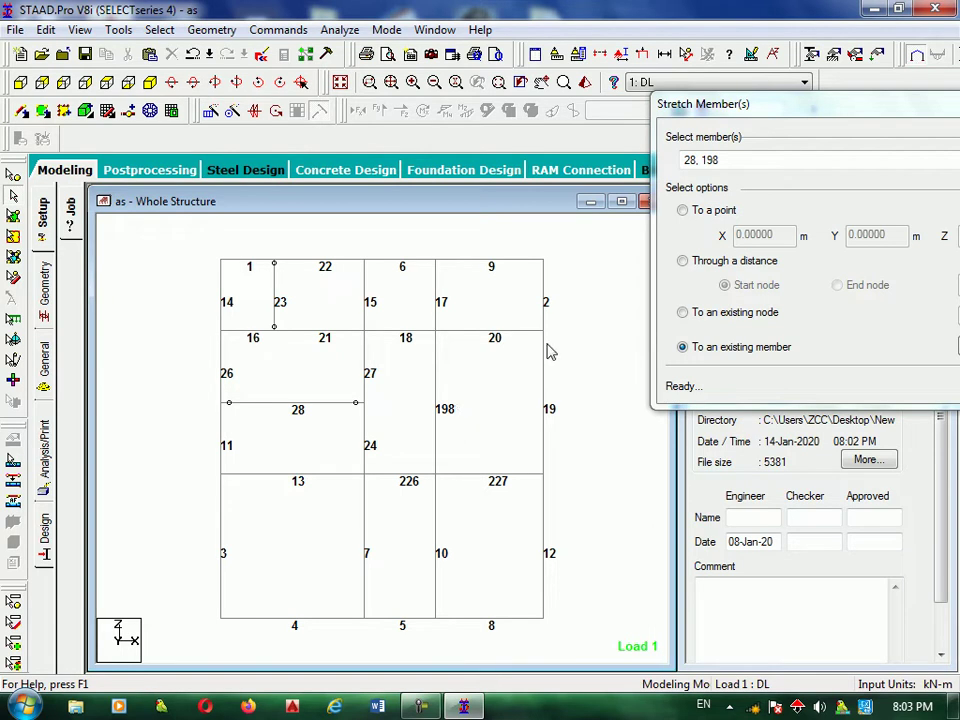
left_click_drag(736, 114, 589, 92)
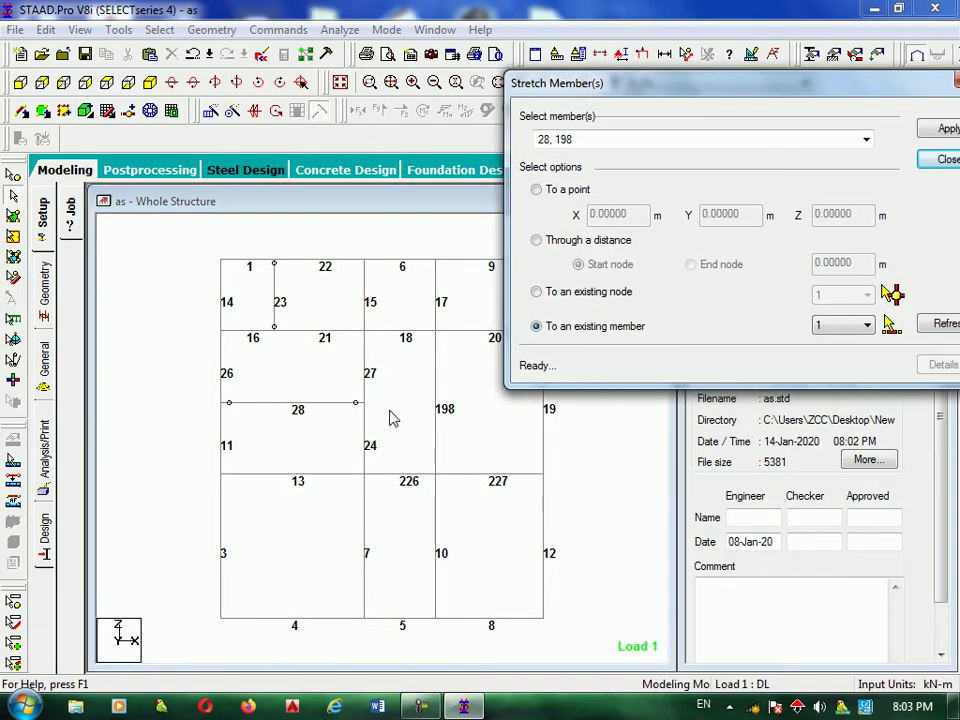
Stretch members 28 and 198 to existing member 198, and close the stretch settings
left_click(342, 404)
left_click(436, 430, "ctrl")
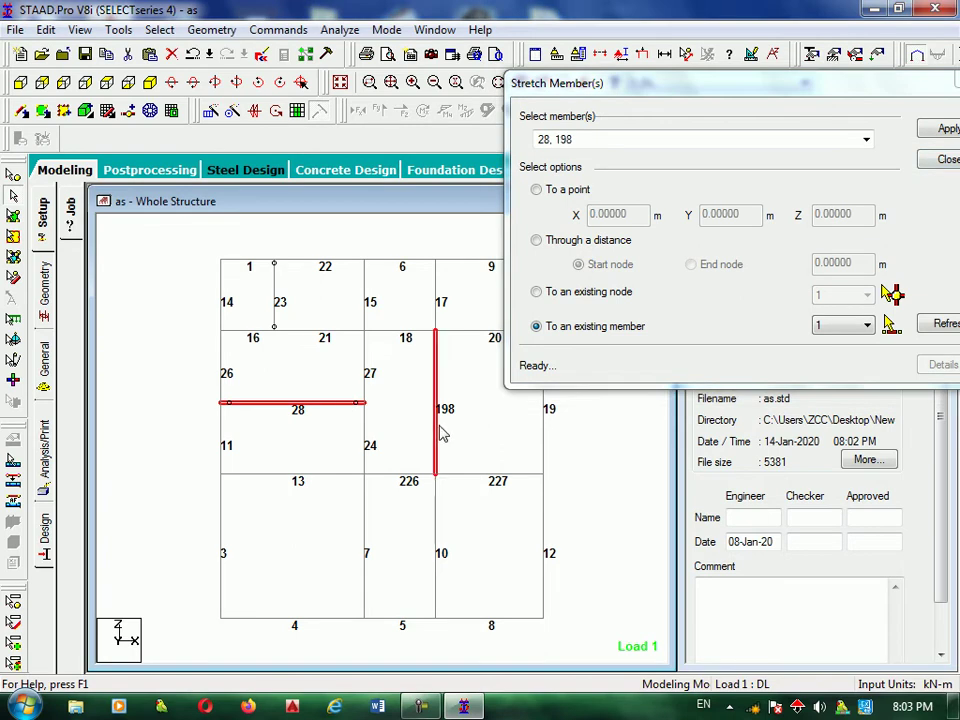
left_click_drag(836, 90, 620, 64)
left_click(627, 298)
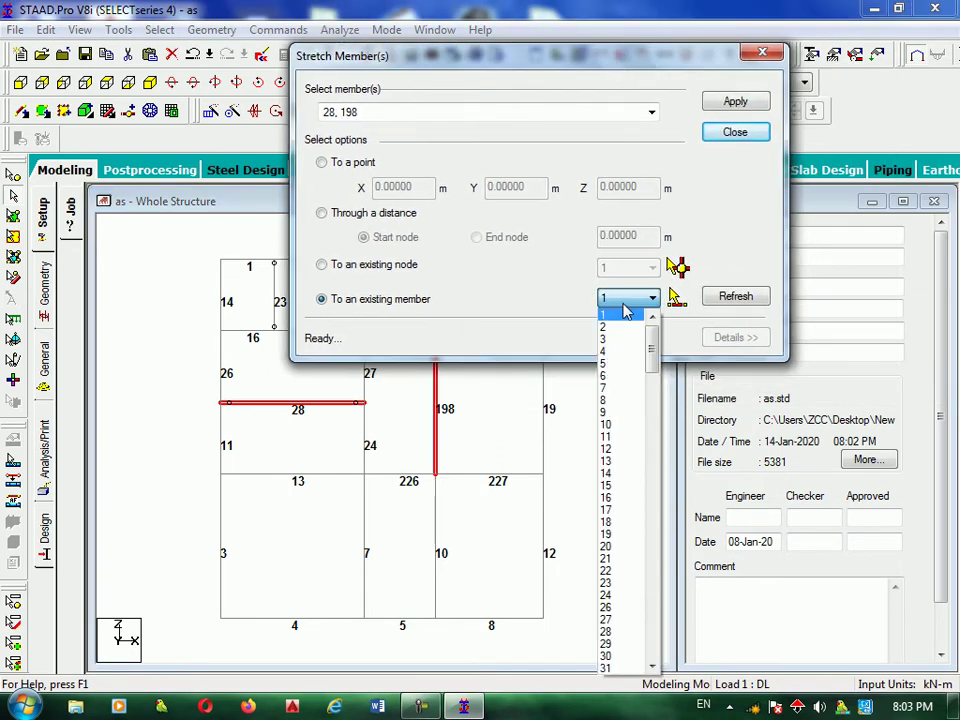
left_click_drag(652, 358, 652, 625)
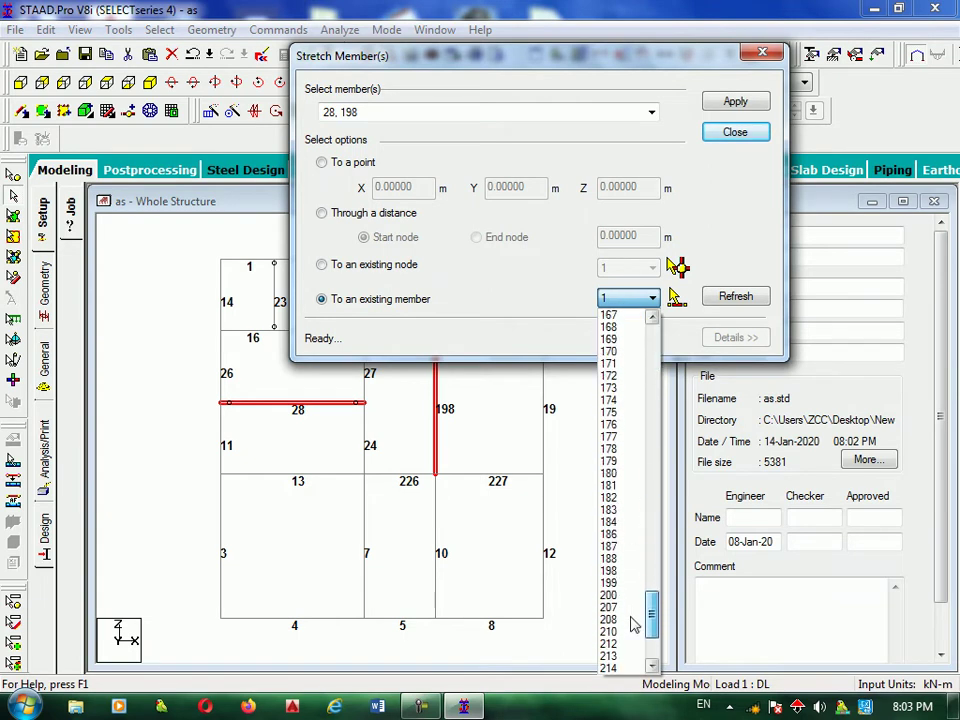
left_click(612, 571)
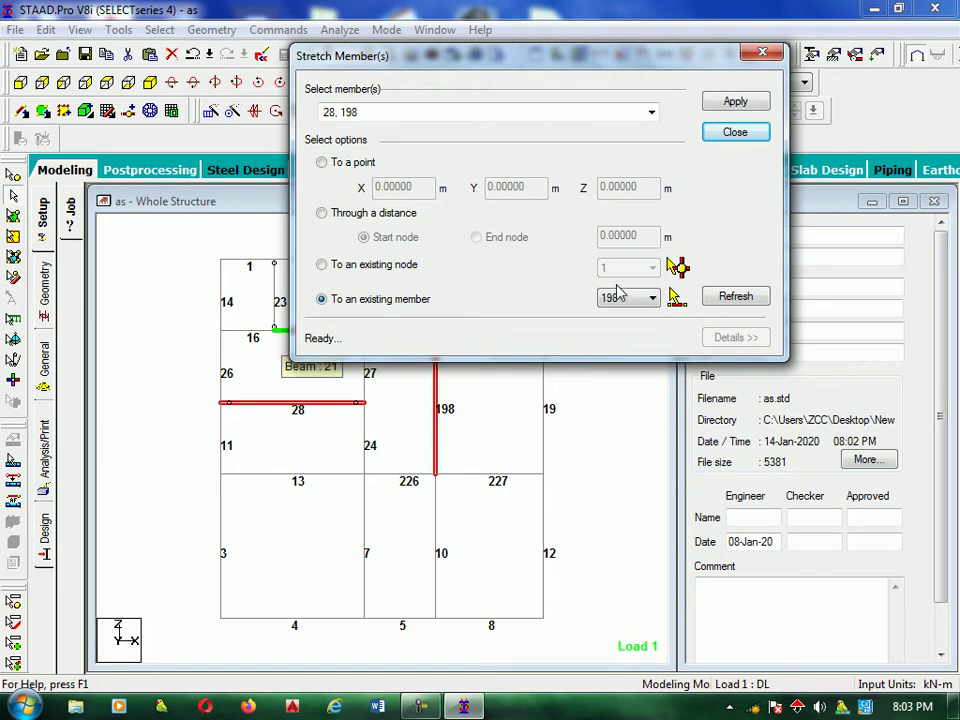
left_click(737, 101)
left_click(757, 62)
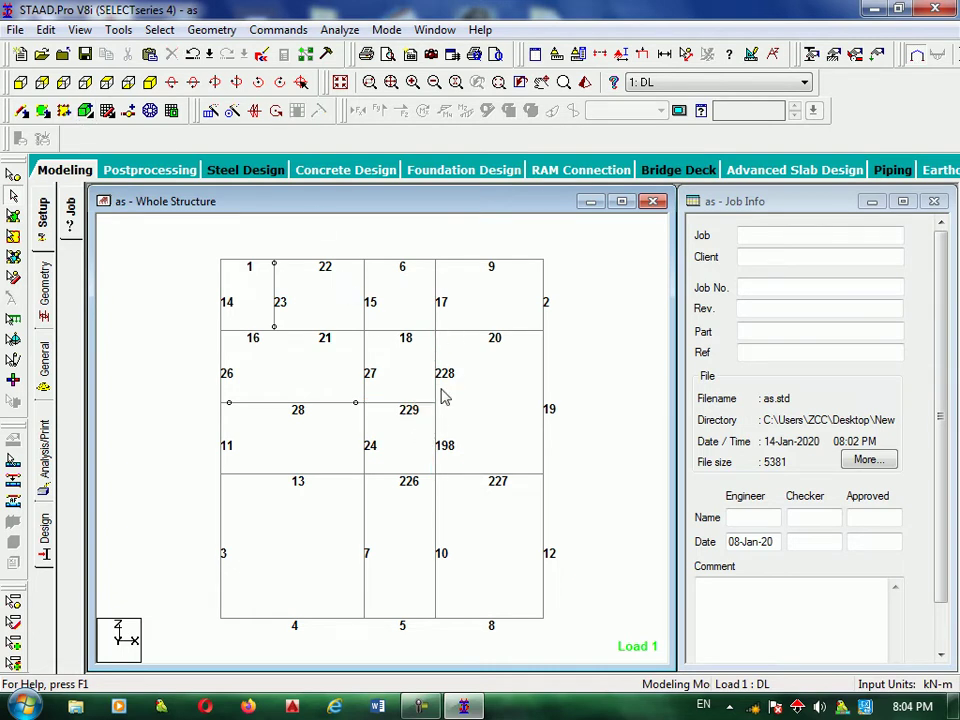
Isolate the lowest level's members in front view and examine the joint between members 10, 198, 226 and 227 in plan
left_click(20, 82)
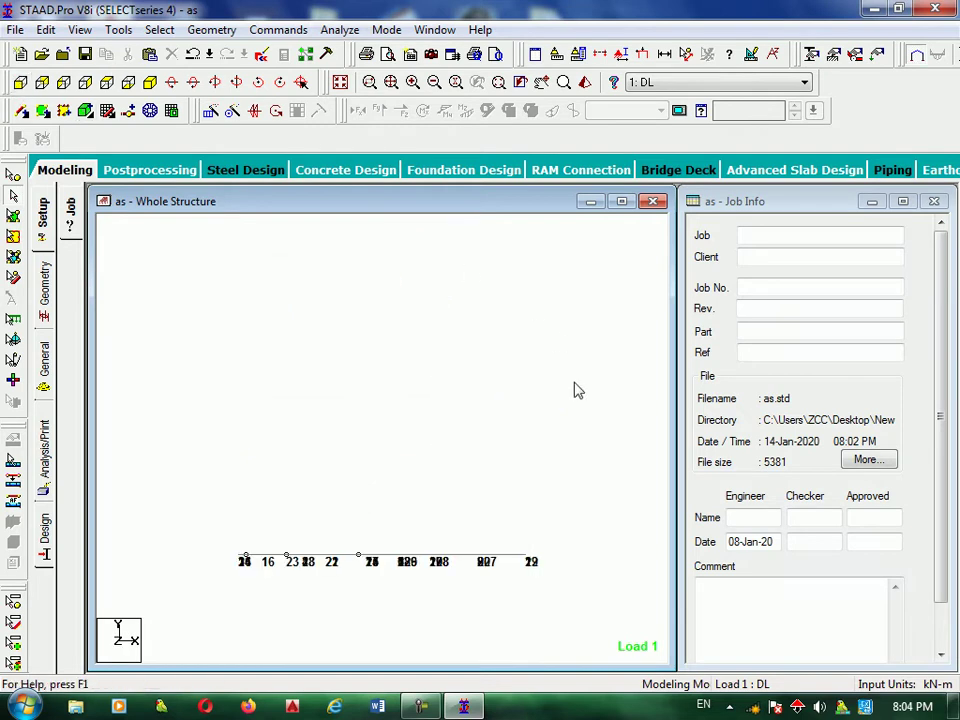
left_click_drag(556, 544, 184, 558)
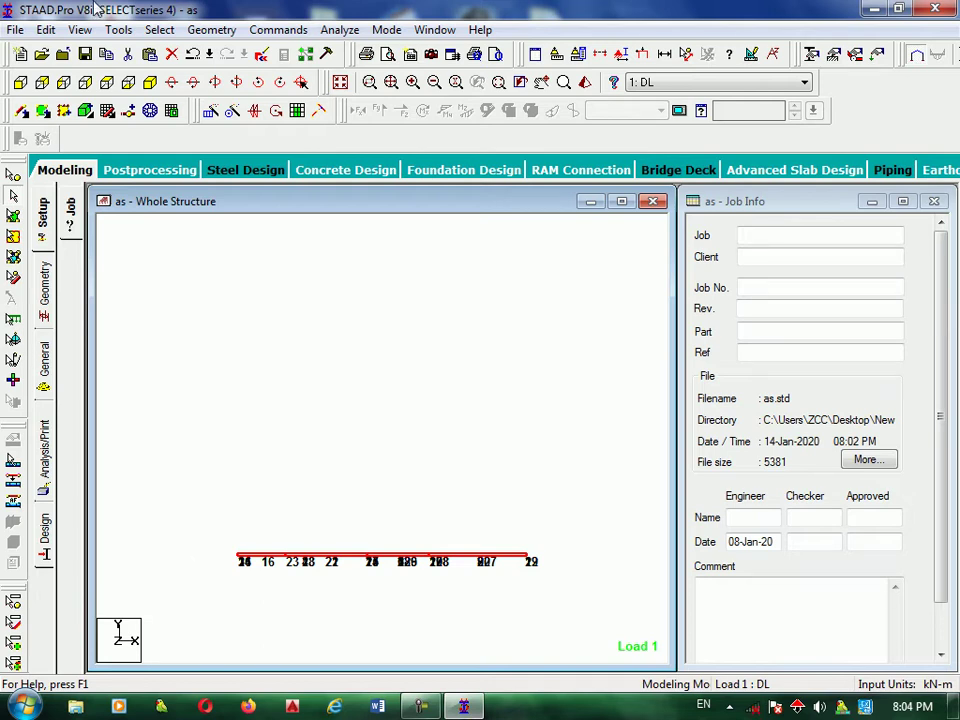
left_click(107, 82)
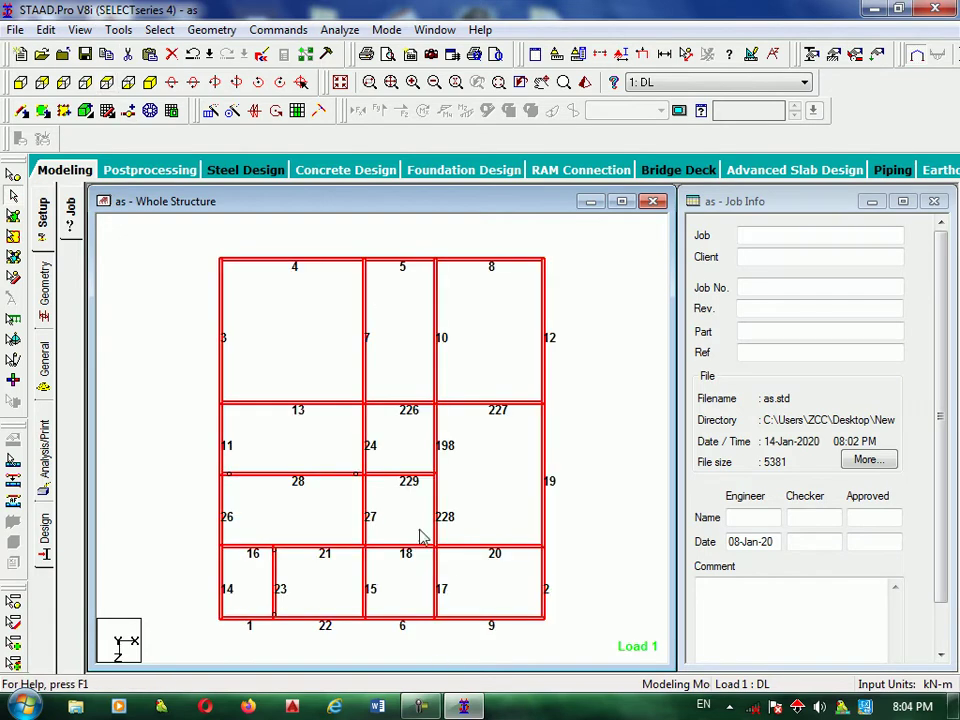
left_click(467, 381)
left_click(13, 177)
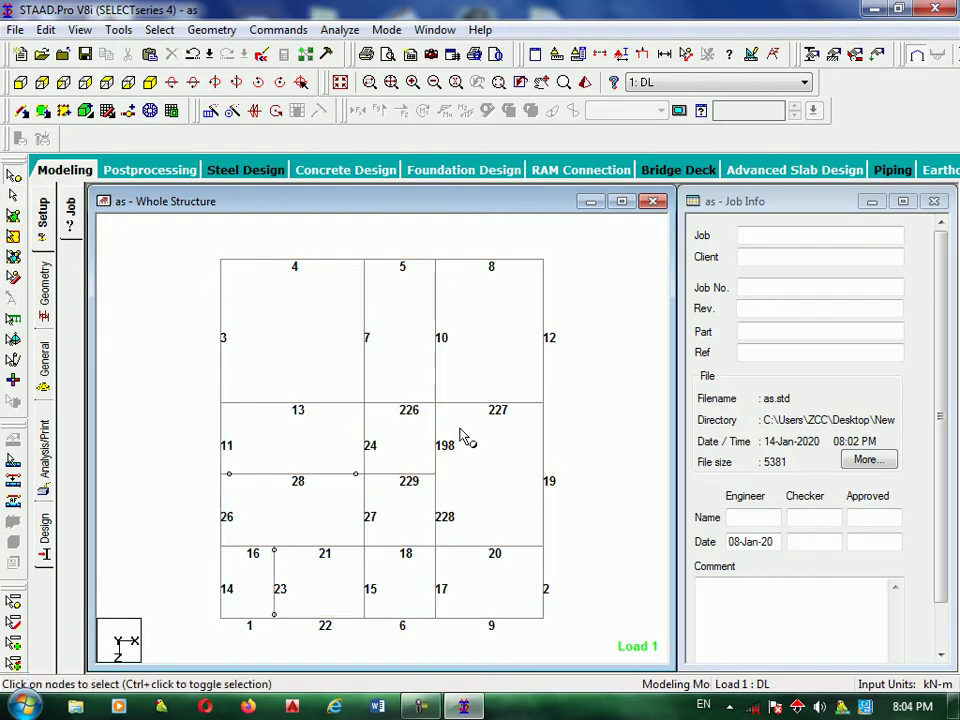
left_click_drag(461, 380, 394, 432)
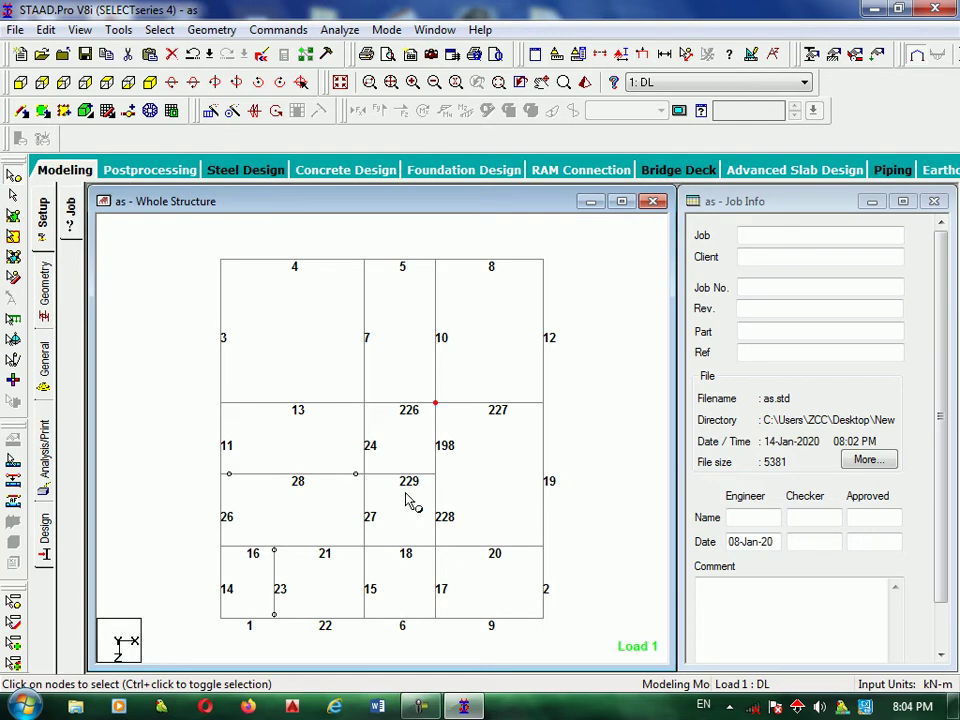
left_click(14, 198)
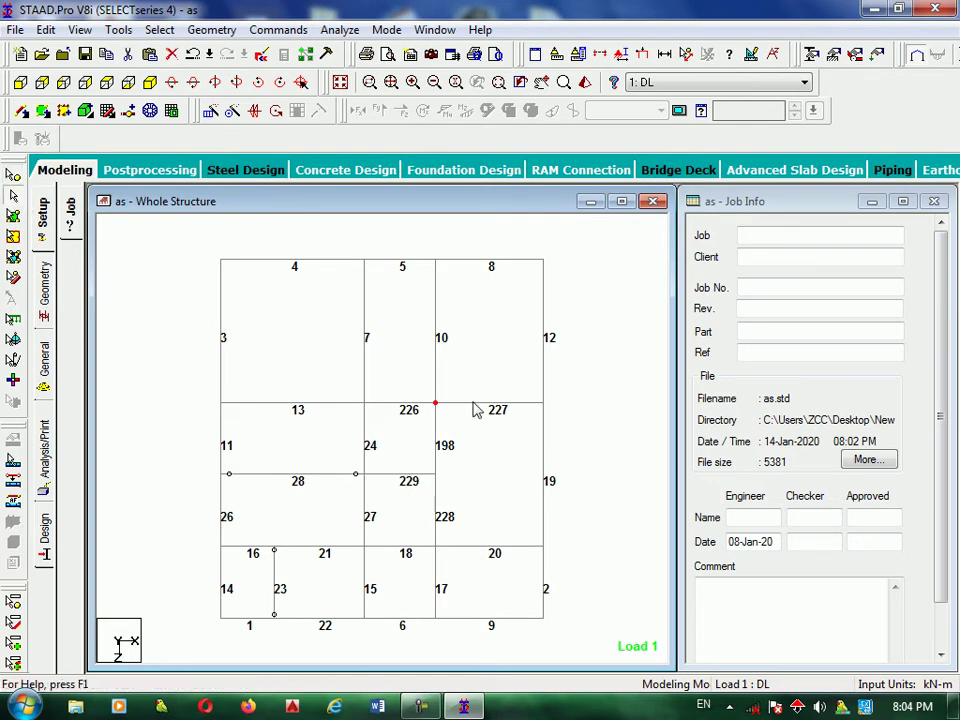
left_click_drag(459, 388, 409, 436)
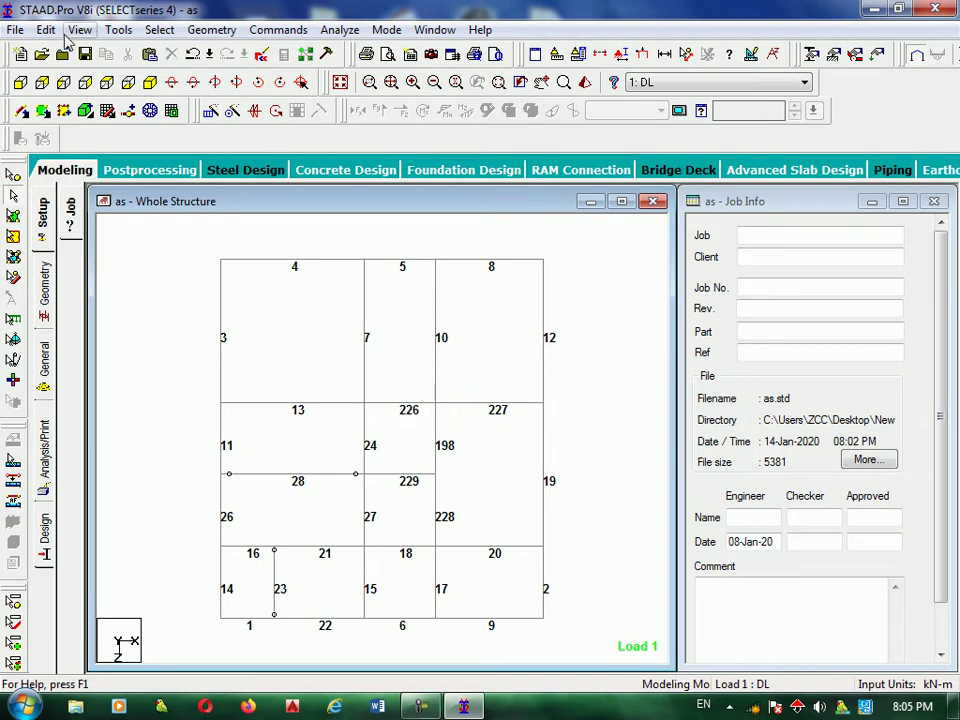
Show the whole structure and examine the beams meeting around member 198 in plan, including beam 225
left_click(129, 83)
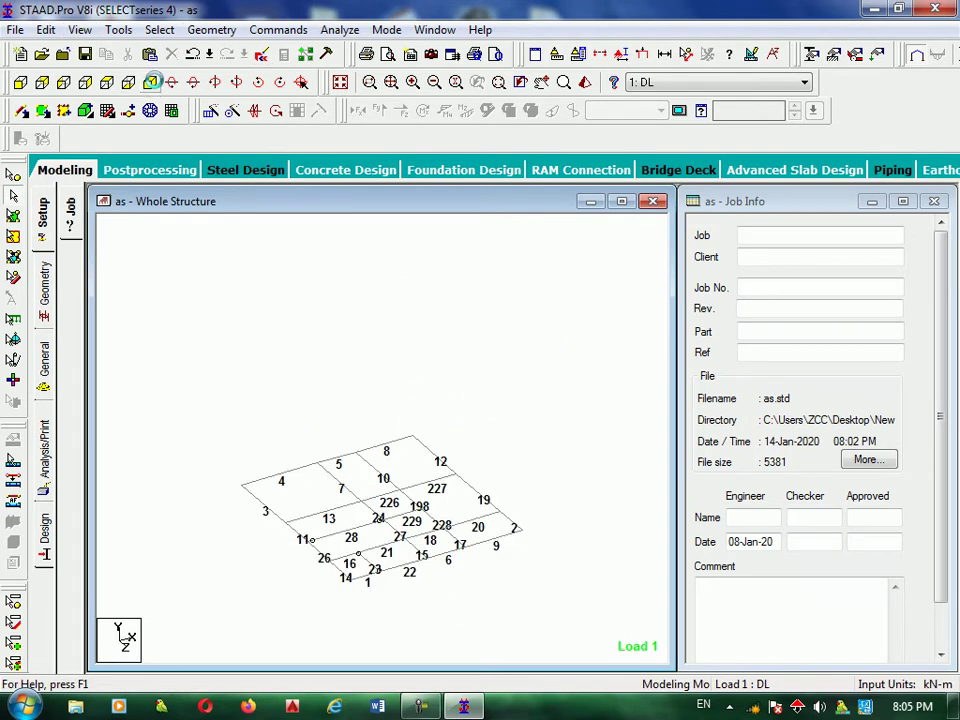
left_click(340, 82)
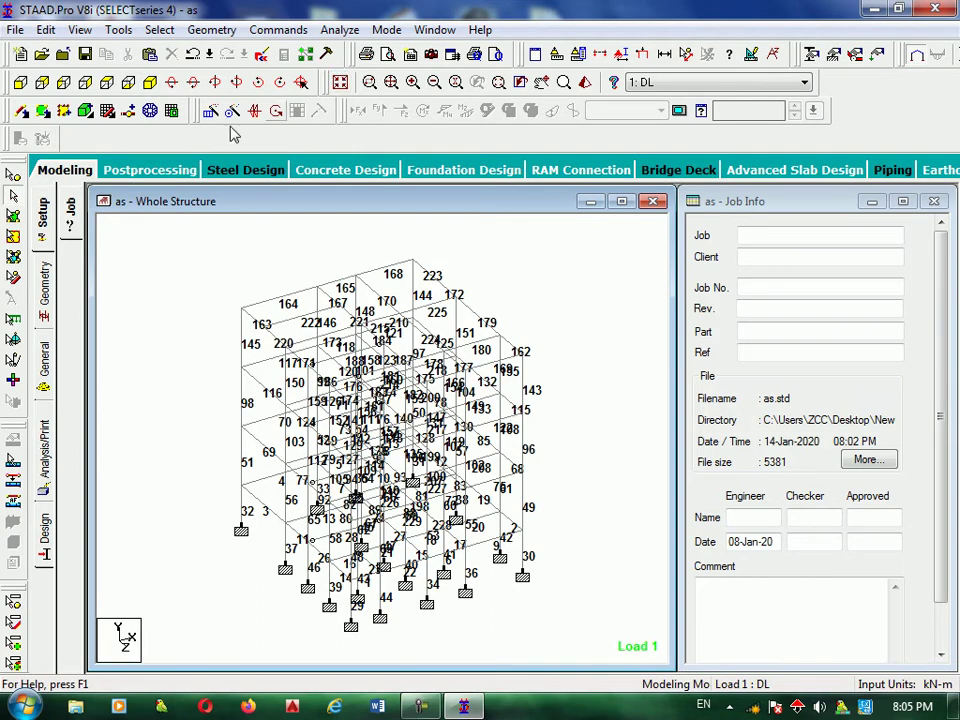
left_click(107, 83)
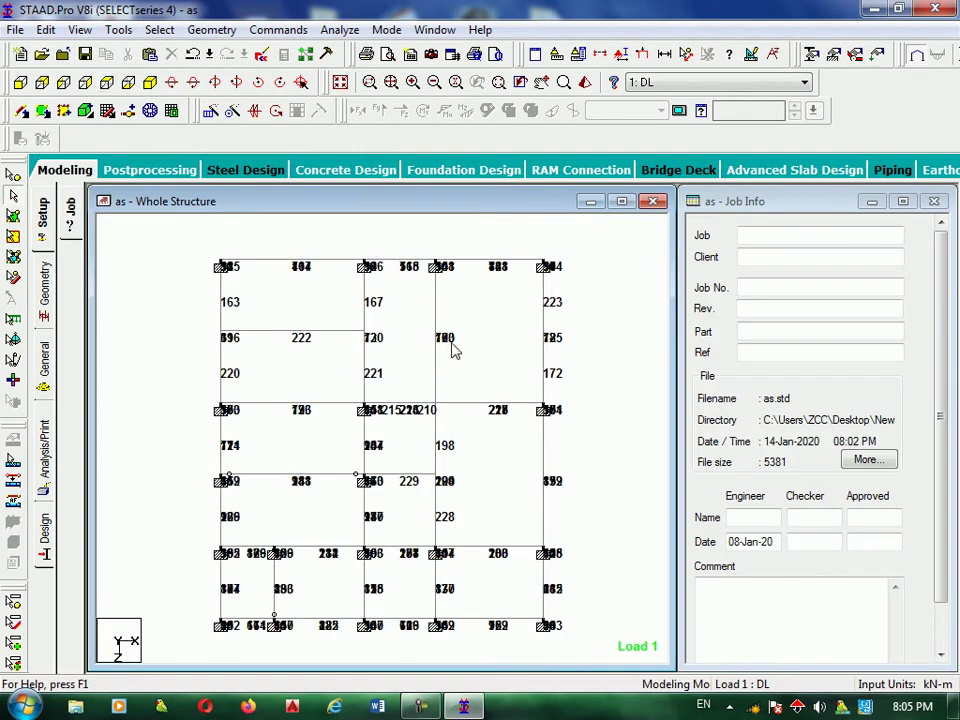
left_click_drag(465, 384, 420, 486)
left_click(444, 408)
left_click(449, 476)
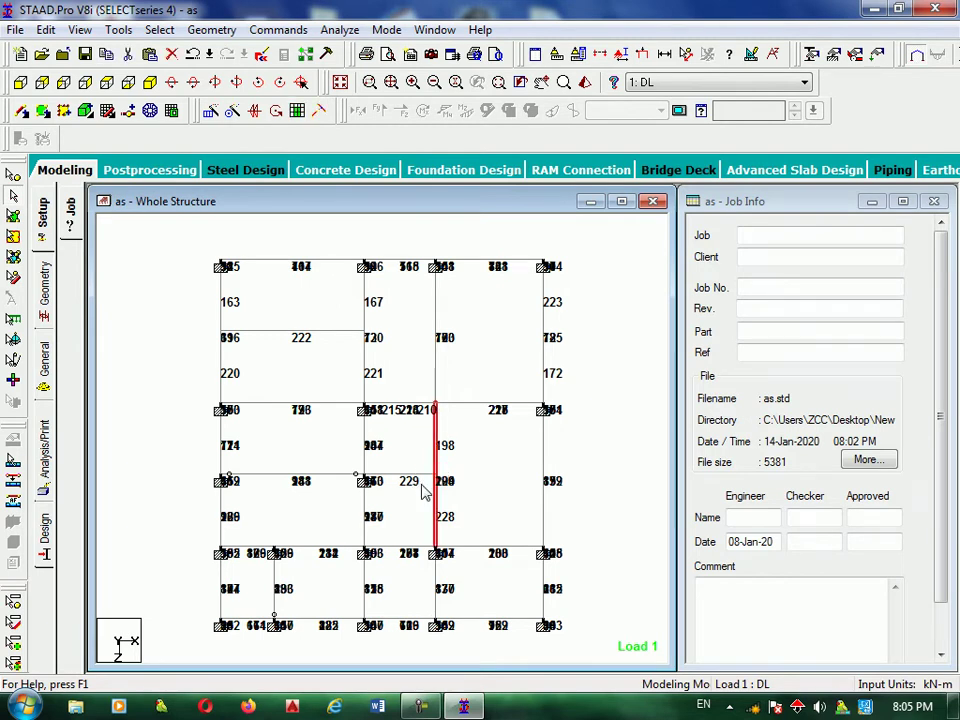
left_click(415, 409)
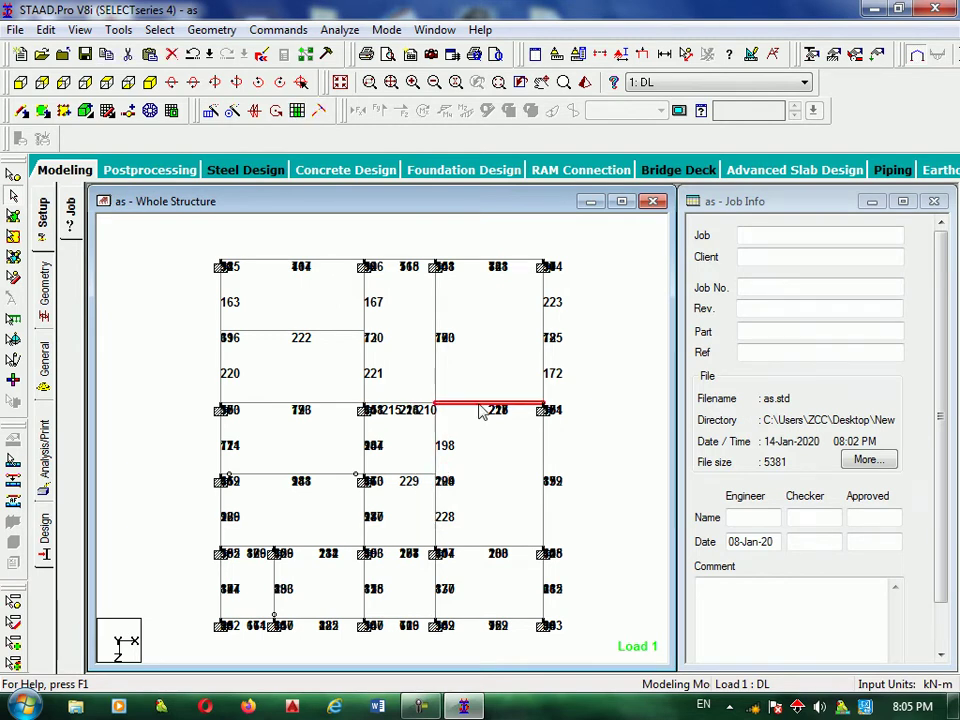
left_click_drag(452, 390, 428, 423)
left_click(426, 422)
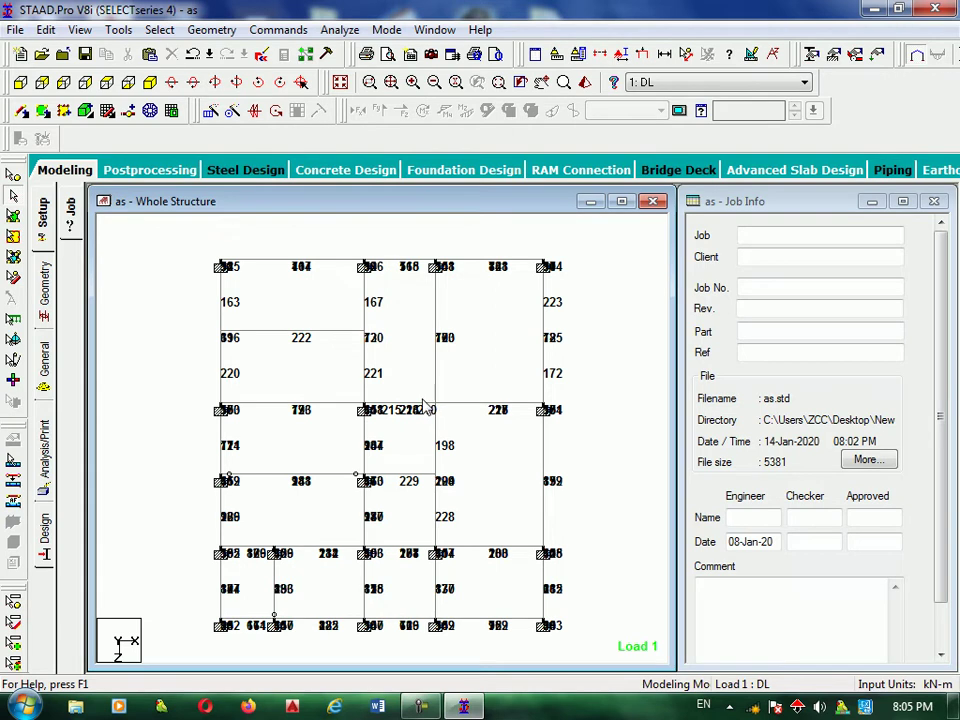
left_click(427, 405)
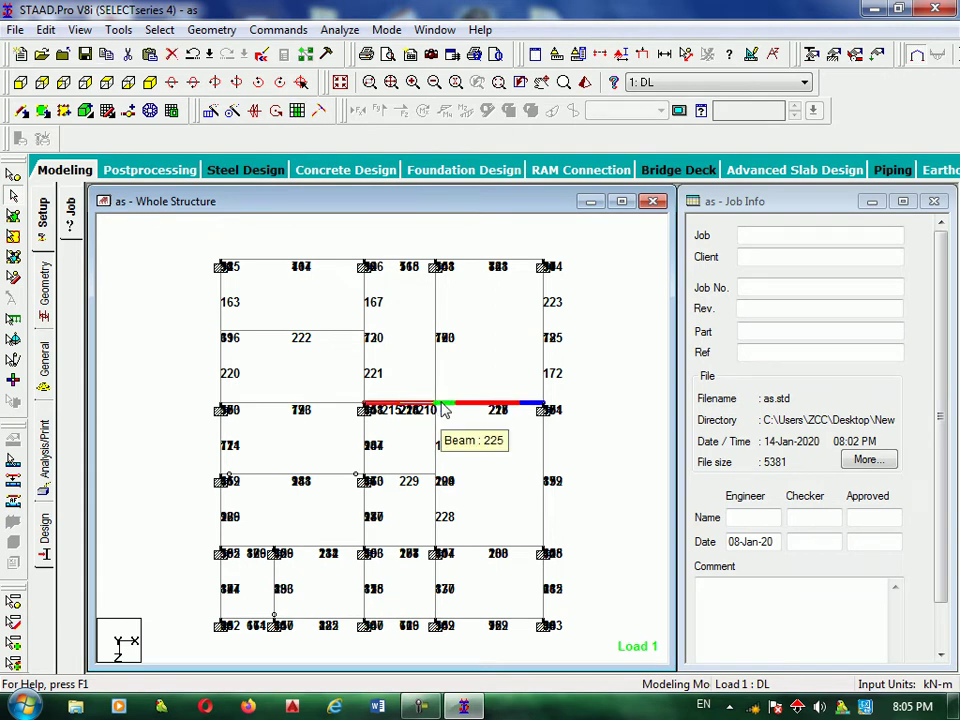
left_click(376, 463)
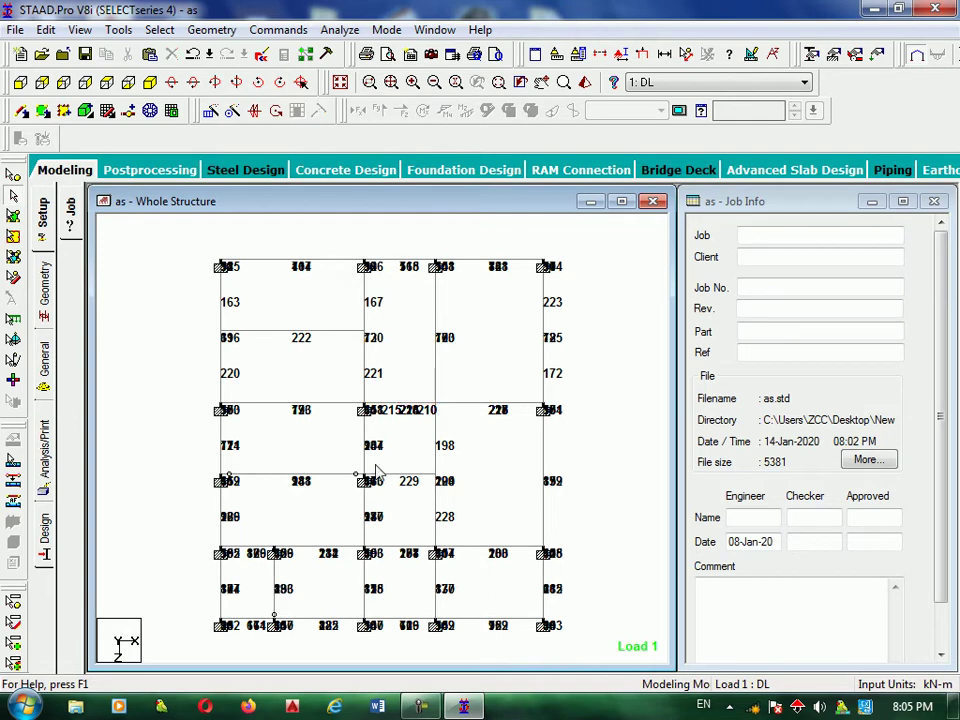
Isolate the column line at the interior joint between members 28 and 229 and inspect it in isometric view
left_click_drag(376, 462, 334, 494)
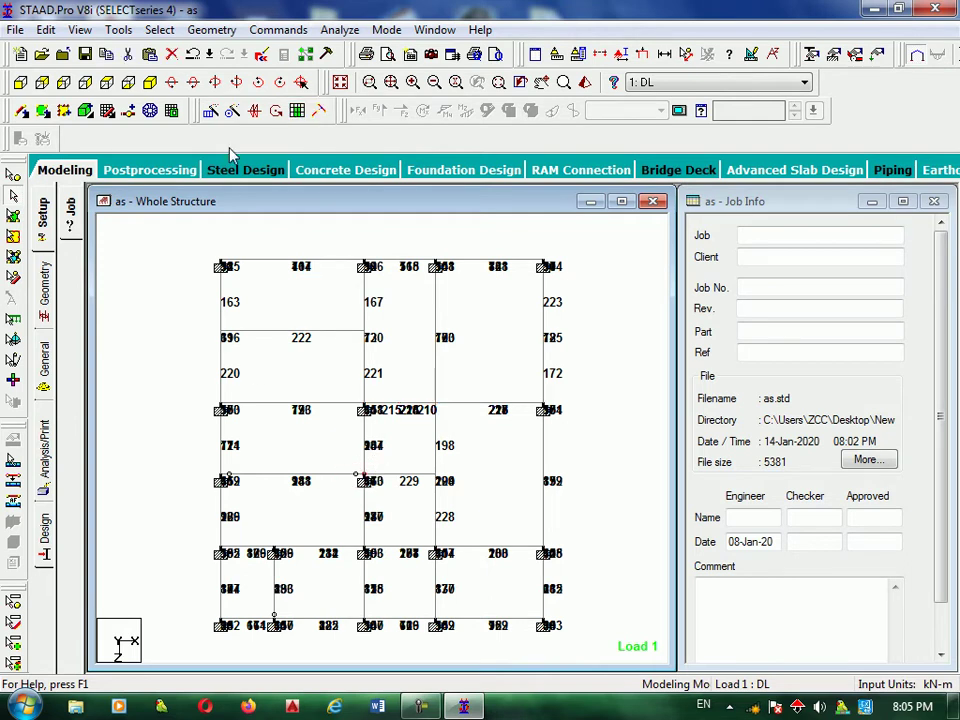
left_click(79, 29)
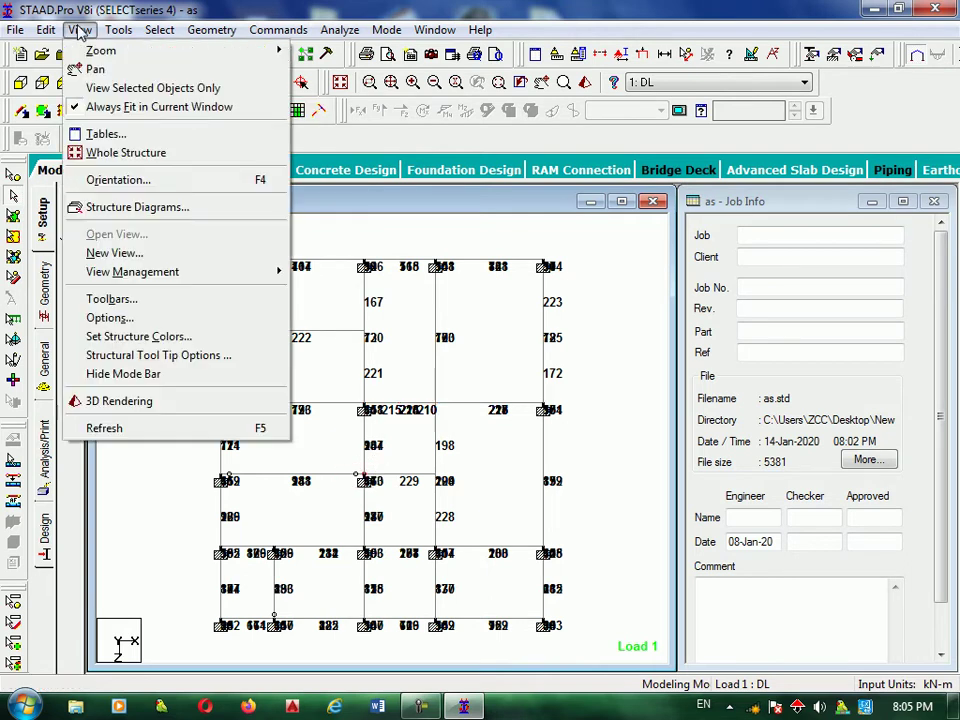
left_click(129, 87)
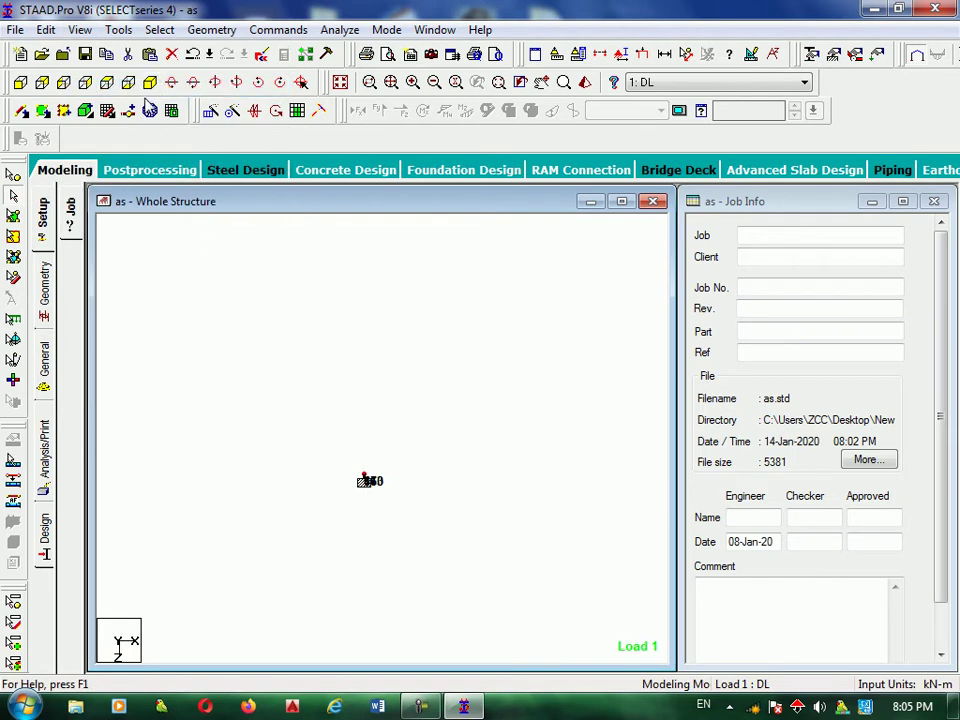
left_click(149, 110)
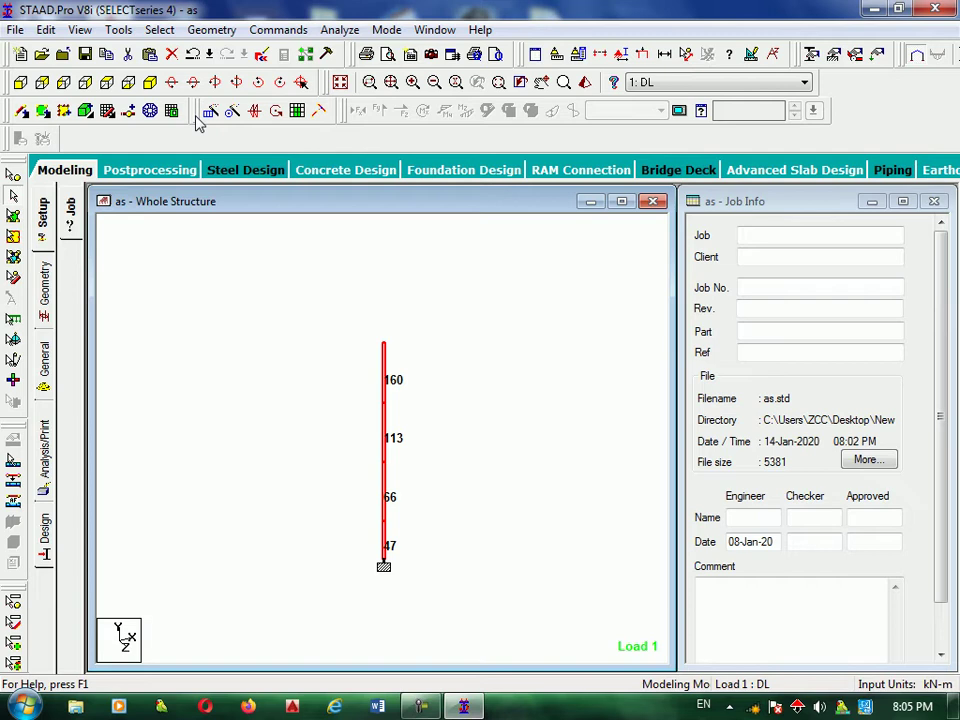
Restore the whole structure and examine in plan which members stand or end at the upper end of member 198
left_click(341, 82)
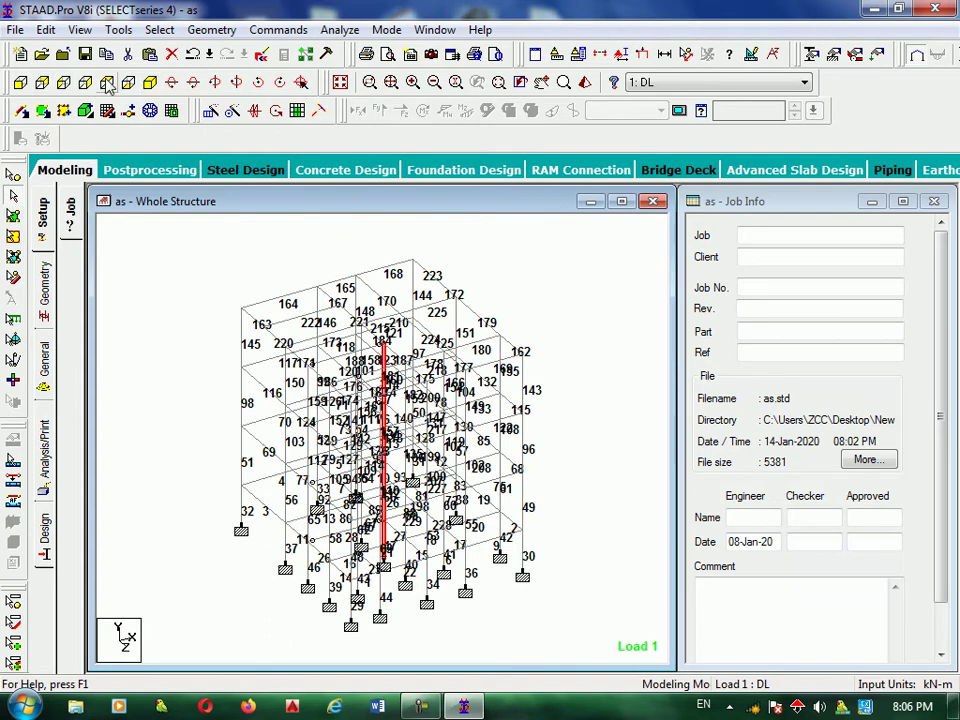
left_click(107, 83)
left_click_drag(447, 386, 414, 431)
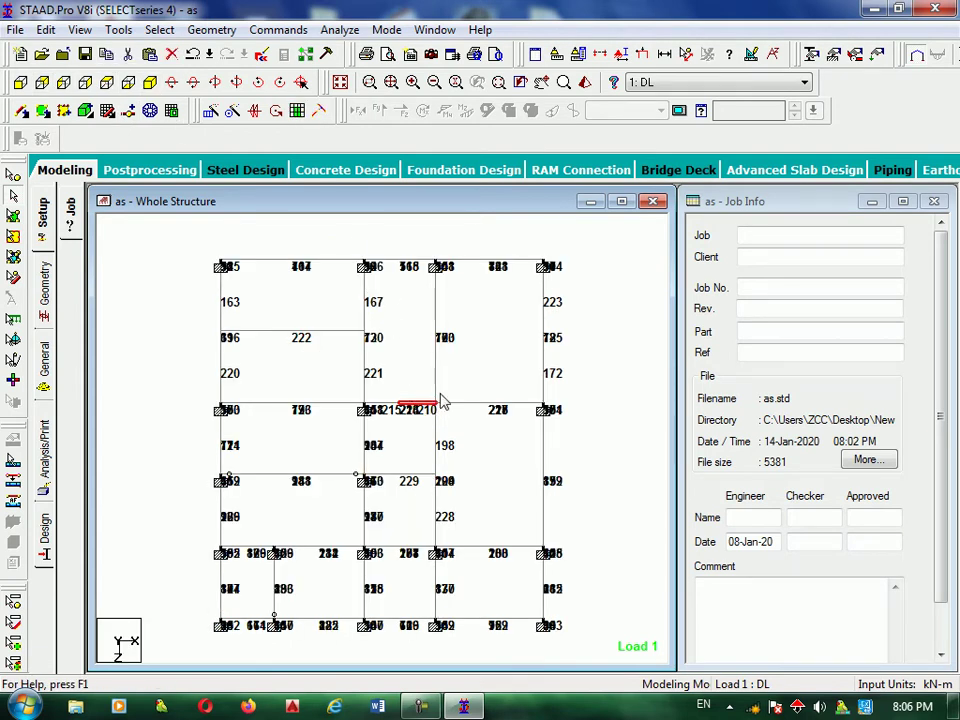
left_click(435, 392)
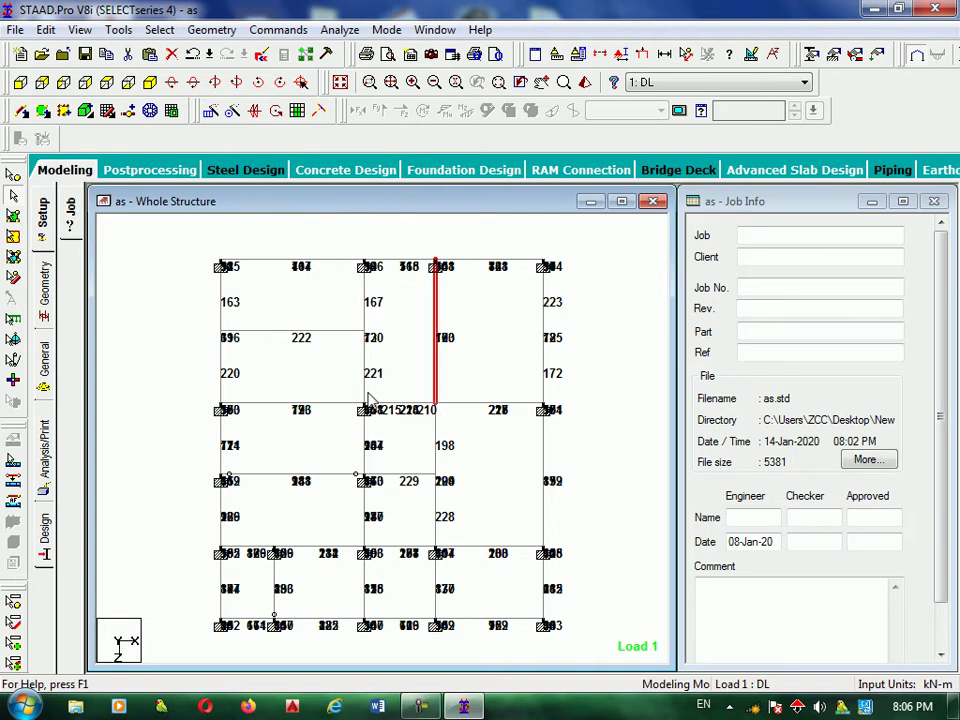
left_click_drag(450, 388, 415, 424)
left_click_drag(464, 384, 419, 433)
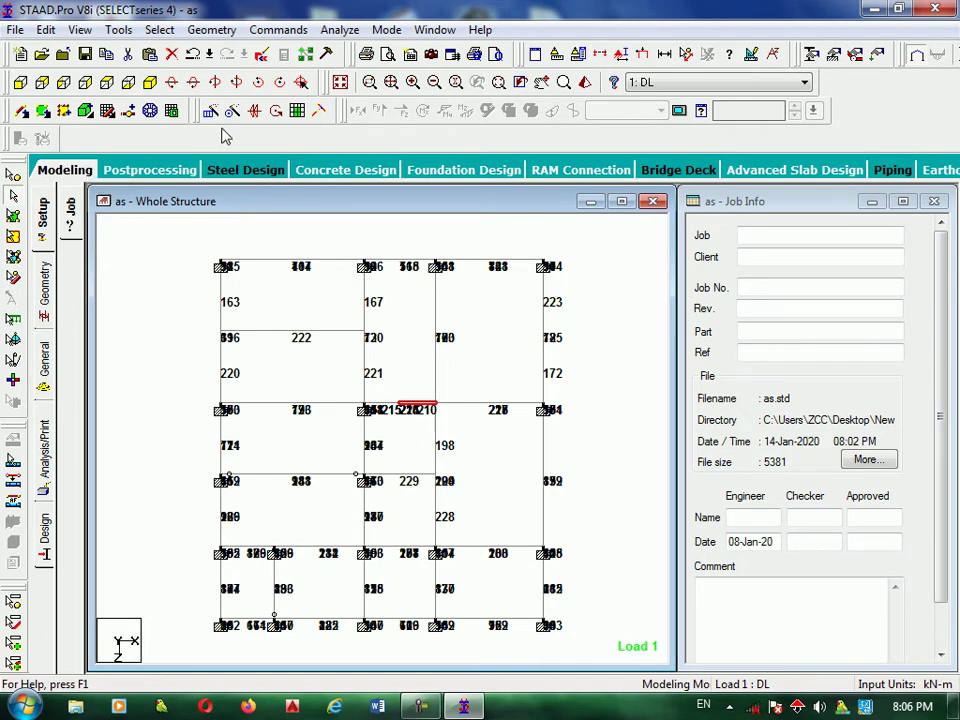
left_click(212, 30)
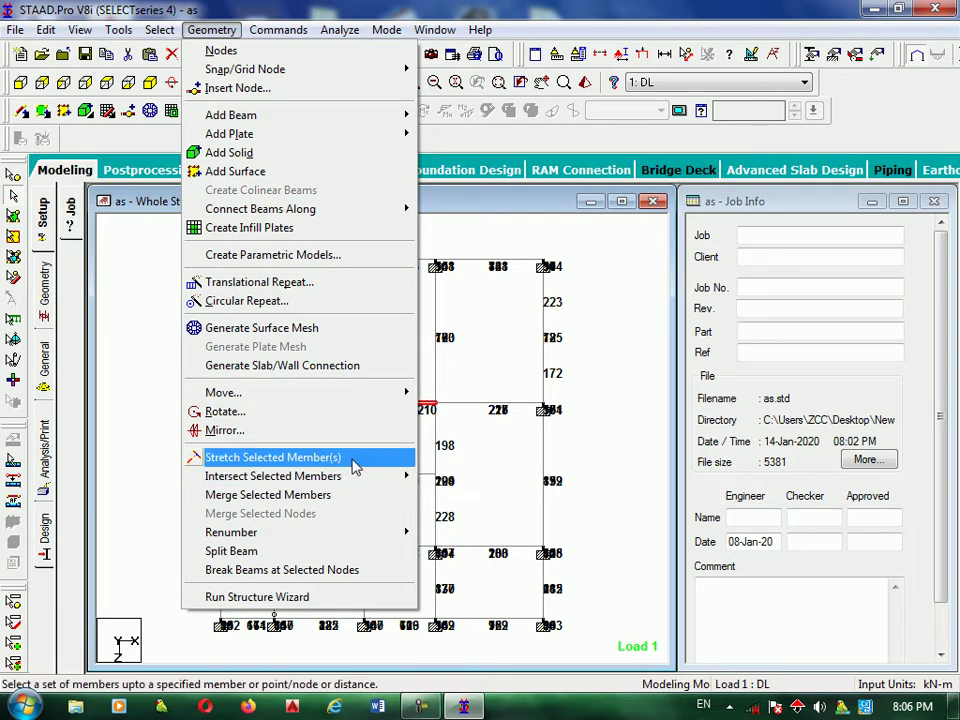
left_click(146, 285)
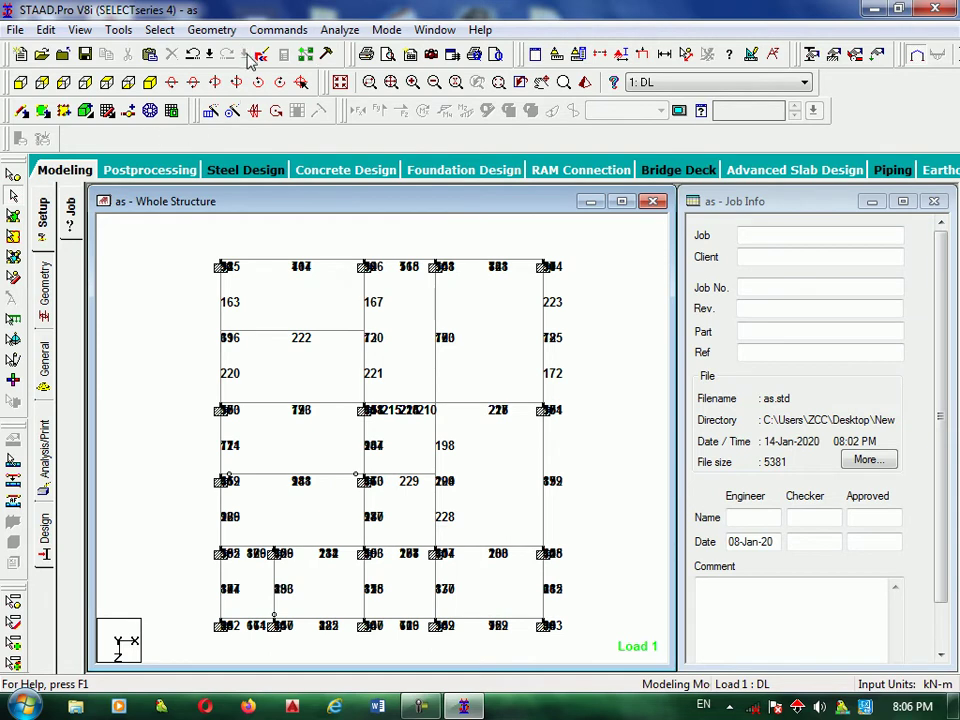
scroll(574, 339, "down", 2)
left_click_drag(566, 279, 193, 628)
left_click(342, 81)
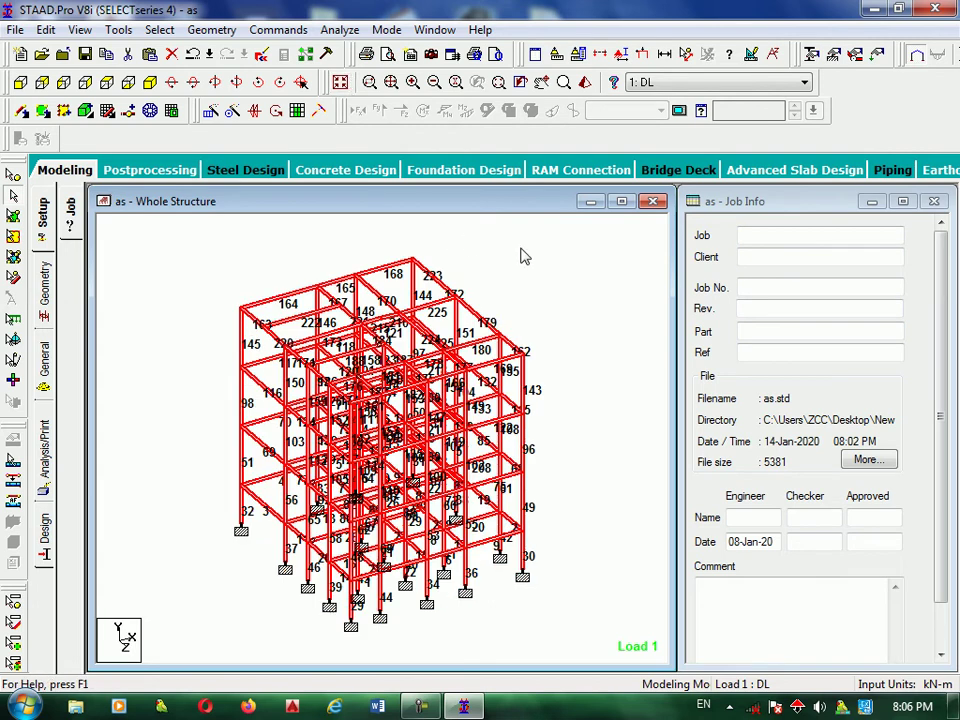
left_click(400, 231)
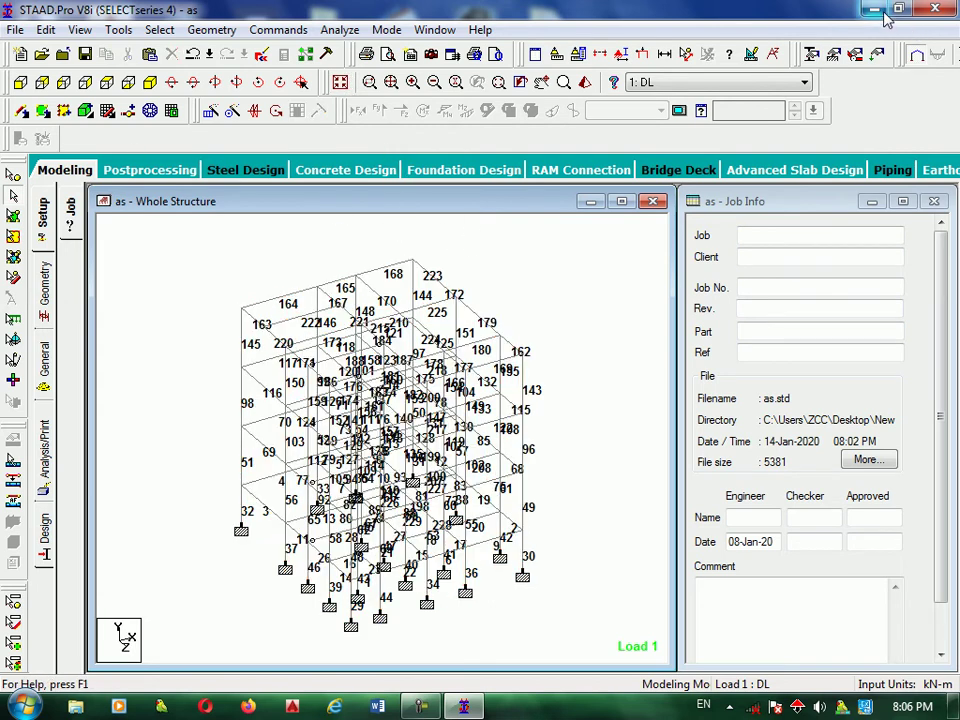
Delete all members of the whole structure and confirm the removal
left_click_drag(559, 218, 191, 628)
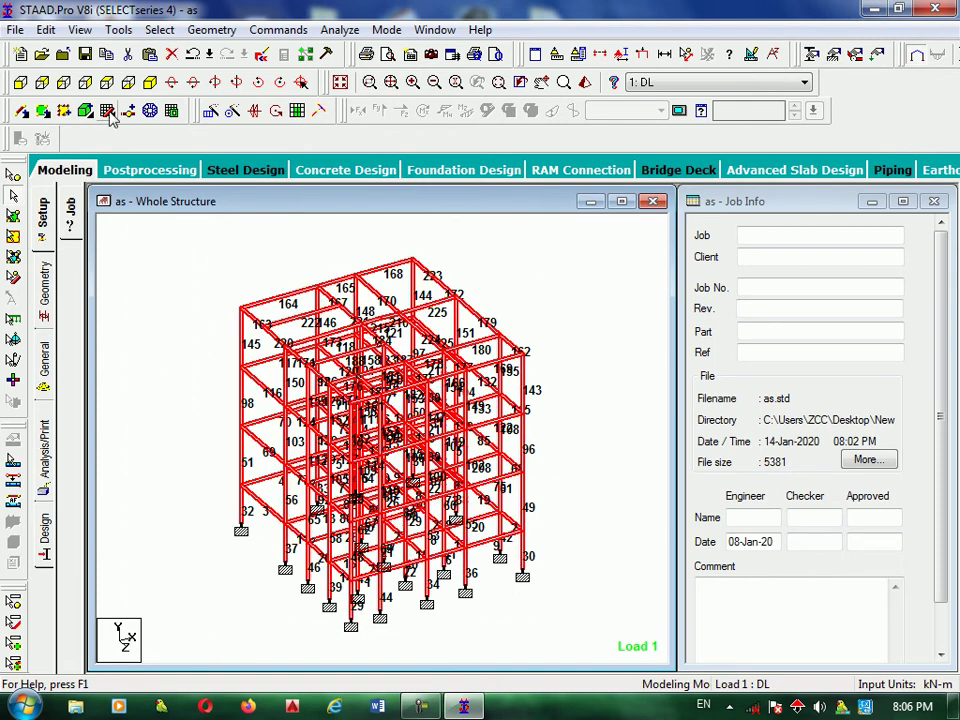
left_click(172, 55)
left_click(575, 398)
left_click(572, 401)
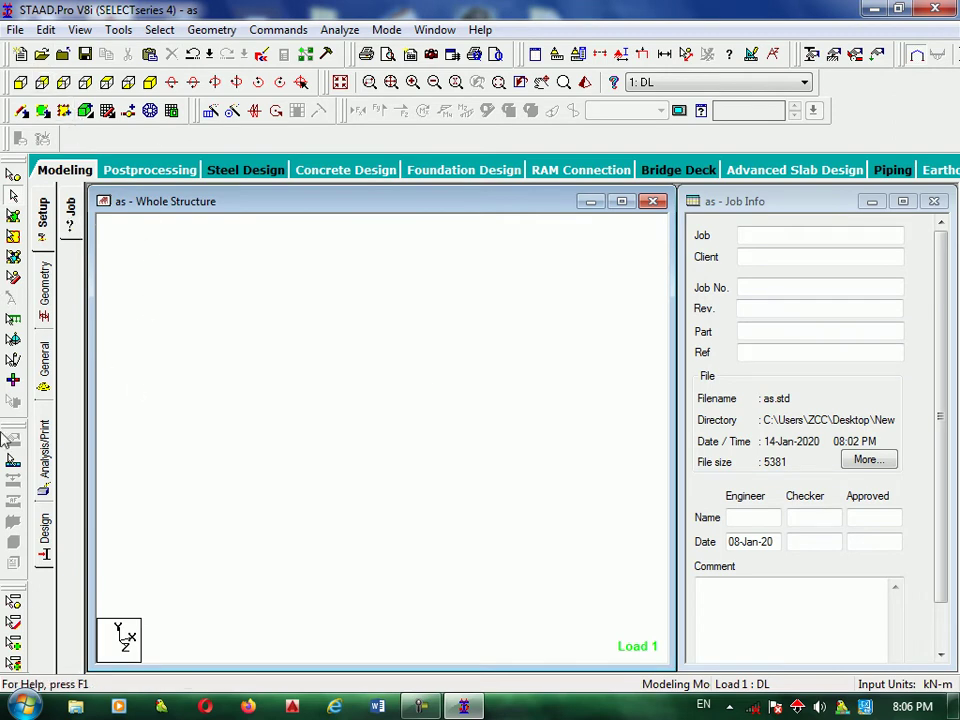
Open the node/beam snap grid and accept the default linear X-Y grid with 10 divisions each way at 1 m spacing
left_click(45, 283)
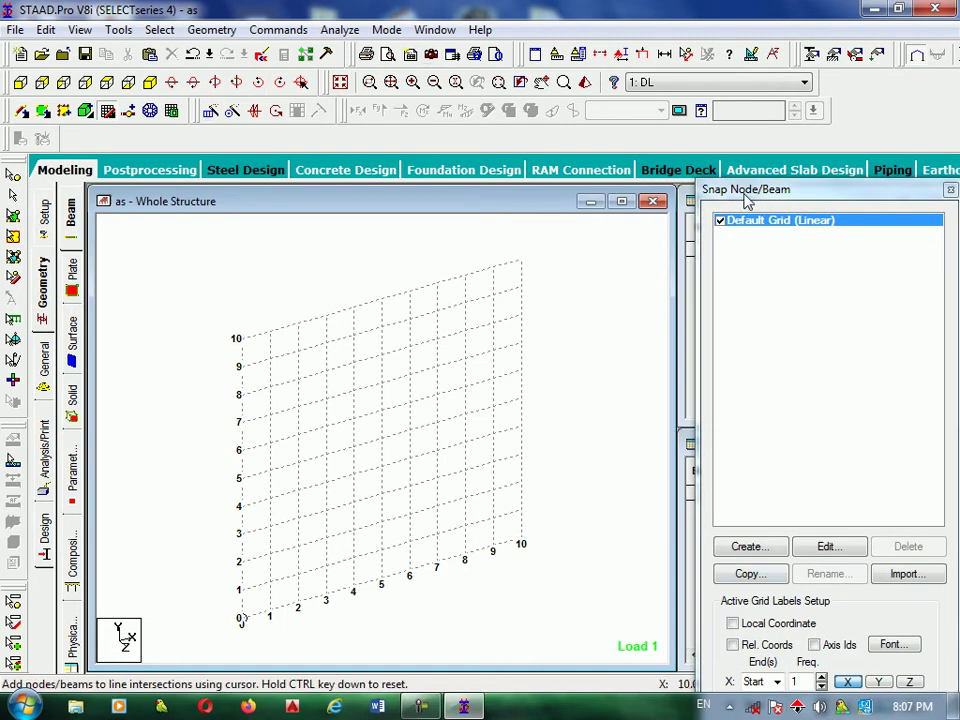
left_click_drag(746, 205, 731, 182)
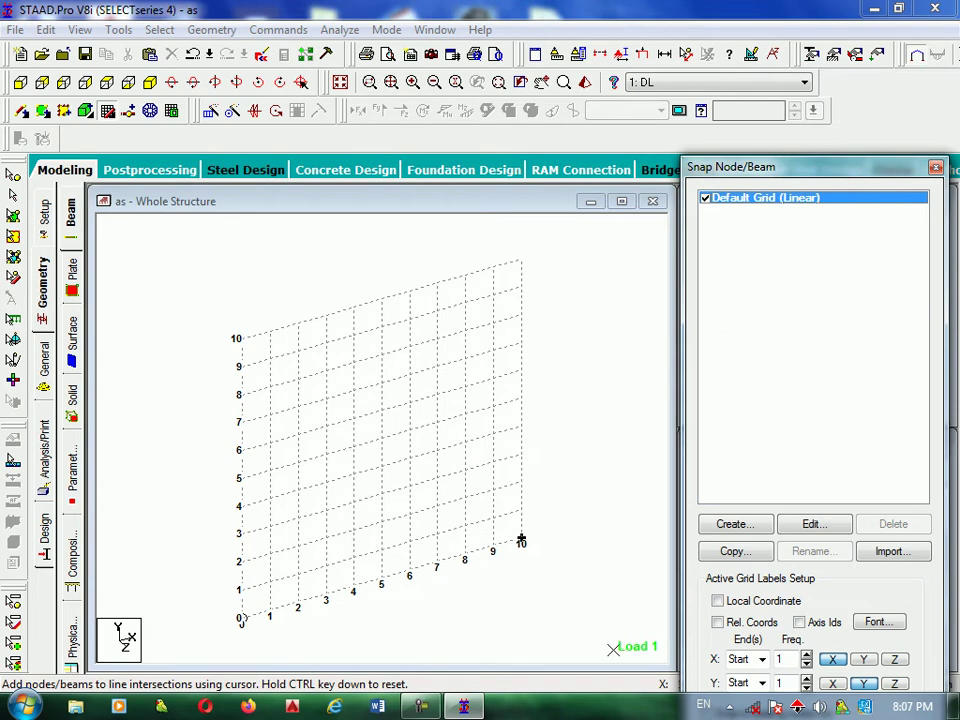
left_click(814, 526)
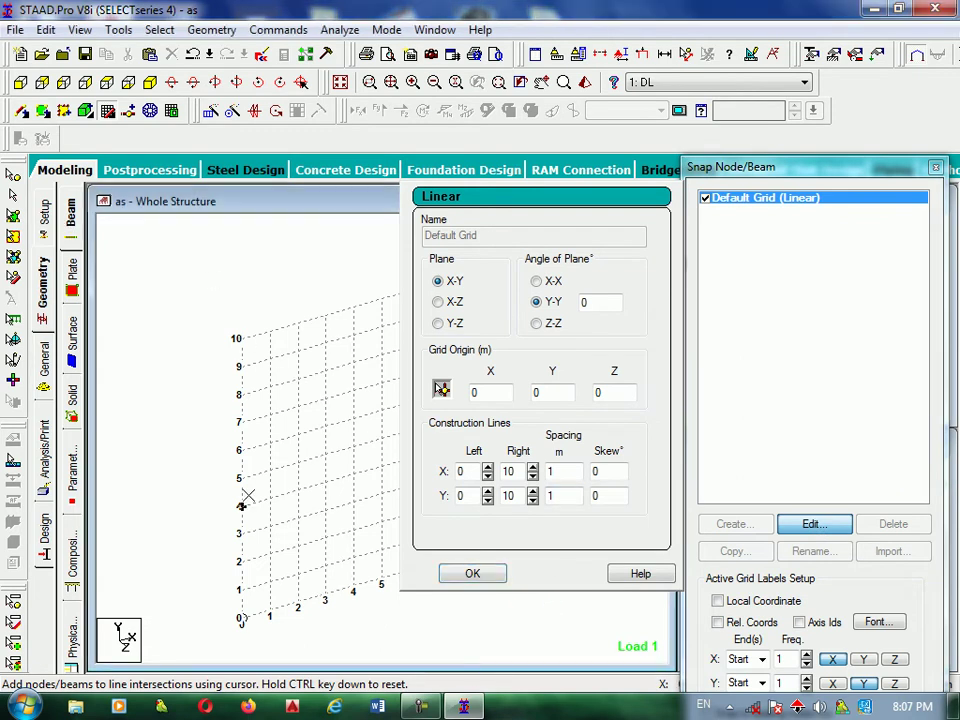
left_click(499, 574)
Show the default grid in front view and activate node/beam snapping on it
left_click(23, 85)
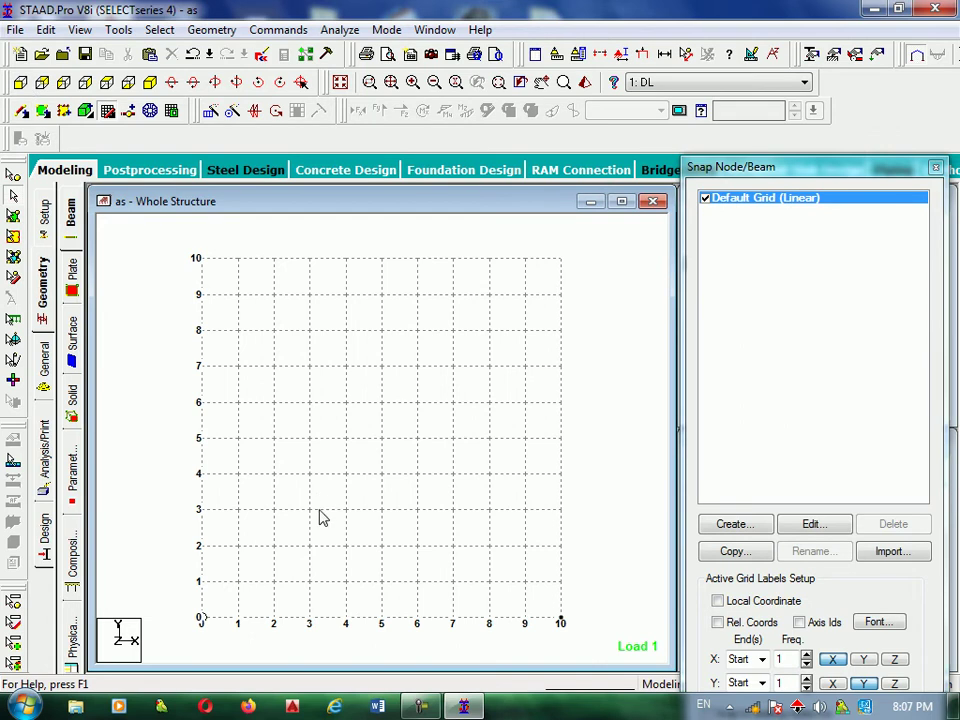
left_click(21, 111)
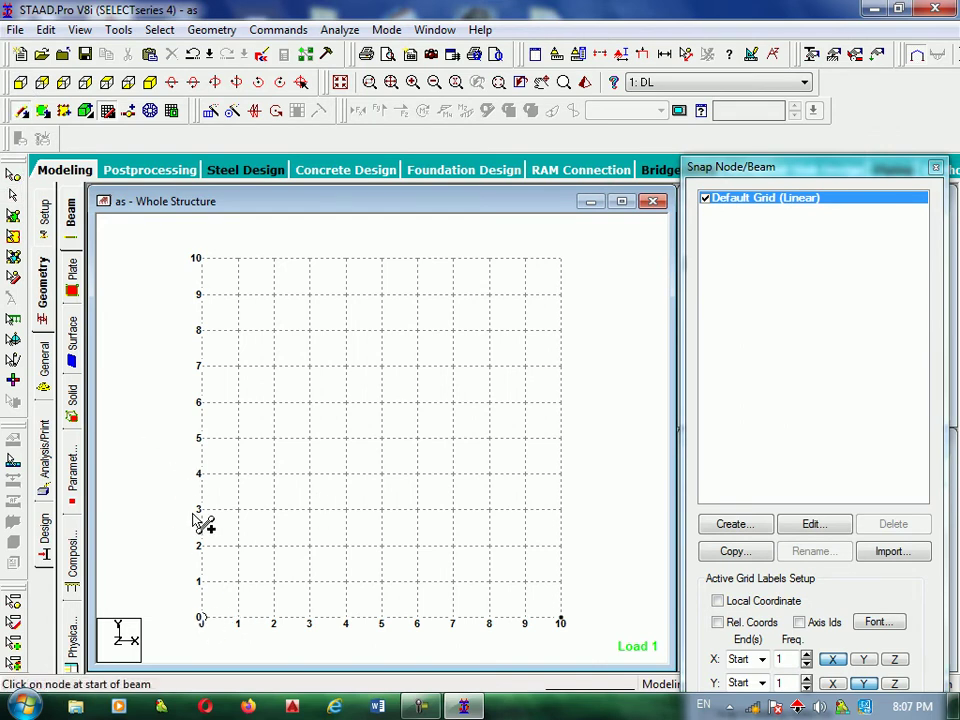
double_click(797, 170)
left_click(800, 614)
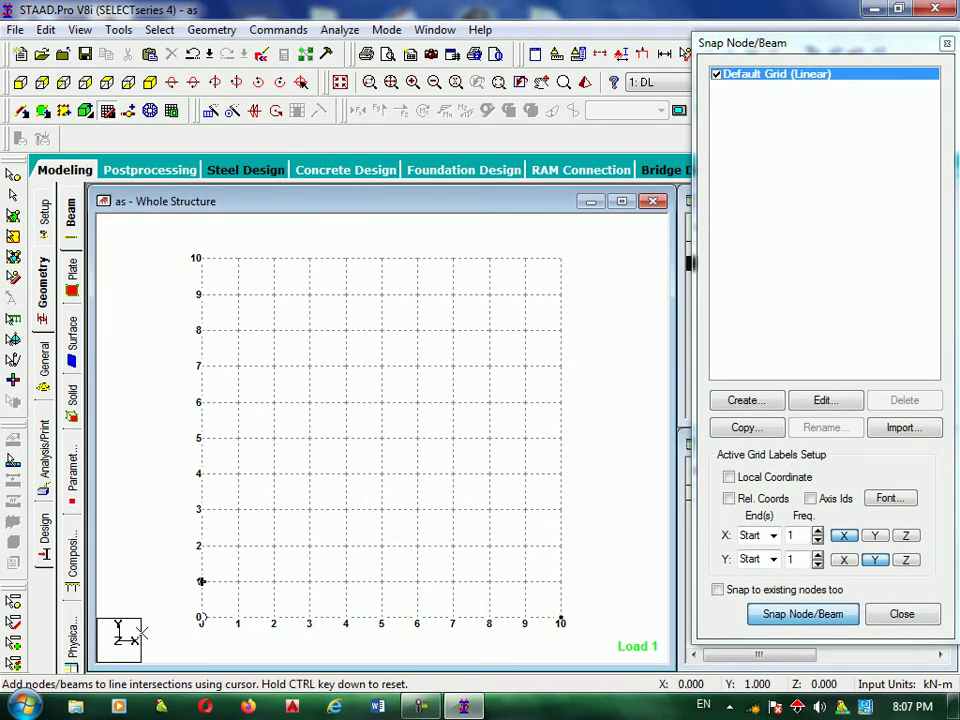
Draw a portal frame on the snap grid through (0, 0), (0, 5), (4, 5) and (4, 0), and end snapping
left_click(201, 618)
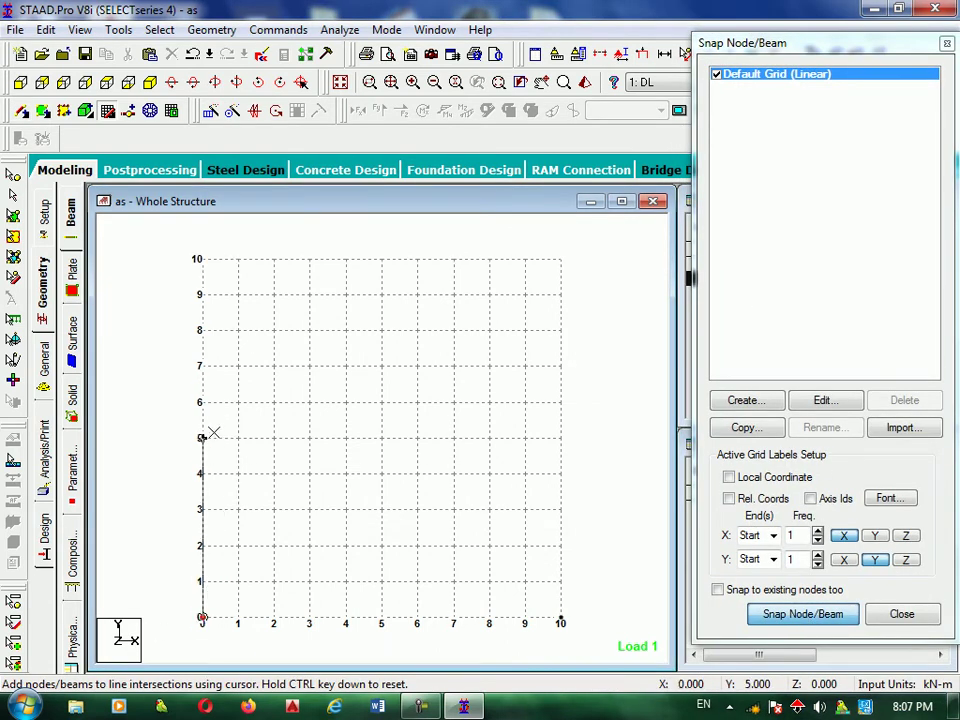
left_click(202, 437)
left_click(346, 437)
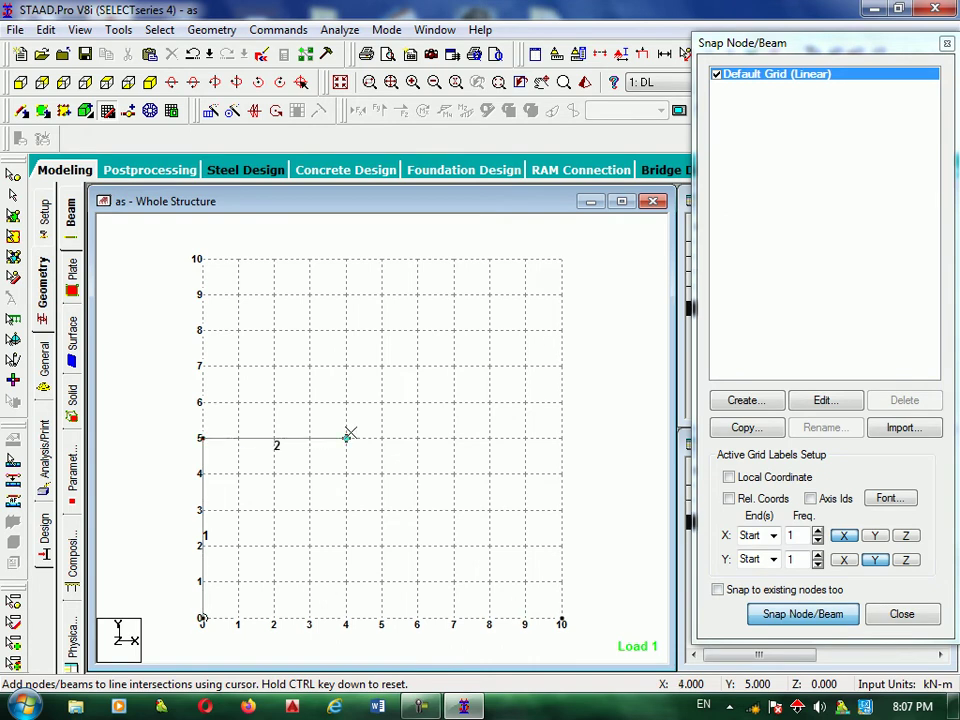
left_click(346, 620)
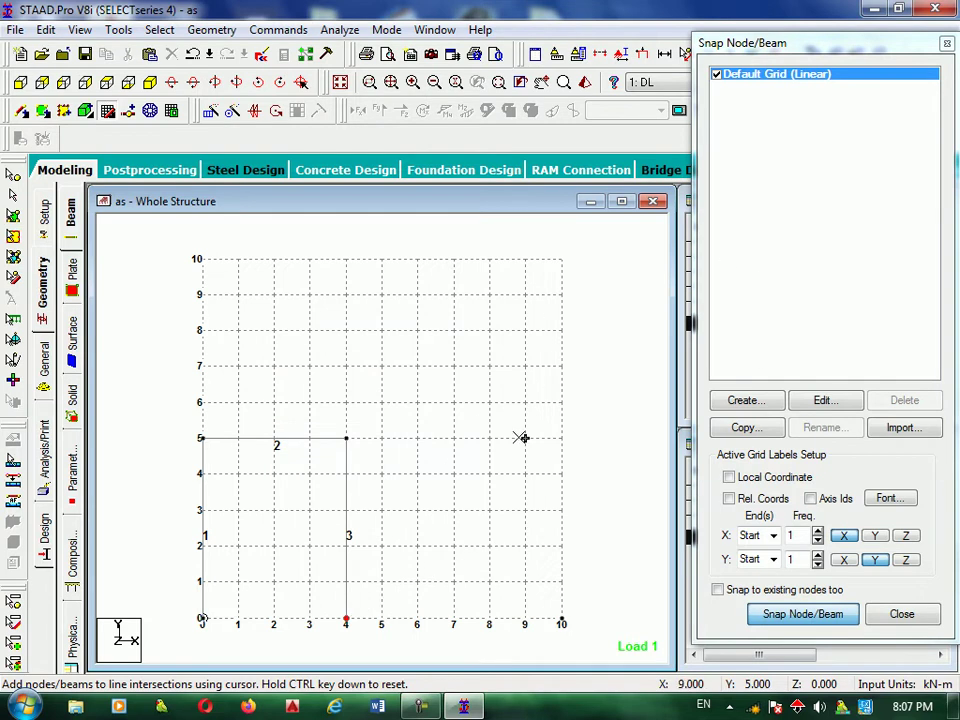
key("Escape")
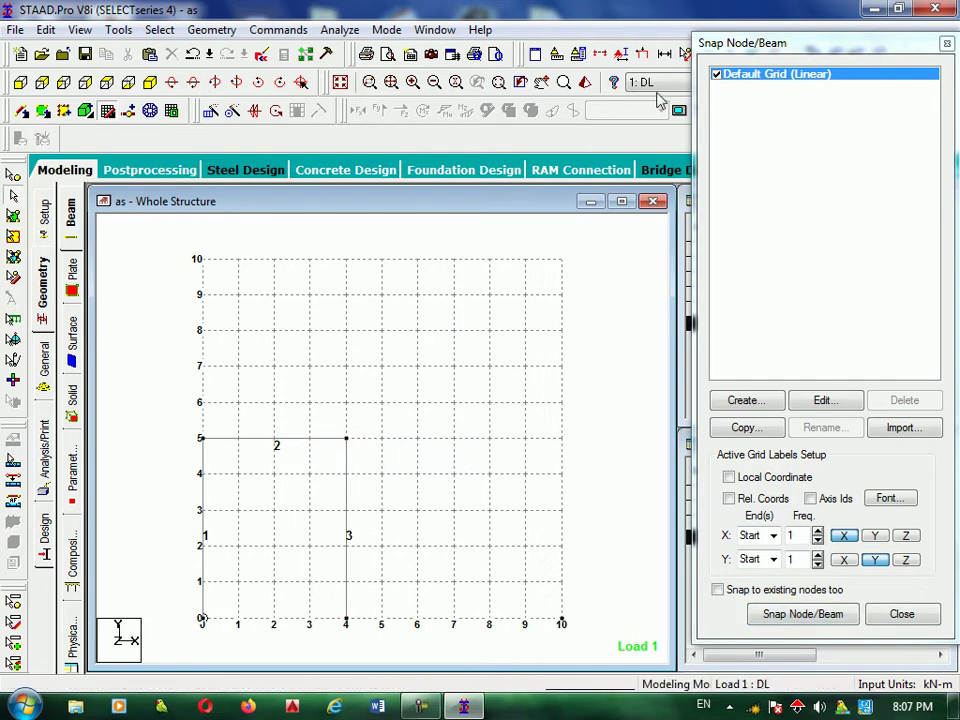
Hide the default linear grid, allow the auto save, and close the node/beam snap grid settings
left_click(727, 74)
left_click(717, 75)
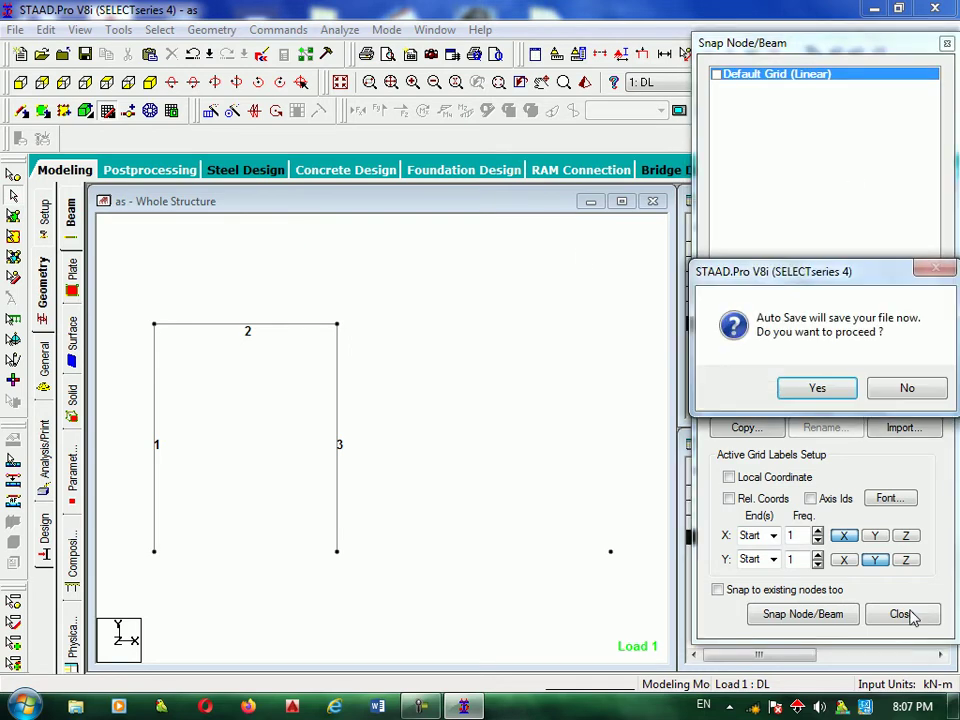
left_click(819, 389)
left_click(368, 381)
left_click(902, 614)
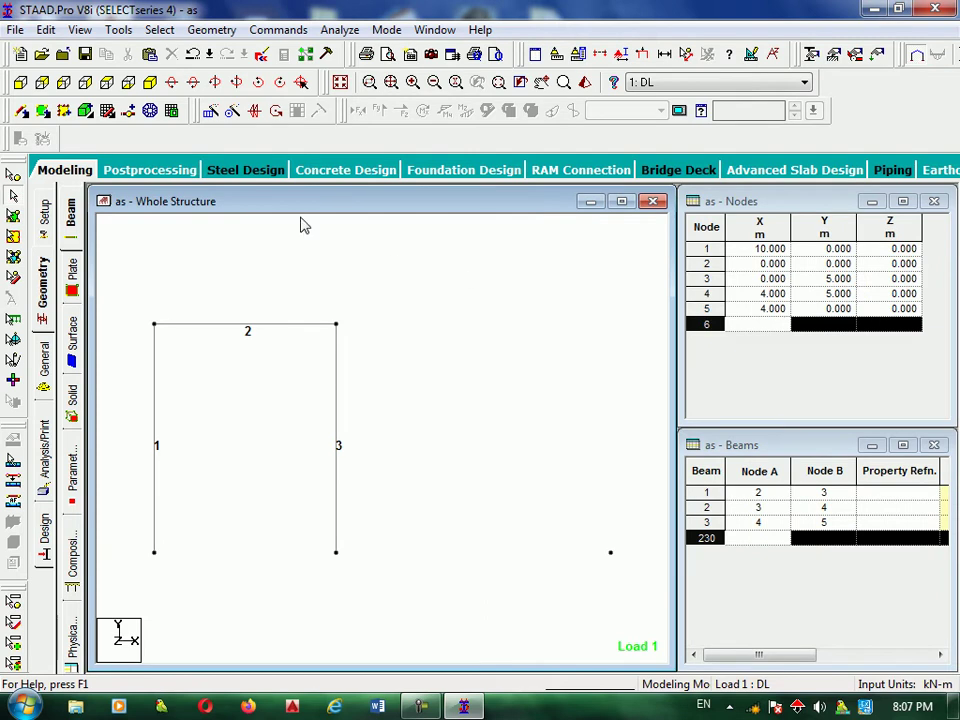
In isometric view, set up a circular repeat about Y for the beam and the column at X 4 m, with linked steps and open base
left_click(150, 84)
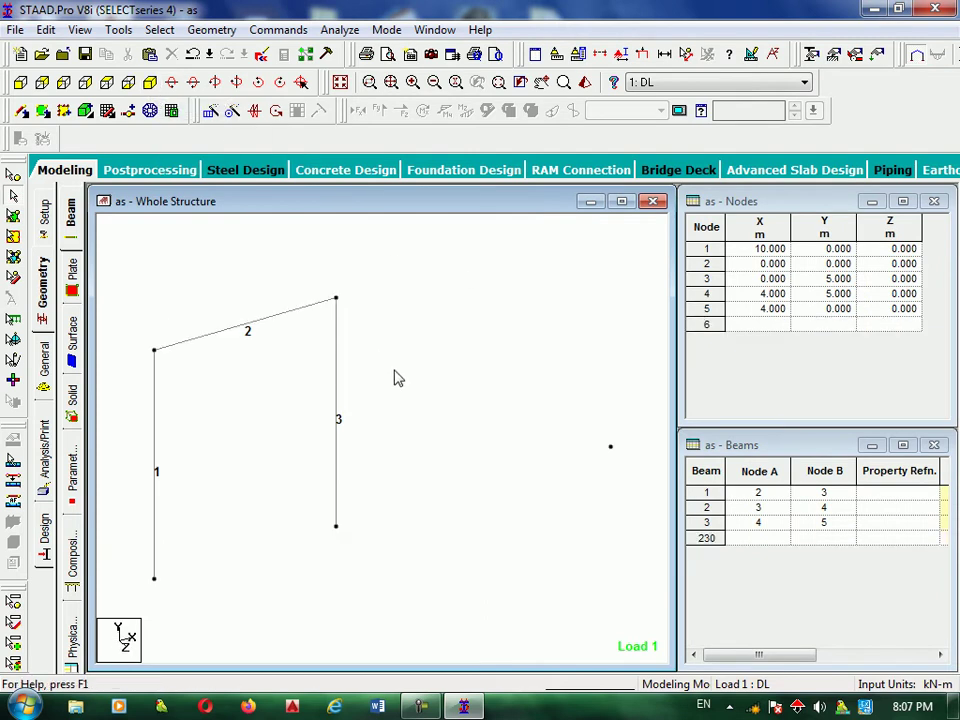
left_click_drag(397, 250, 162, 593)
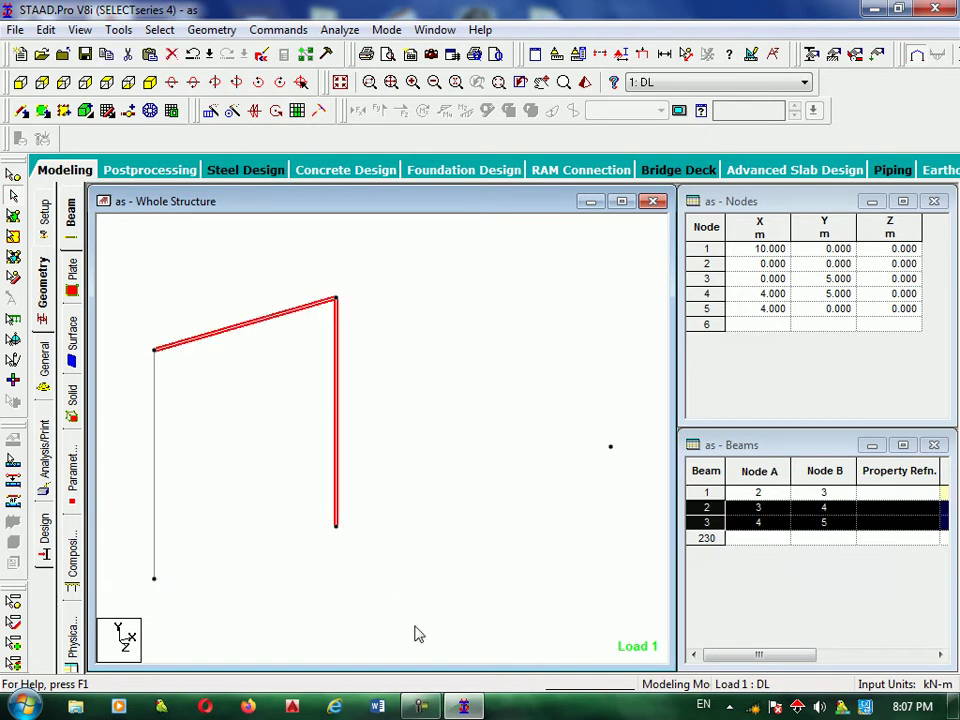
left_click(232, 111)
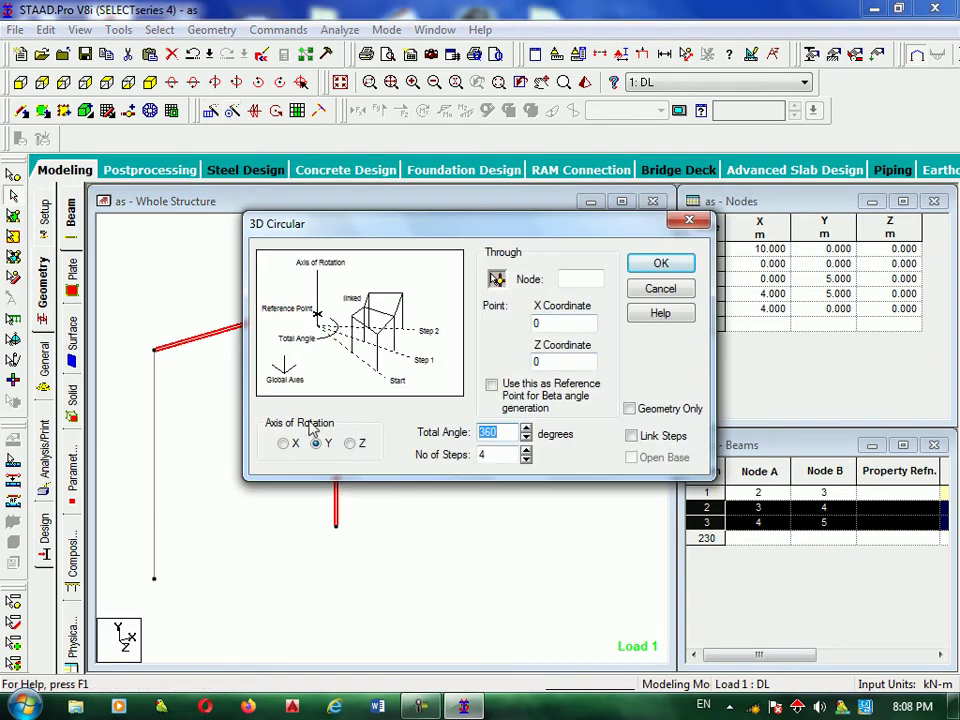
left_click(631, 411)
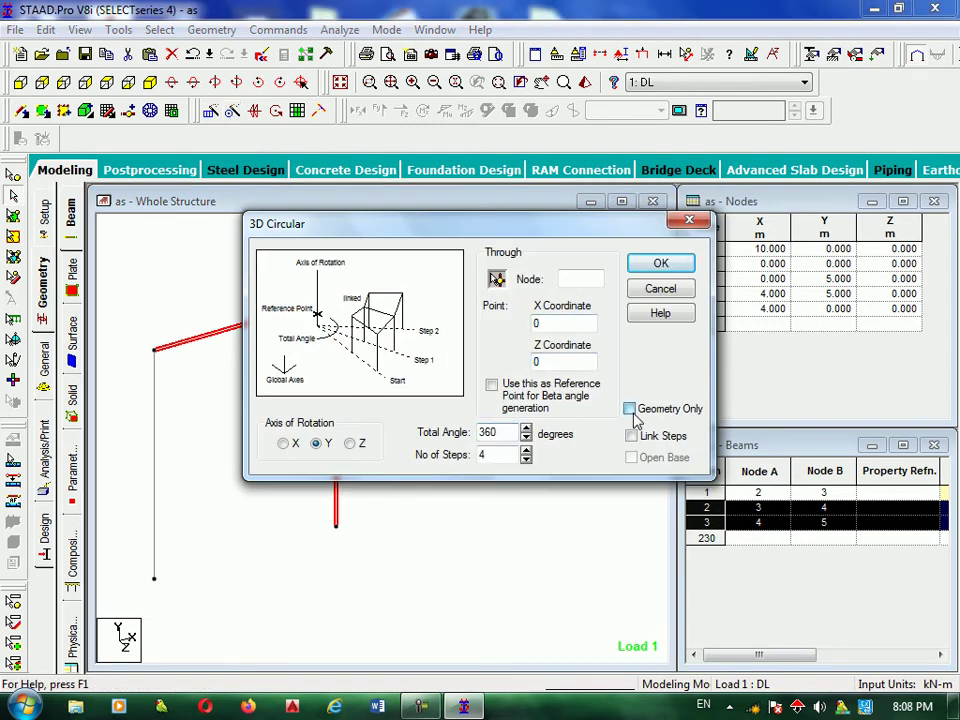
left_click(632, 436)
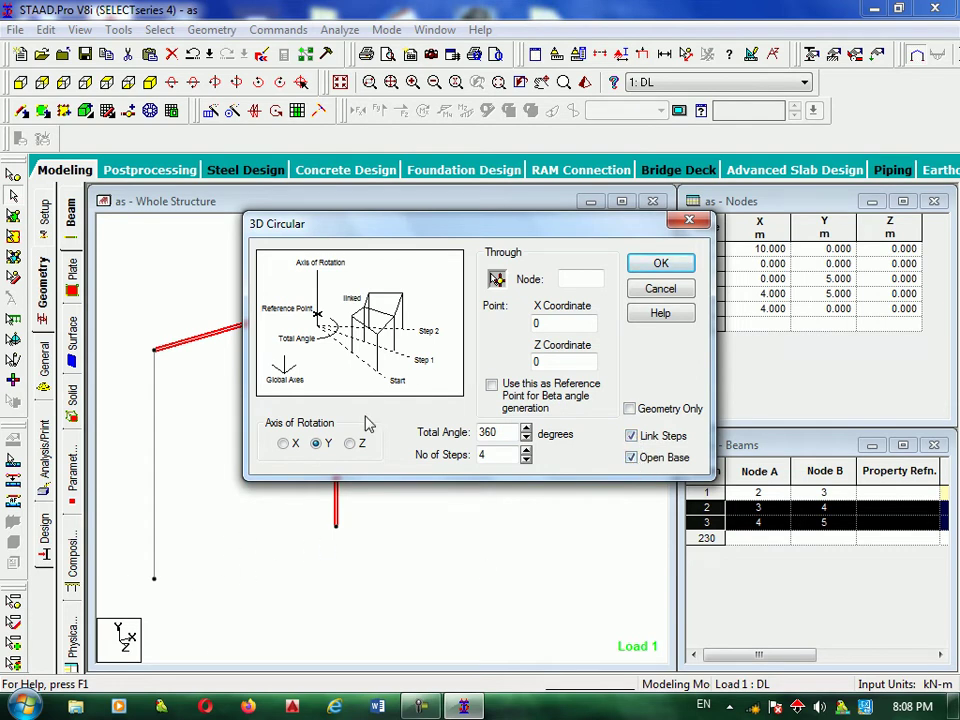
Generate the 360-degree circular repeat through node 3 in 8 steps, and undo it
left_click(497, 279)
left_click(156, 353)
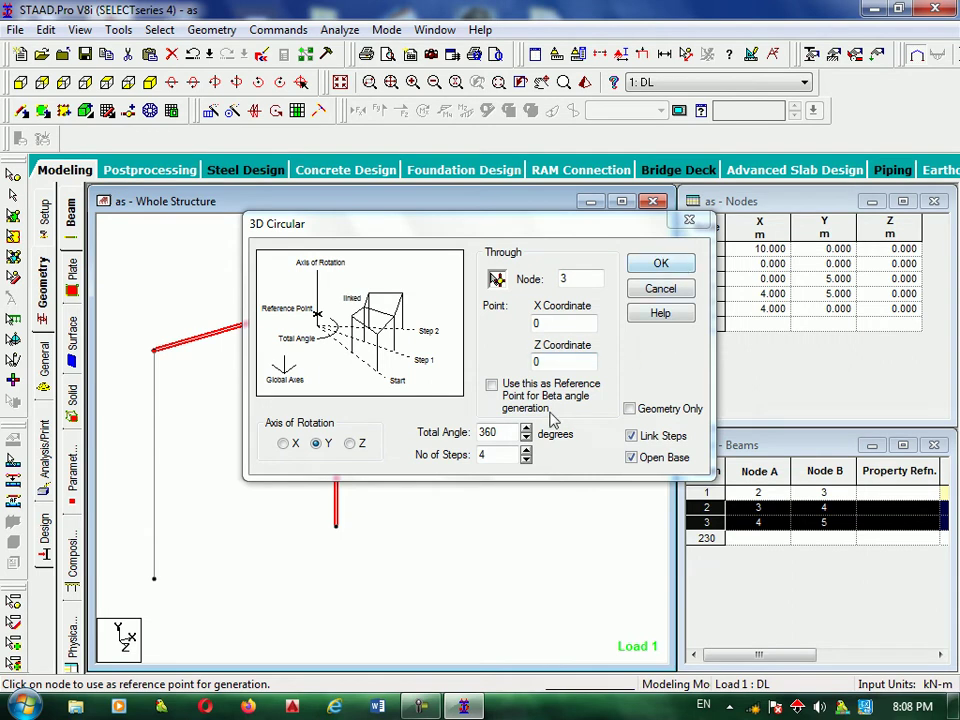
double_click(528, 452)
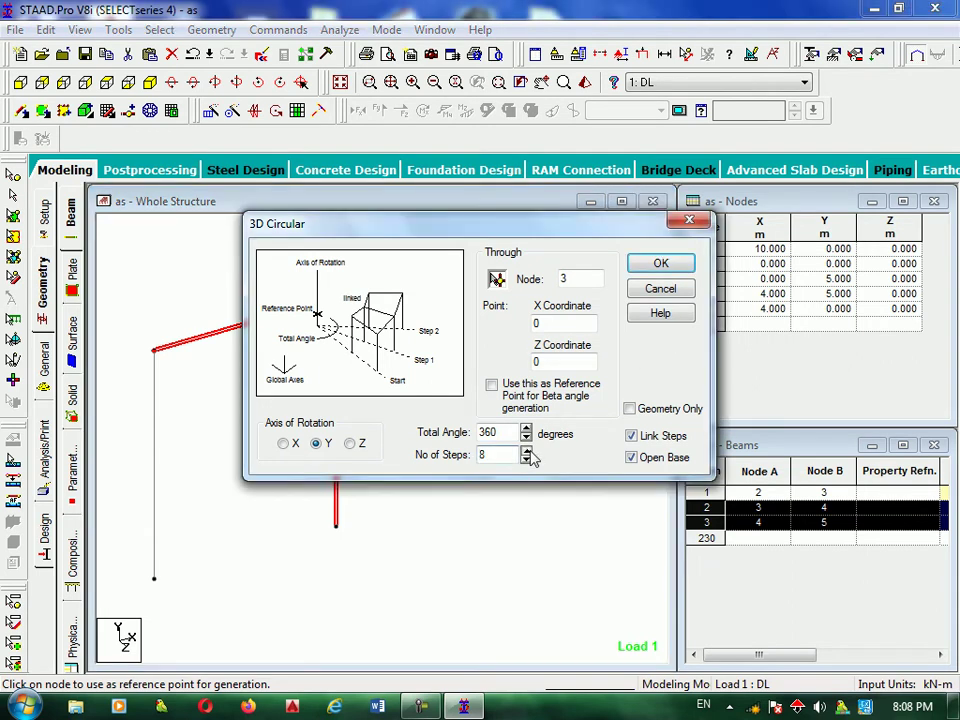
left_click(640, 263)
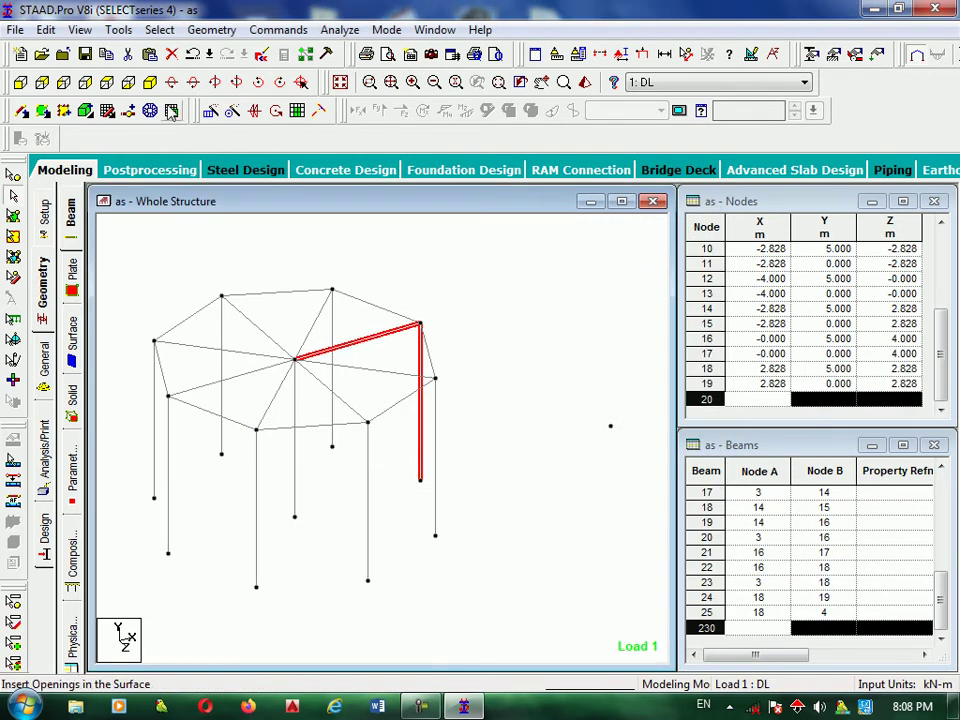
left_click(503, 385)
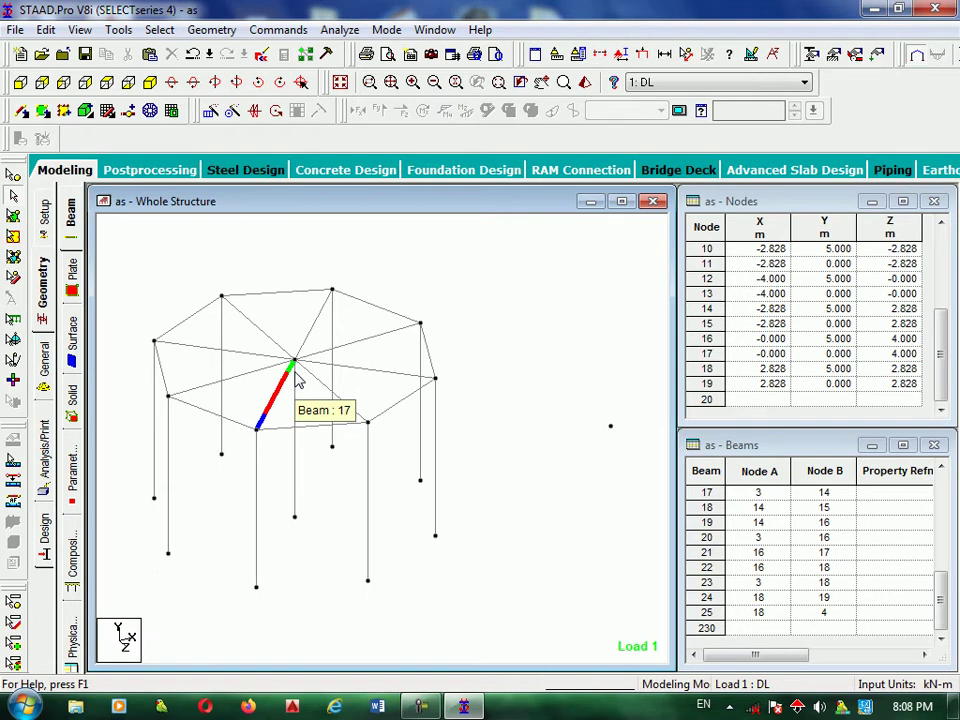
left_click(195, 55)
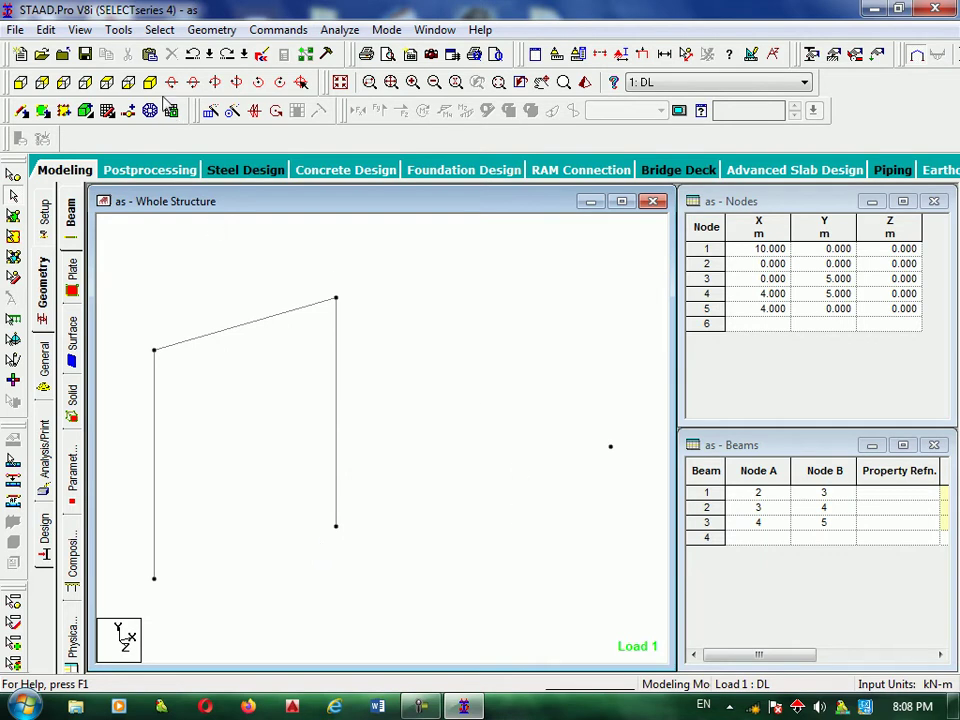
Delete the stray unconnected node at X 10 m and confirm the removal
left_click(13, 175)
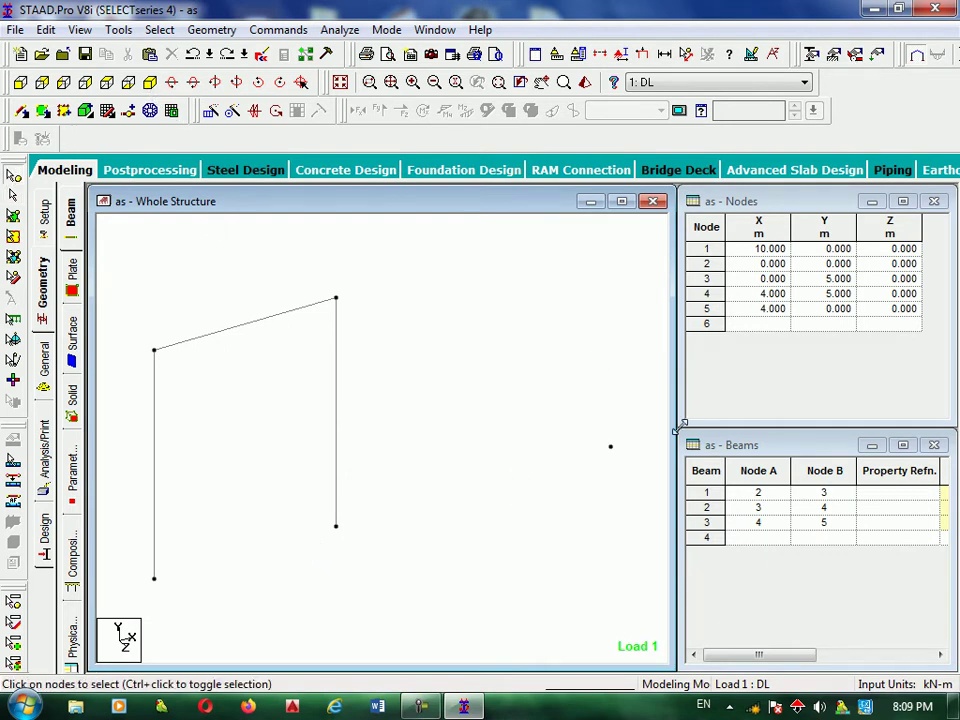
left_click_drag(626, 424, 560, 513)
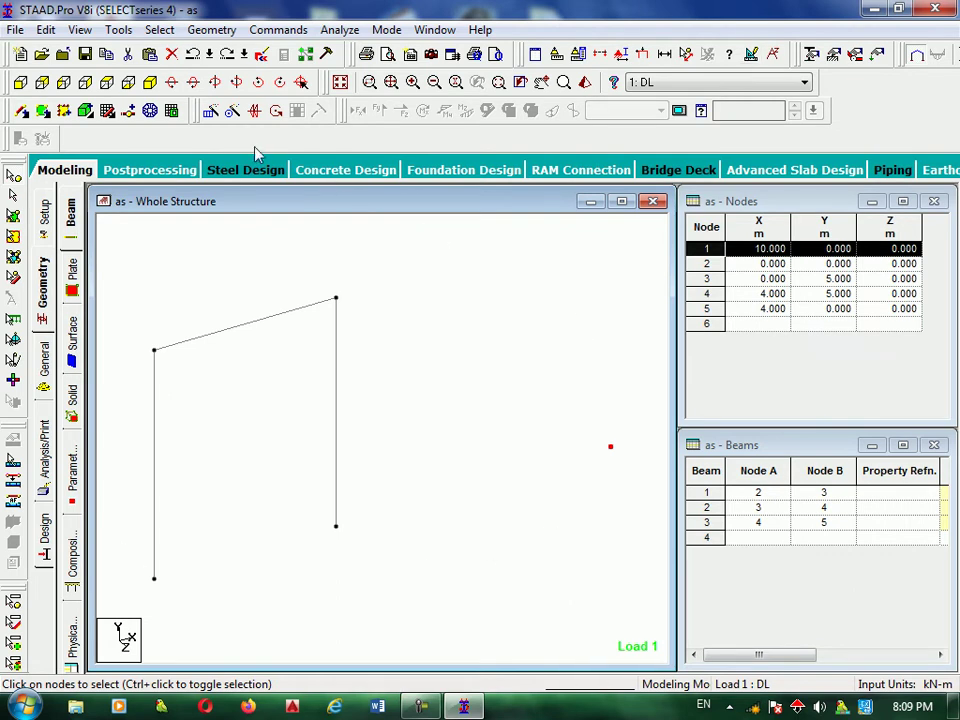
left_click(171, 54)
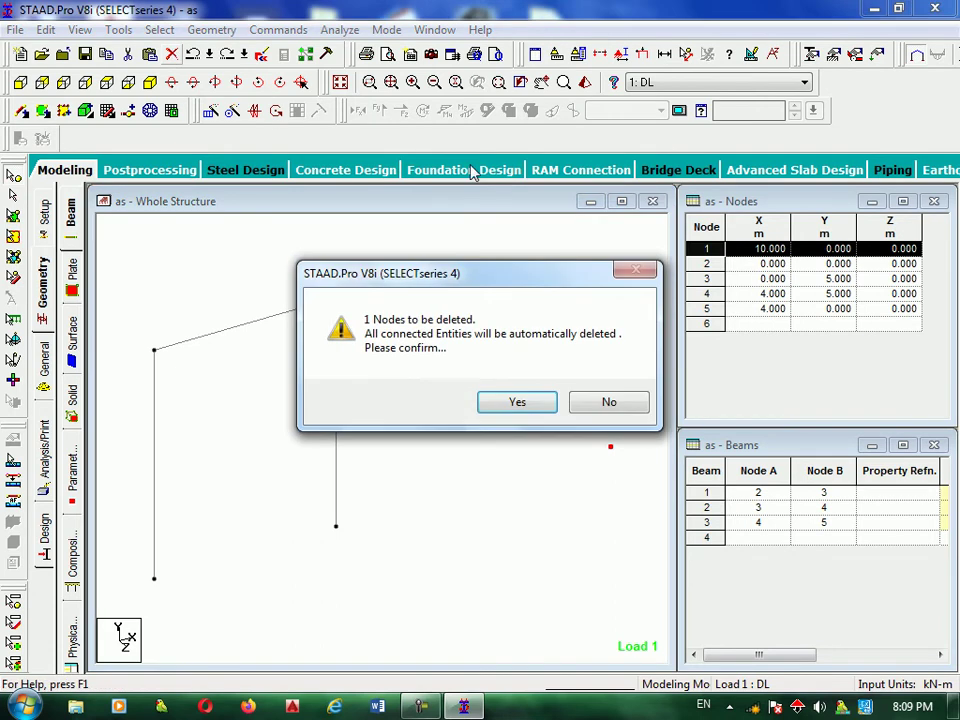
left_click(517, 402)
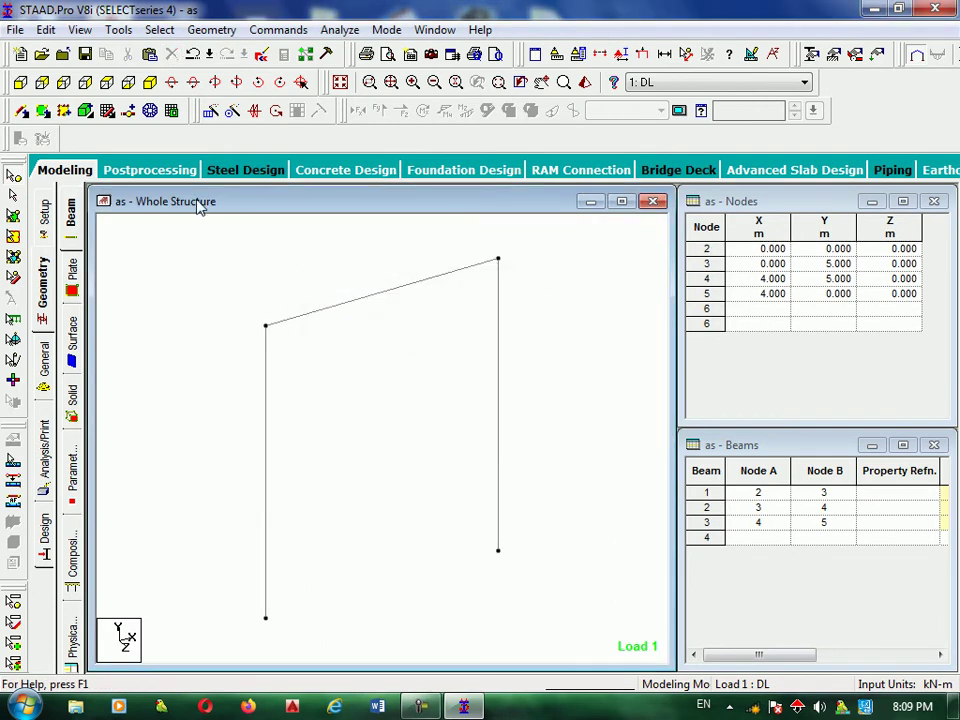
Select all three frame members and set up a 3D circular repeat about Y with 8 steps, linked steps and open base
left_click_drag(544, 242, 225, 622)
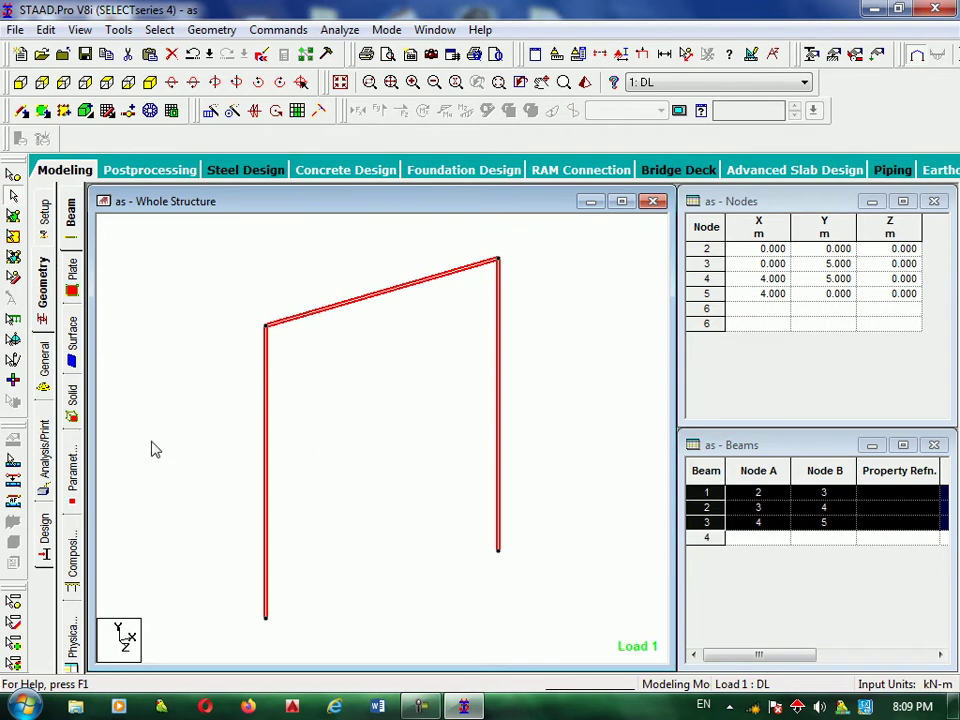
left_click(232, 112)
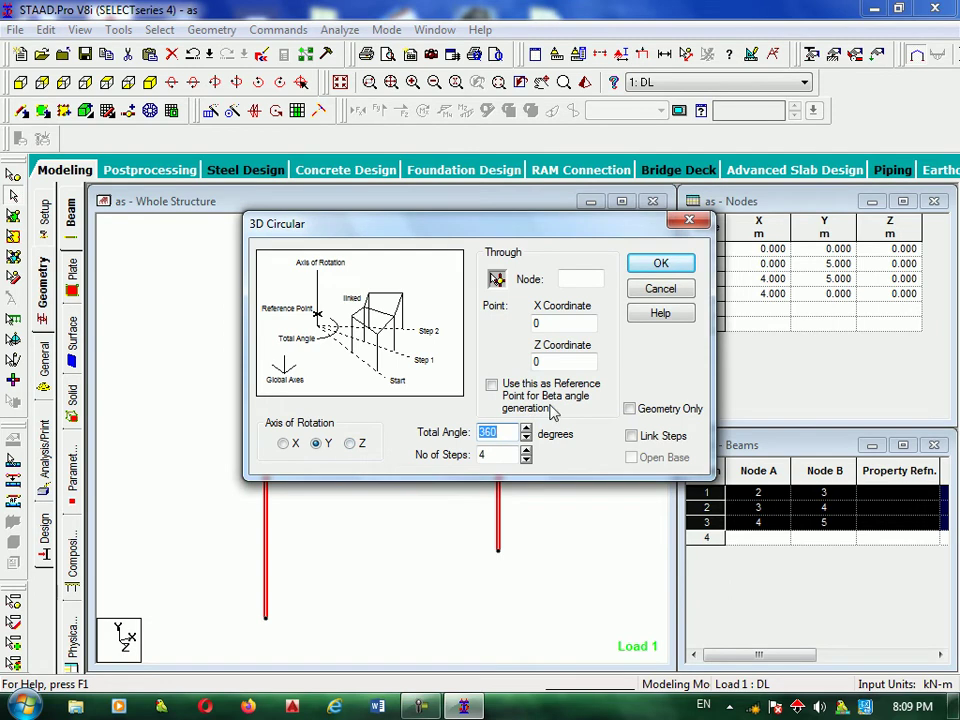
left_click_drag(579, 223, 763, 198)
left_click(816, 410)
left_click(711, 425)
left_click(711, 425)
left_click(711, 425)
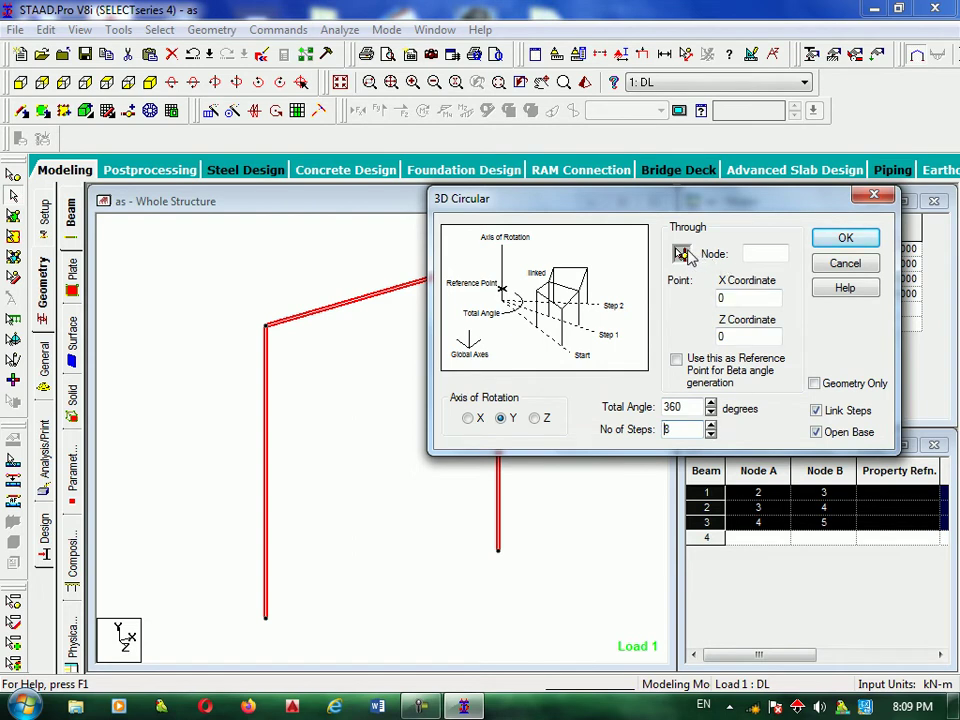
Examine the coordinates of the nodes at the base and top of the column at the origin
left_click(682, 255)
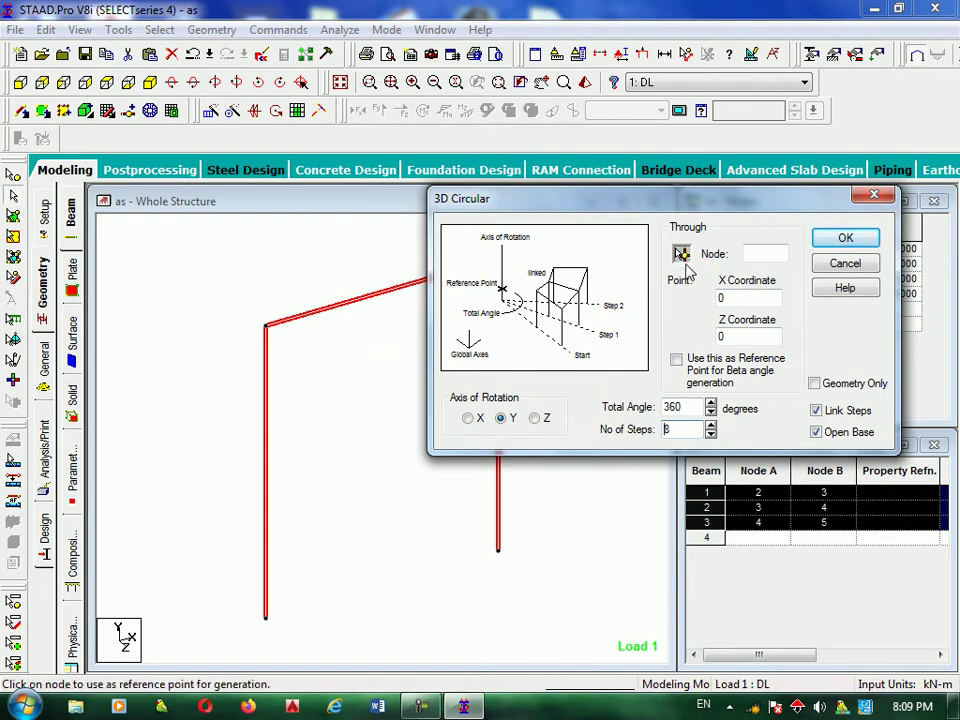
left_click(13, 177)
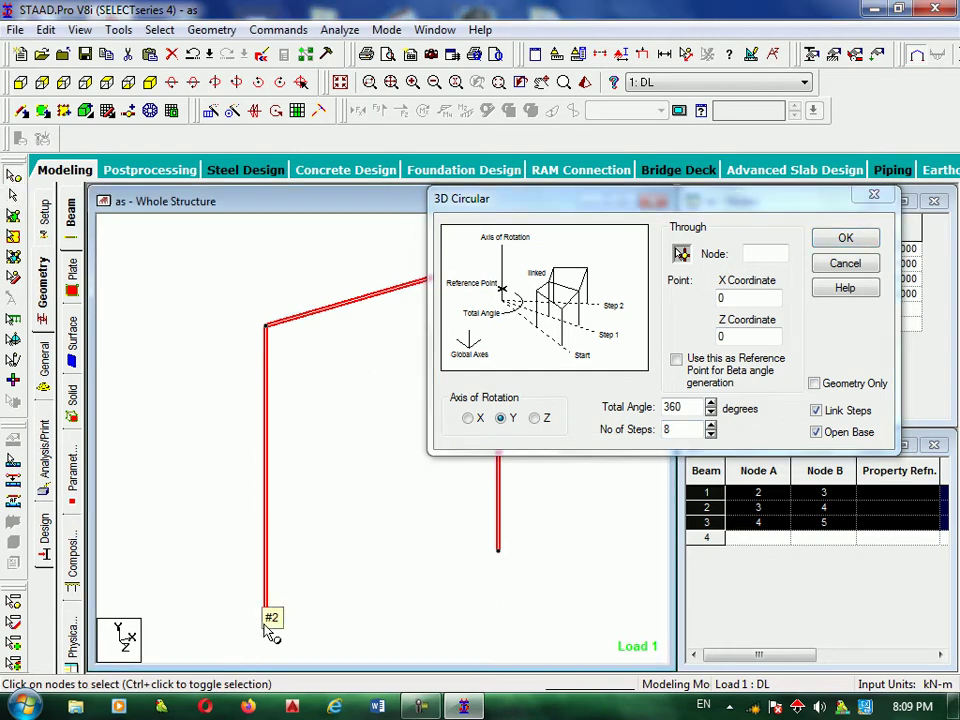
left_click(266, 620)
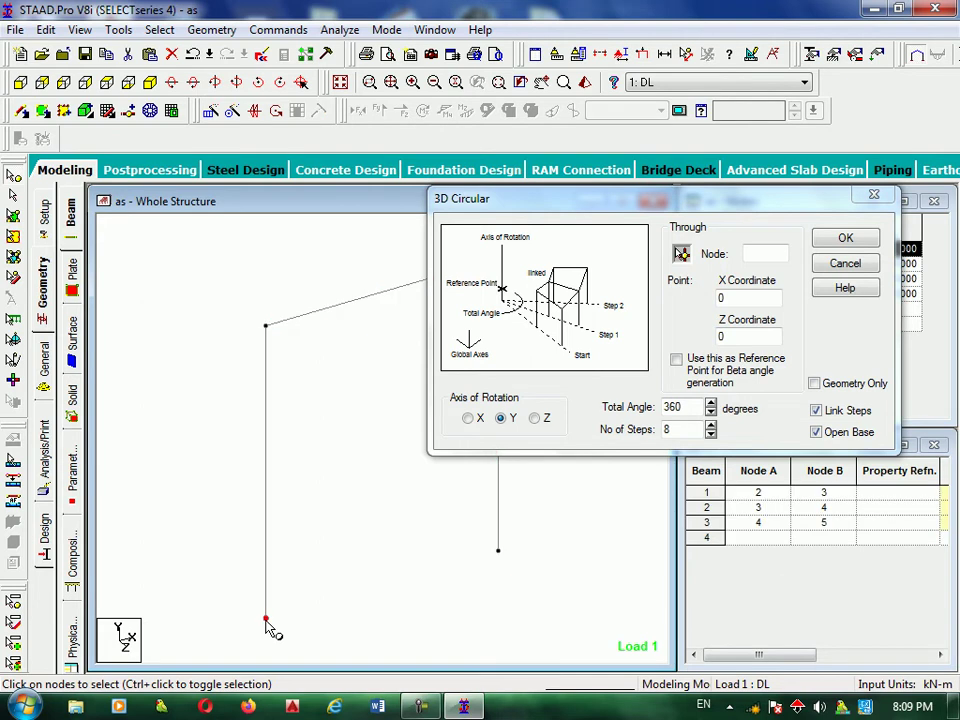
double_click(266, 620)
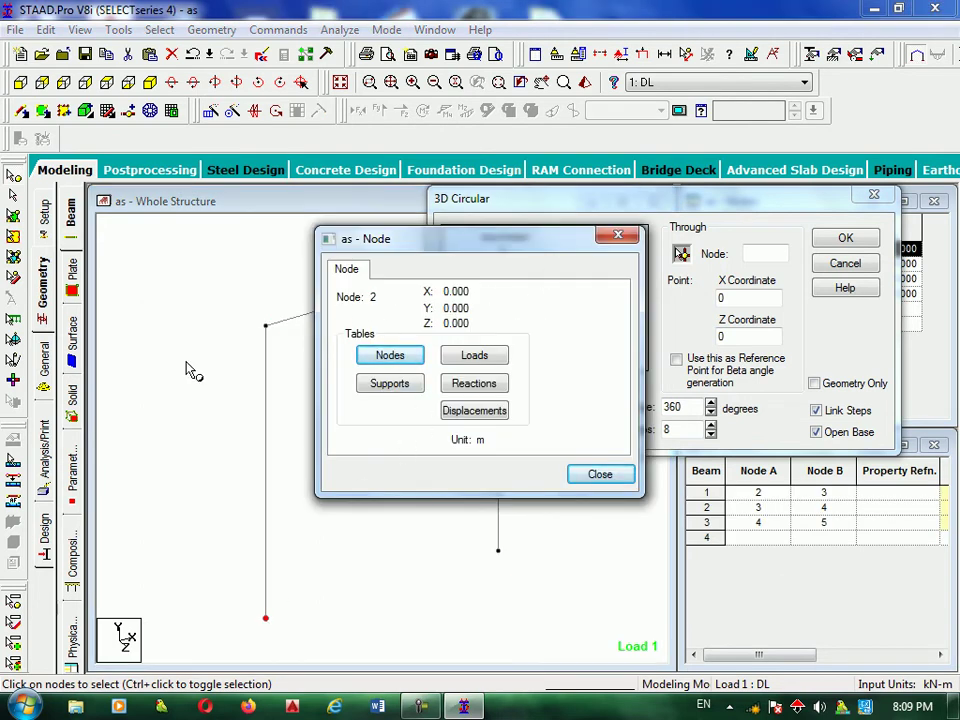
left_click(270, 333)
left_click(267, 329)
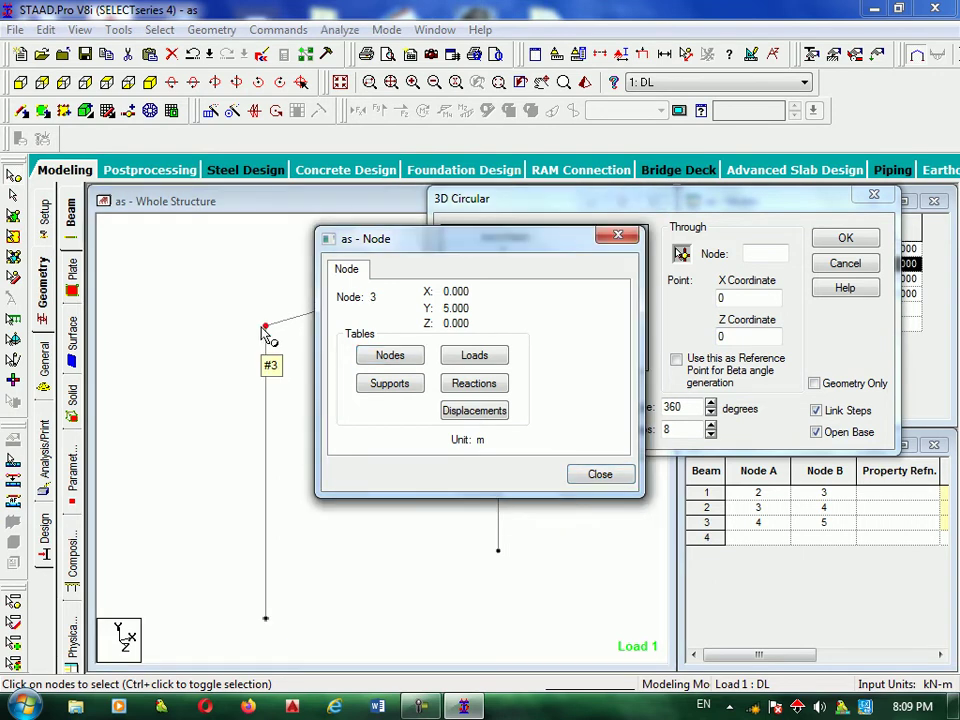
left_click(605, 474)
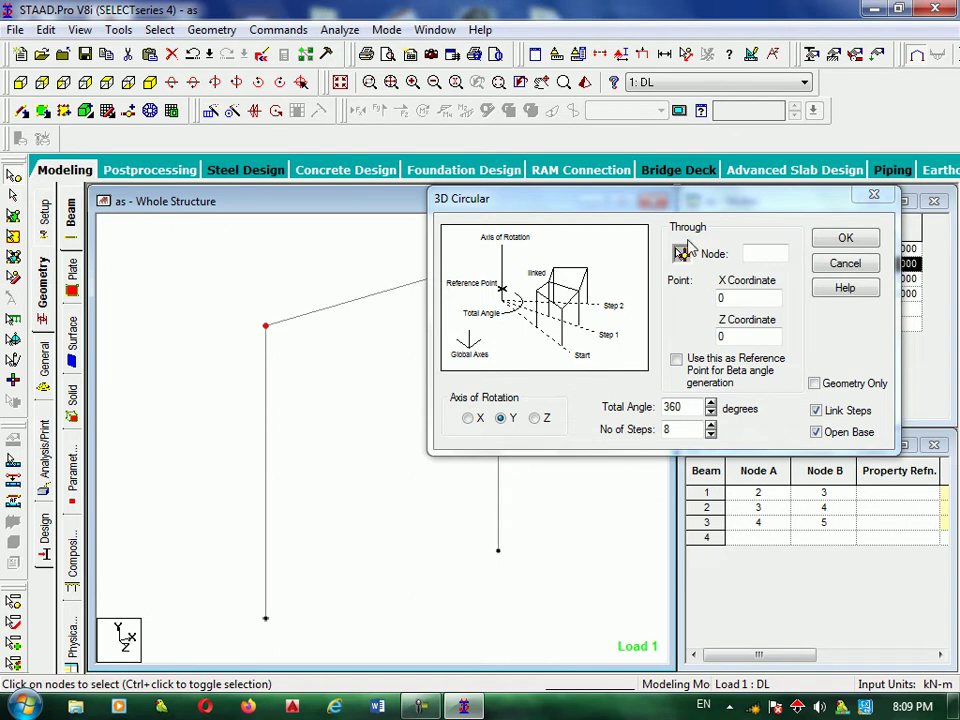
Use the node at the top of the origin column as the circular repeat's reference point and select its X coordinate value
left_click(681, 253)
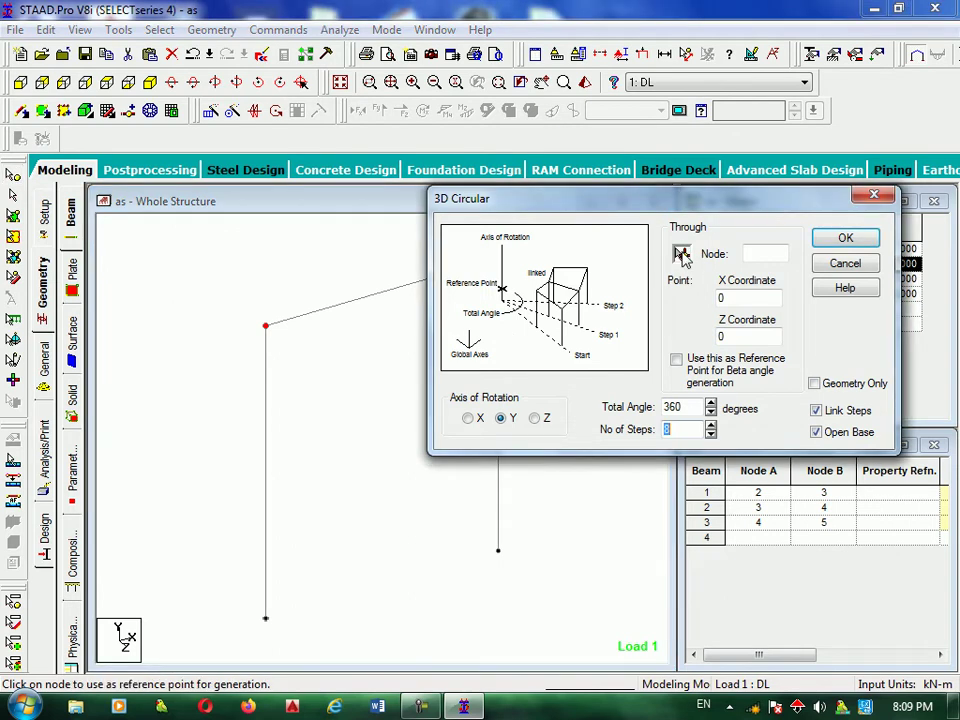
left_click(268, 328)
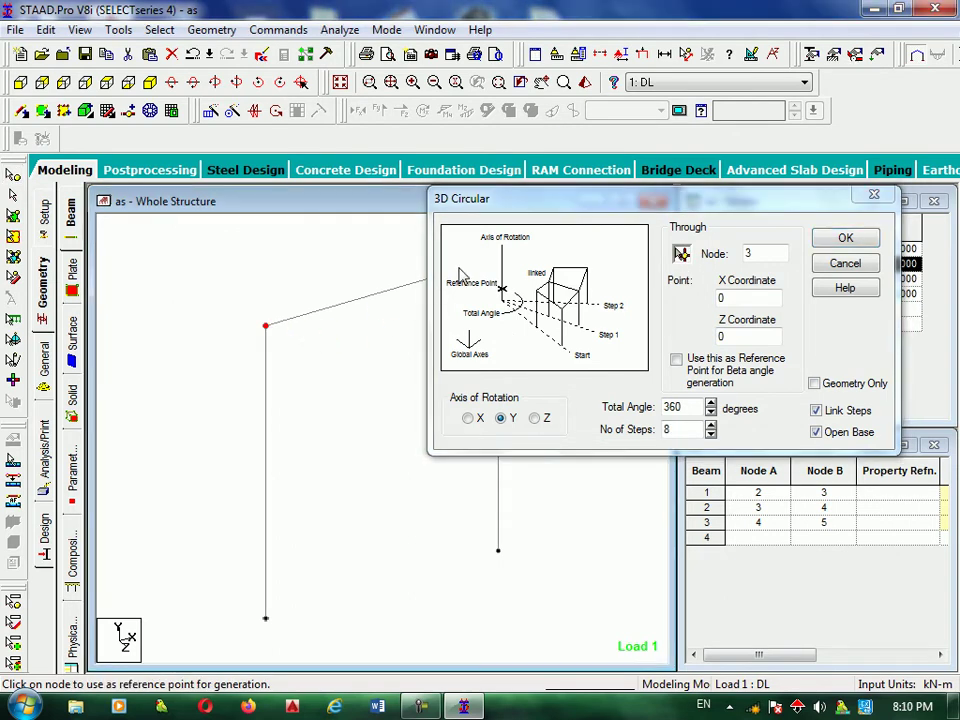
left_click_drag(562, 206, 939, 264)
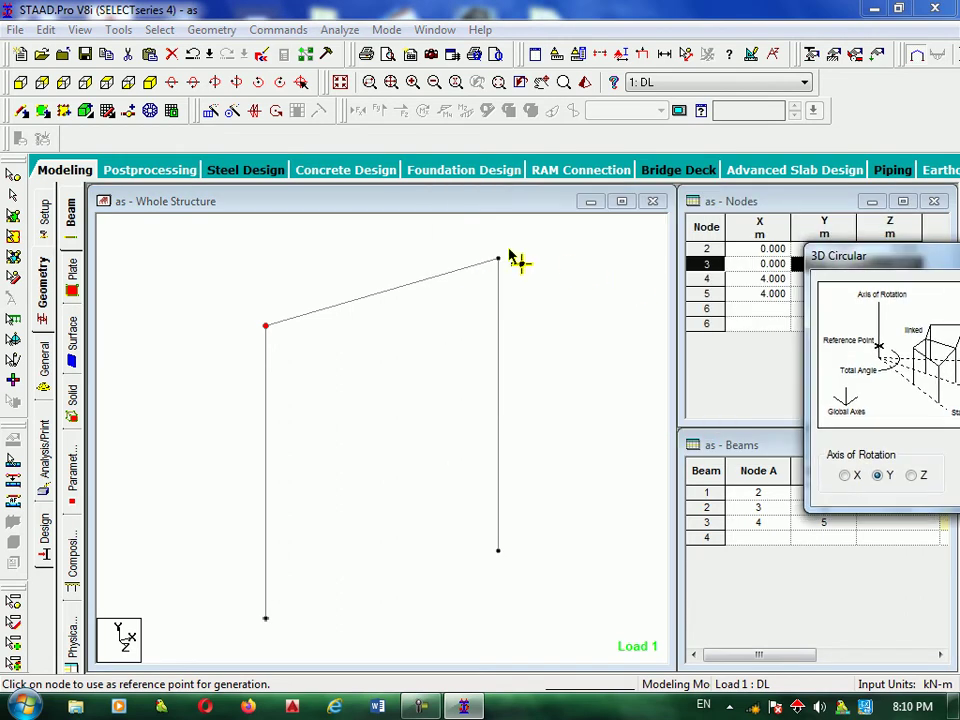
left_click(266, 327)
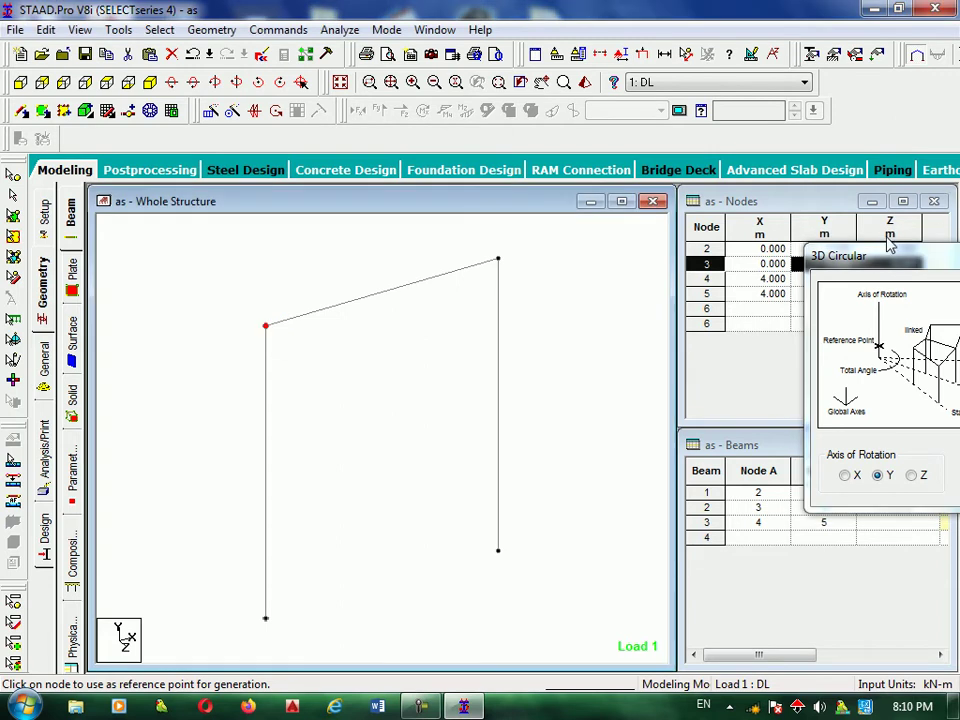
left_click_drag(890, 252, 484, 247)
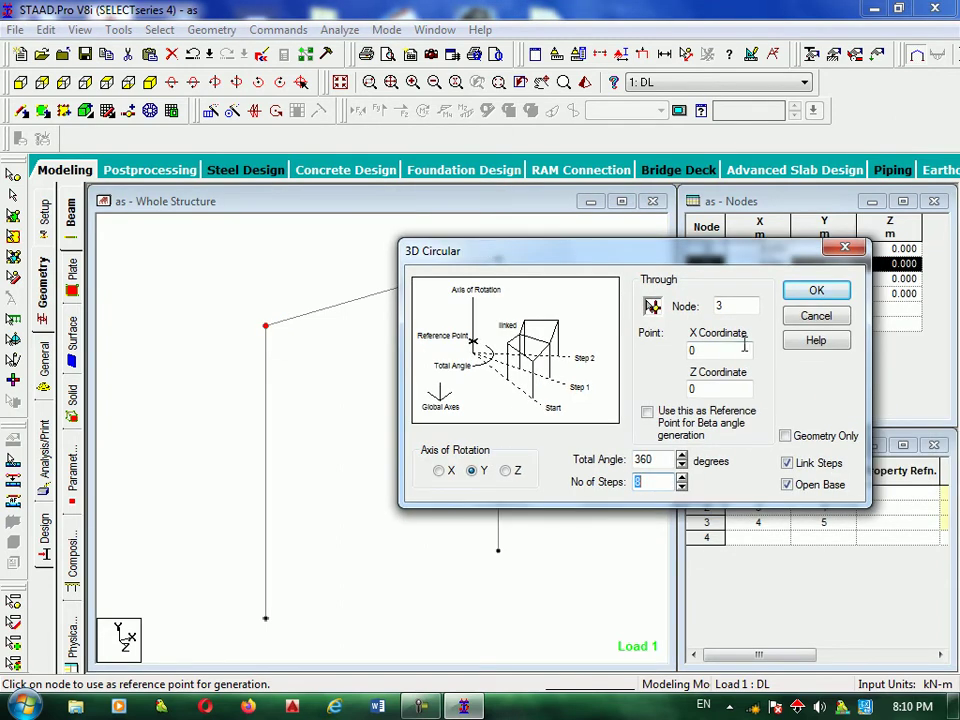
left_click_drag(700, 350, 564, 370)
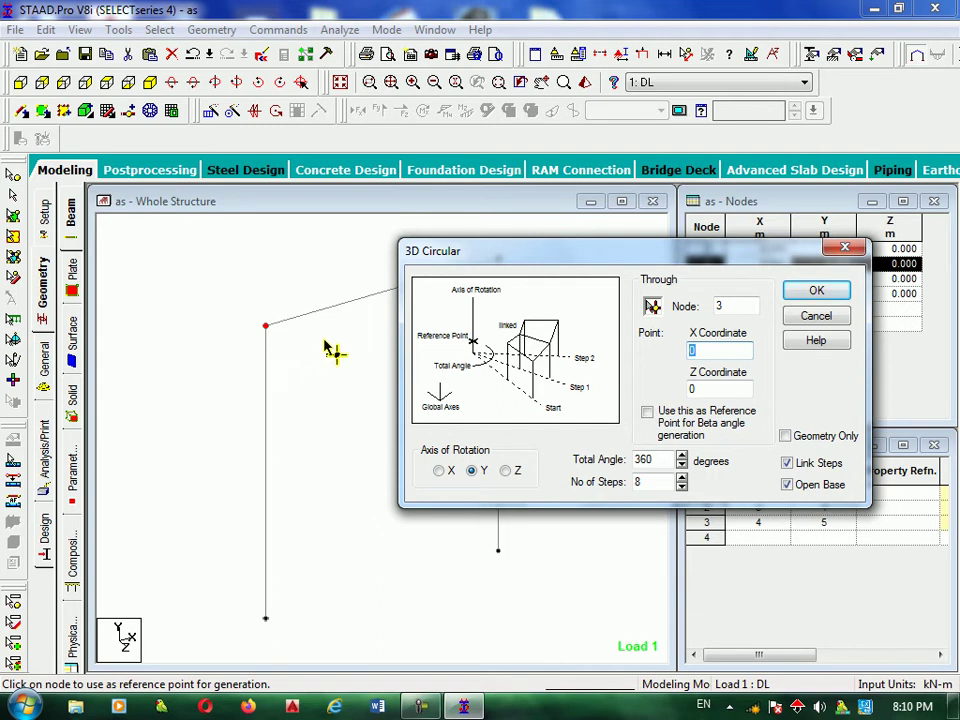
Try the circular repeat with the reference point's X coordinate set to -4, and undo the generation
left_click_drag(499, 257, 563, 355)
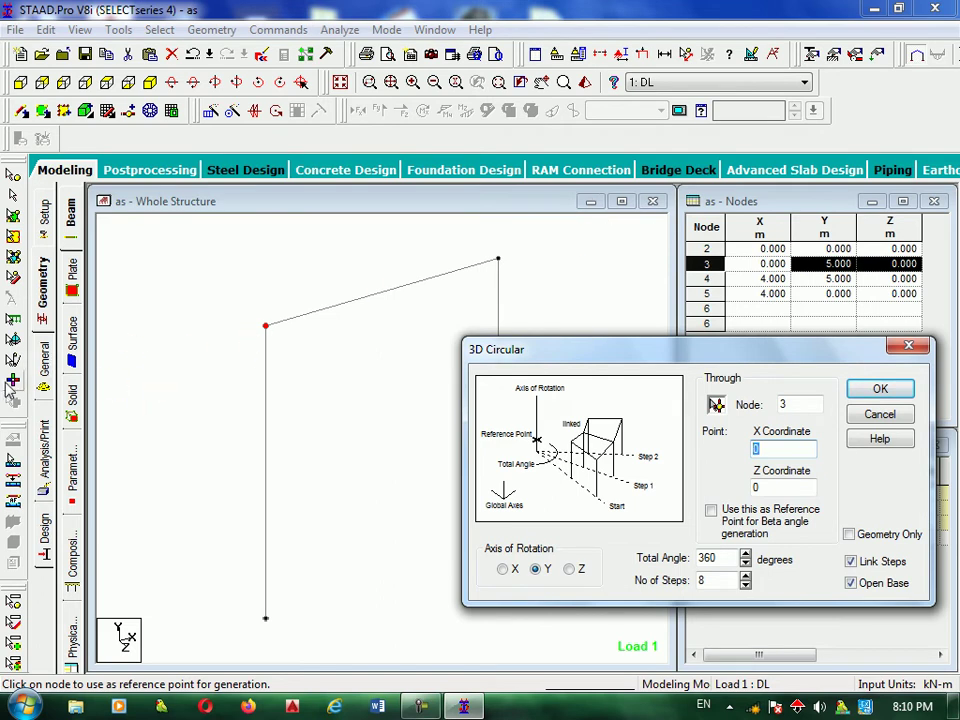
left_click_drag(610, 360, 563, 306)
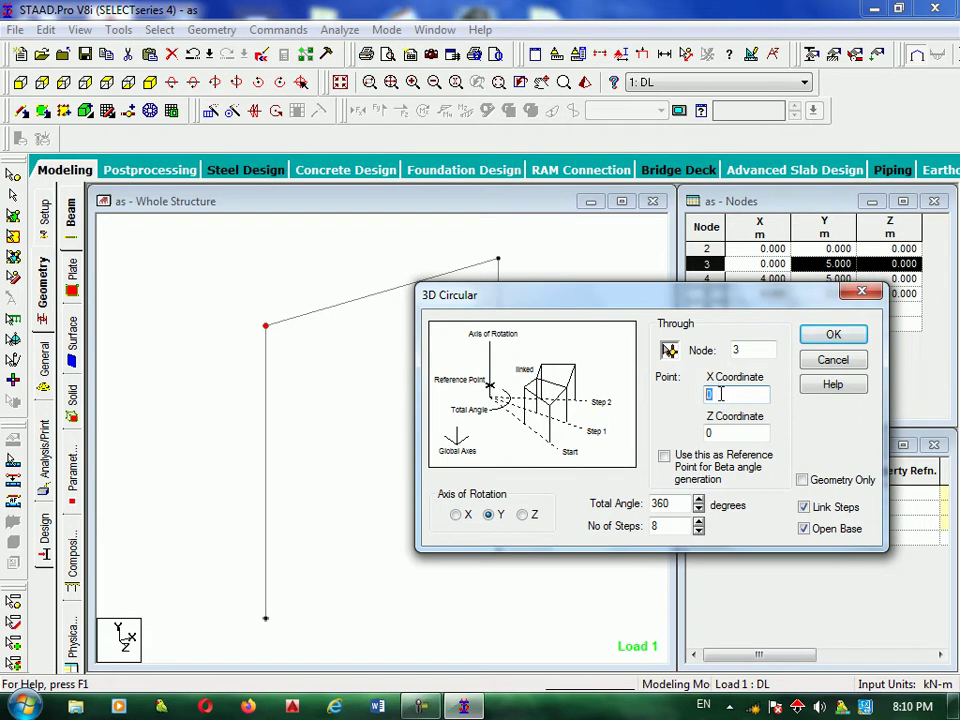
type("4")
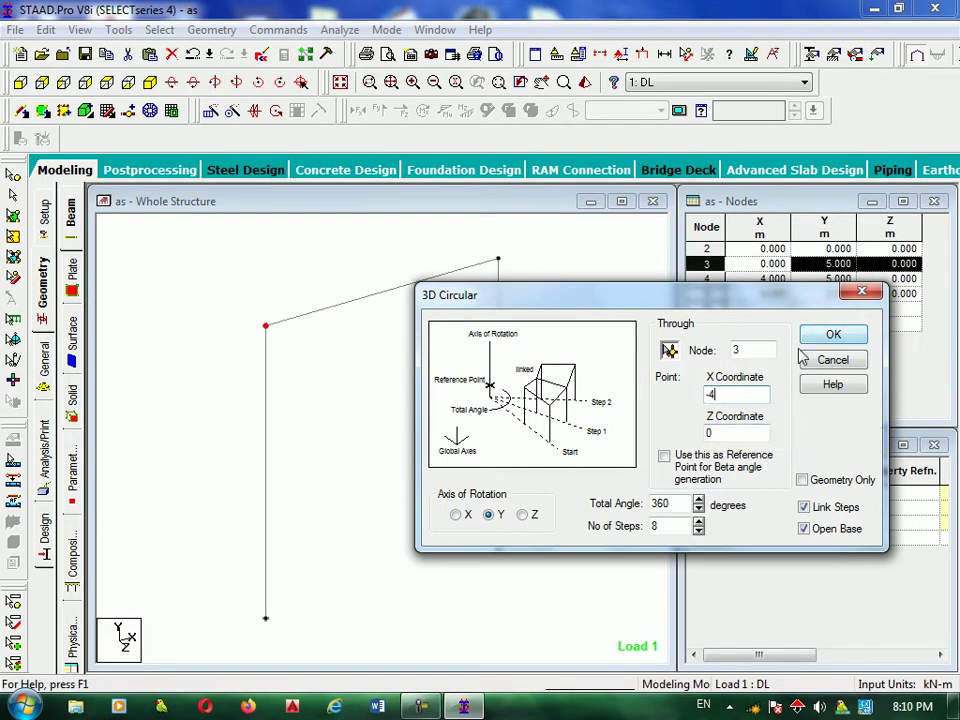
left_click(840, 337)
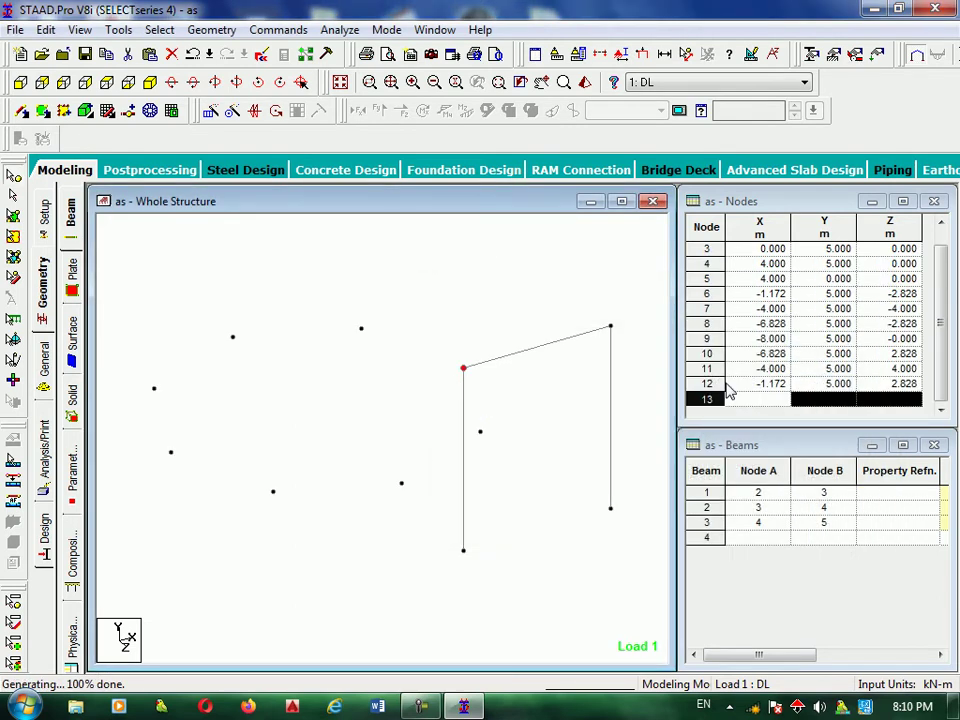
key("ctrl+z")
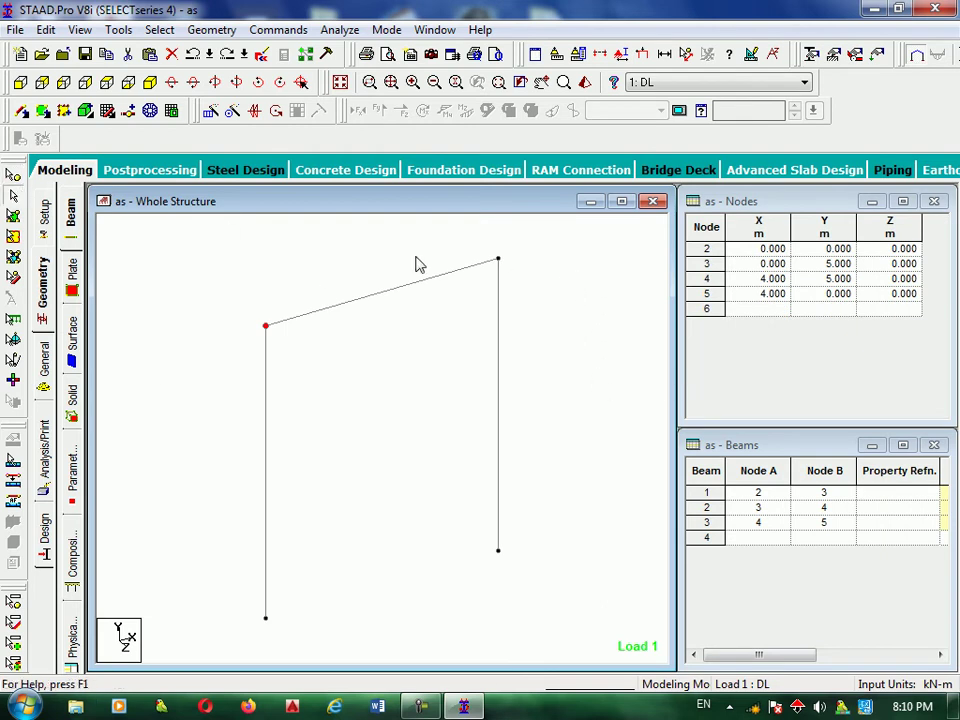
Select all three frame members and set up a 3D circular repeat about Y through the origin column's top node, with 8 linked steps and open base
left_click_drag(535, 247, 248, 626)
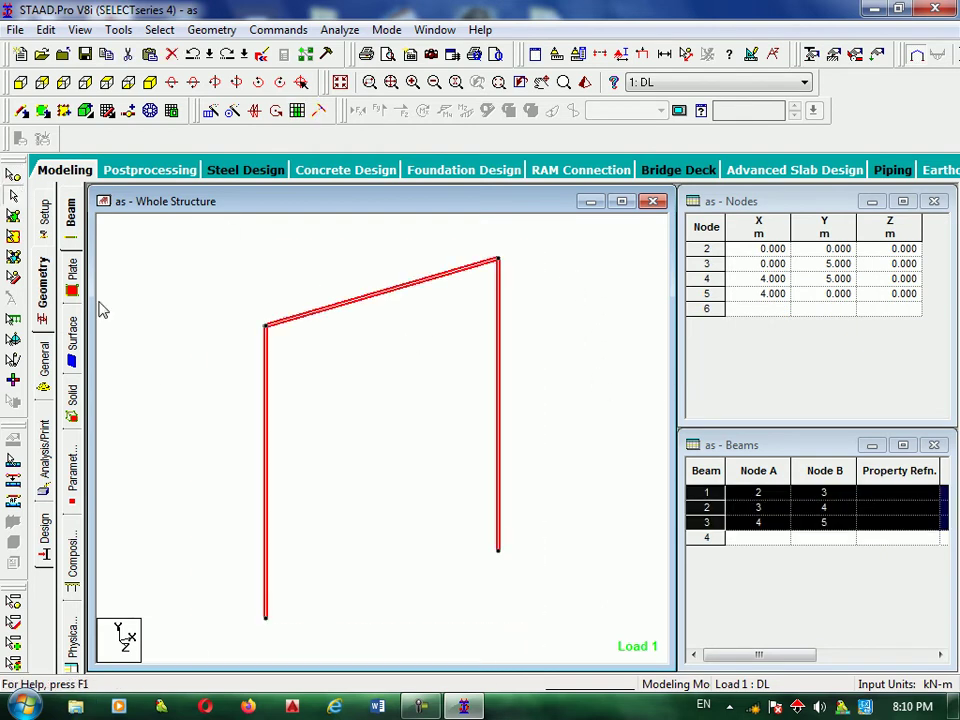
left_click(232, 111)
left_click(645, 437)
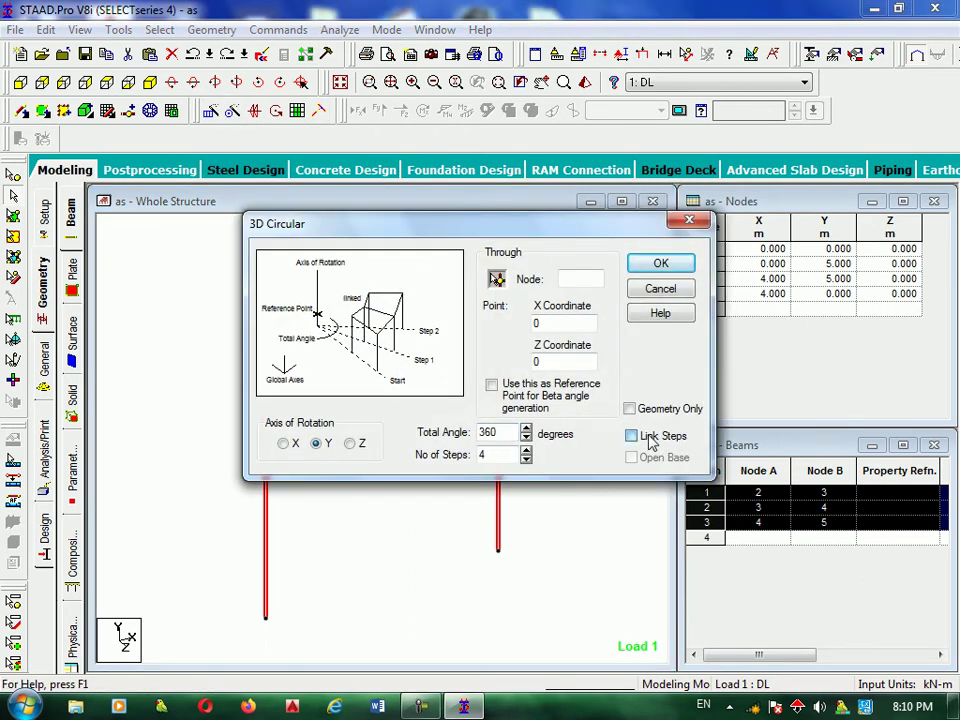
left_click(633, 459)
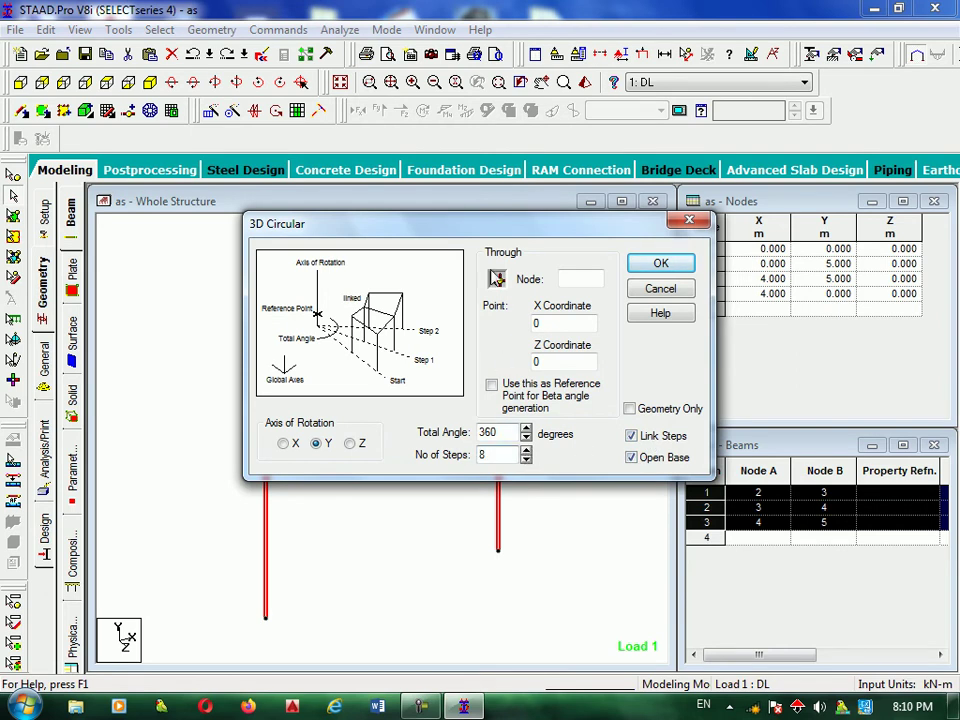
left_click(497, 280)
left_click_drag(688, 252, 680, 252)
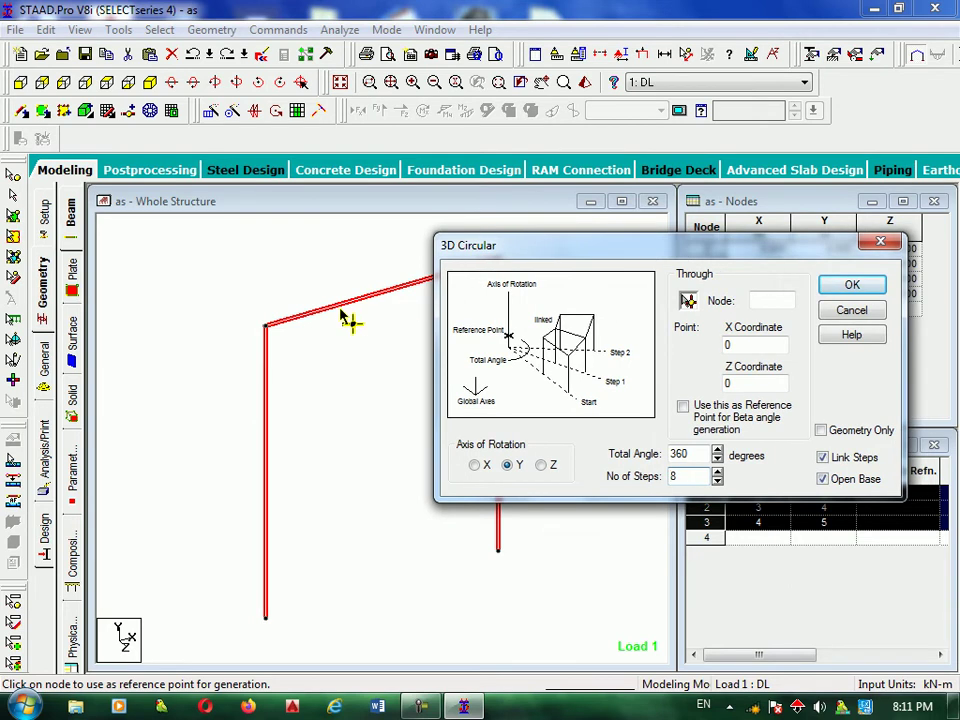
left_click(265, 325)
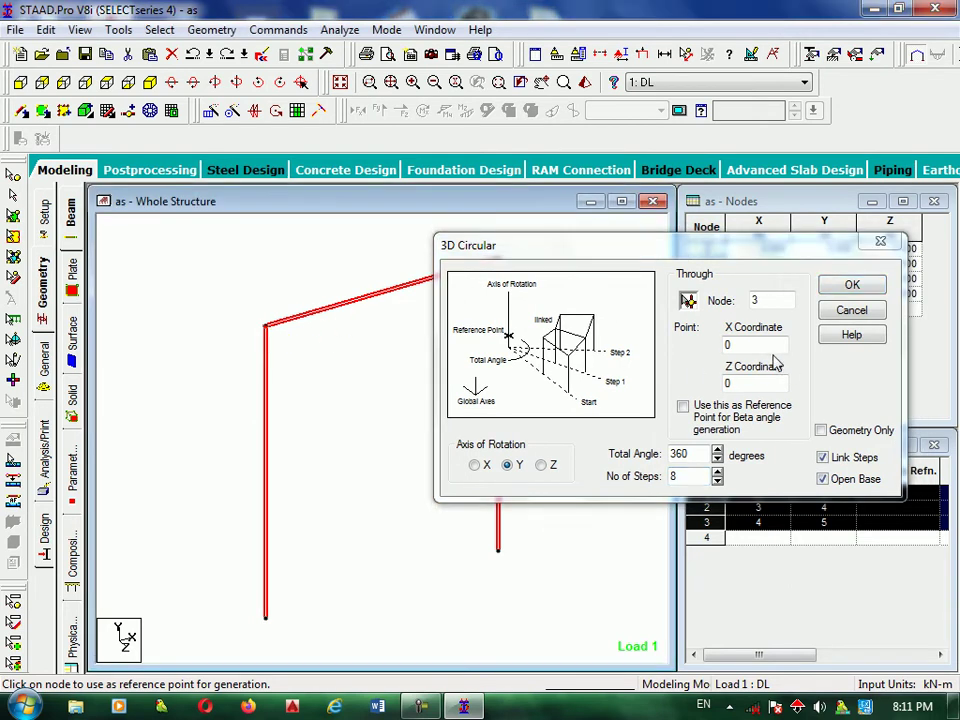
Set the reference point's X coordinate to -4, generate the circular repeat and clear the member selection
left_click(728, 344)
double_click(728, 344)
type("-")
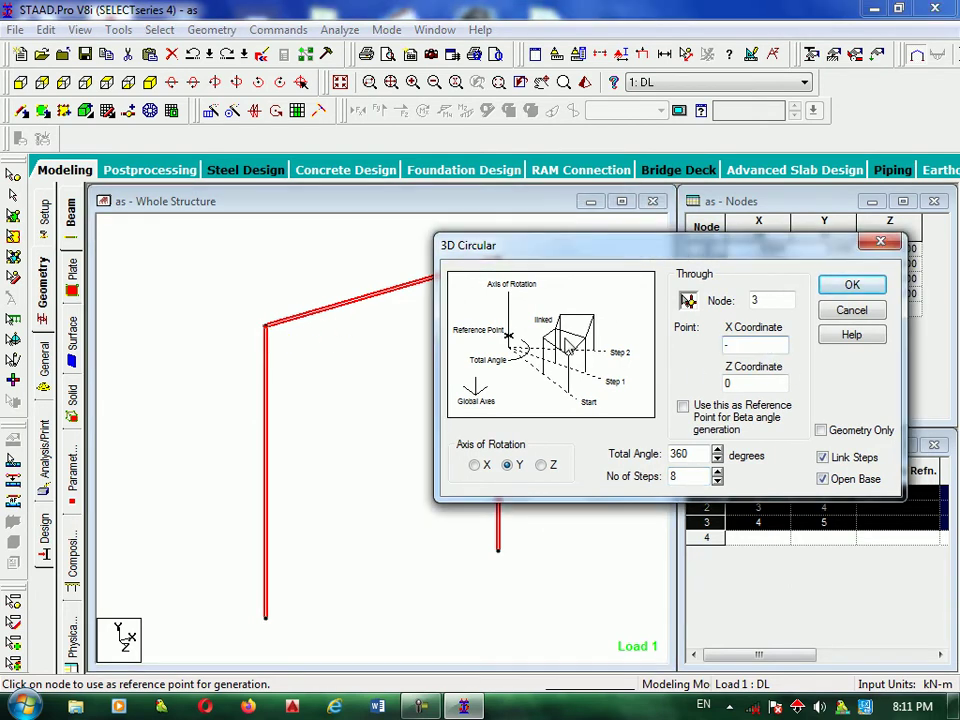
type("4")
left_click(851, 287)
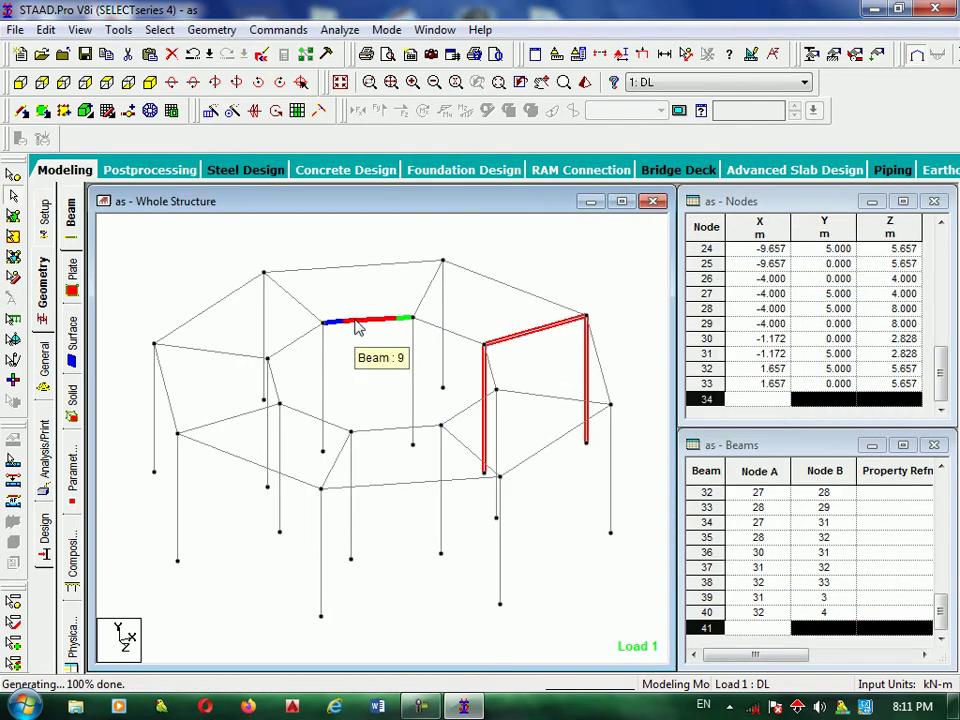
left_click(395, 356)
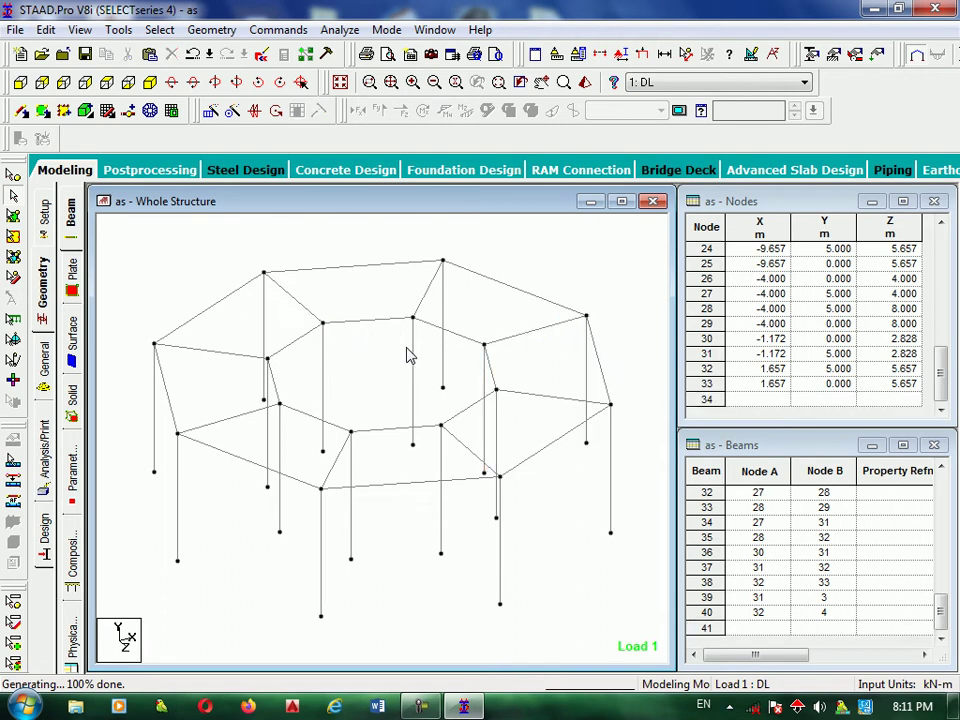
Display the length dimensions of all members in the whole structure view
left_click(664, 55)
left_click(309, 298)
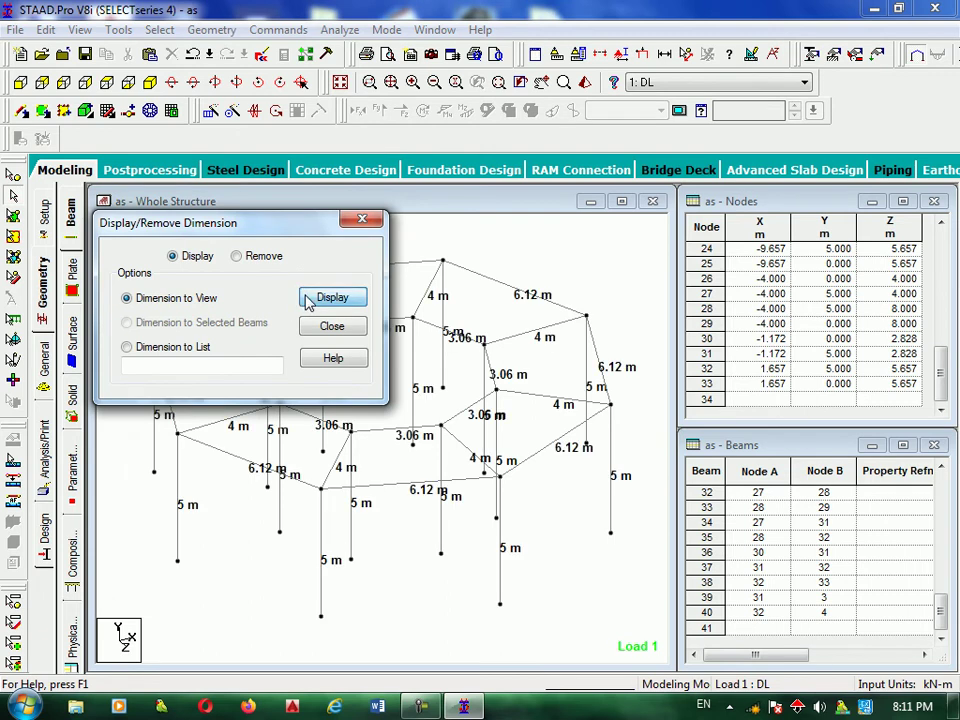
left_click(363, 219)
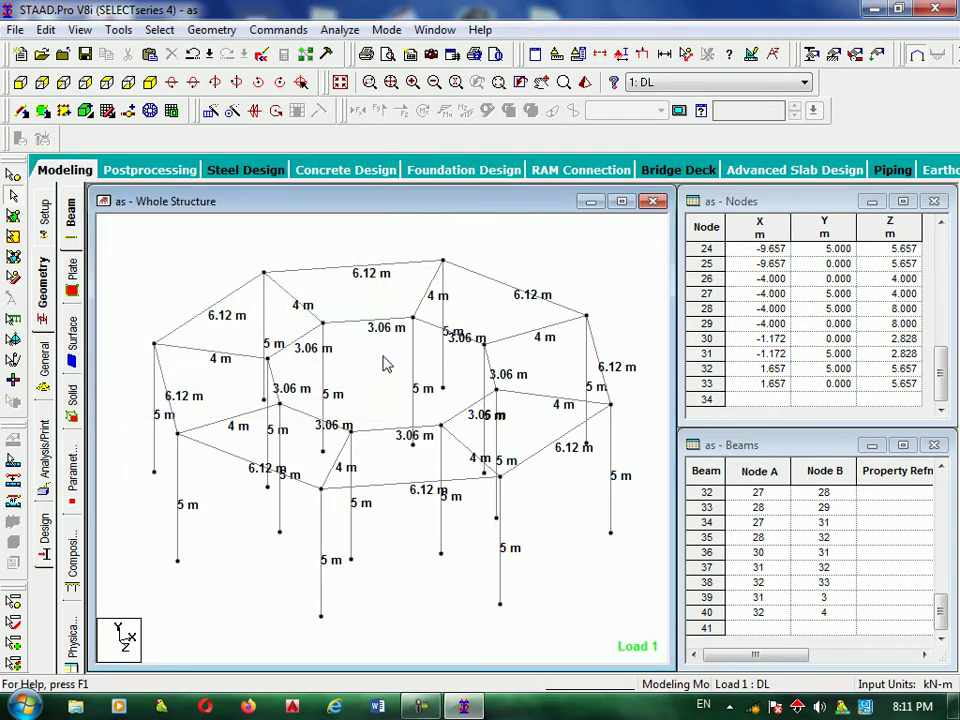
scroll(386, 364, "up", 1)
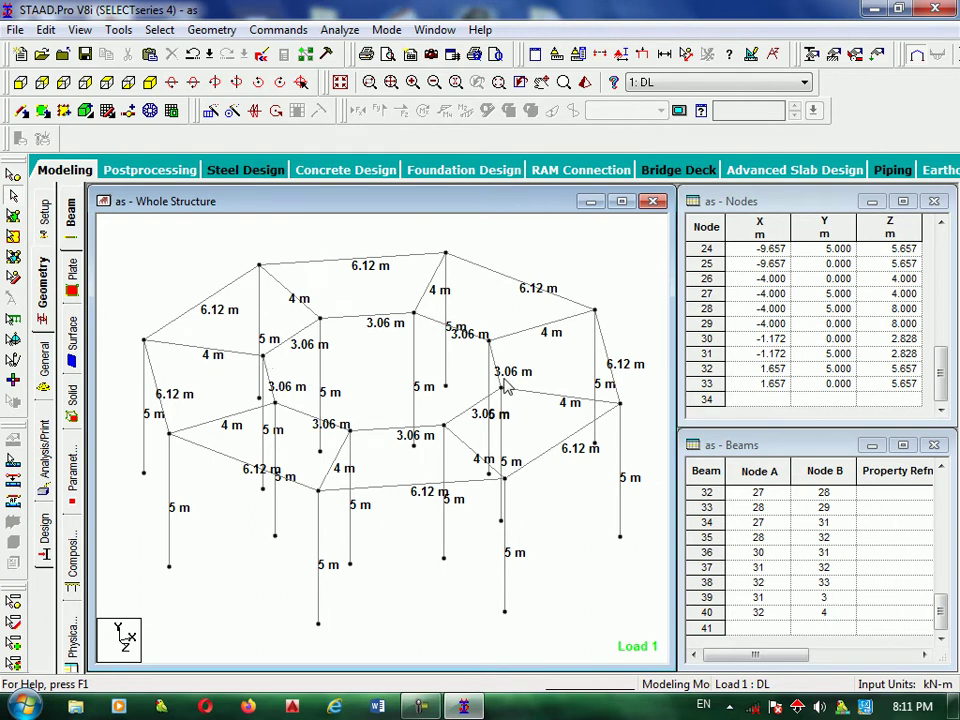
Measure the distance between two opposite top nodes of the inner ring and save the modified structure over its file
left_click(686, 56)
left_click(263, 355)
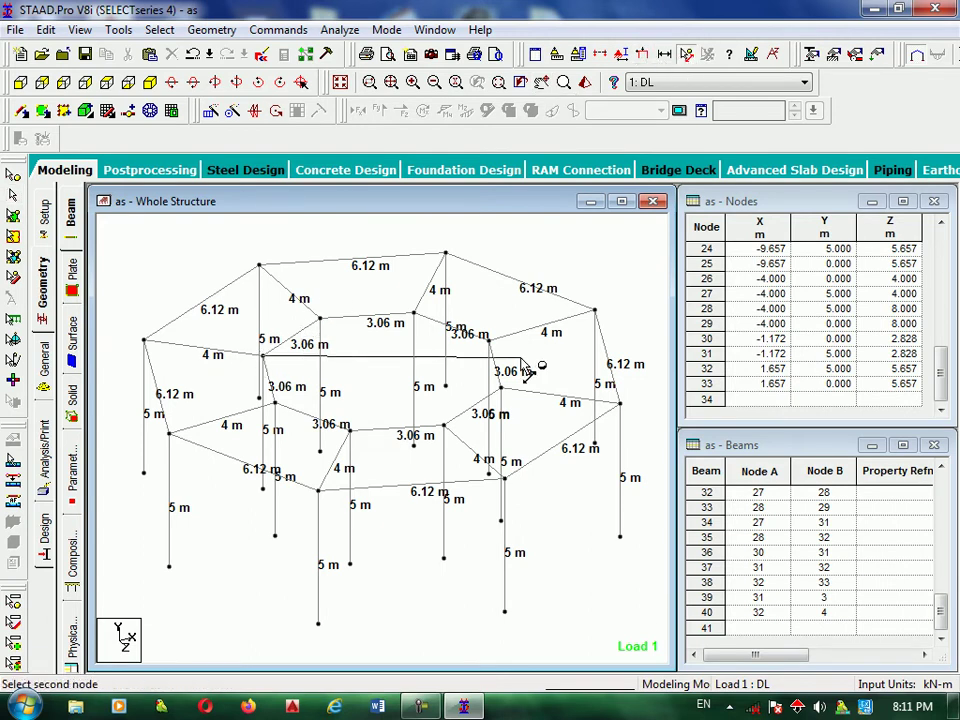
left_click(501, 389)
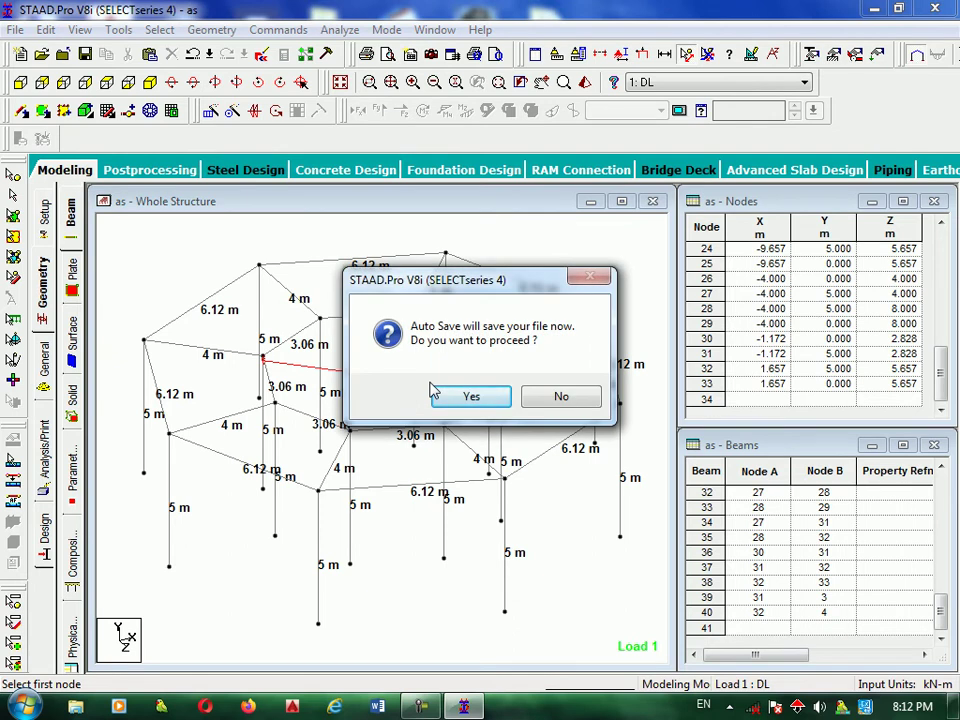
left_click(475, 395)
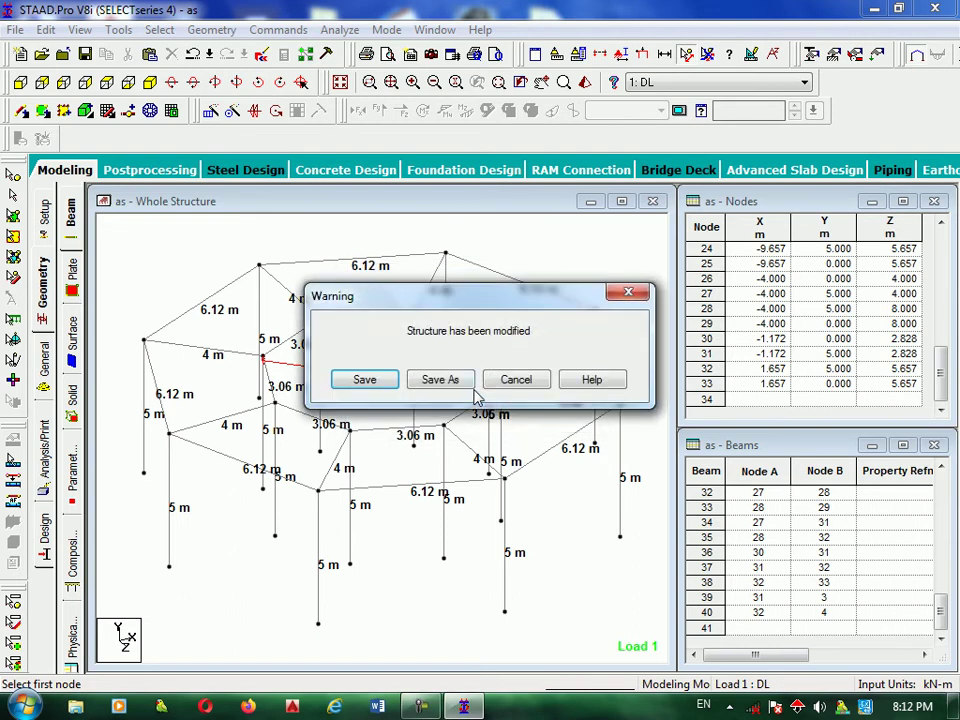
left_click(334, 384)
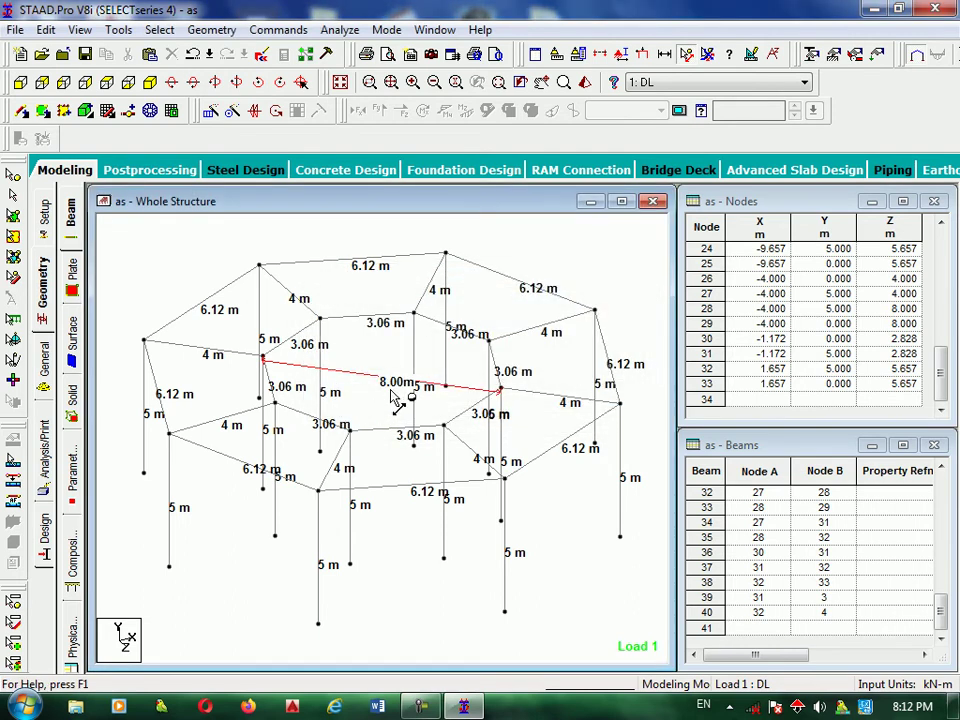
Clear the node-to-node measurement and remove the member dimensions from the view
left_click(707, 54)
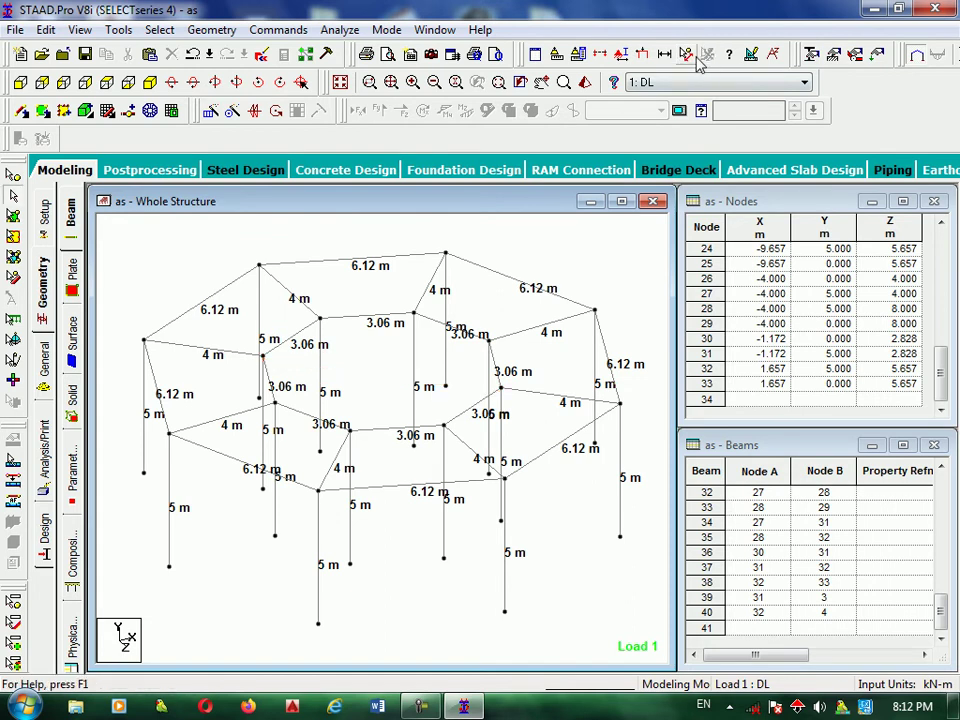
left_click(664, 54)
left_click(255, 256)
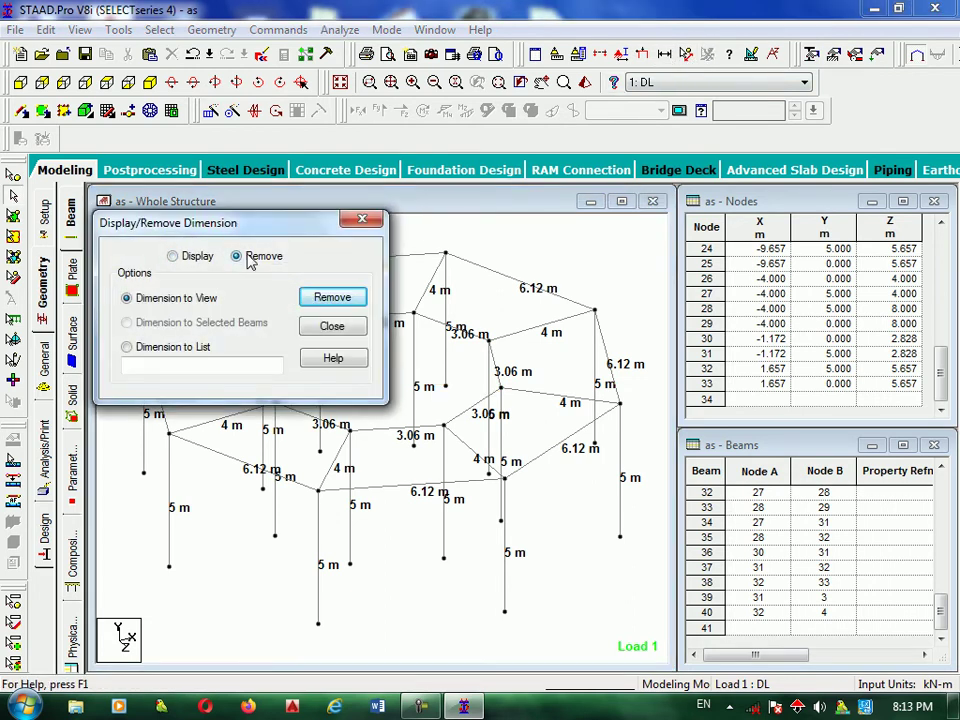
left_click(326, 298)
left_click(362, 218)
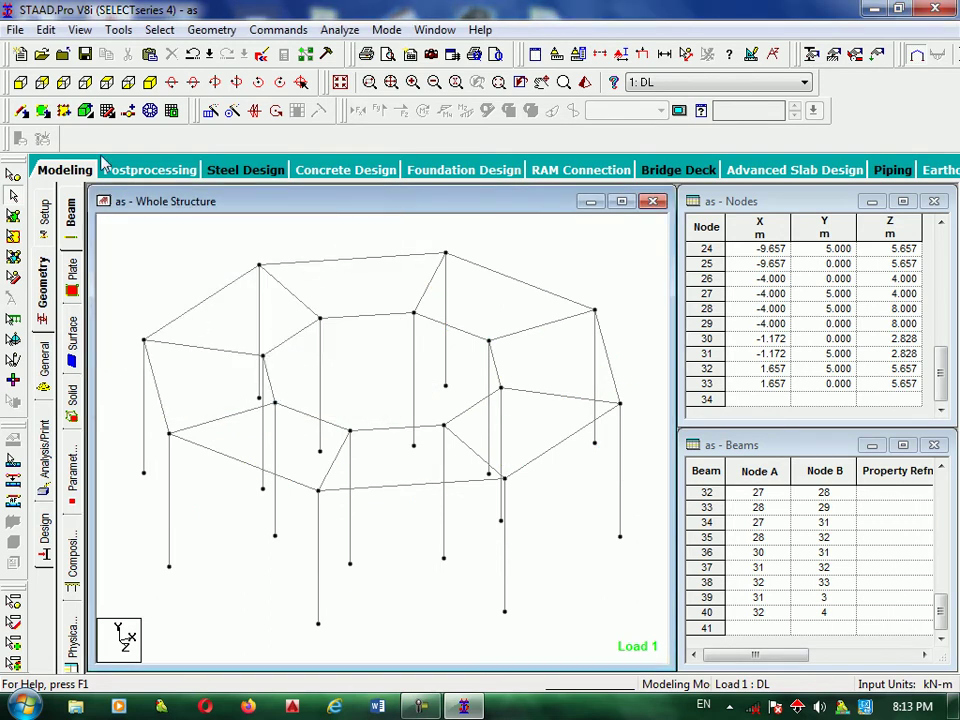
Select all beams at the 5 m level in front view and repeat them along Y in 4 linked steps at 3 m spacing
left_click(20, 82)
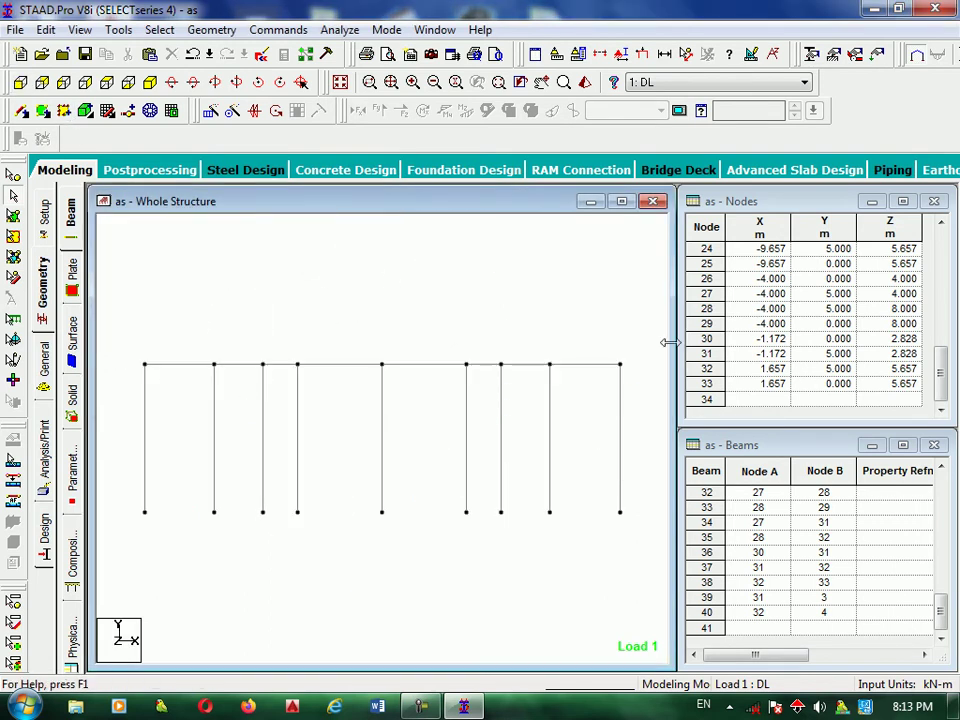
left_click_drag(639, 358, 124, 388)
left_click(209, 110)
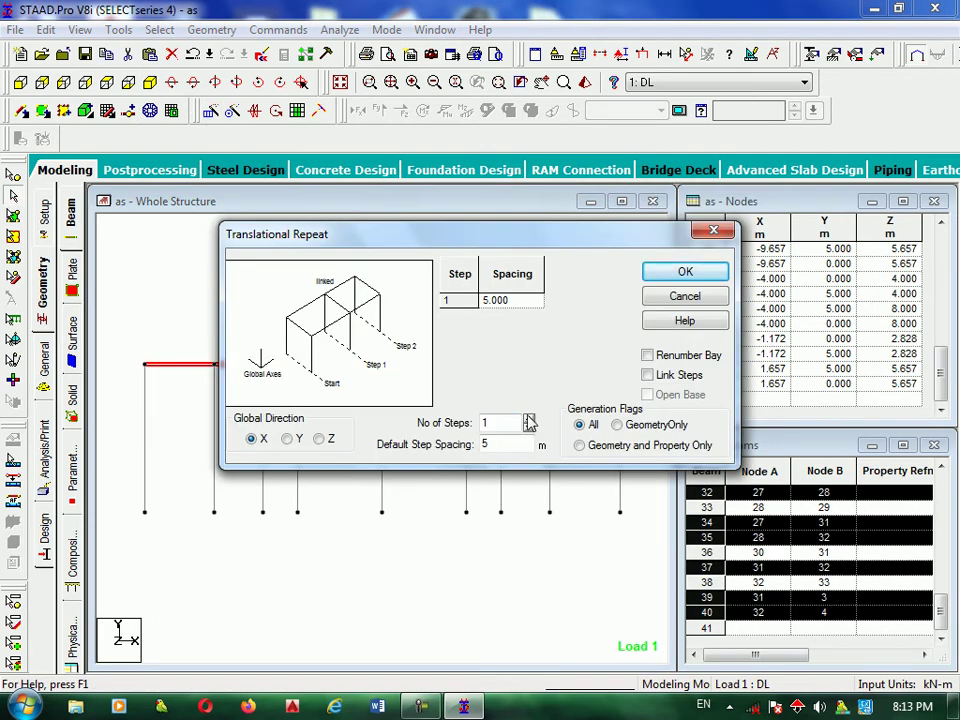
left_click(529, 421)
left_click(529, 421)
left_click(529, 421)
key("Tab")
type("3")
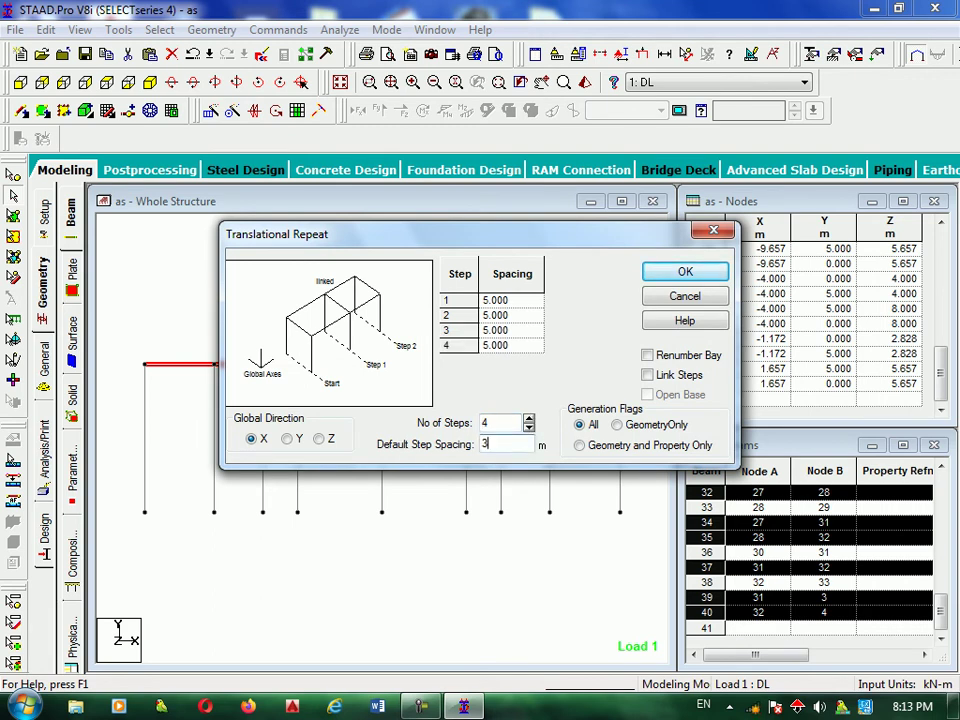
left_click(297, 441)
left_click(647, 375)
left_click(690, 273)
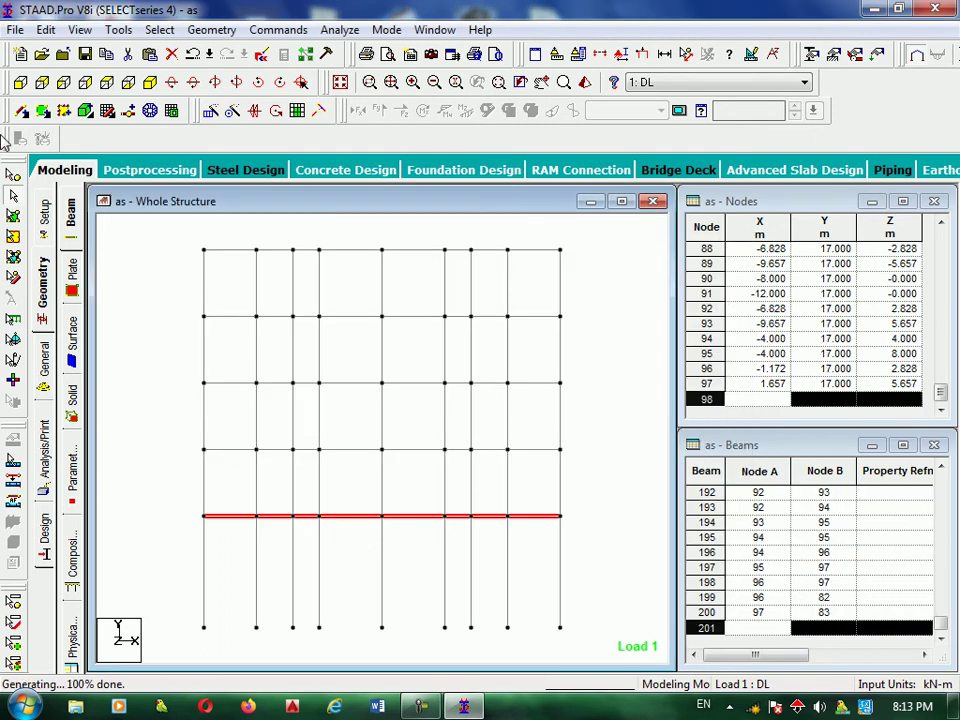
Show the multi-storey structure in isometric view and undo both the vertical and circular repeats, back to the single portal frame
left_click(150, 83)
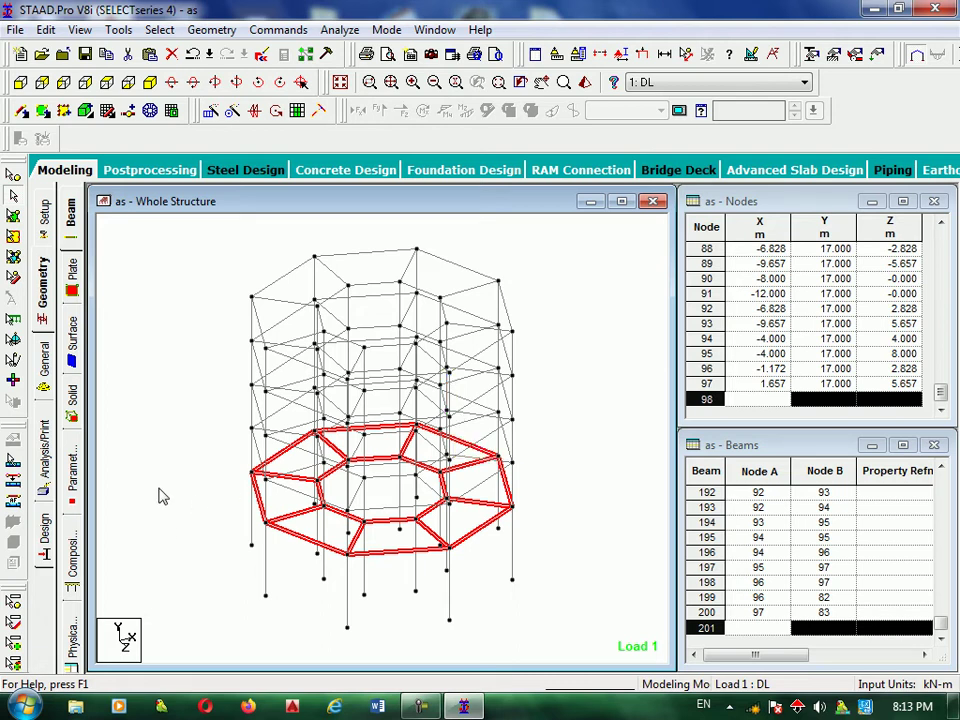
left_click(154, 391)
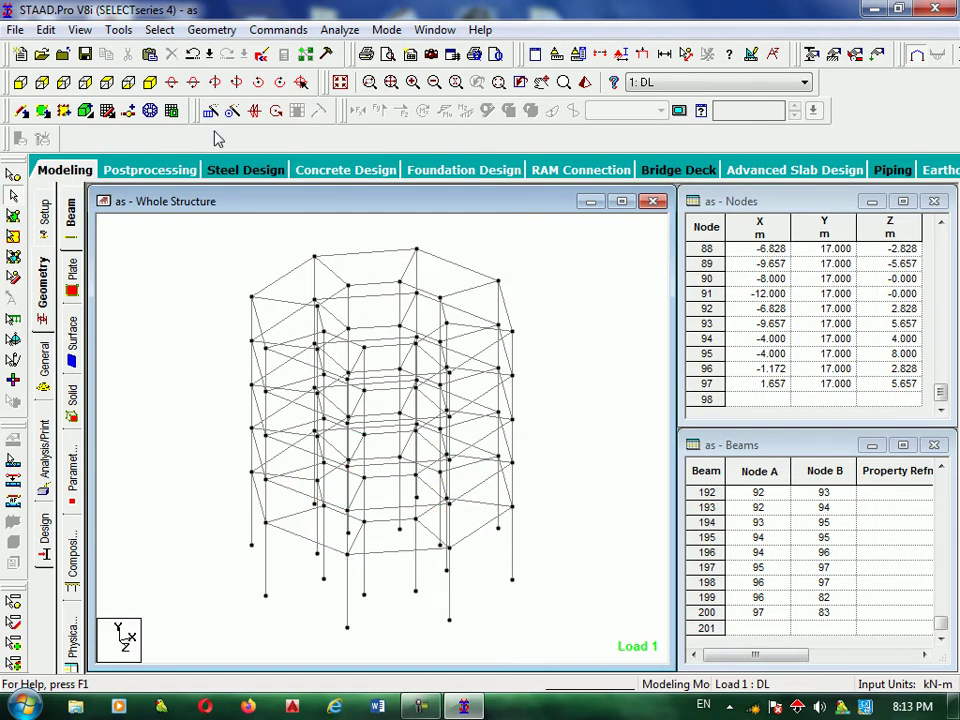
left_click(192, 55)
left_click(192, 55)
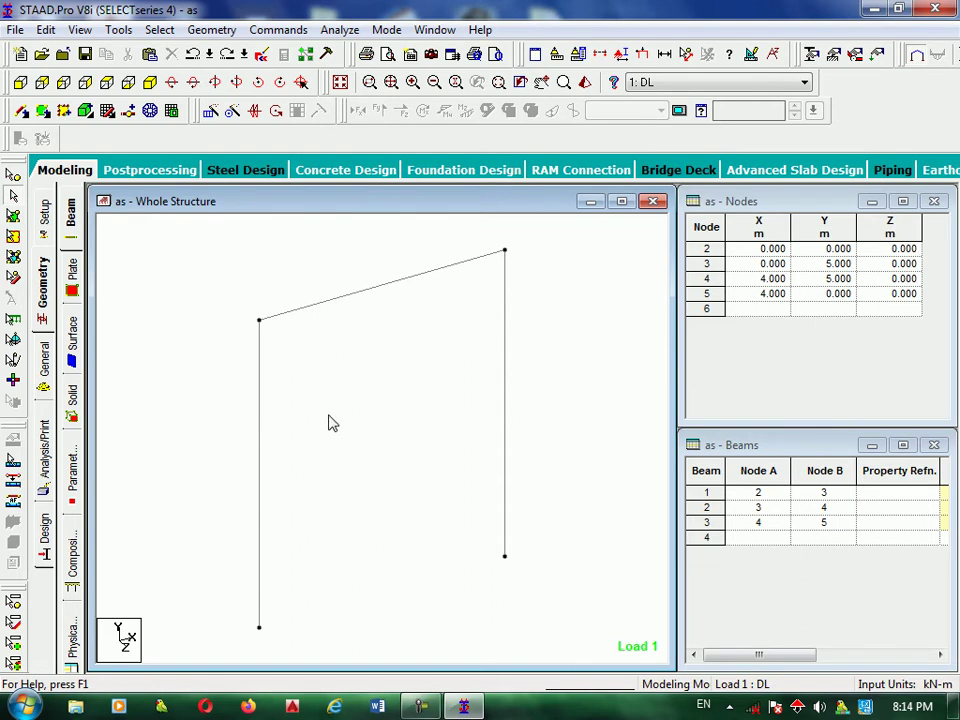
Rotate a copy of the top beam and the column at X = 4 m by 90 degrees about the axis through nodes 3 and 2
left_click(278, 115)
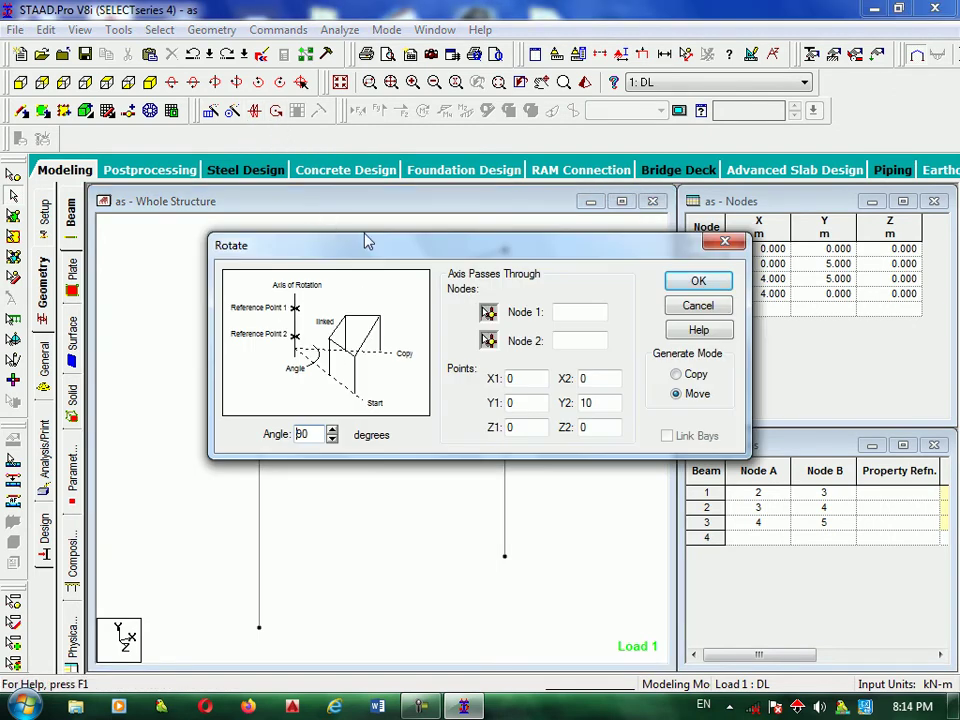
left_click_drag(421, 248, 585, 121)
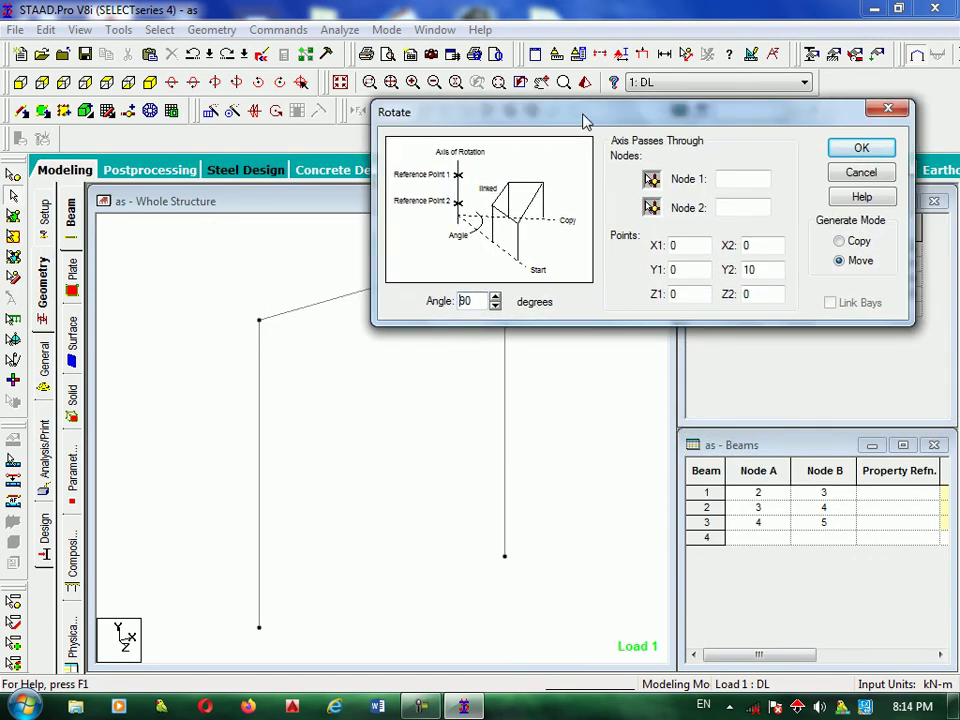
left_click(503, 376)
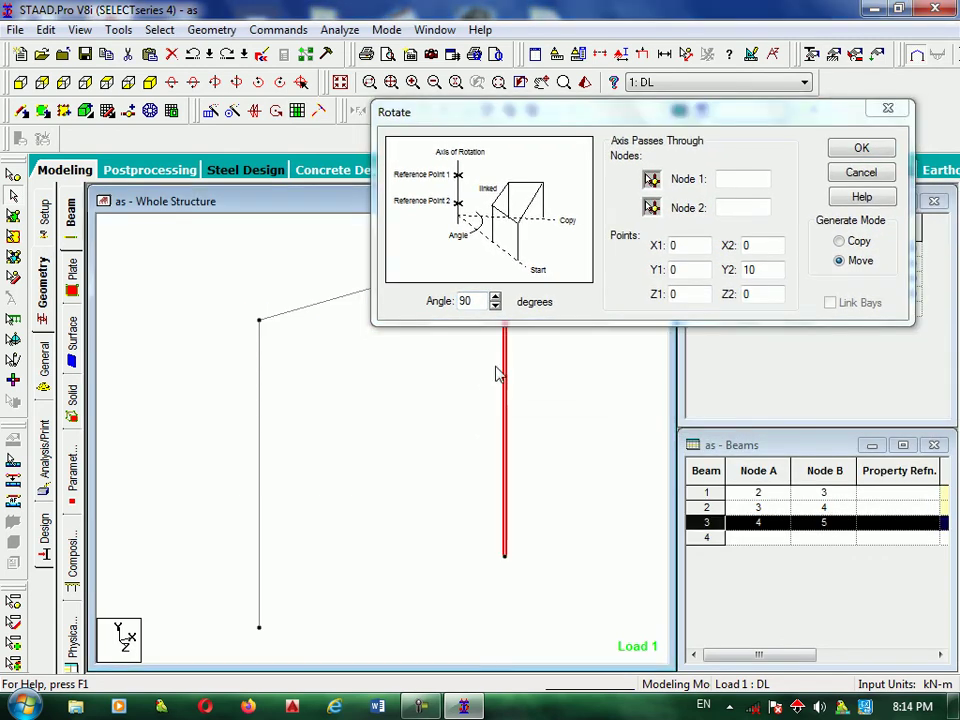
left_click(302, 311, "ctrl")
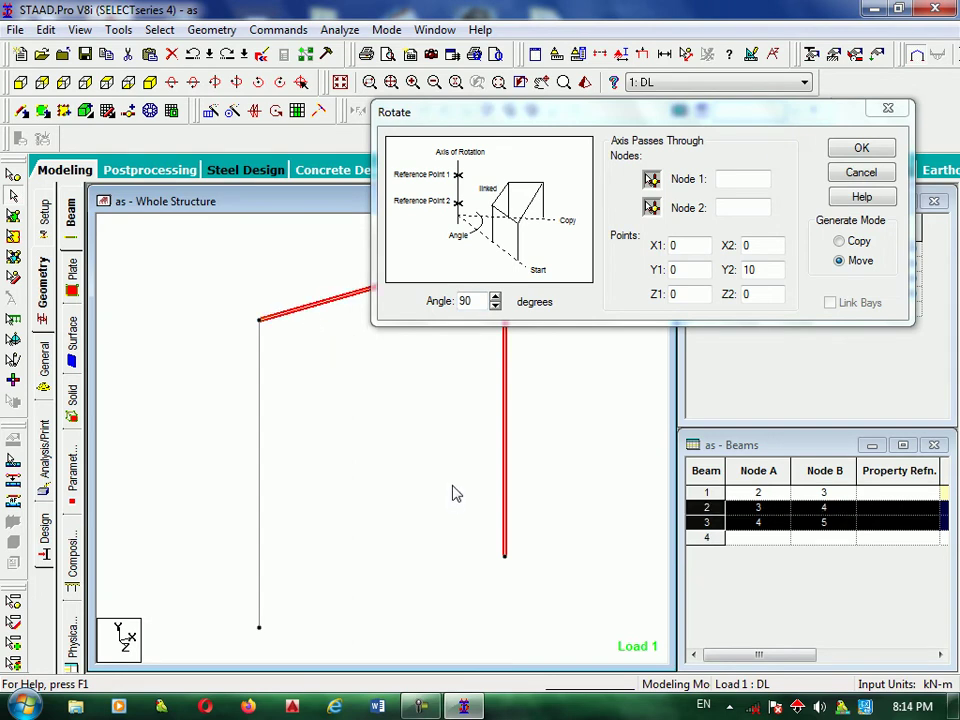
left_click(650, 180)
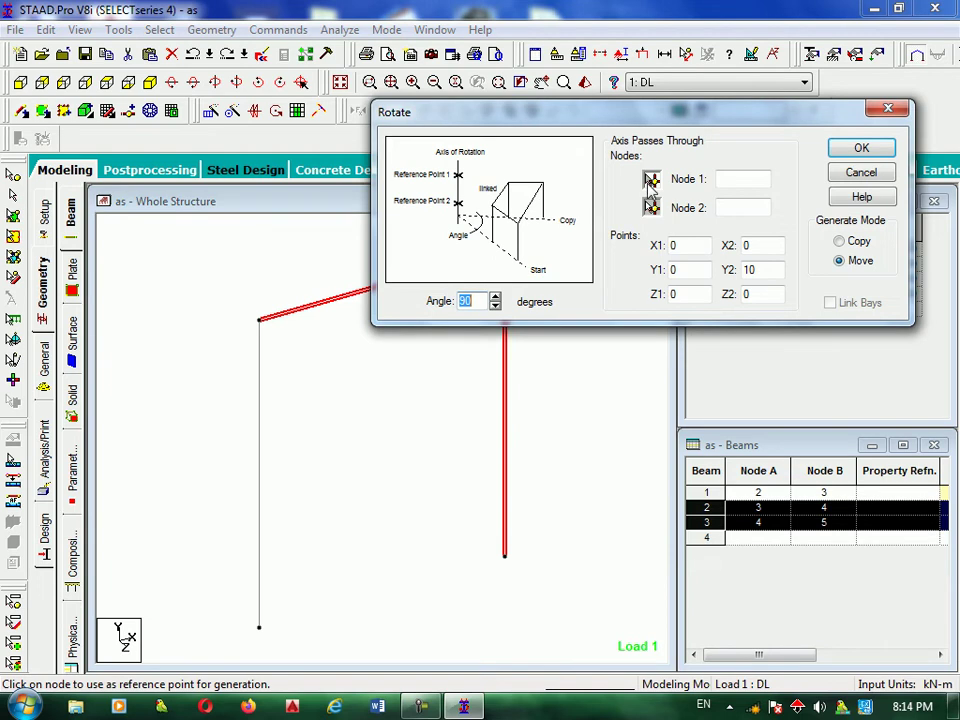
left_click(259, 321)
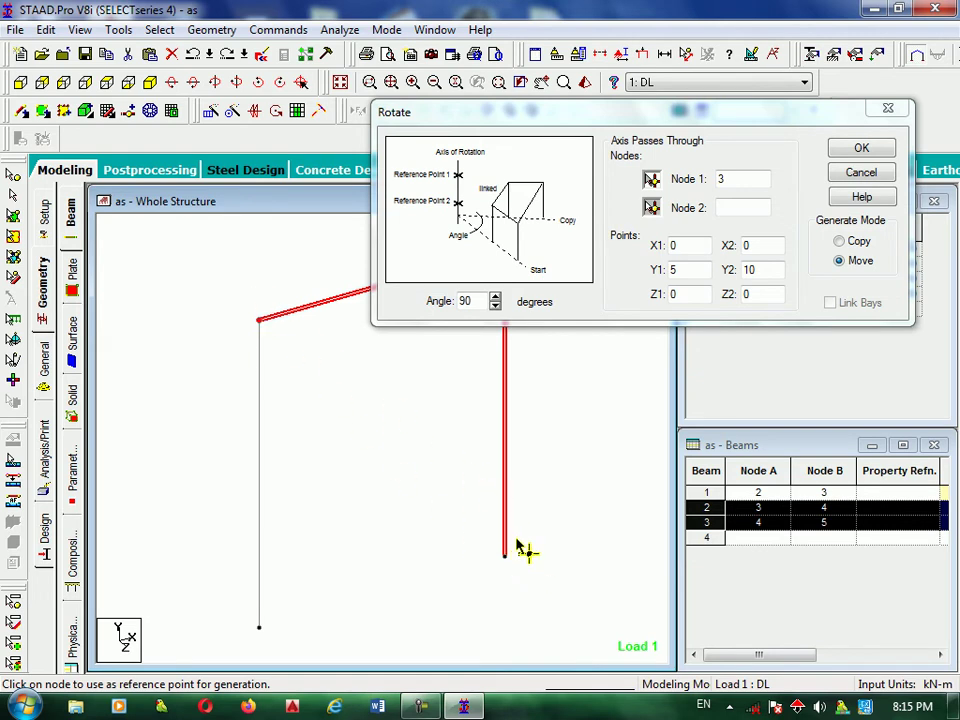
left_click(259, 627)
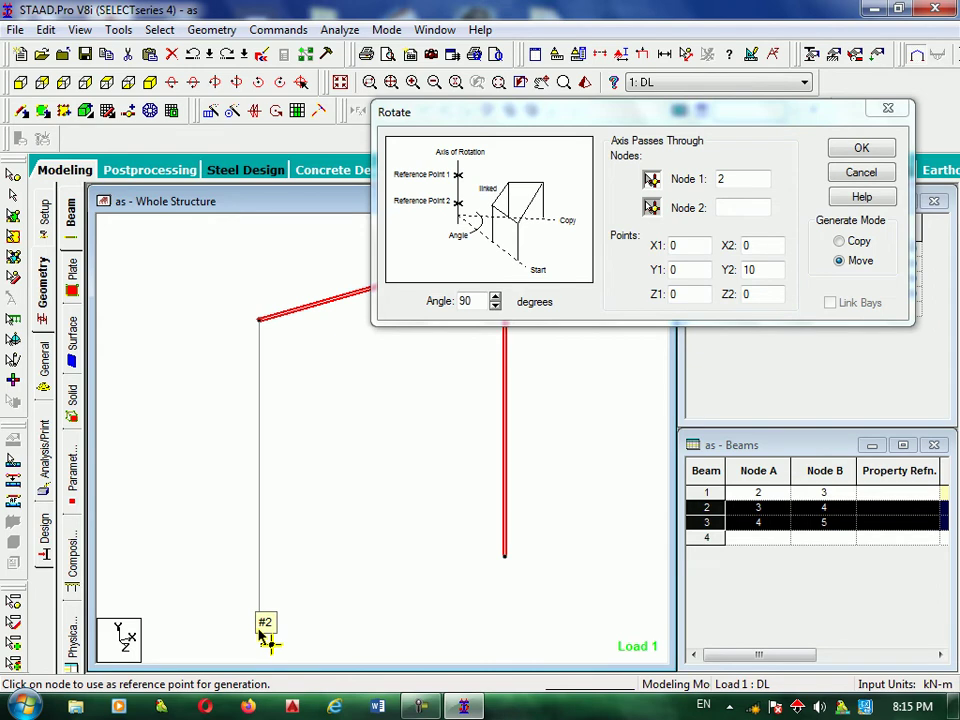
left_click(651, 208)
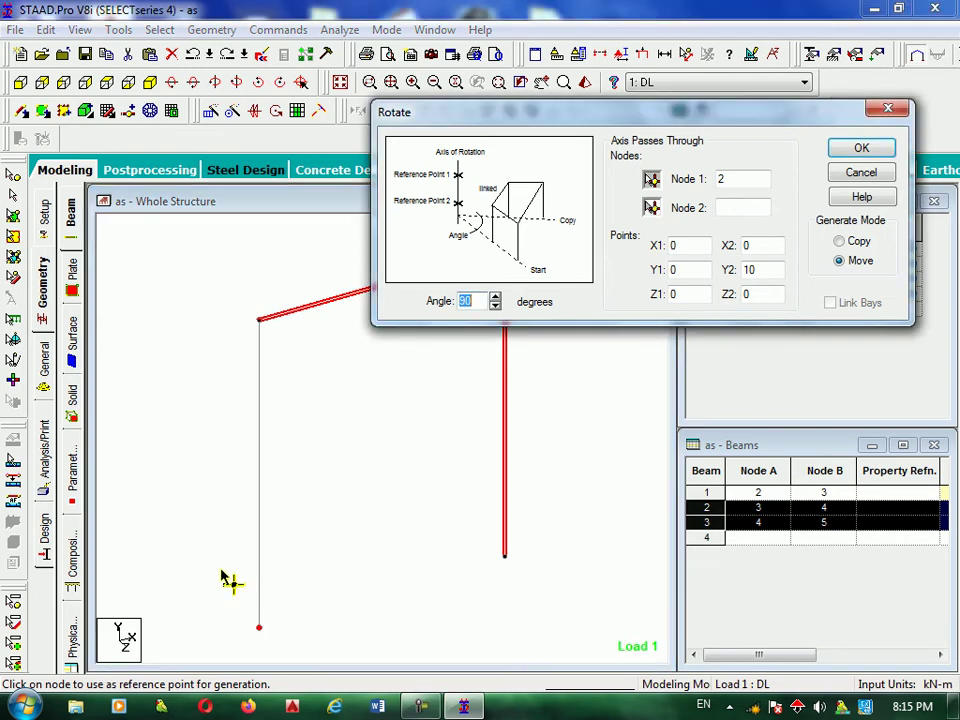
left_click(260, 630)
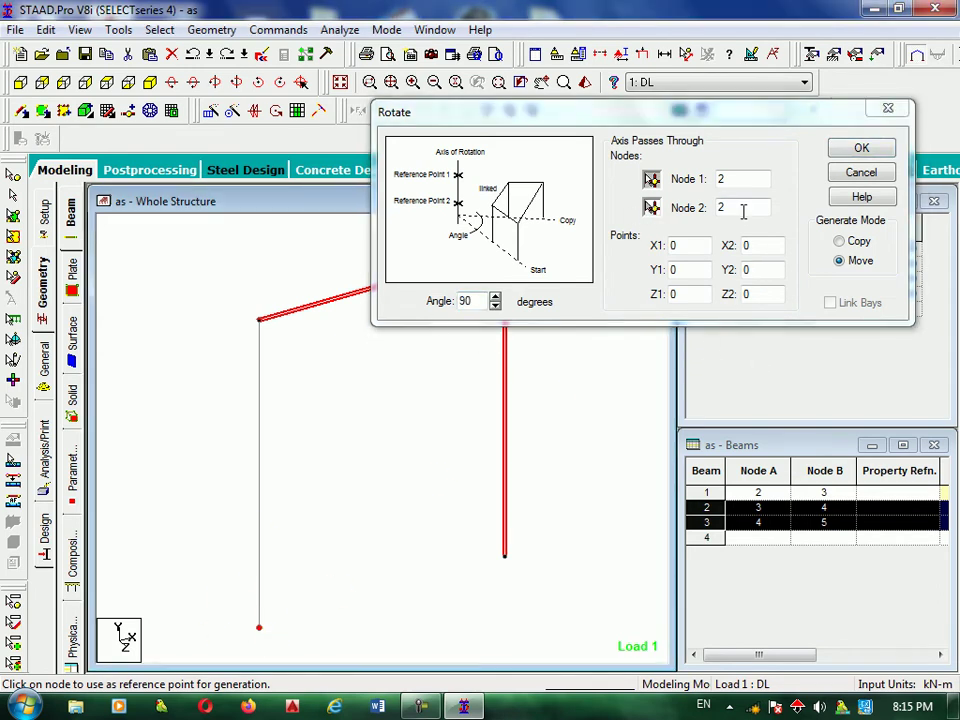
left_click(651, 180)
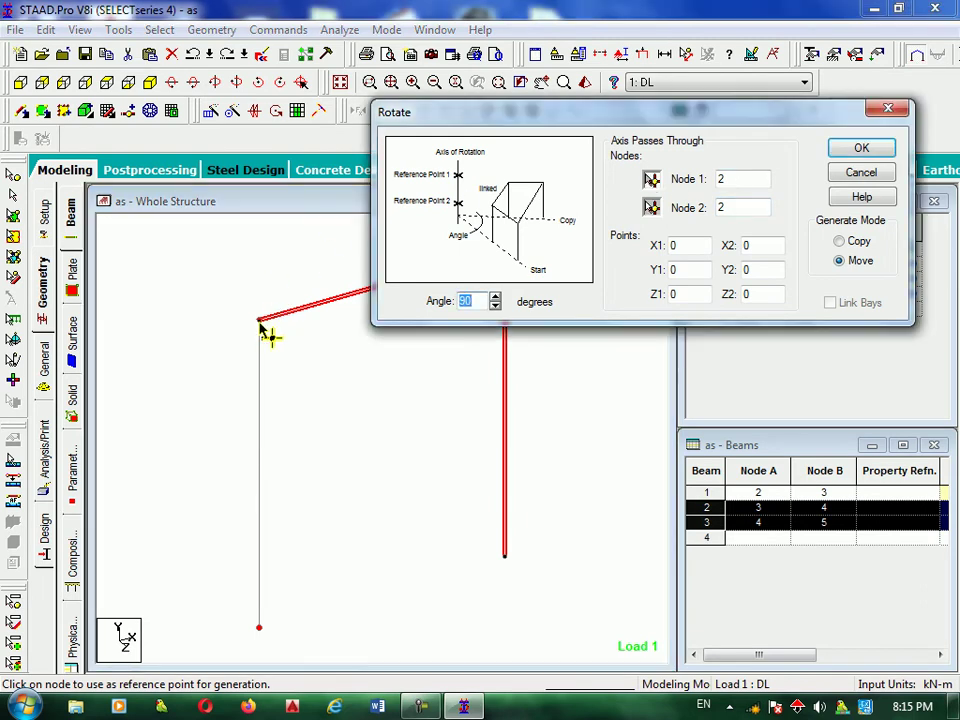
left_click(260, 321)
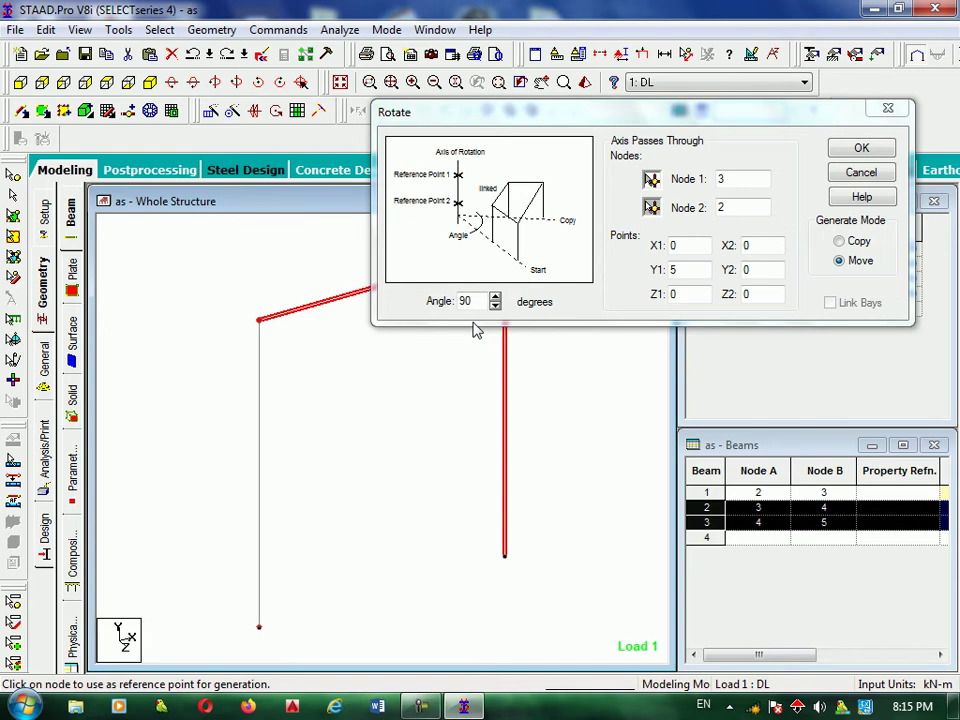
left_click(858, 243)
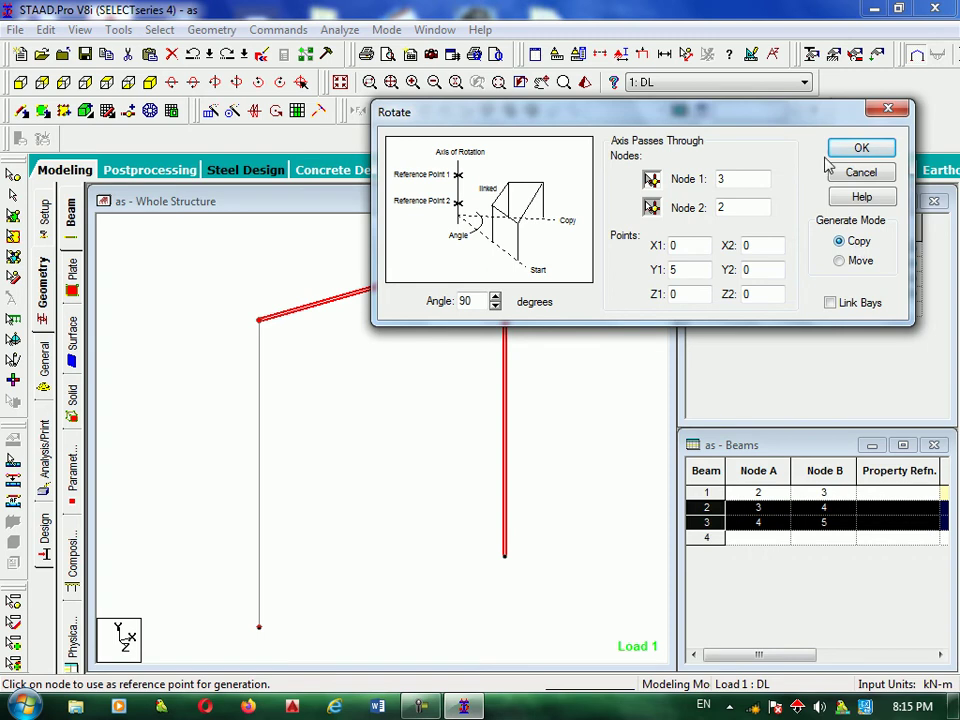
left_click(862, 150)
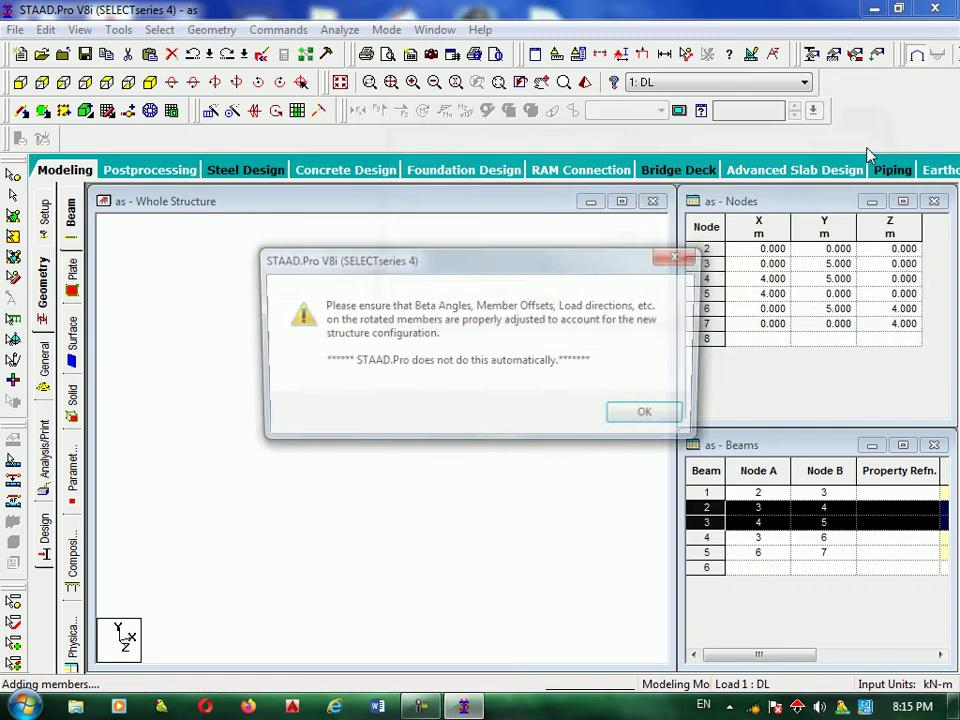
left_click(668, 422)
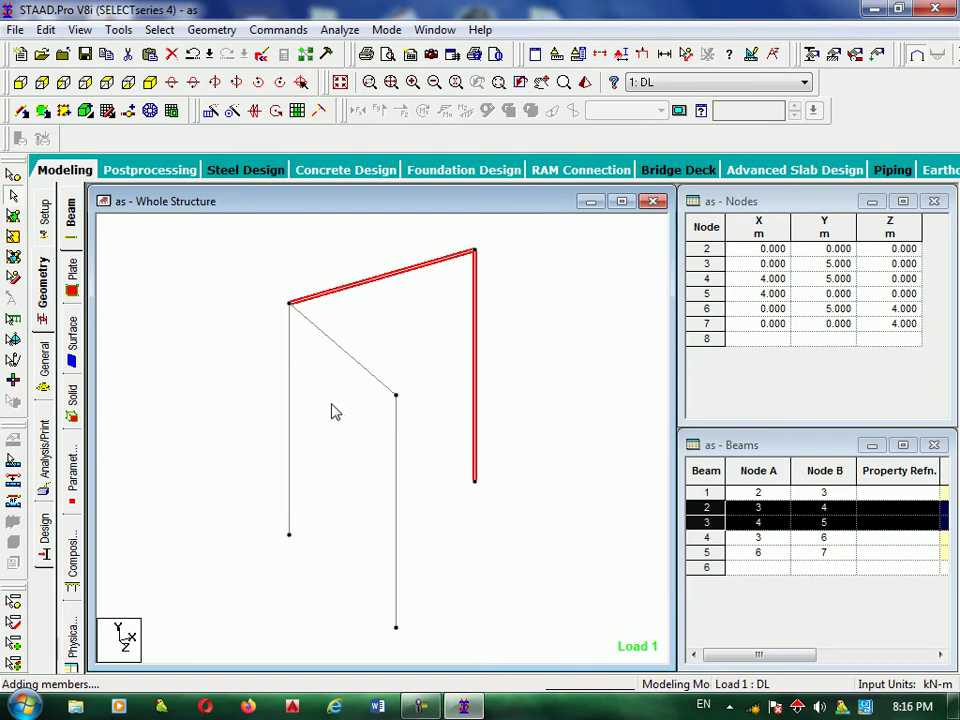
Rotate another copy of the selected beam and column by -45 degrees about the axis through nodes 3 and 2
left_click(277, 111)
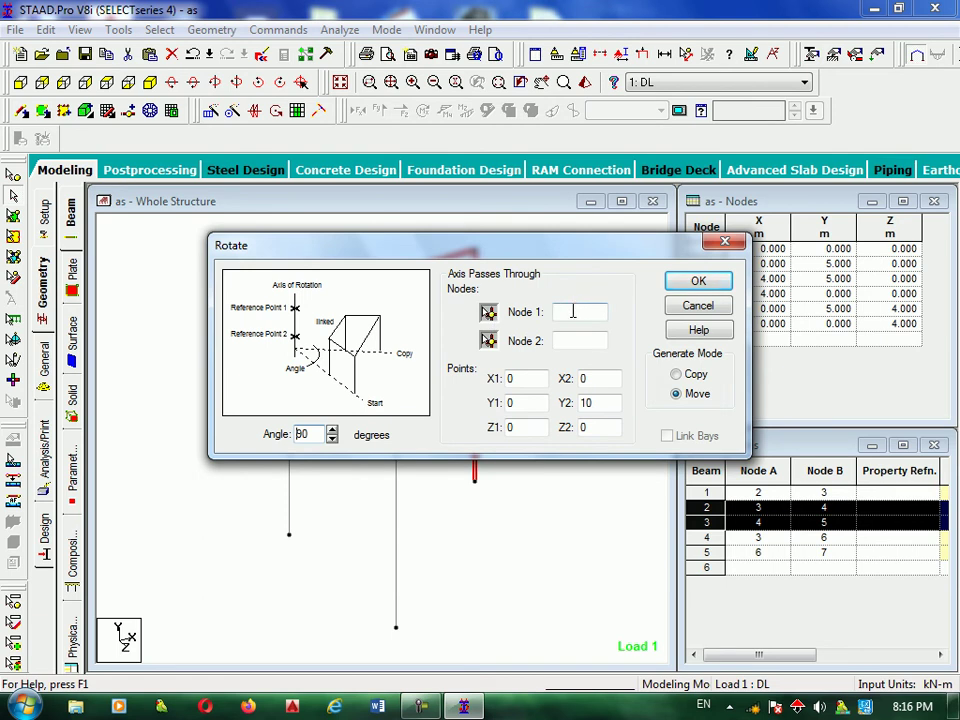
left_click_drag(471, 250, 508, 348)
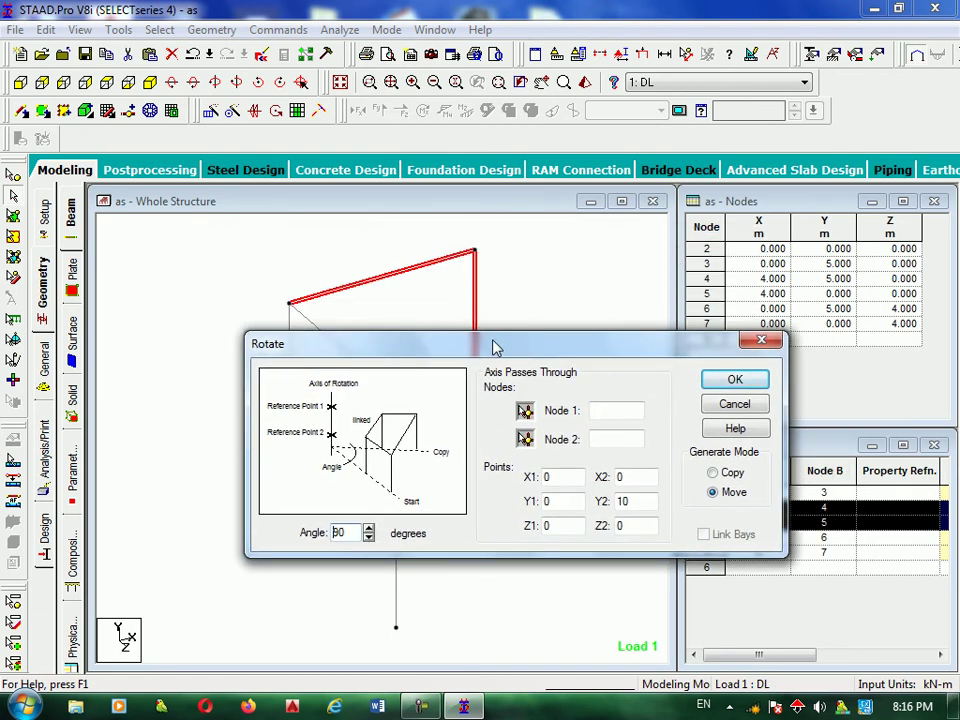
left_click(525, 410)
left_click(291, 303)
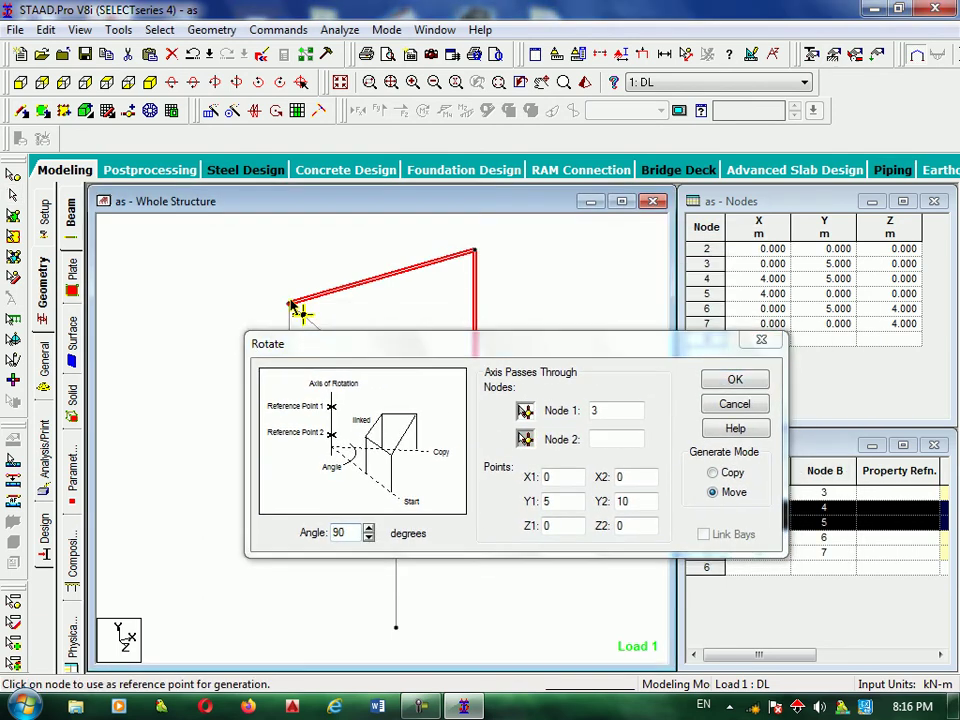
left_click_drag(388, 347, 582, 282)
left_click(721, 373)
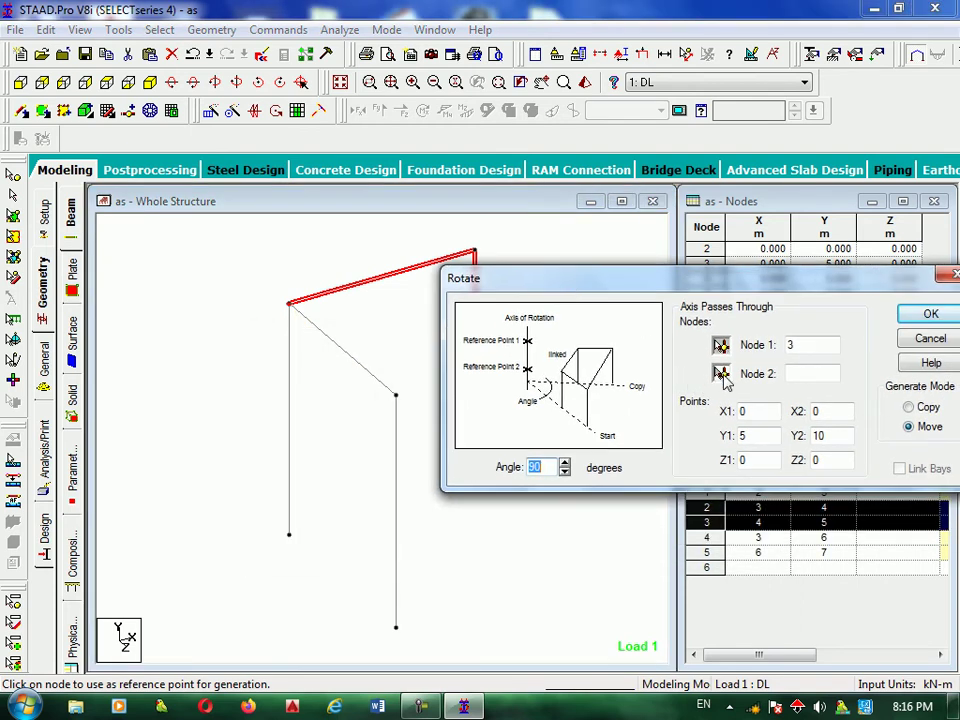
left_click(290, 537)
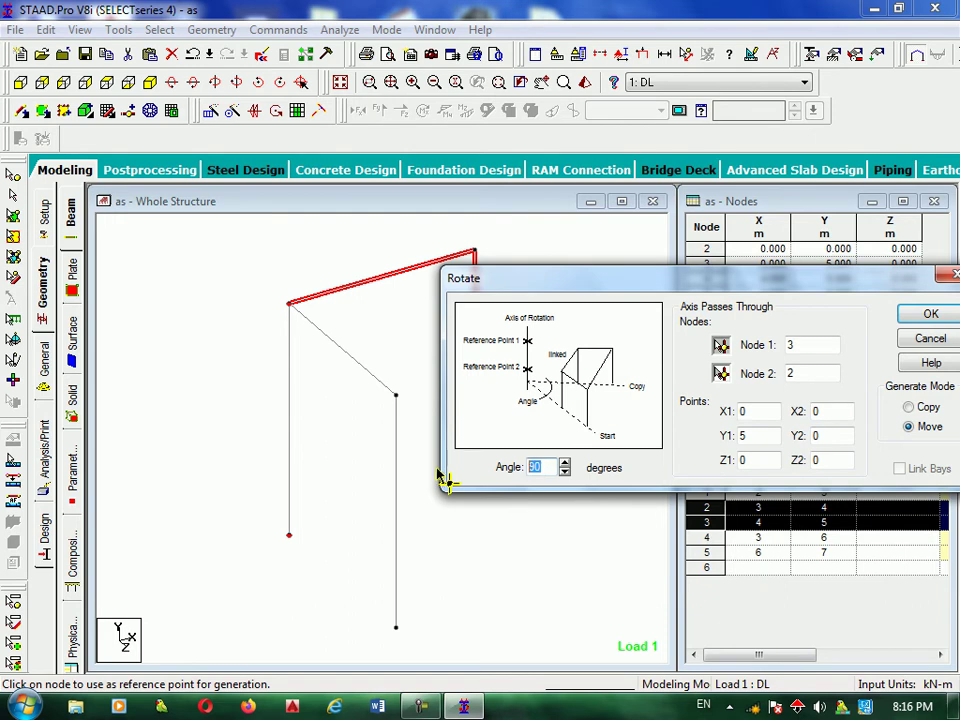
type("-45")
left_click_drag(720, 282, 555, 270)
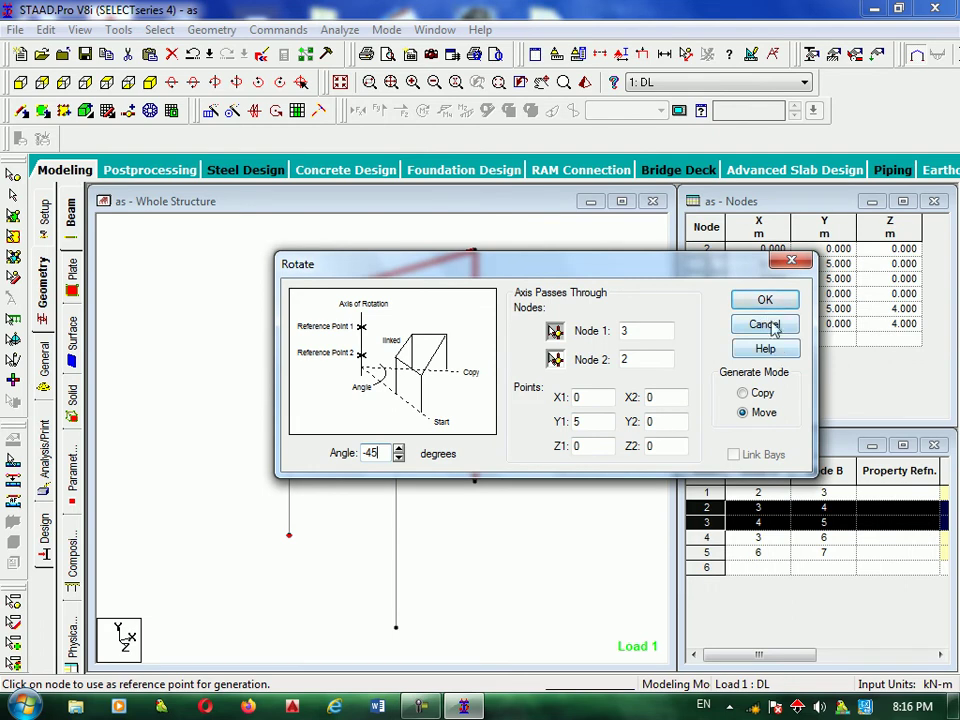
left_click(755, 394)
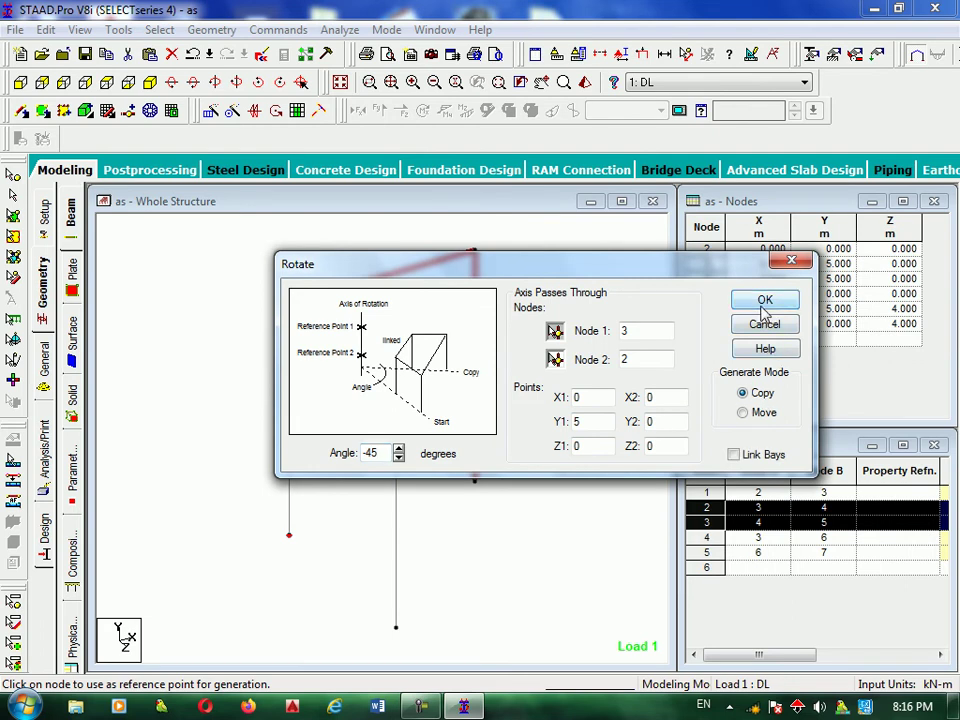
left_click(765, 301)
left_click(653, 417)
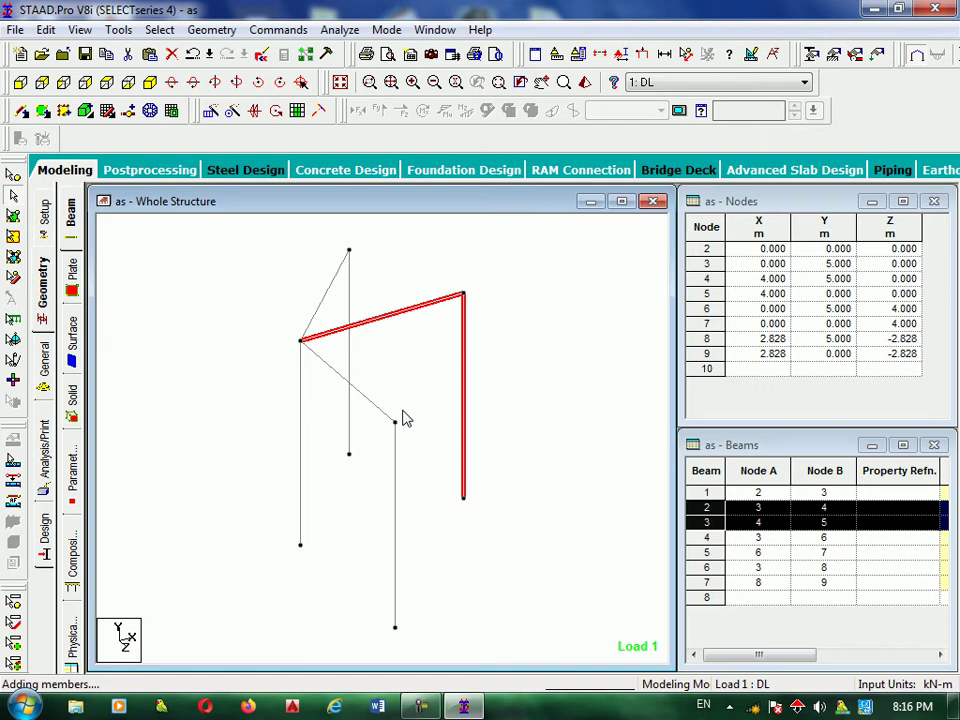
Undo both rotated copies, back to the single portal frame
left_click(186, 61)
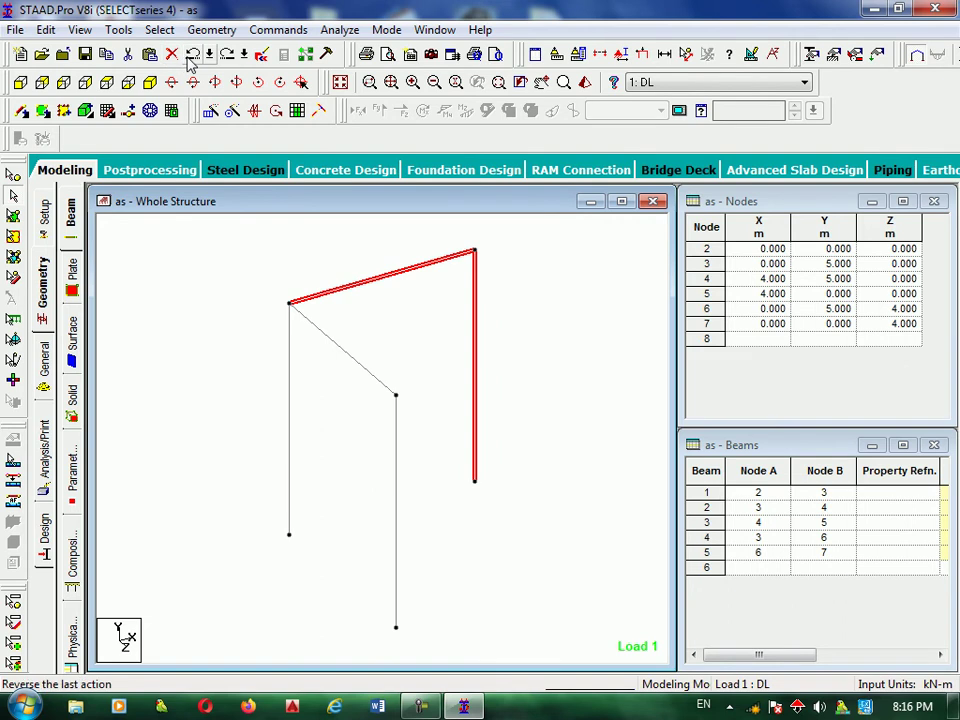
left_click(189, 60)
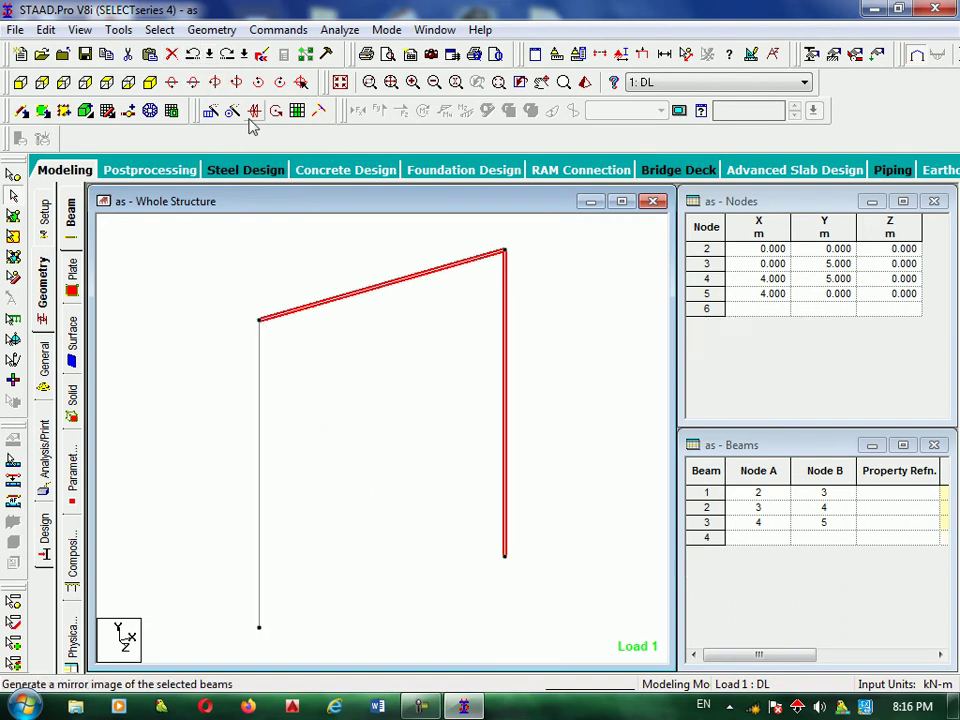
Select the whole portal frame and set up a mirror about the X-Y plane with node 3 as the node on the plane
mouse_move(544, 252)
left_mouse_down()
mouse_move(214, 596)
mouse_move(178, 600)
left_mouse_up()
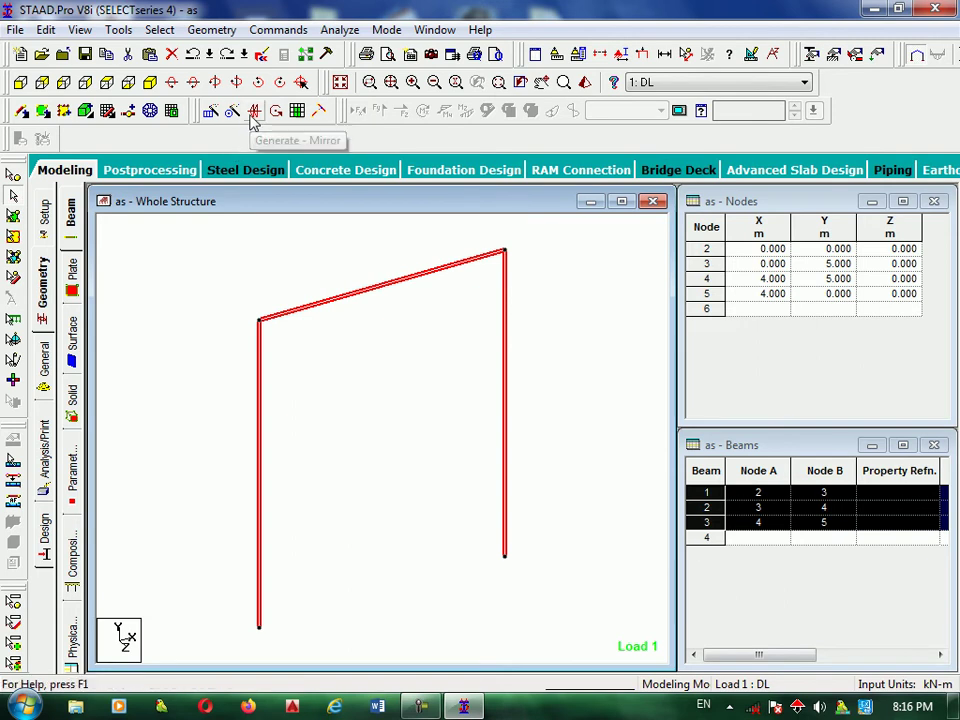
left_click(253, 112)
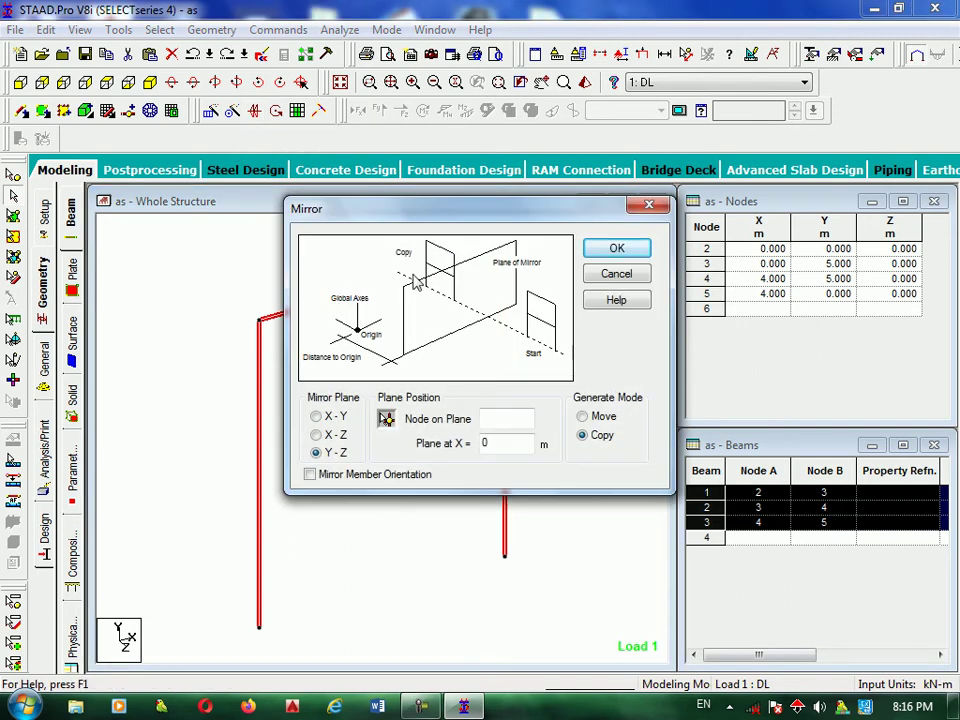
left_click_drag(434, 213, 671, 208)
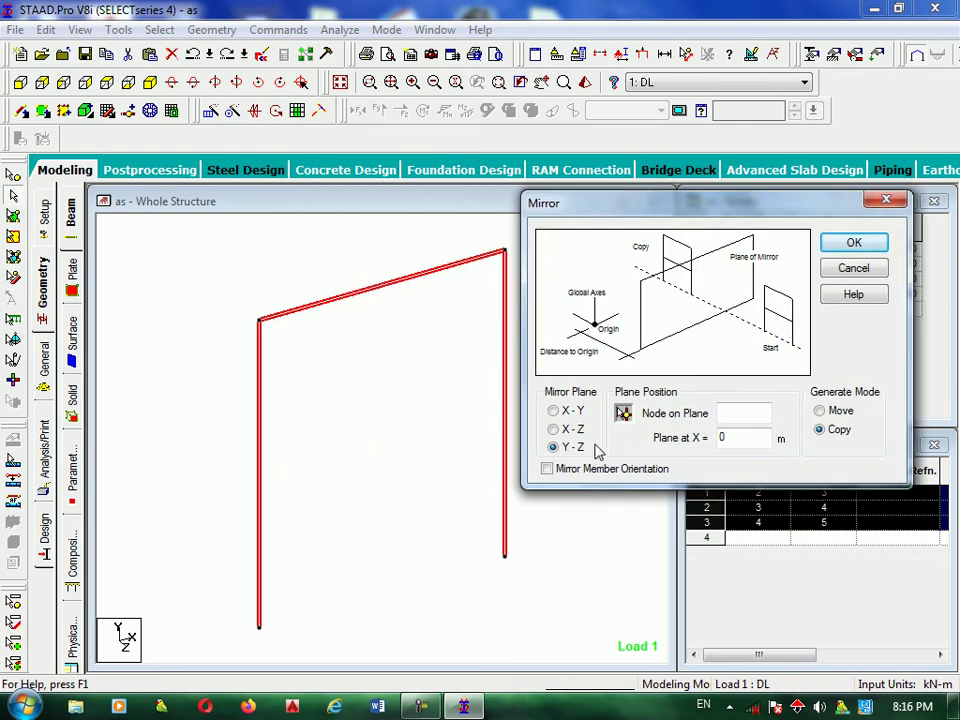
left_click(623, 413)
left_click(261, 321)
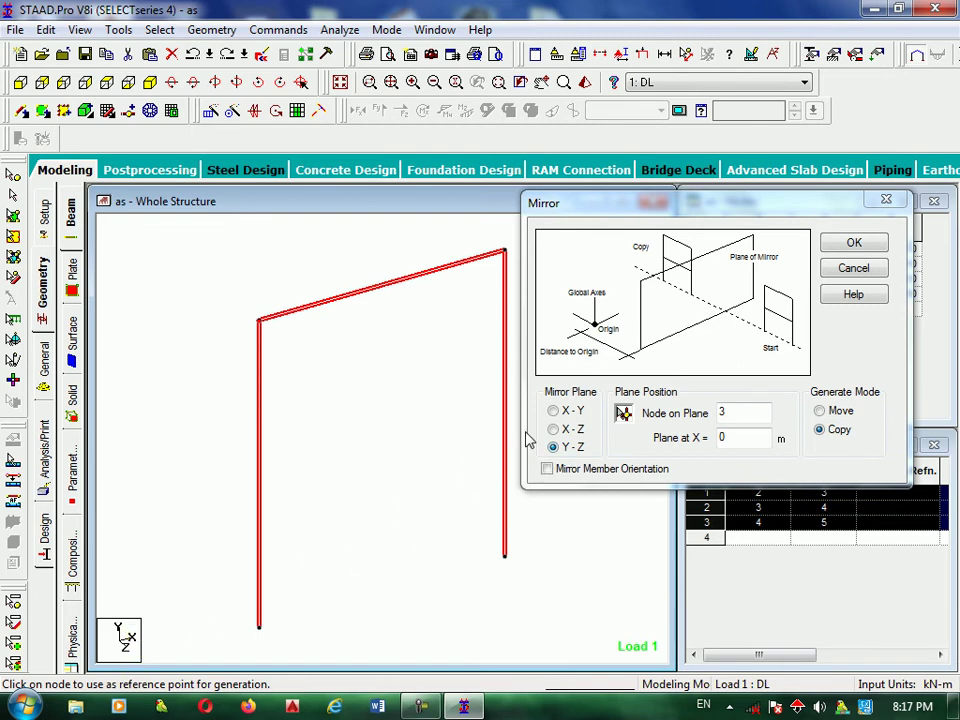
left_click(556, 411)
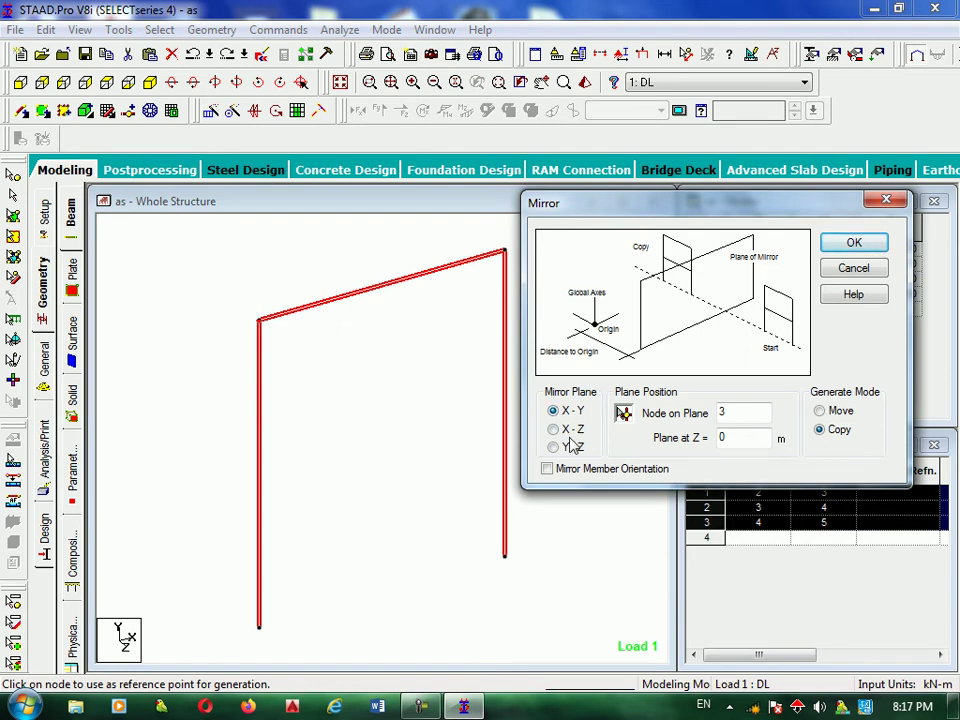
Accept the auto save over the existing file and generate a mirrored copy of the frame with the plane at Z = 5 m
double_click(720, 438)
left_click(838, 412)
left_click(838, 431)
double_click(724, 437)
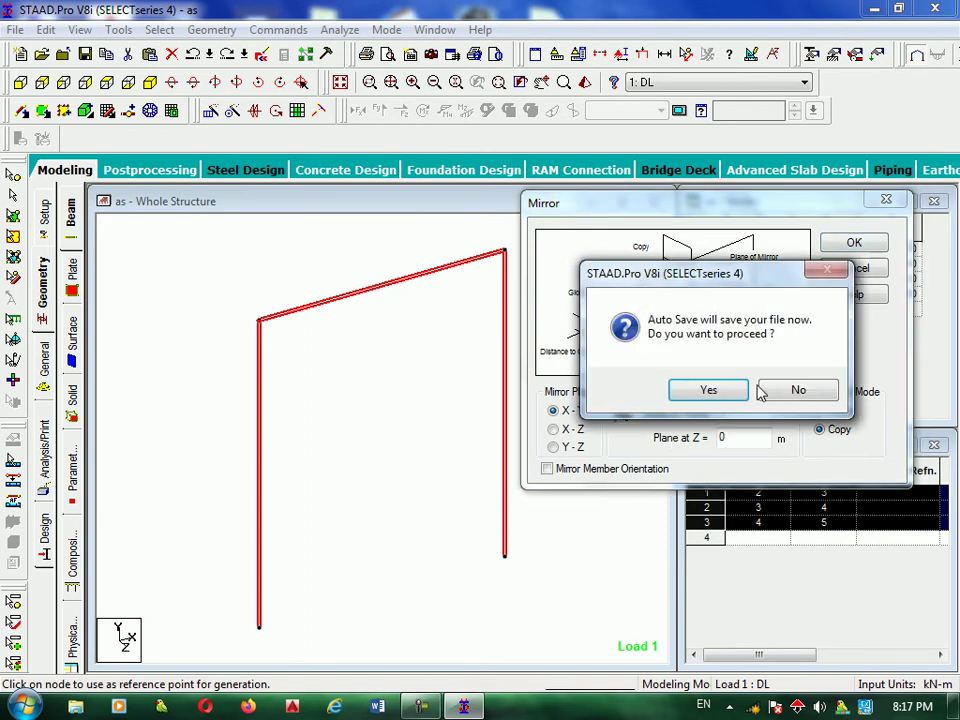
left_click(735, 389)
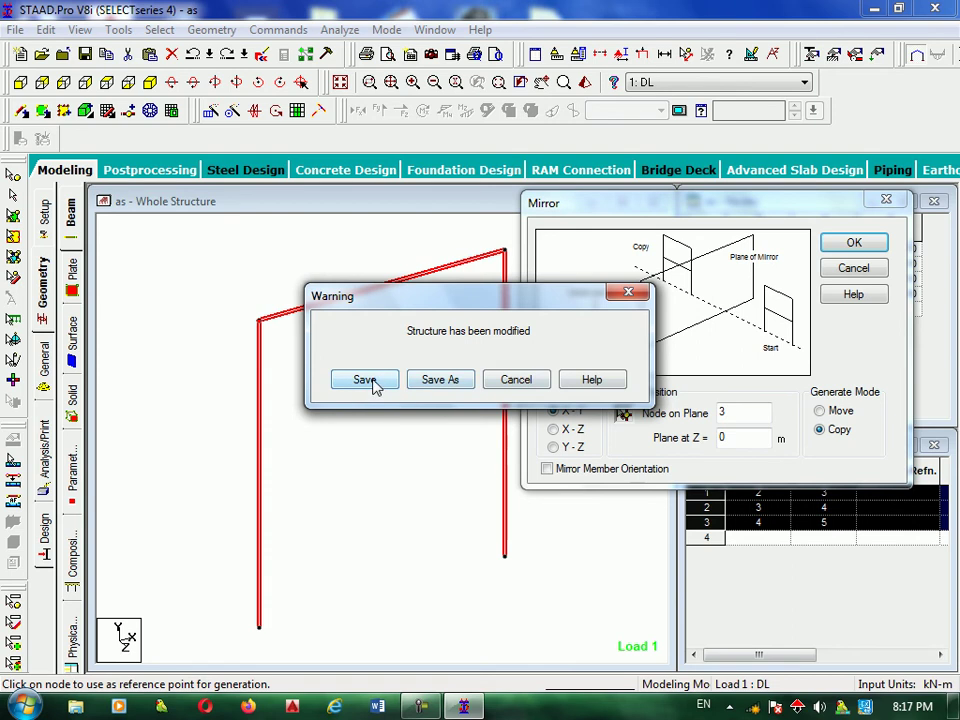
left_click(375, 384)
type("5")
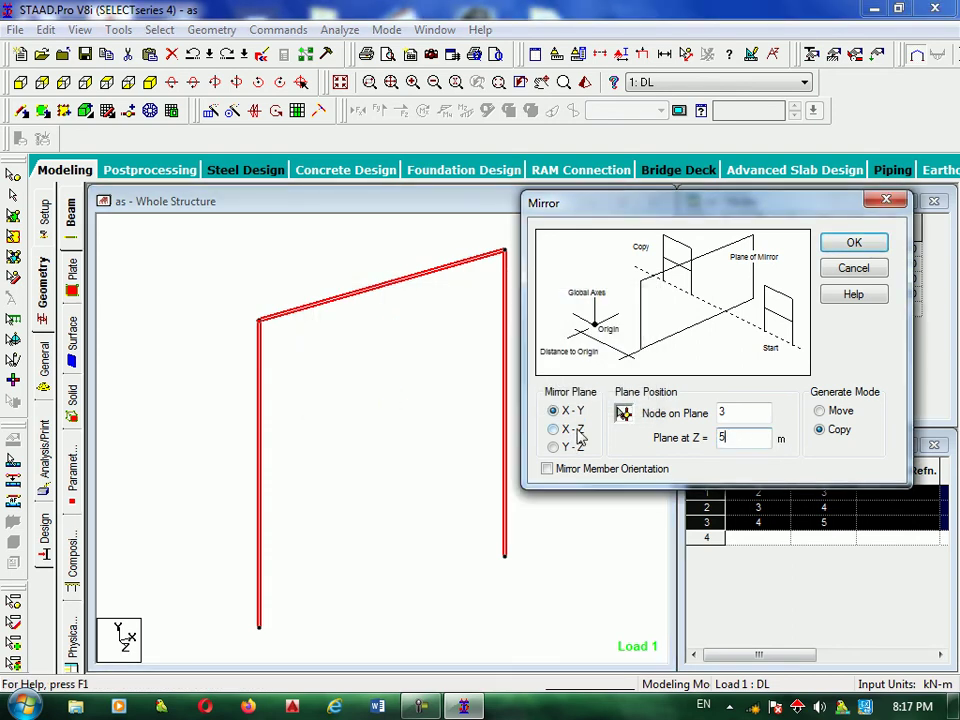
left_click(853, 243)
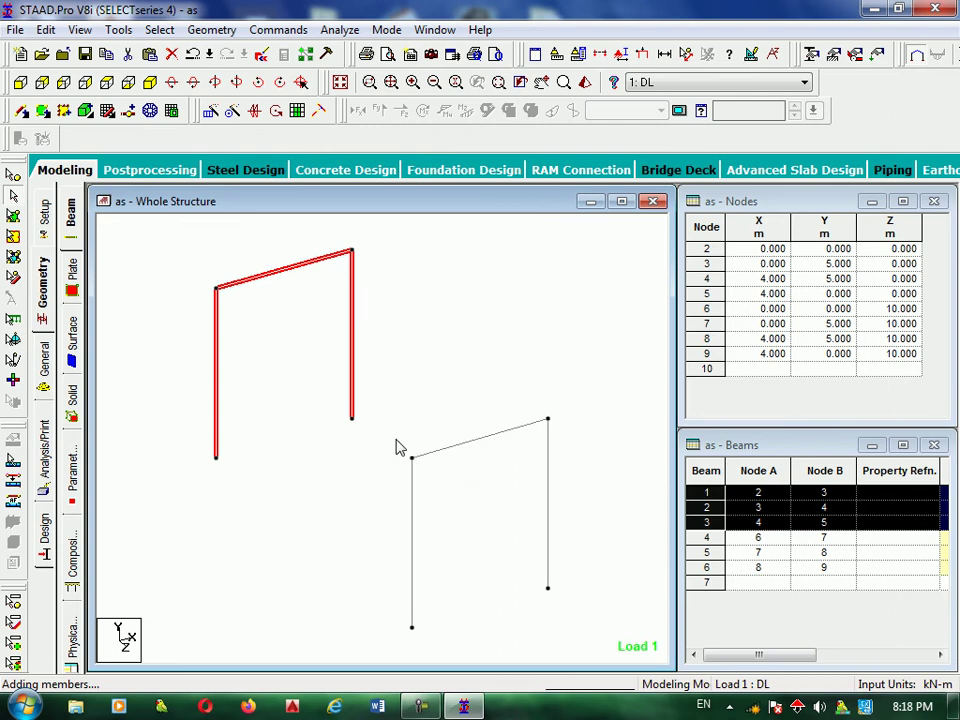
Measure the distance between the X = 0 top nodes of the original and mirrored frames
left_click(20, 111)
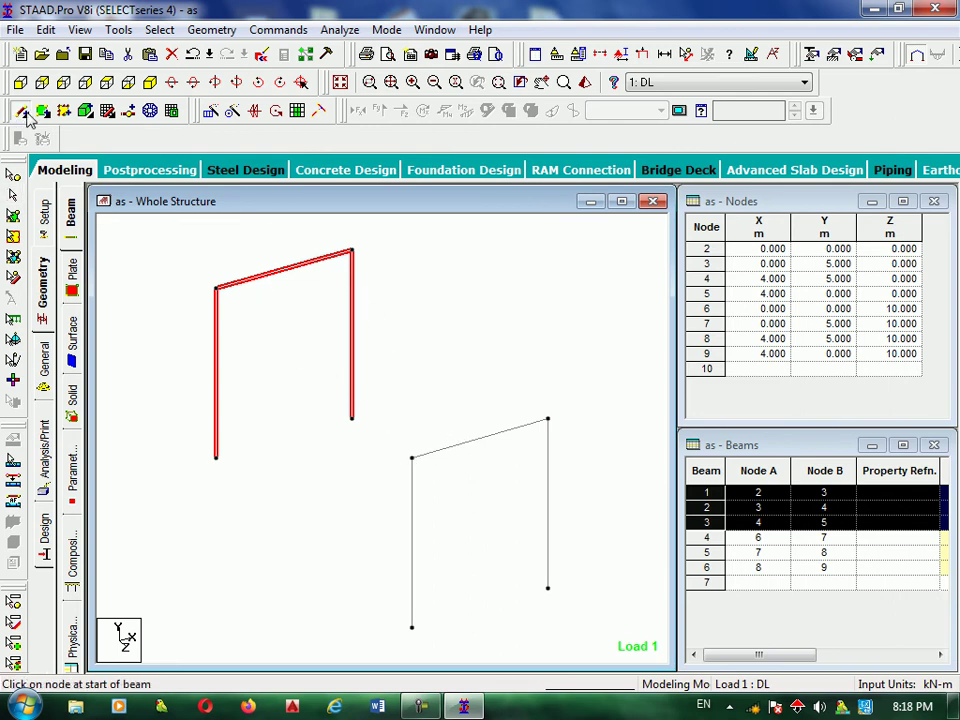
left_click(685, 55)
left_click(219, 293)
left_click(414, 461)
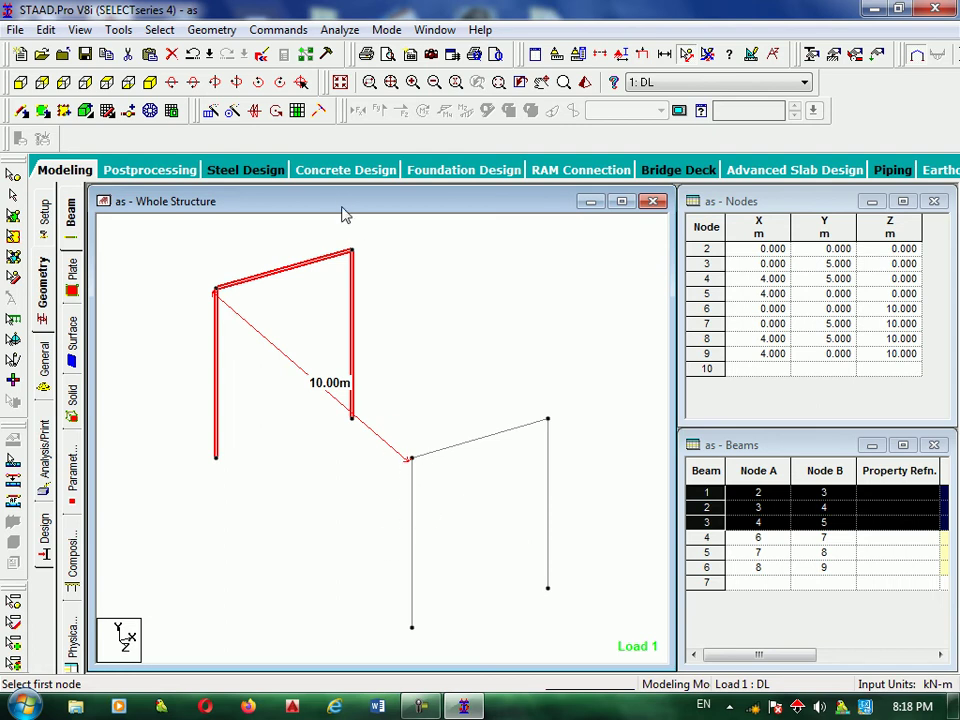
Undo the mirrored copy and delete the three beams of the remaining portal frame together with their orphan nodes
left_click(193, 54)
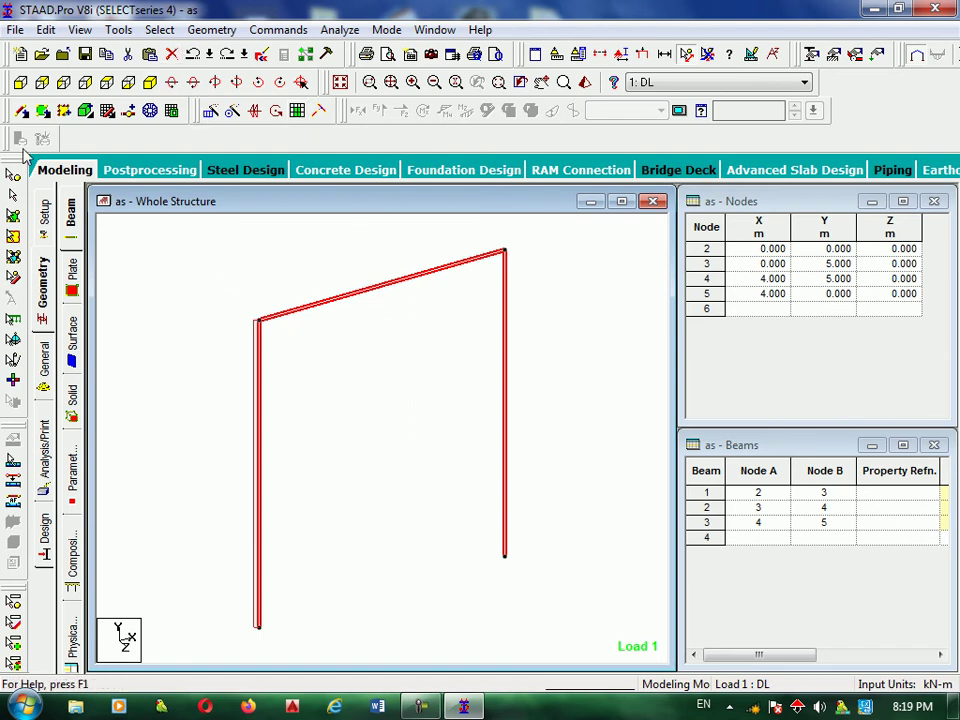
left_click(149, 53)
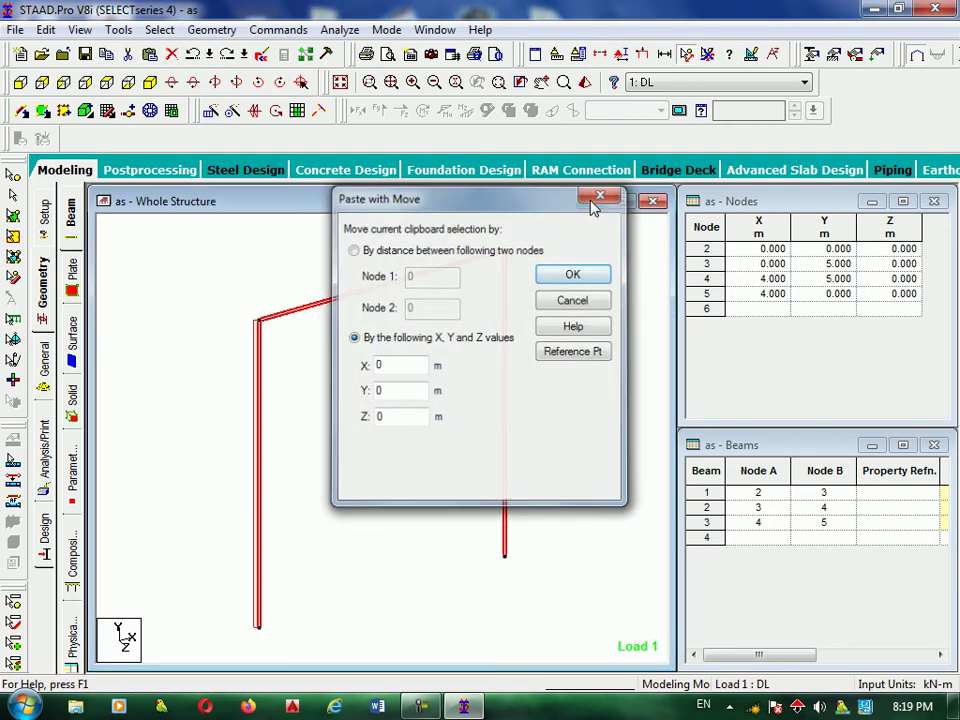
left_click(601, 193)
left_click(128, 53)
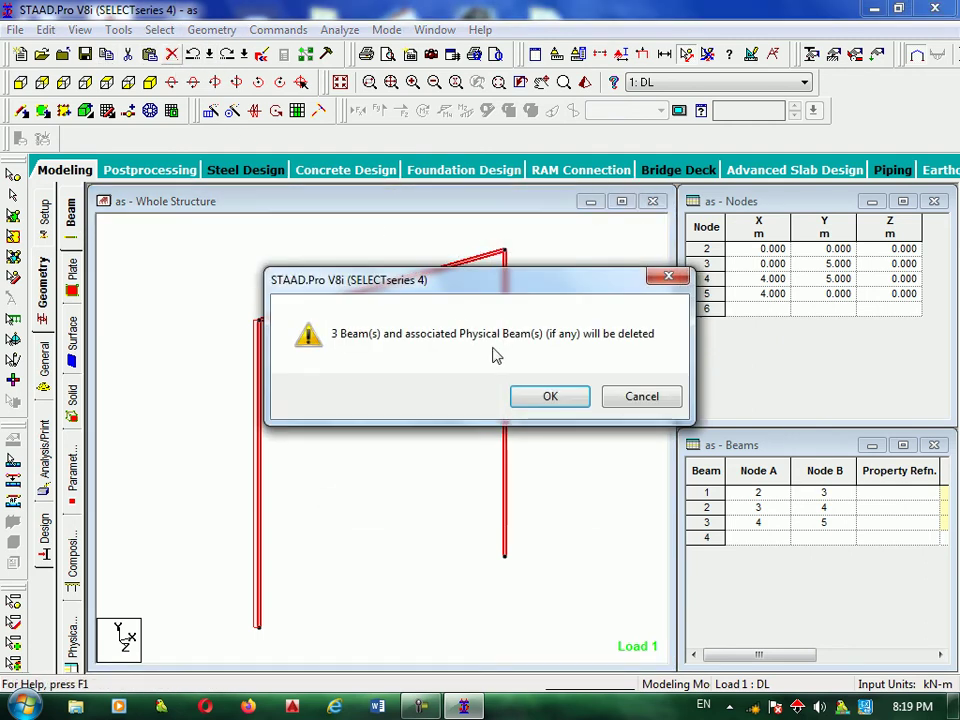
left_click(527, 396)
left_click(527, 396)
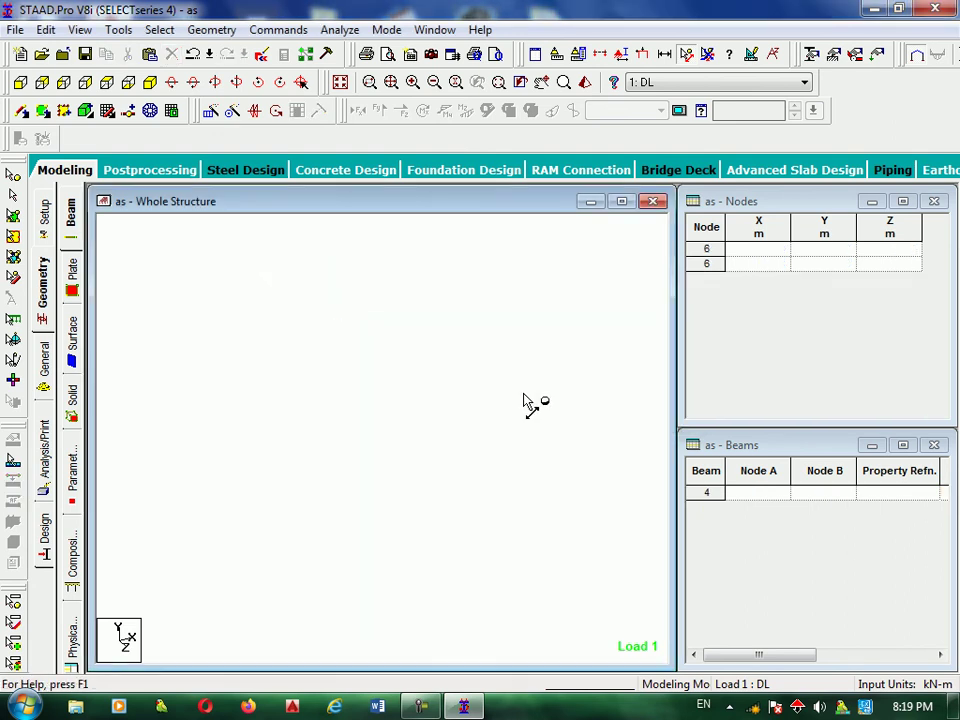
Turn on the default linear grid, set it to the X-Z plane, and view it from above
left_click(48, 316)
left_click_drag(788, 196, 785, 136)
left_click(731, 167)
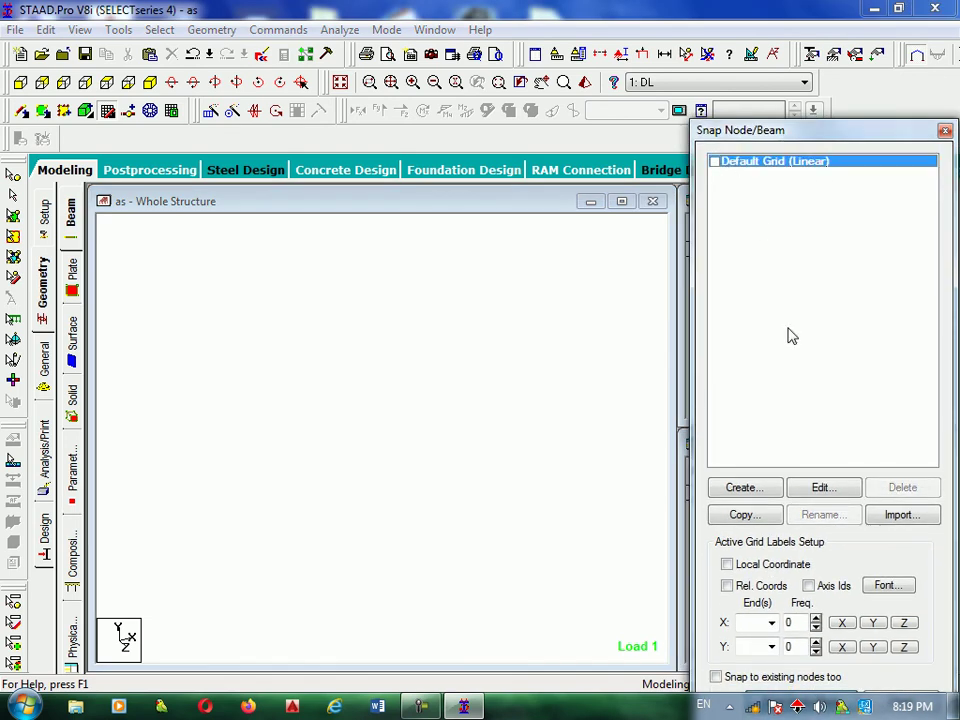
left_click(714, 162)
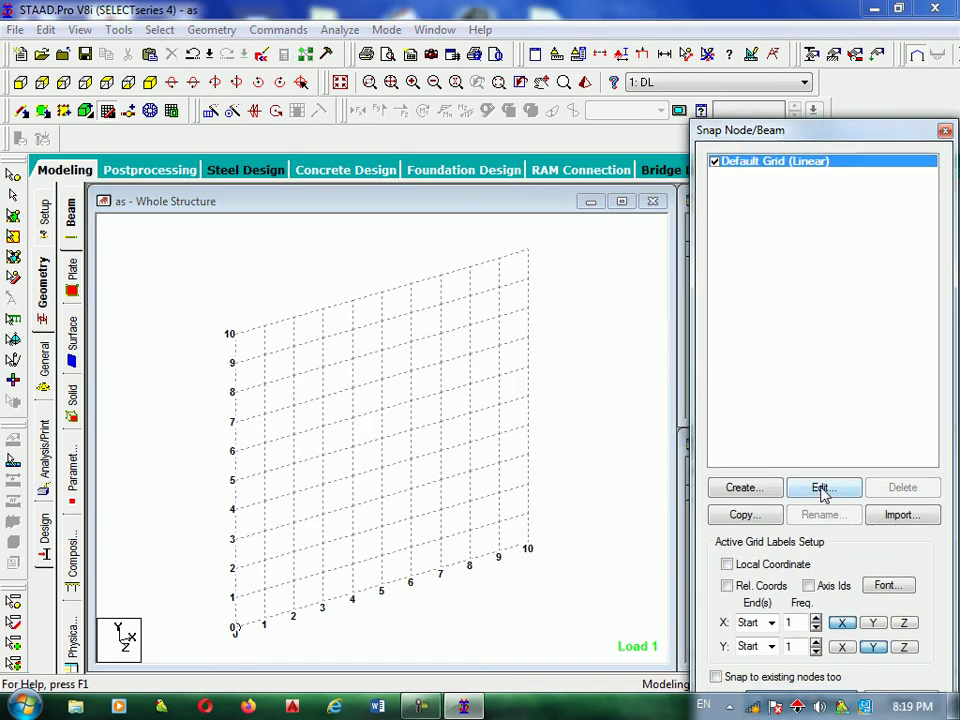
left_click(822, 490)
left_click(447, 265)
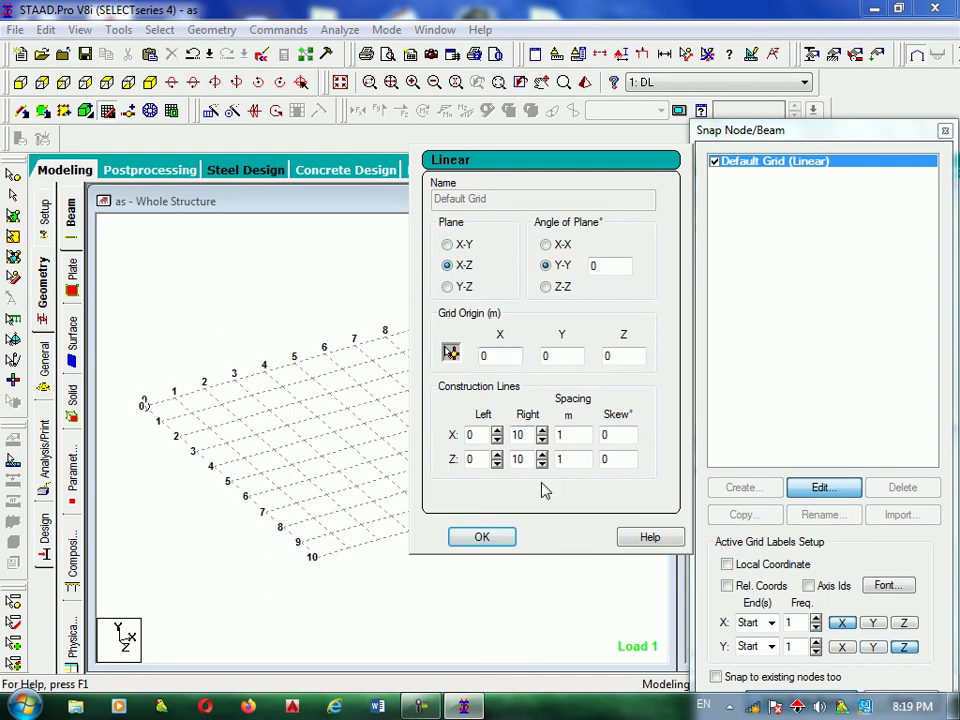
left_click(503, 543)
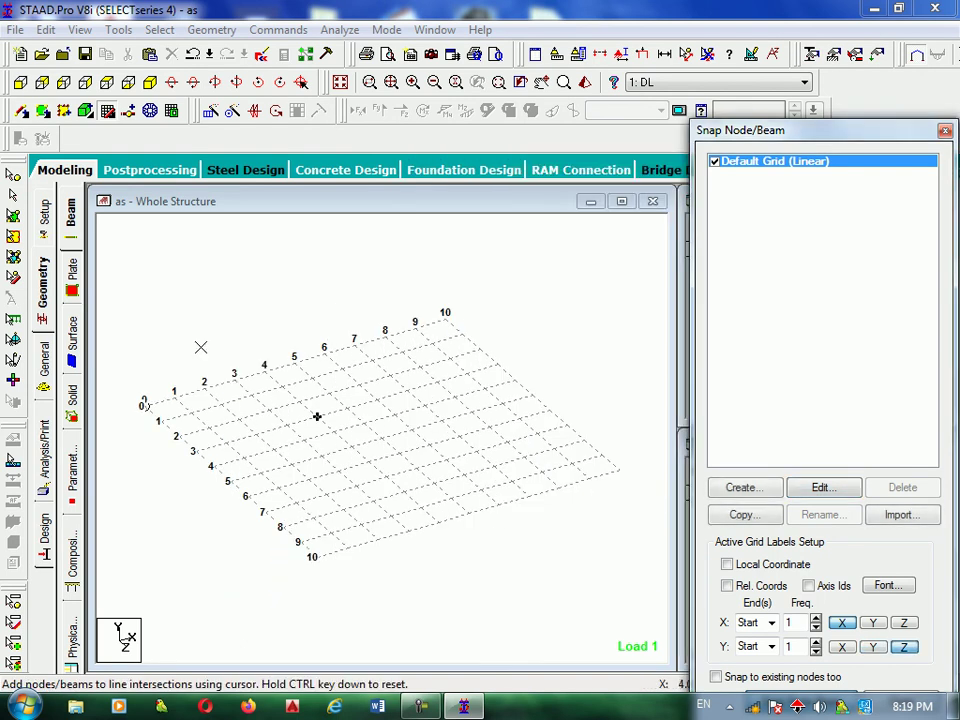
left_click(128, 83)
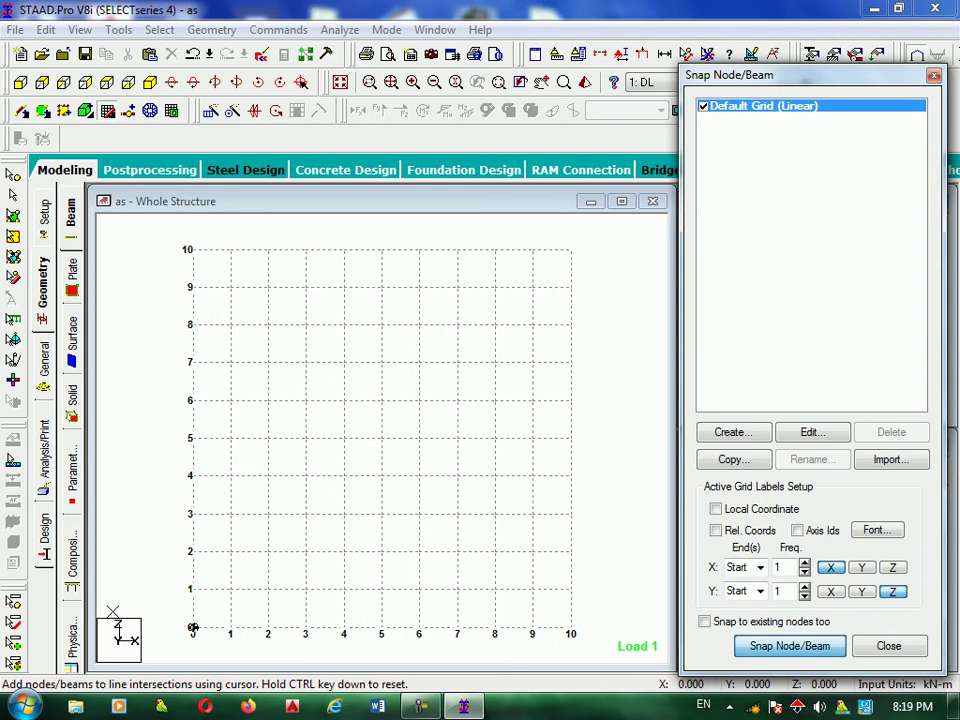
Draw beams on the grid from the origin to Z = 6 m and on to X = 5 m, Z = 6 m
left_click(193, 626)
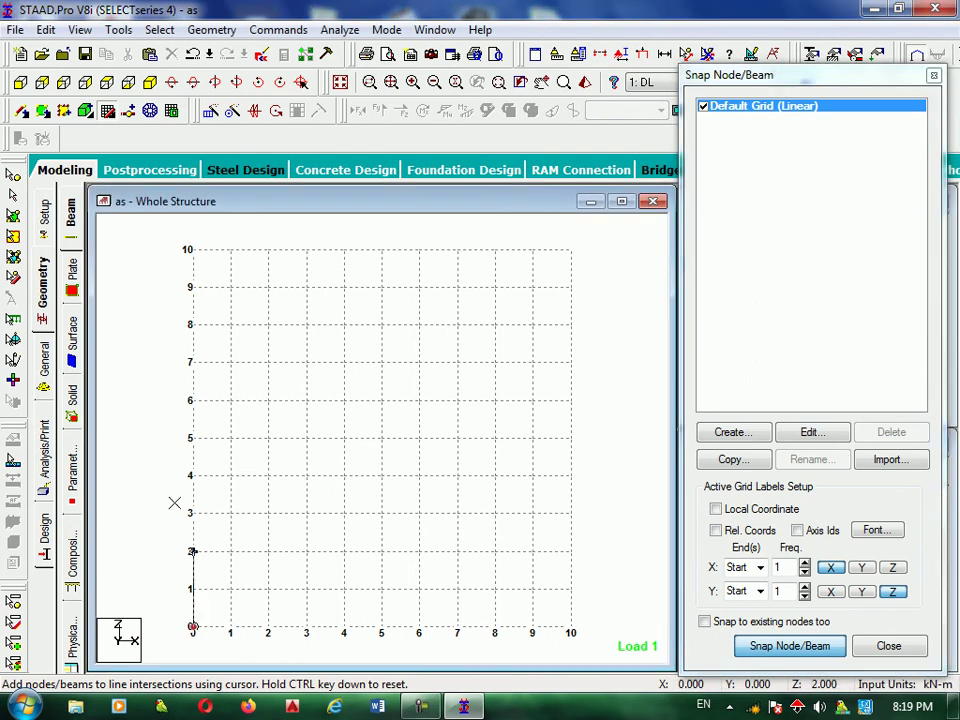
left_click(193, 401)
left_click(381, 401)
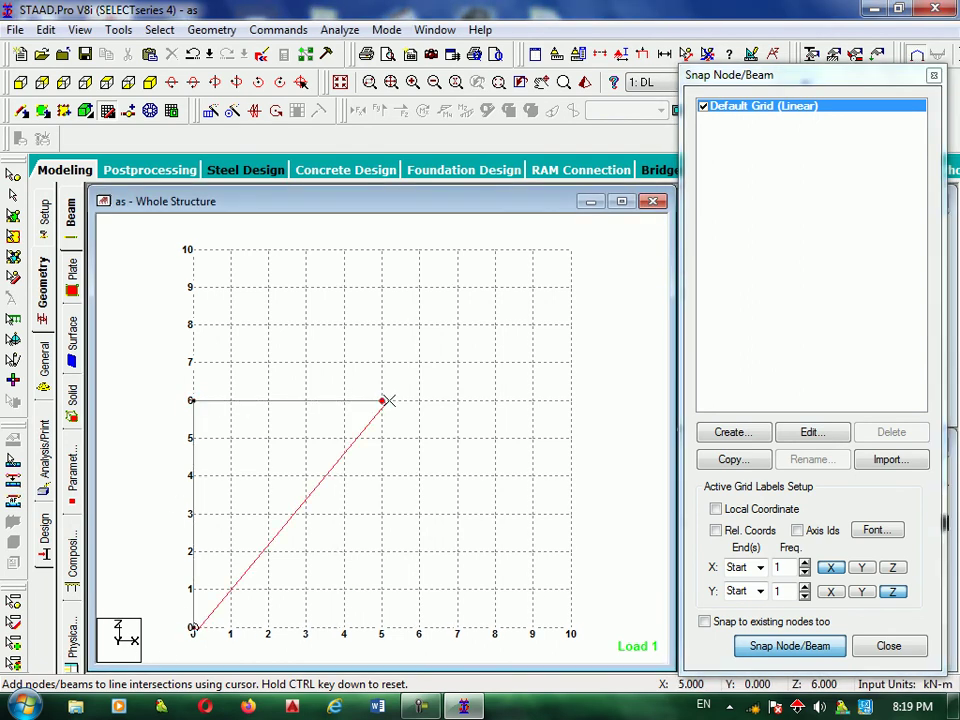
key("Escape")
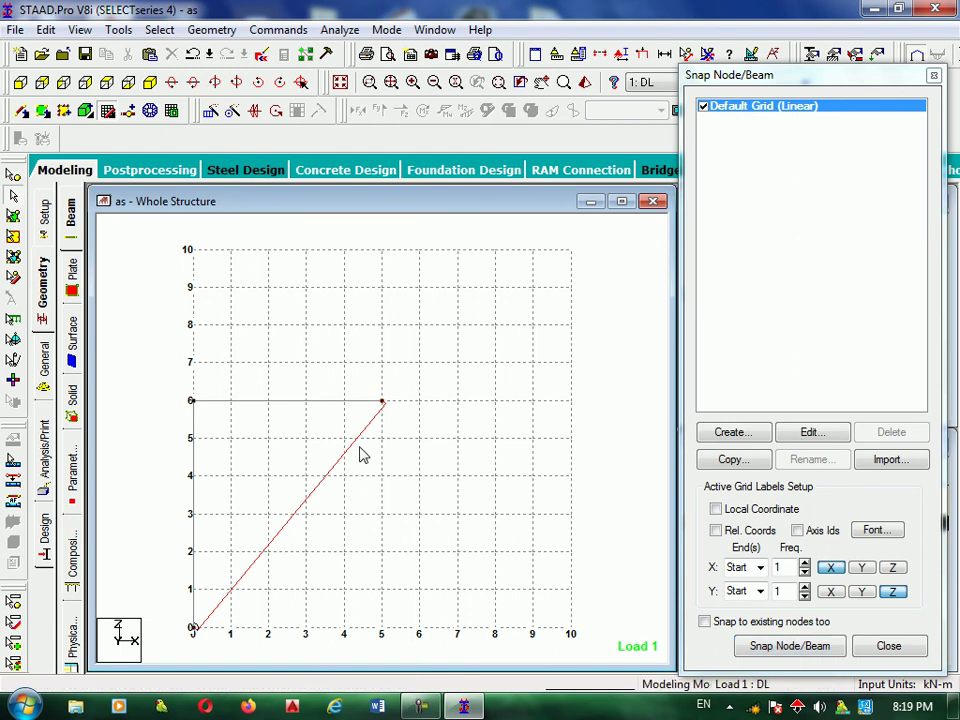
Undo the beams just drawn through the Z = 6 m node
left_click_drag(716, 74, 723, 96)
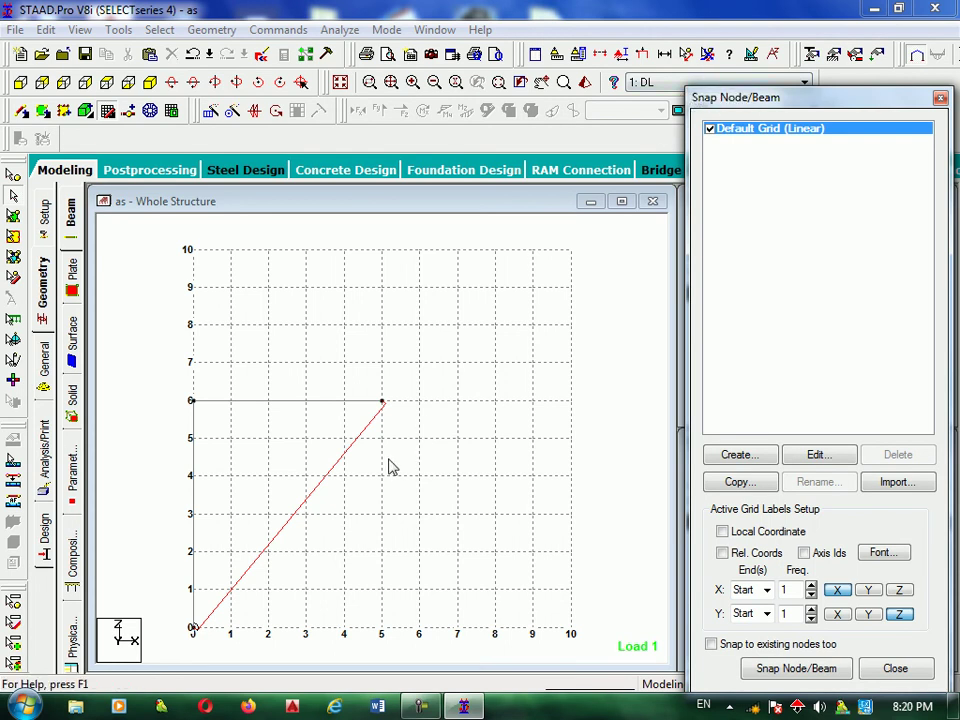
left_click(352, 439)
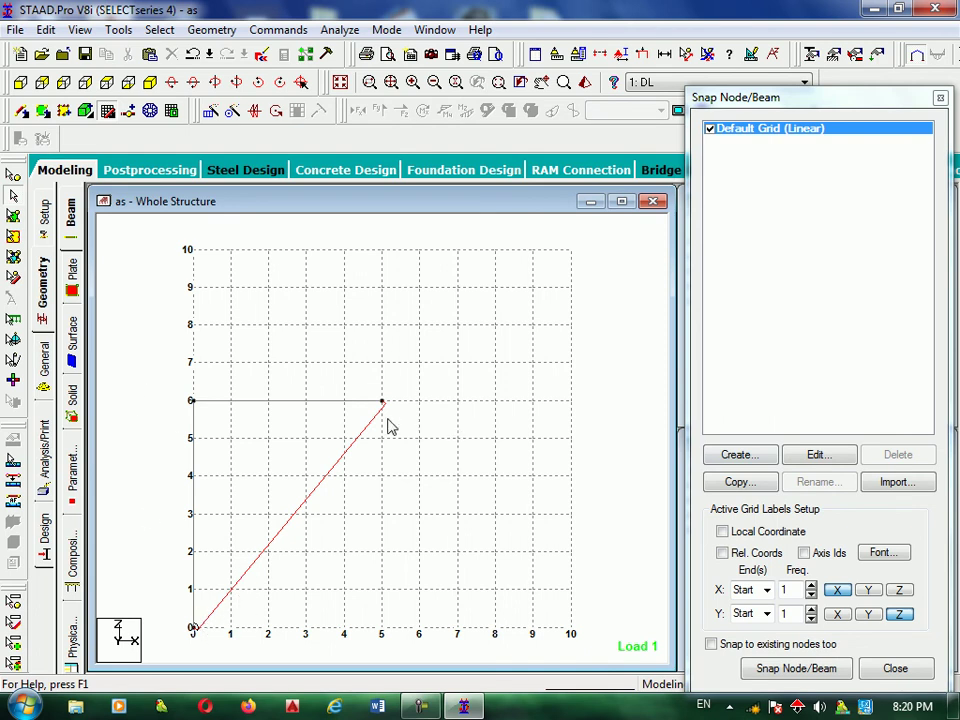
left_click(790, 668)
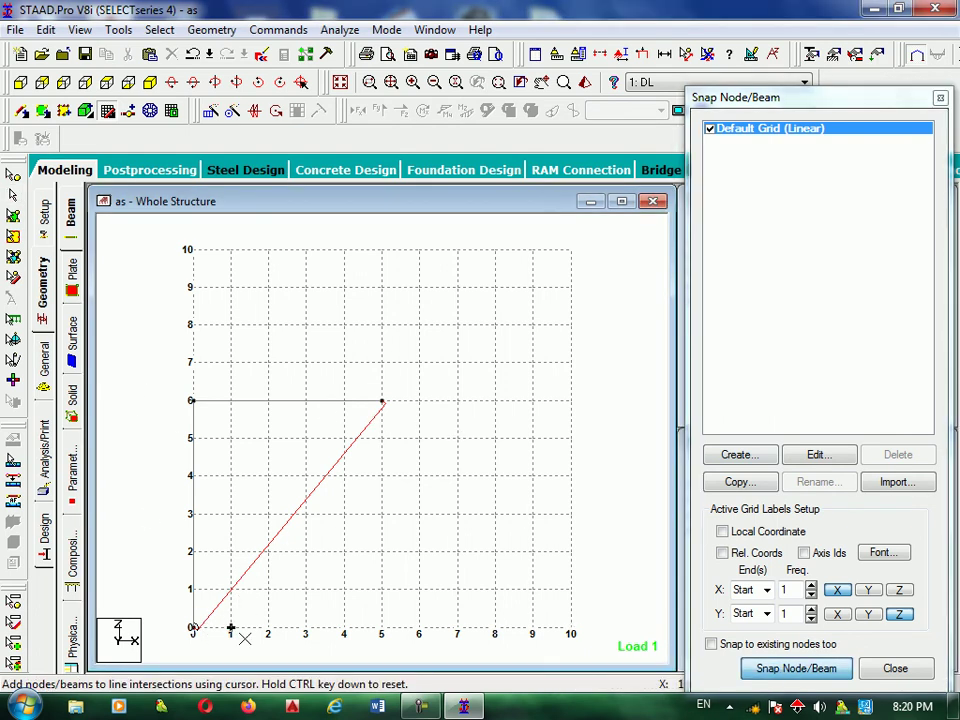
key("ctrl+z")
key("ctrl+z")
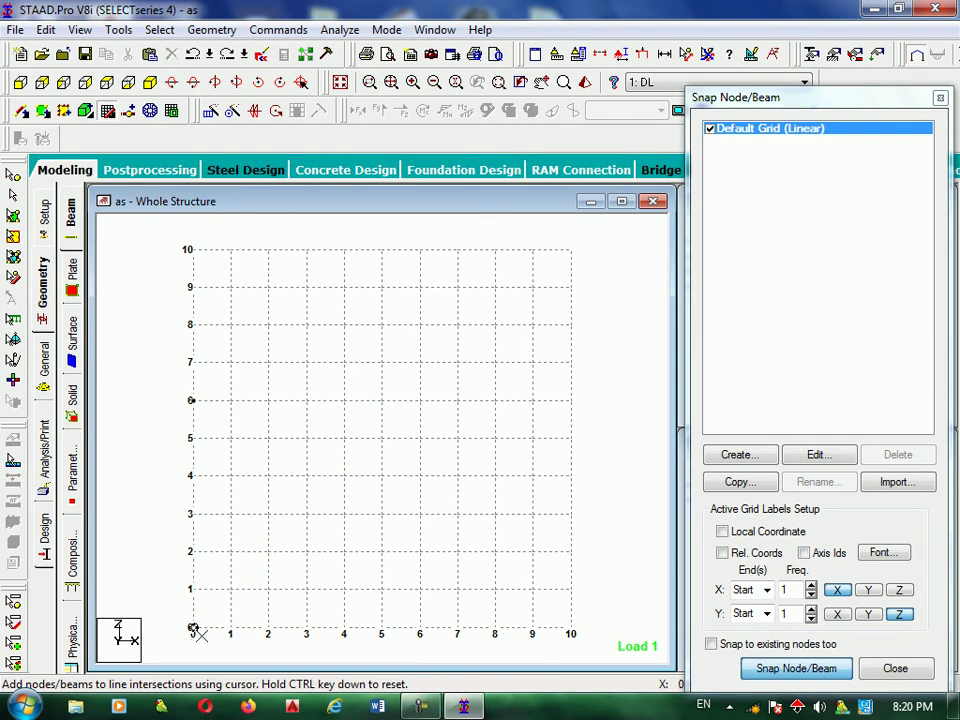
Draw a beam from the origin to Z = 5 m and another from there to X = 5 m, Z = 5 m
left_click(192, 628)
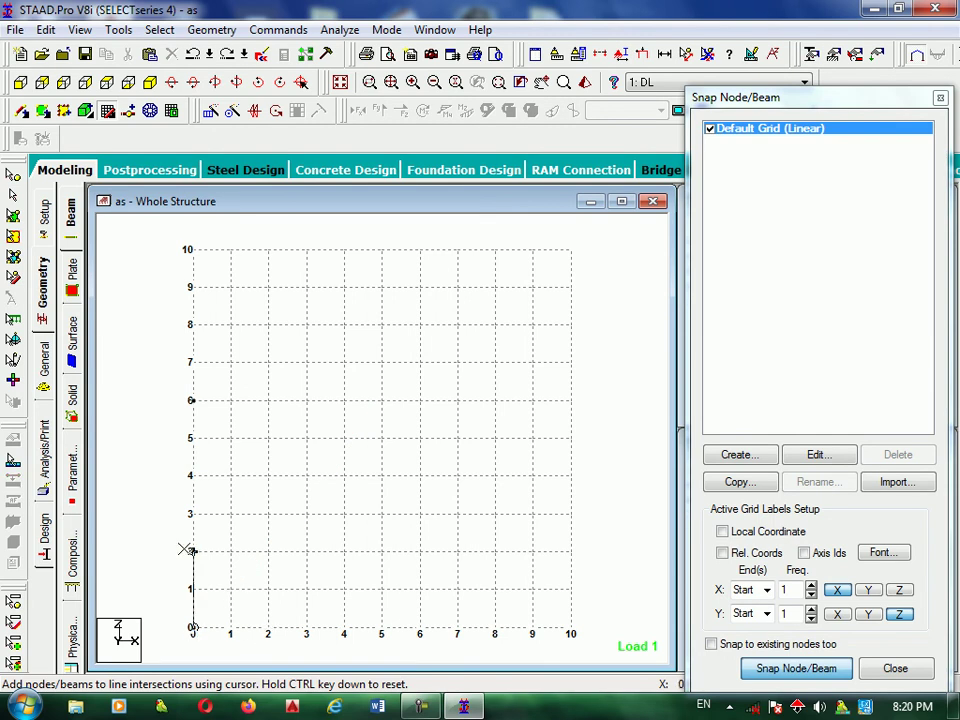
left_click(192, 438)
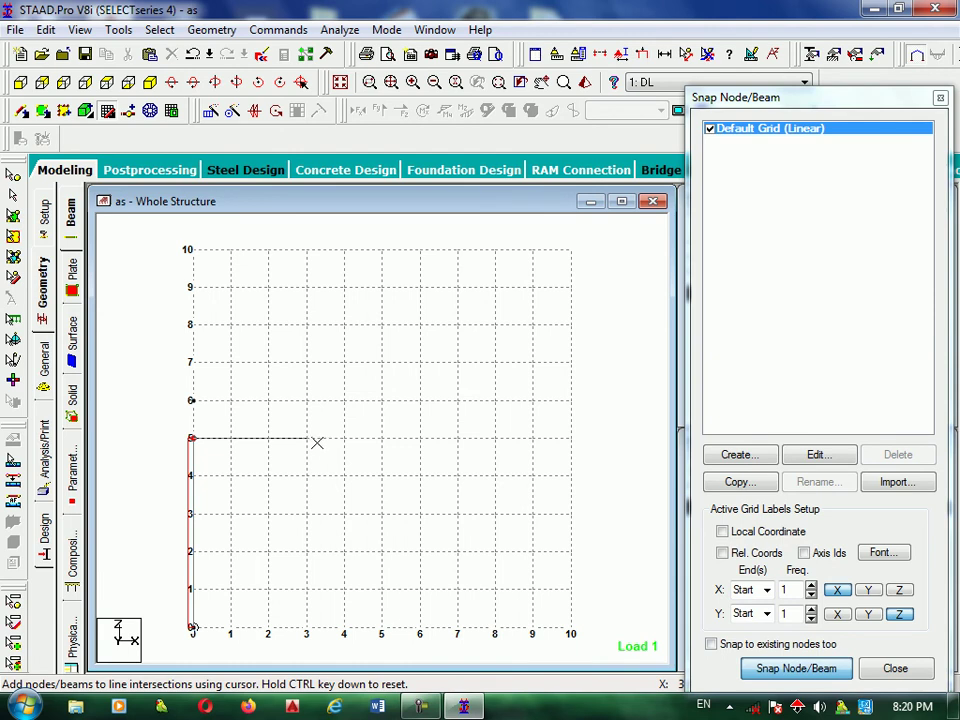
key("Escape")
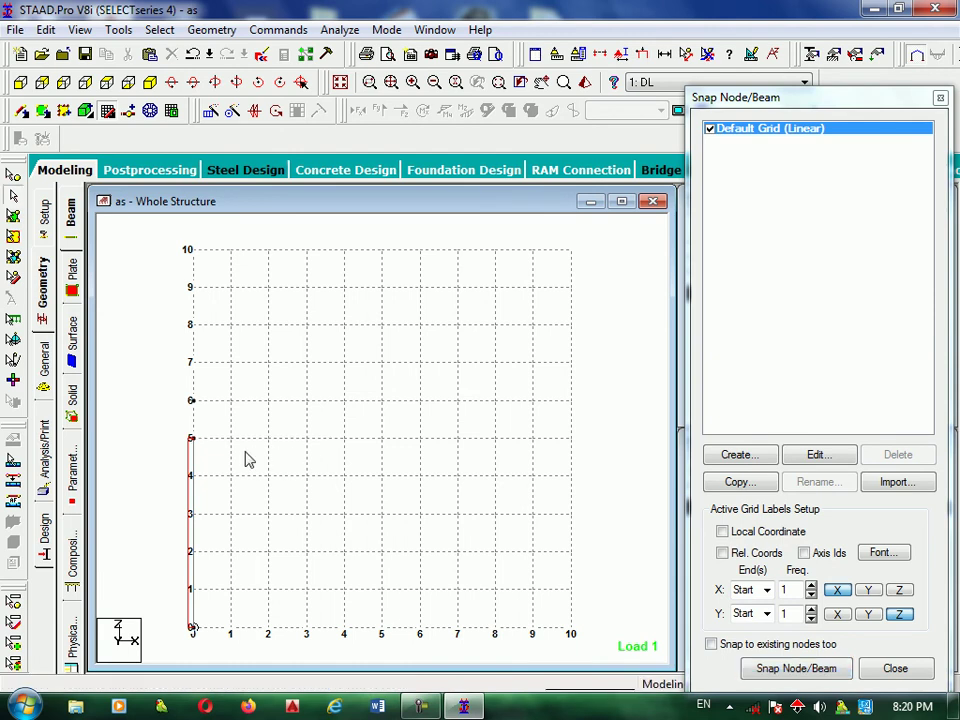
left_click(706, 56)
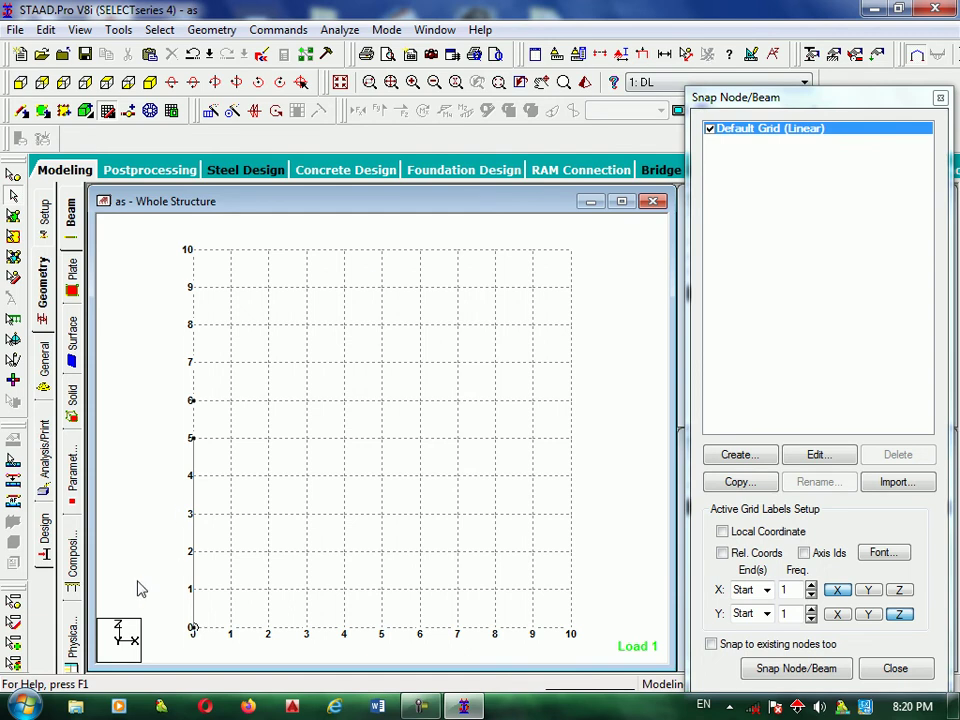
left_click(770, 668)
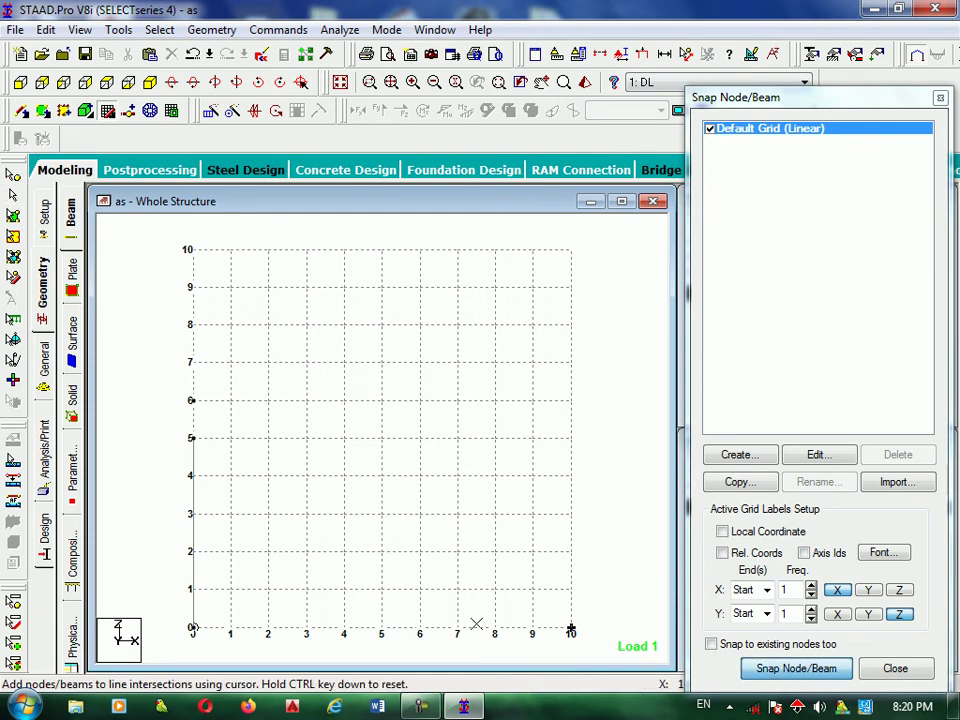
left_click(195, 437)
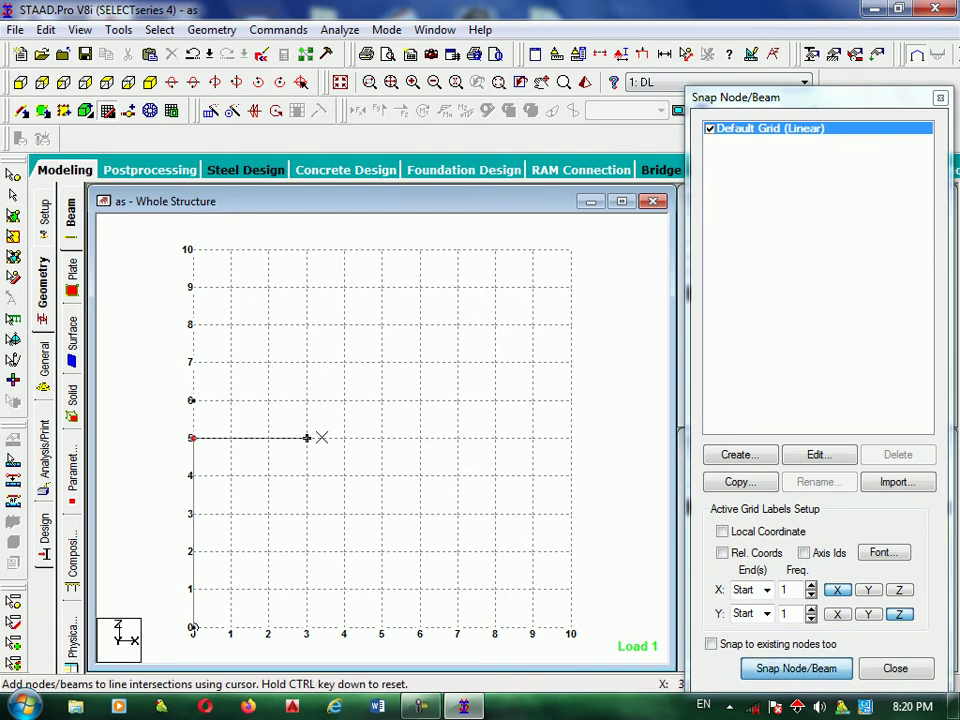
left_click(381, 437)
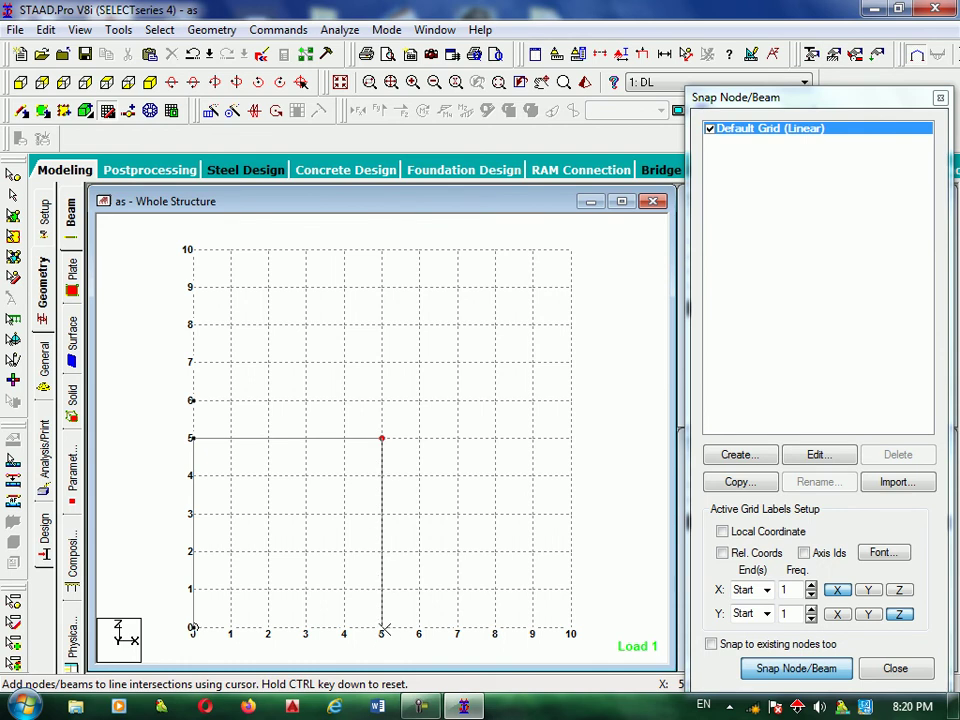
key("Escape")
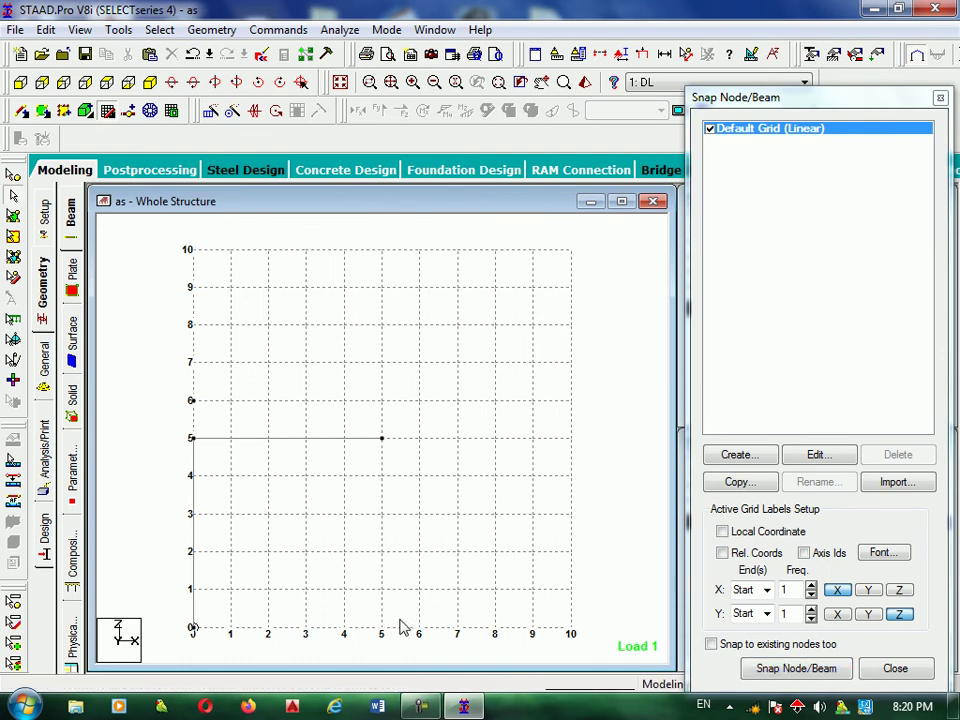
Undo both beams of the 5 m layout, leaving the grid without beams
left_click(832, 668)
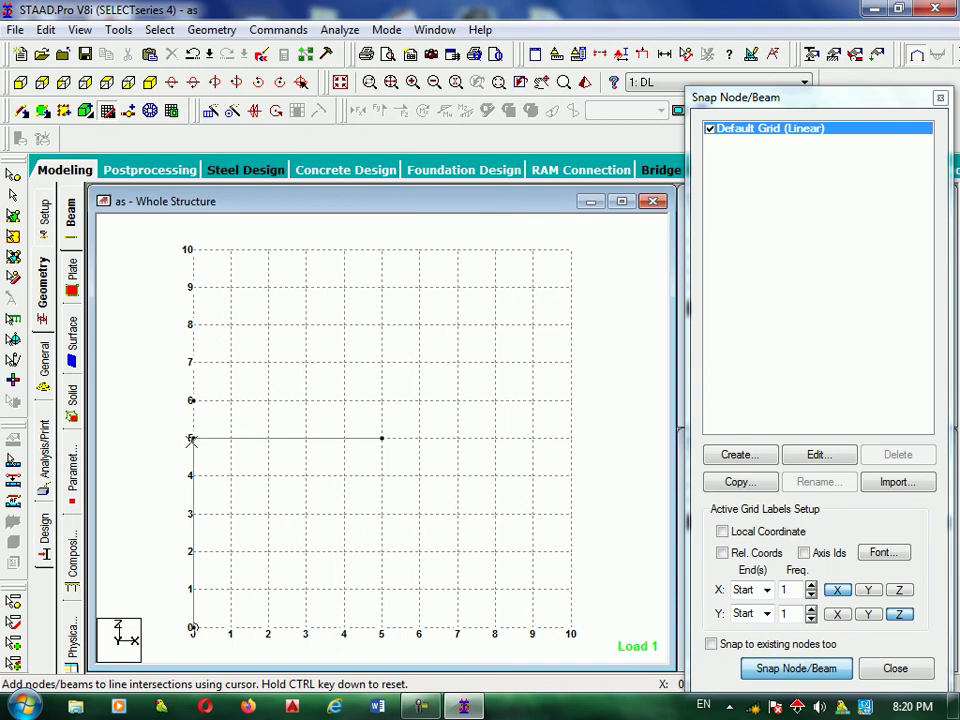
key("ctrl+z")
key("ctrl+z")
key("ctrl+z")
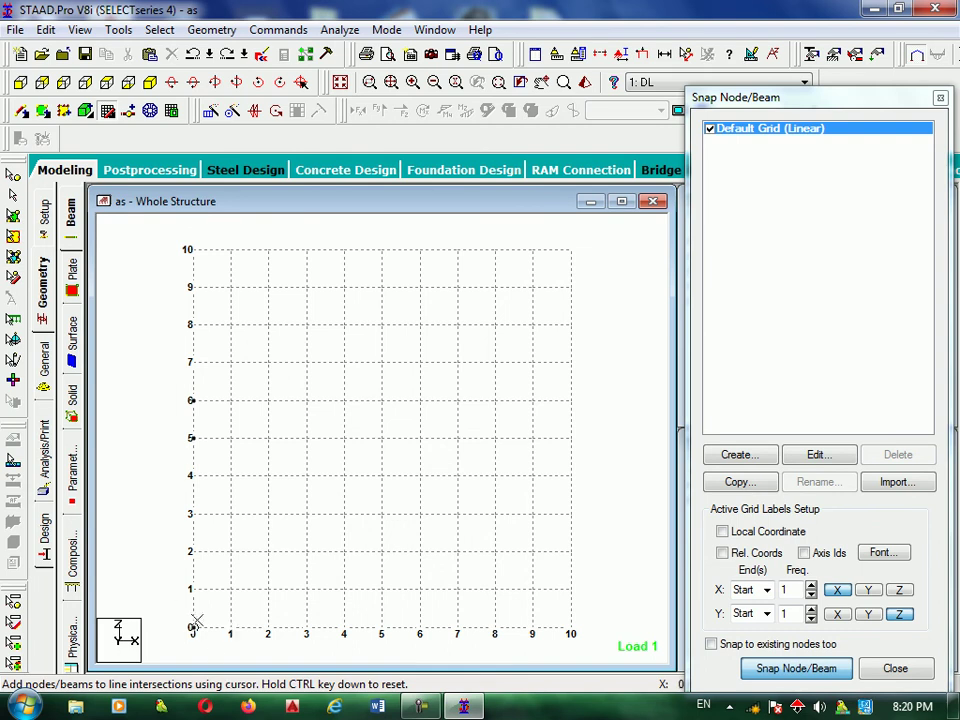
Draw the first two sides of a 5 m square: origin to Z = 5 m, and Z = 5 m to X = 5 m, Z = 5 m
left_click(192, 628)
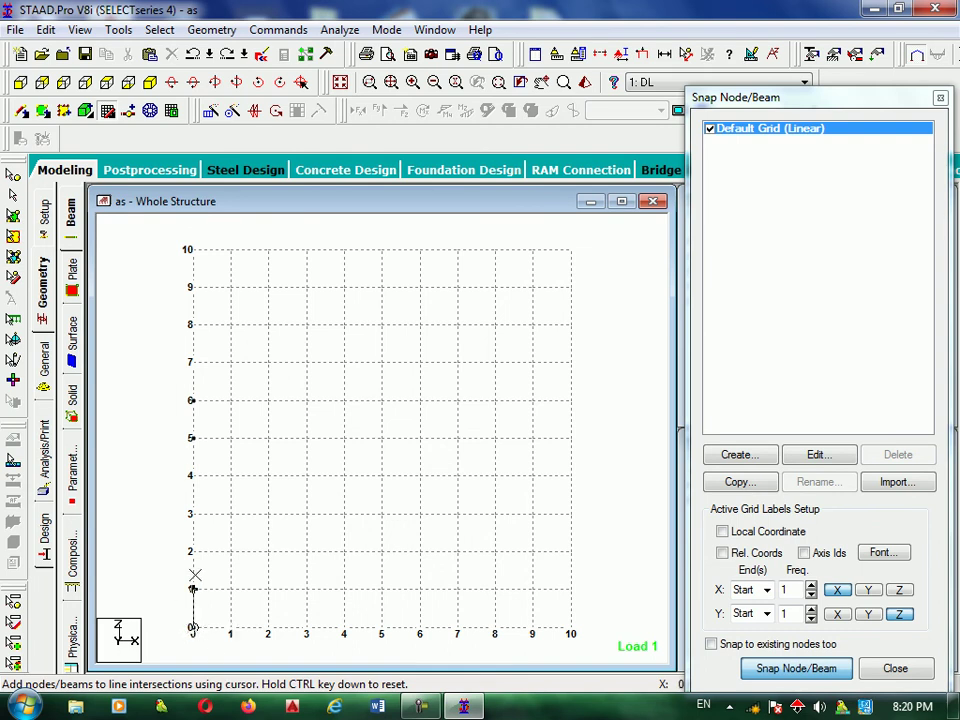
left_click(192, 440)
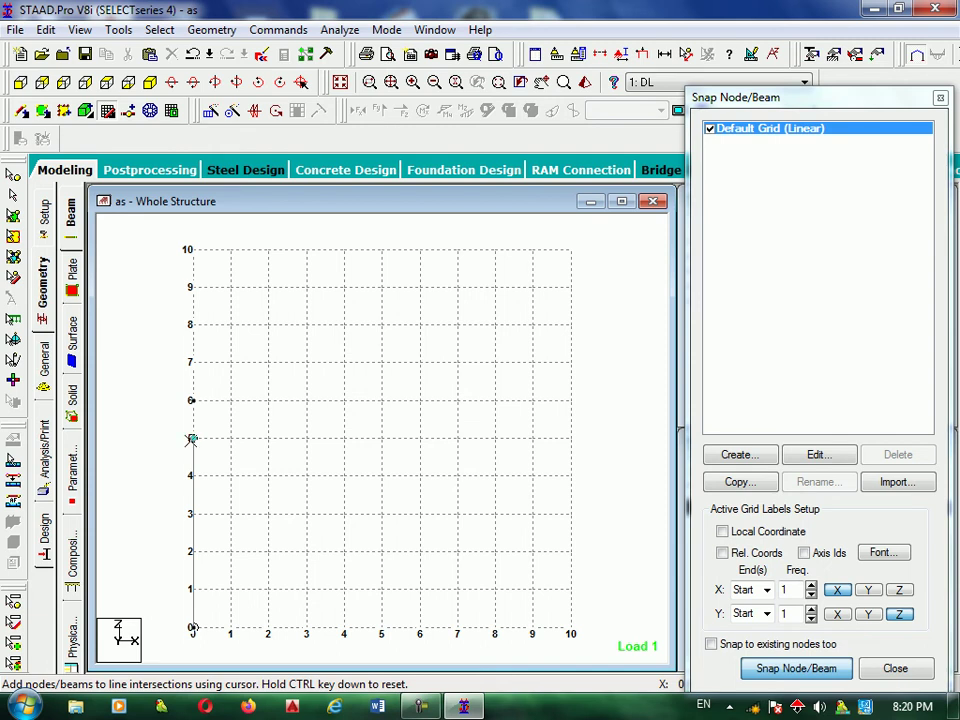
key("Escape")
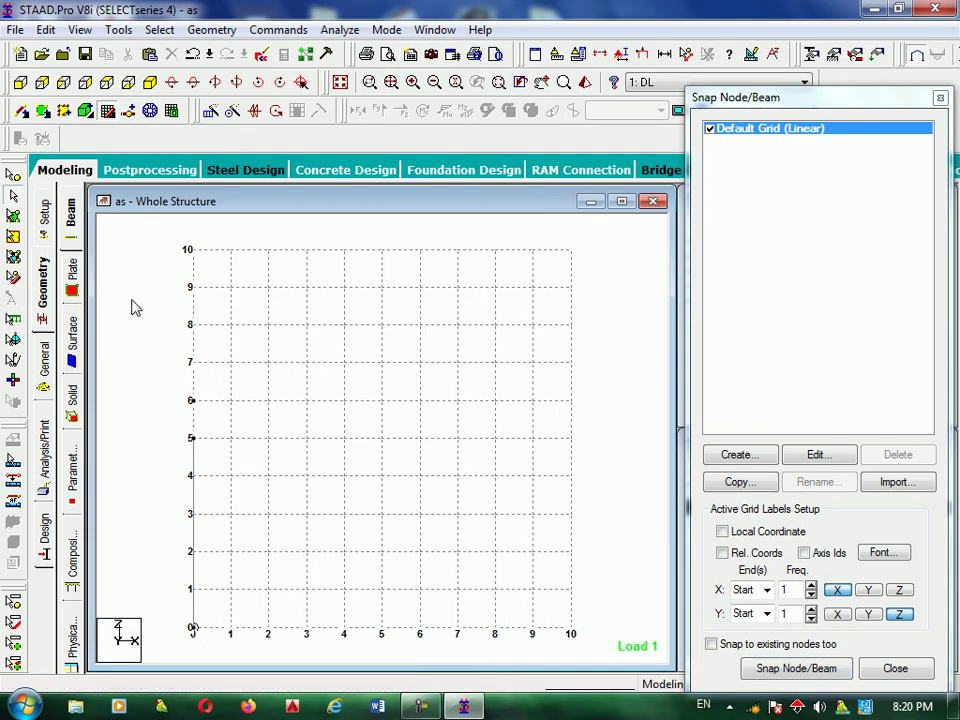
left_click(768, 670)
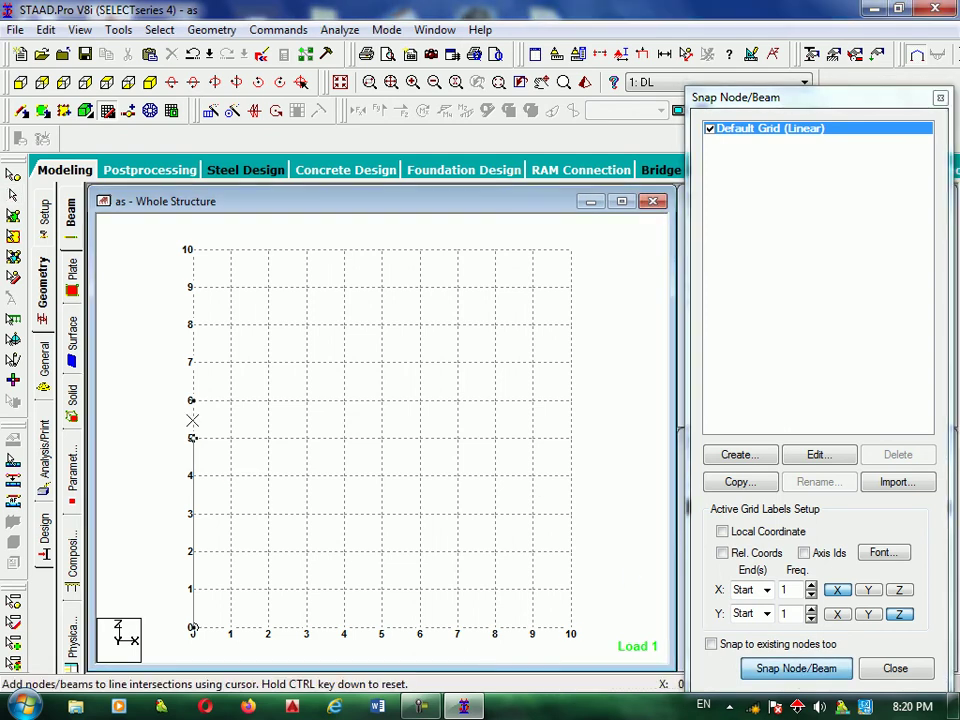
left_click(193, 438)
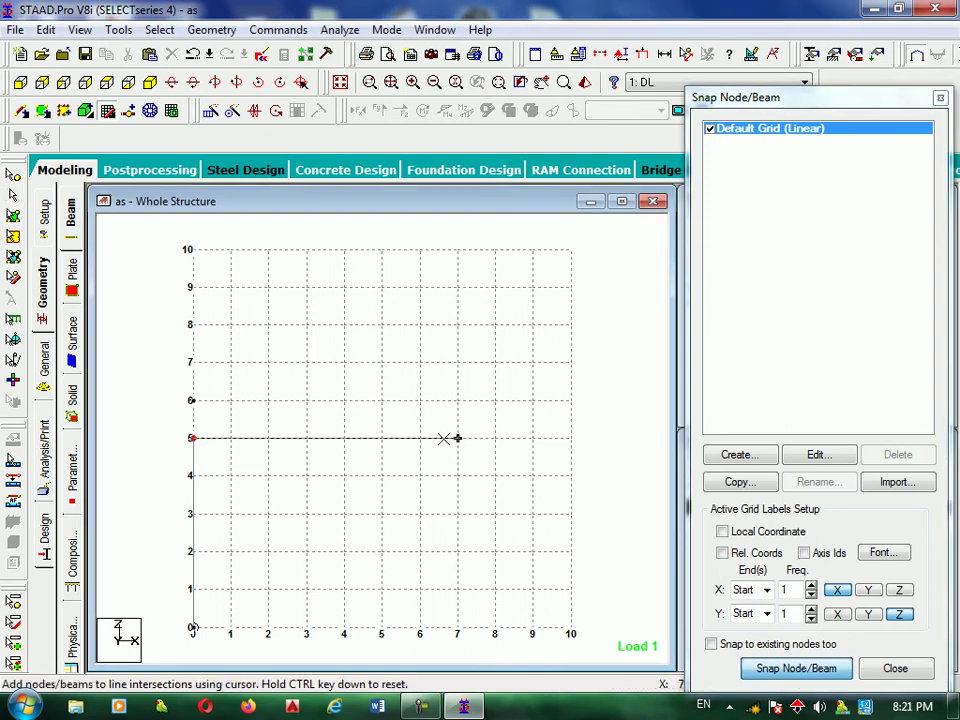
left_click(381, 438)
key("Escape")
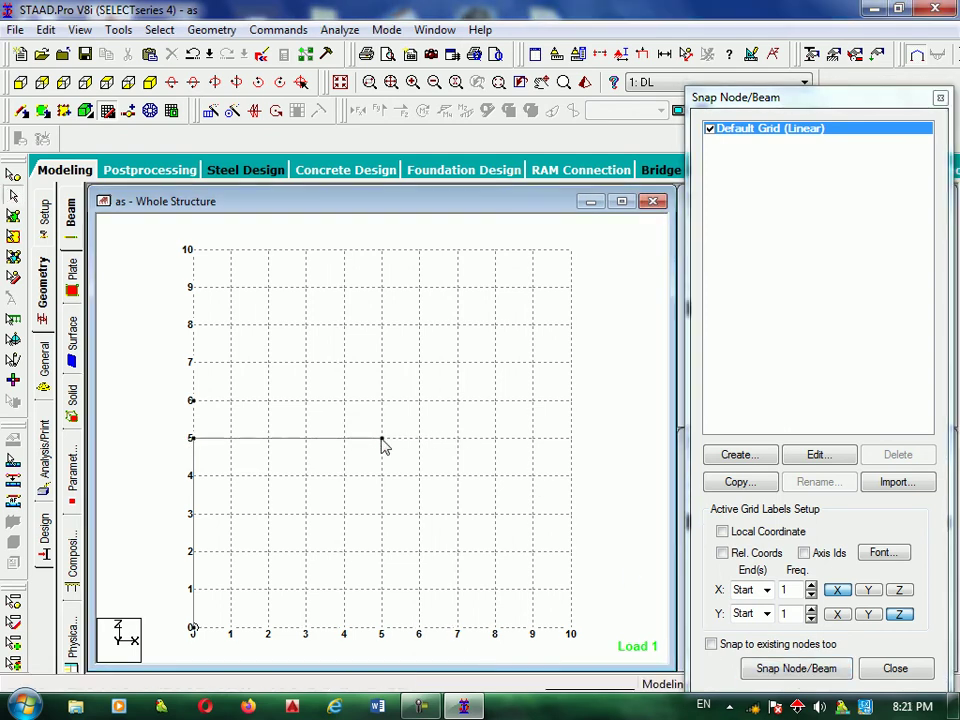
Close the square with beams from the origin to X = 5 m and on to the corner at X = 5 m, Z = 5 m
left_click(790, 668)
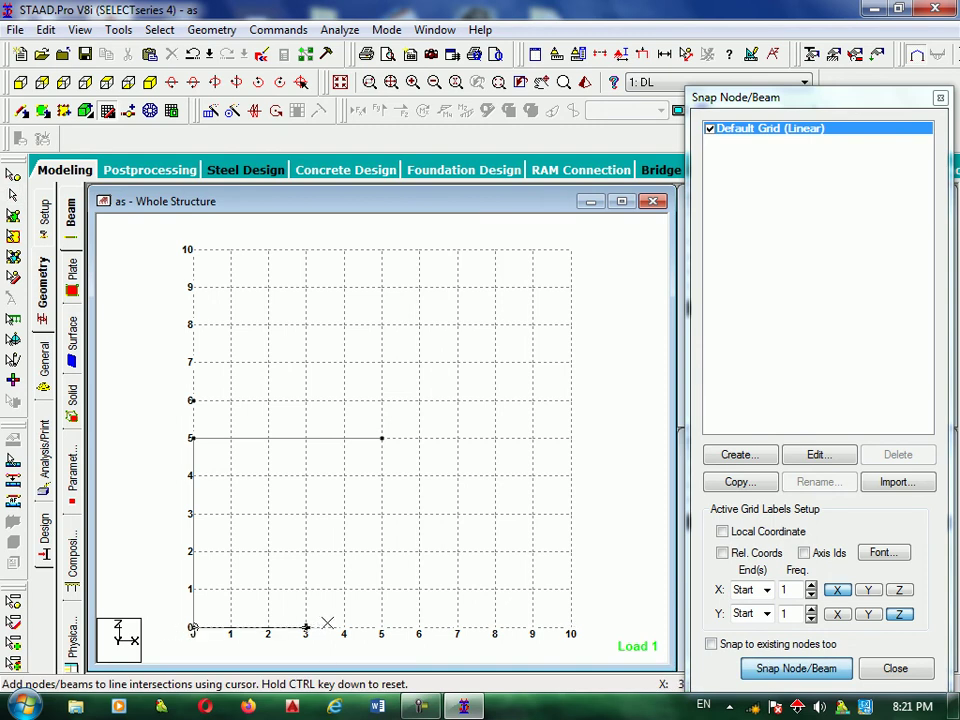
left_click(381, 628)
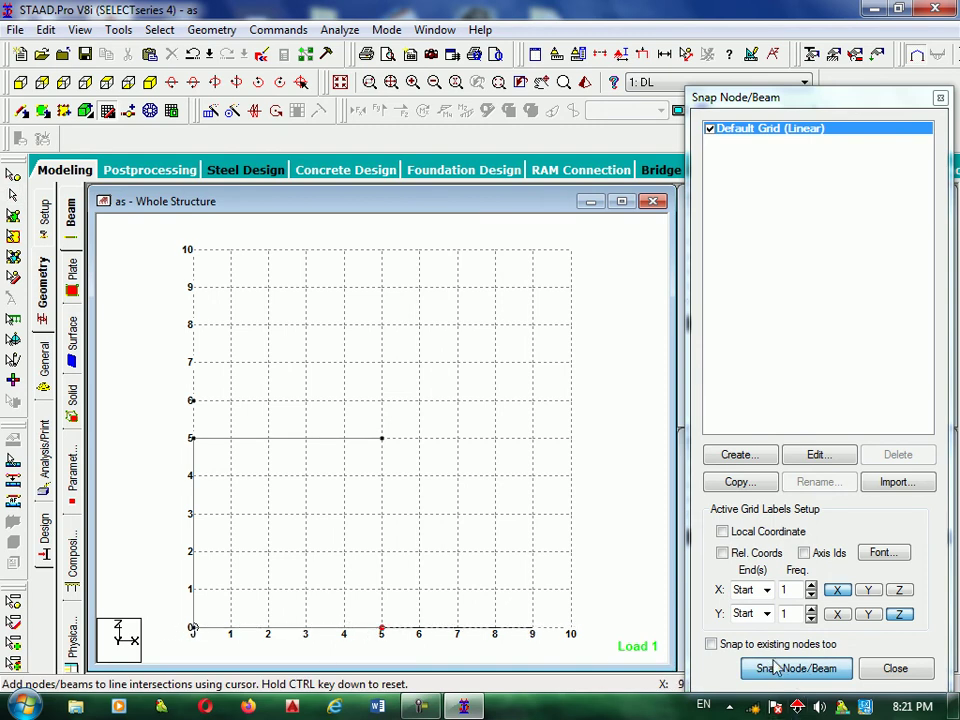
left_click(381, 440)
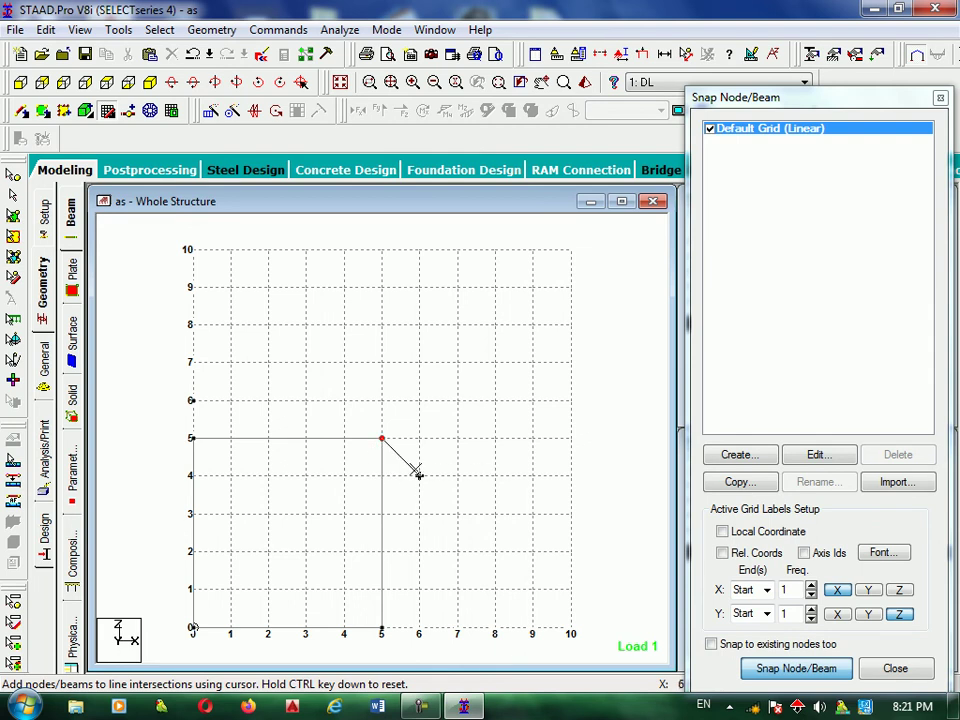
Draw beams from X = 5 m, Z = 5 m to X = 8 m and from X = 5 m, Z = 3 m to X = 7 m
left_click(496, 438)
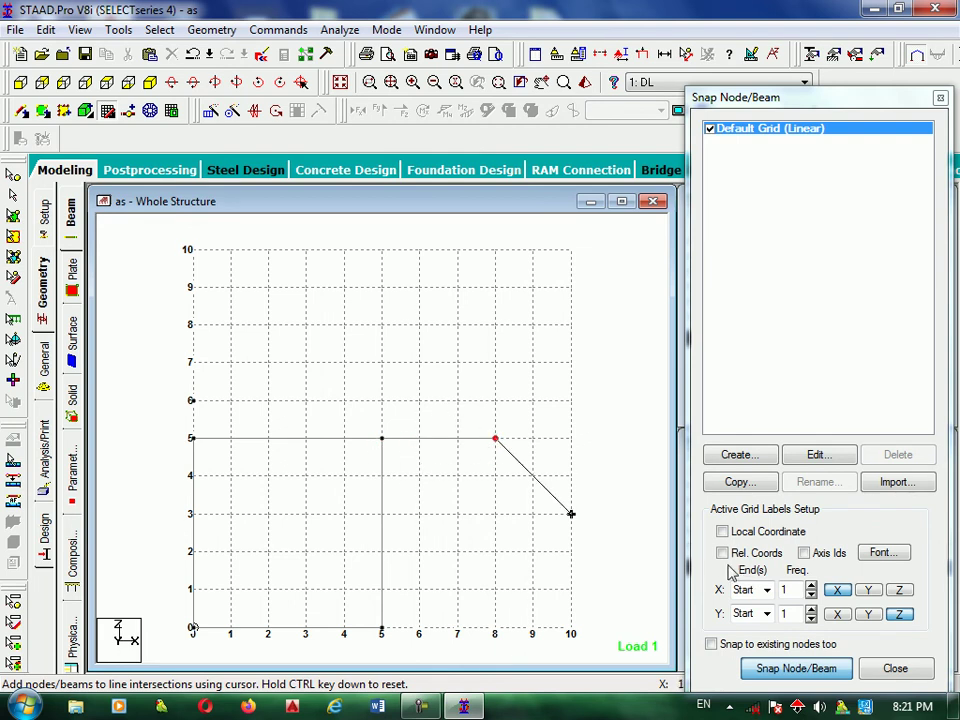
left_click(768, 666)
left_click(774, 664)
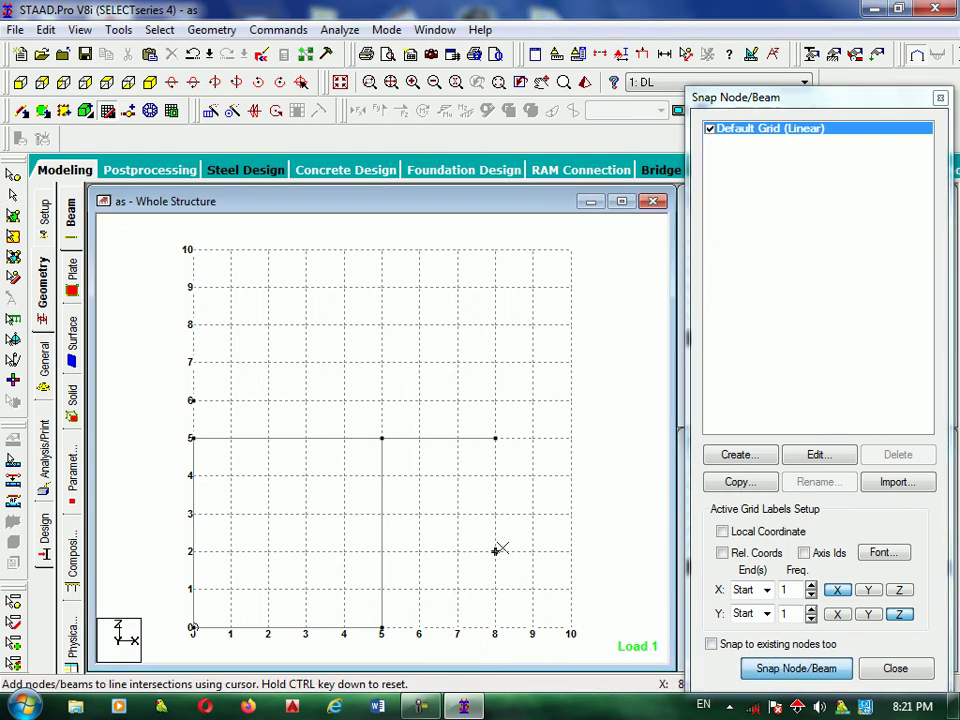
left_click(382, 513)
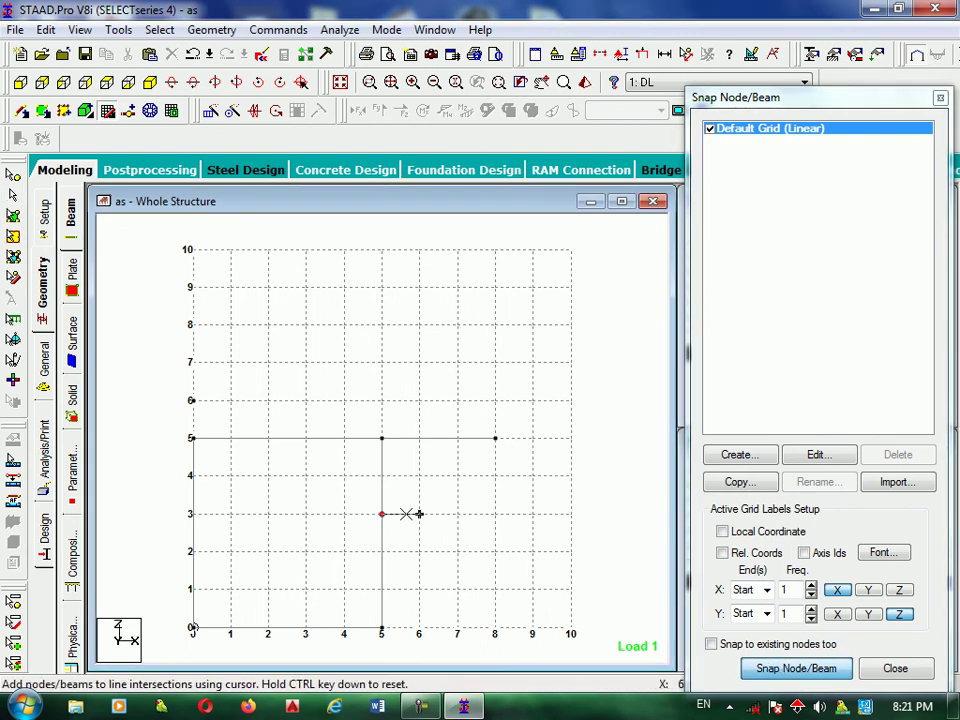
left_click(457, 513)
Draw two 2 m beams from X = 5 m to X = 7 m, one at Z = 1 m and one at Z = 0
left_click(770, 670)
left_click(772, 670)
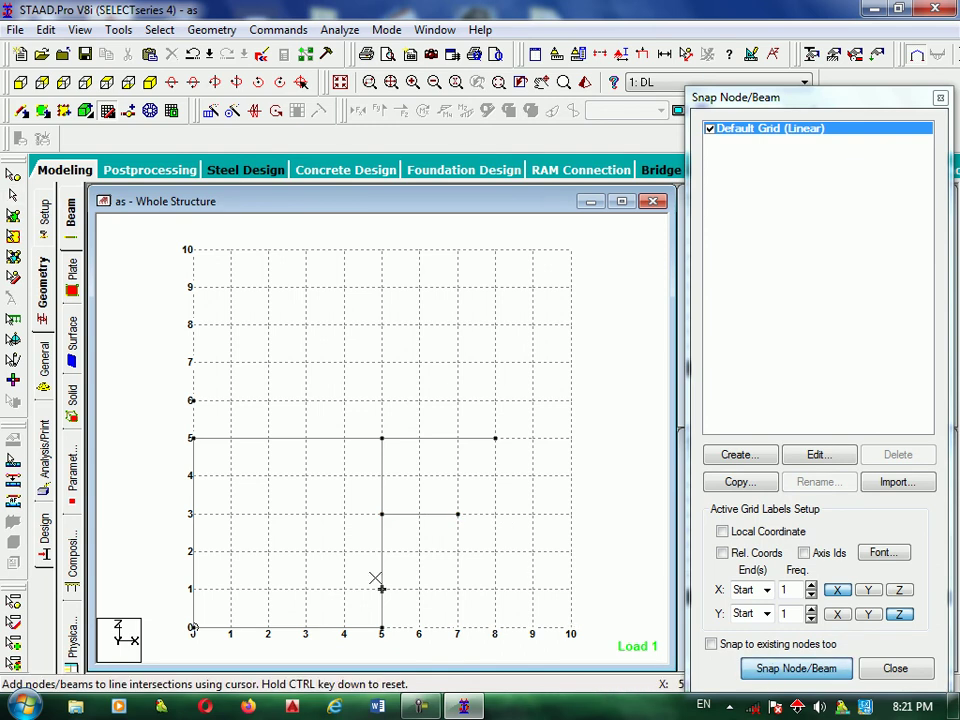
left_click(382, 590)
left_click(457, 590)
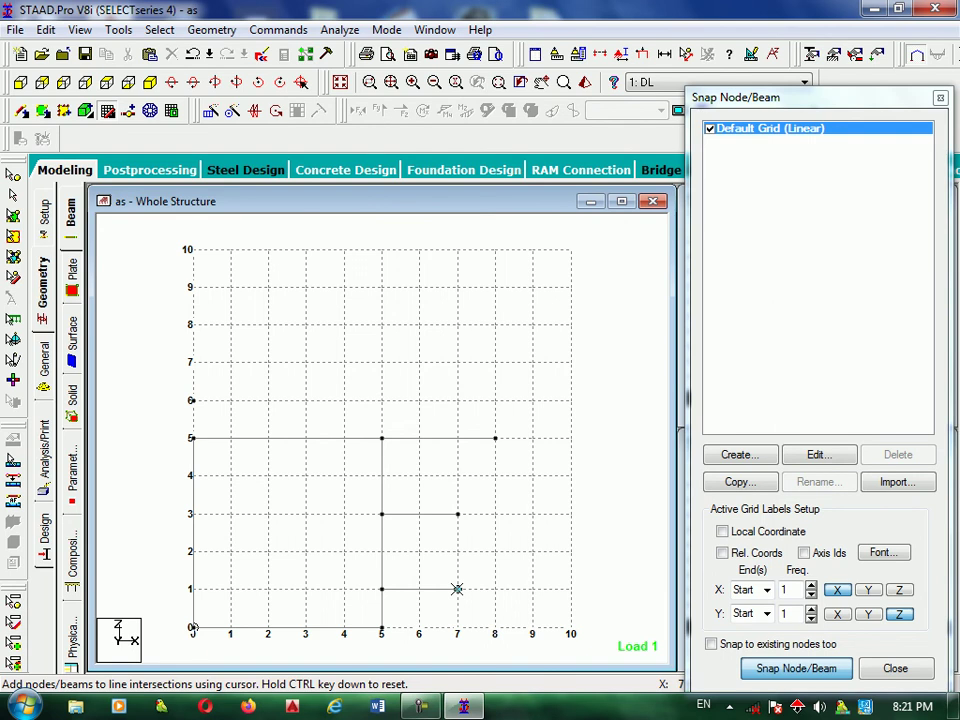
left_click(767, 668)
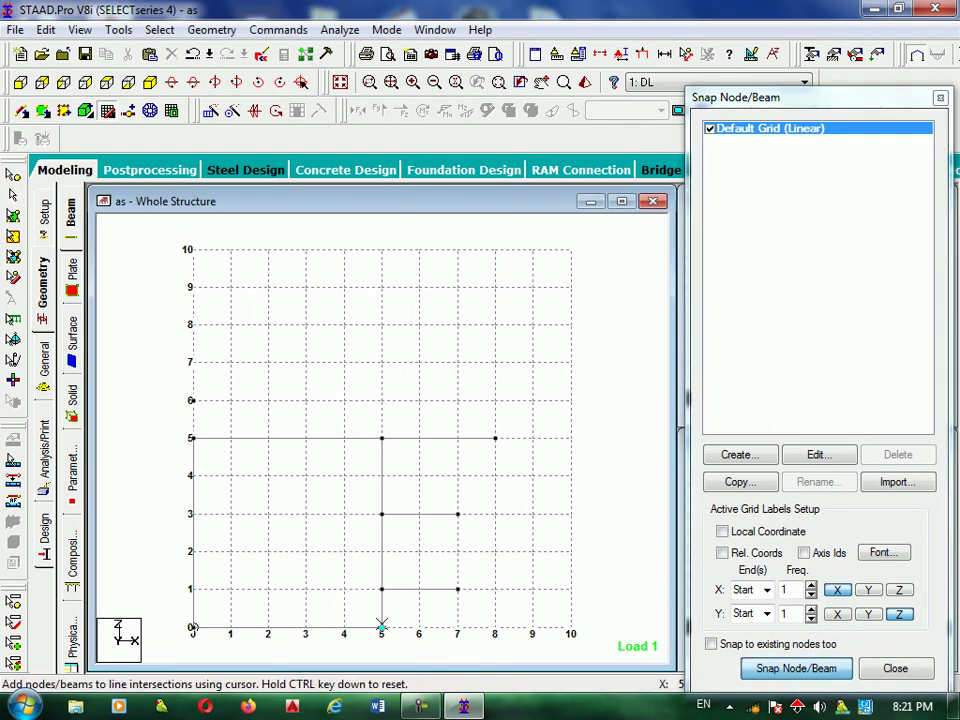
key("Escape")
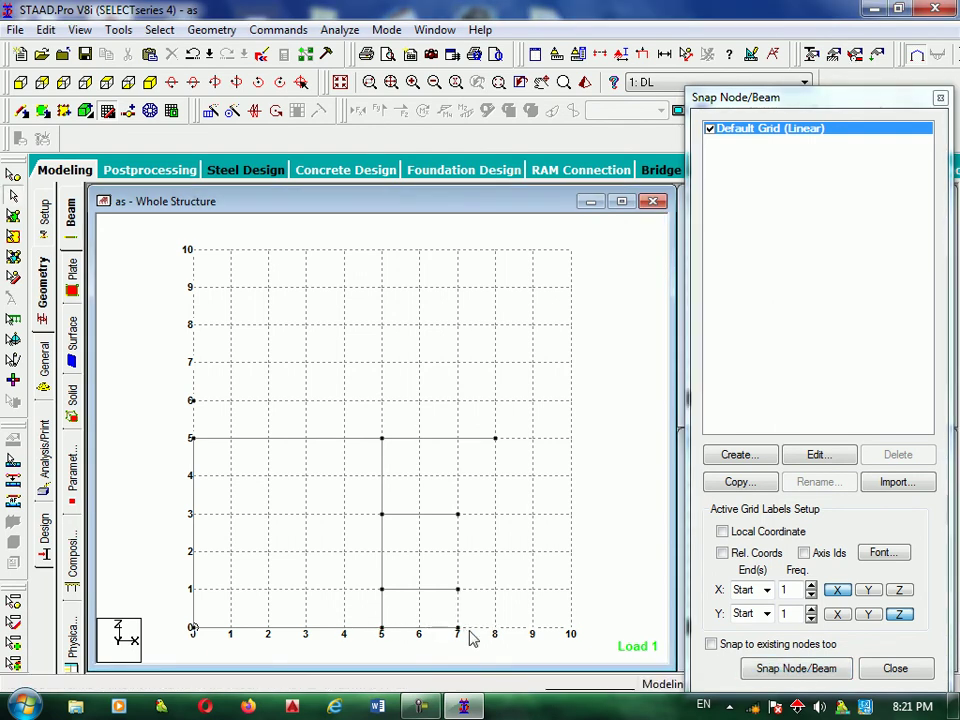
Draw a 2 m beam from X = 5 m, Z = 5 m to X = 5 m, Z = 7 m
left_click(806, 675)
left_click(381, 439)
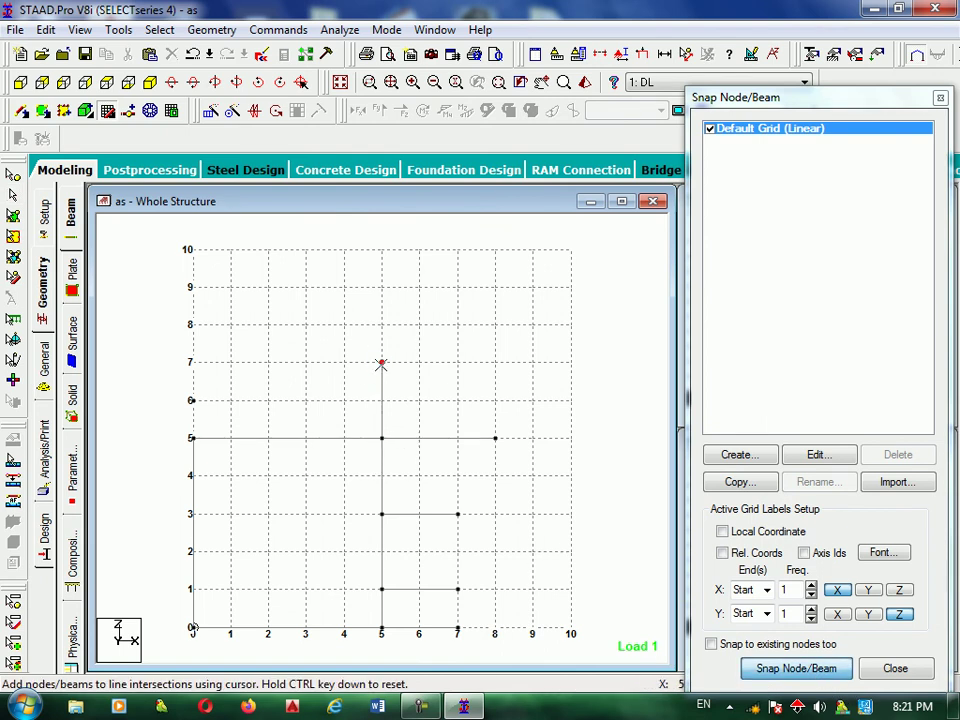
left_click(381, 364)
key("Escape")
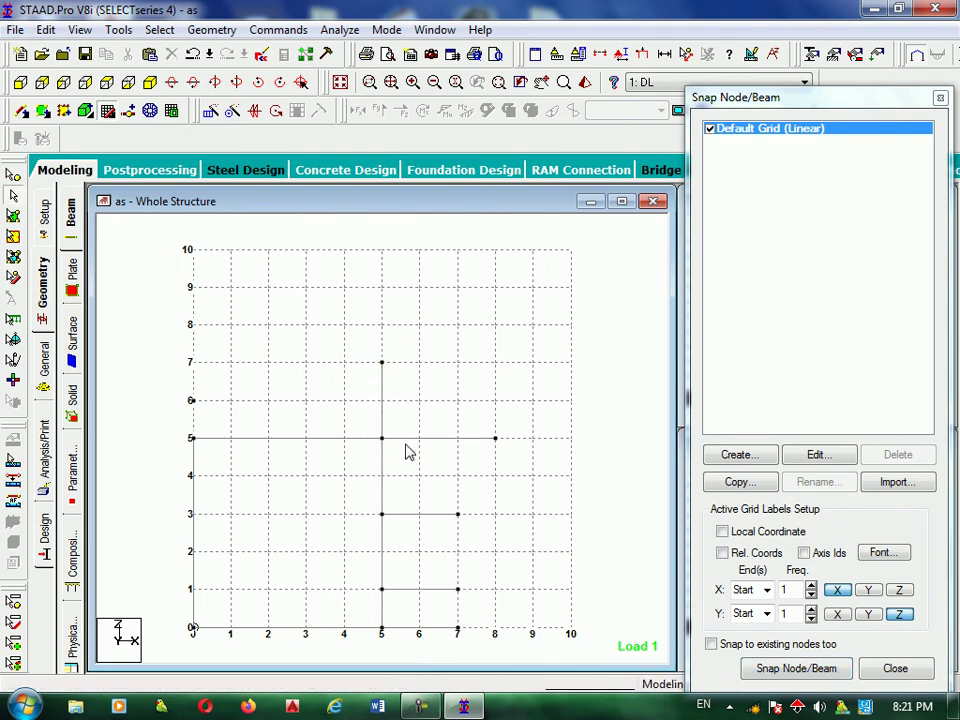
Hide the default linear grid and close the Snap Node/Beam settings
left_click(722, 131)
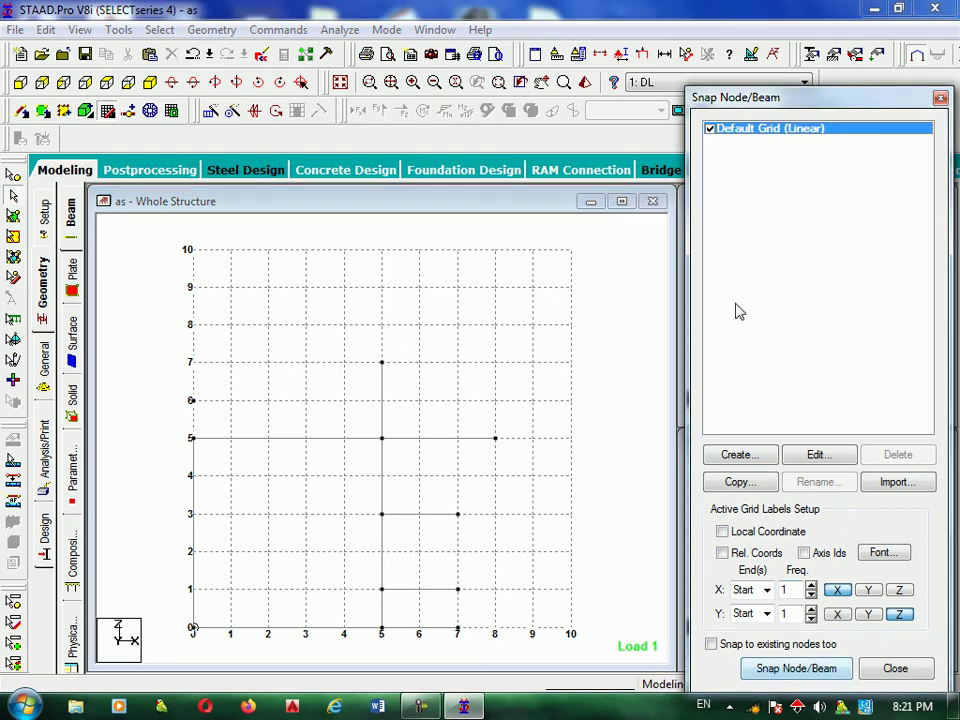
left_click(710, 129)
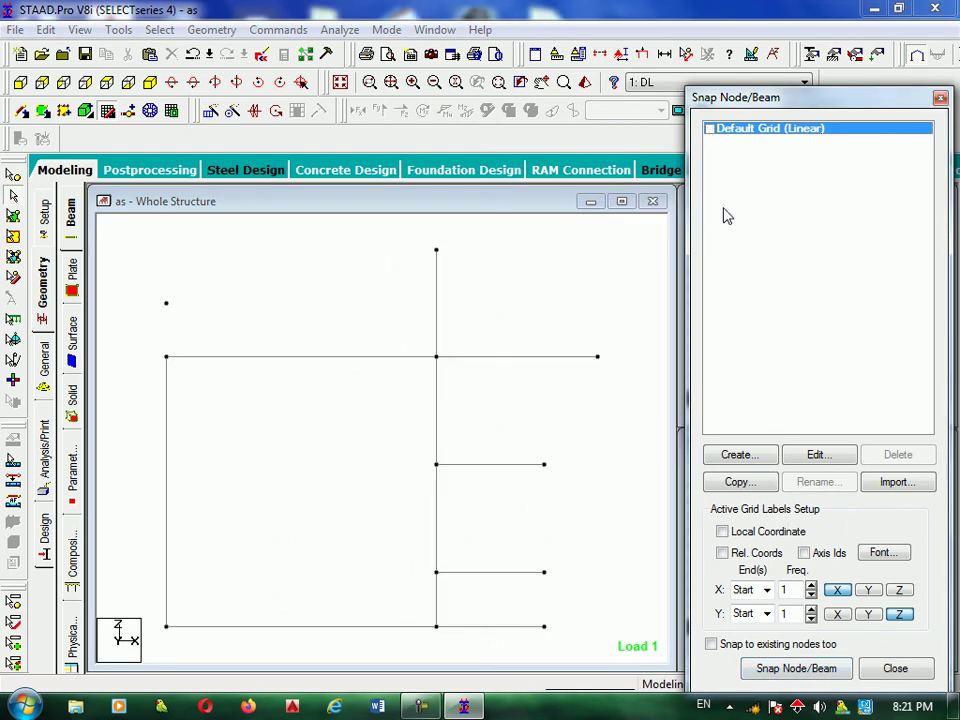
left_click(940, 98)
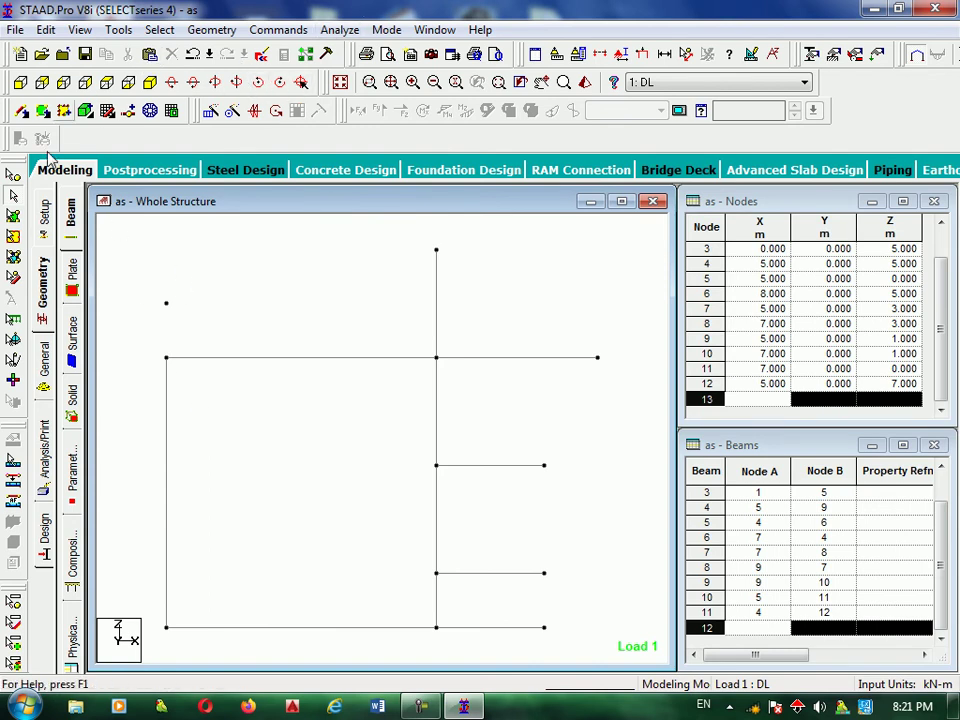
Delete the unconnected node at X = 0, Z = 6 m
left_click(7, 175)
left_click(163, 293)
left_click(165, 301)
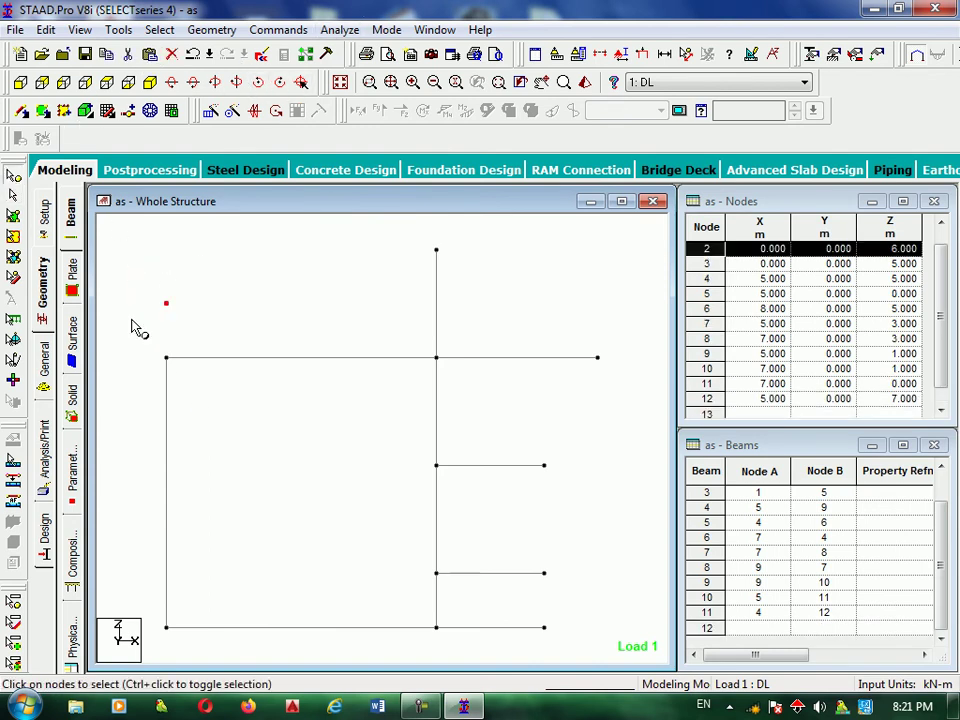
left_click(172, 55)
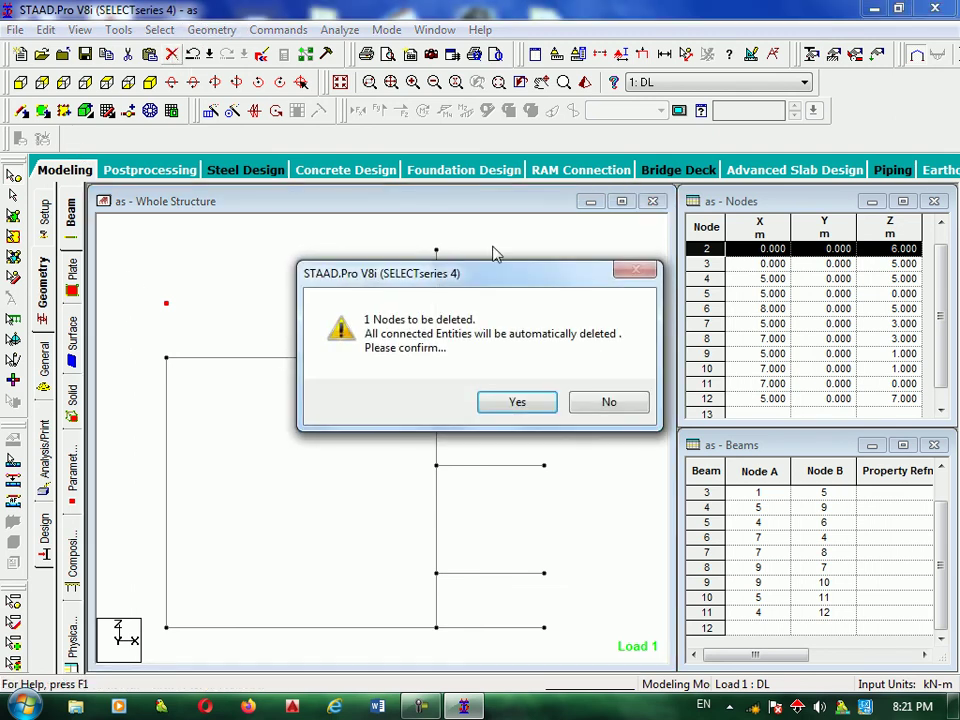
left_click(510, 408)
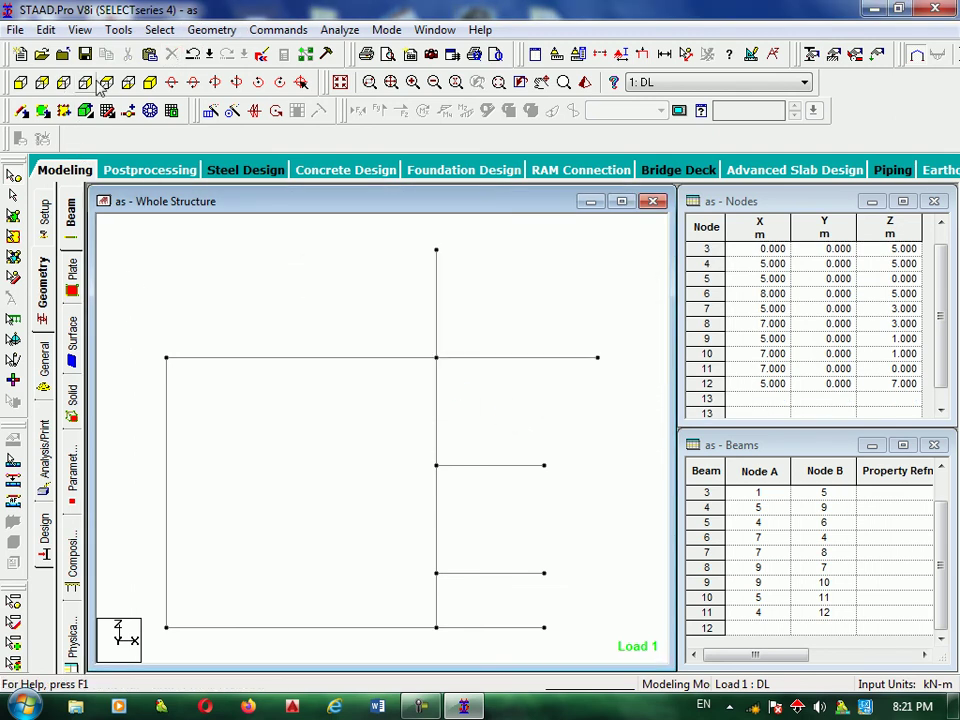
left_click(128, 84)
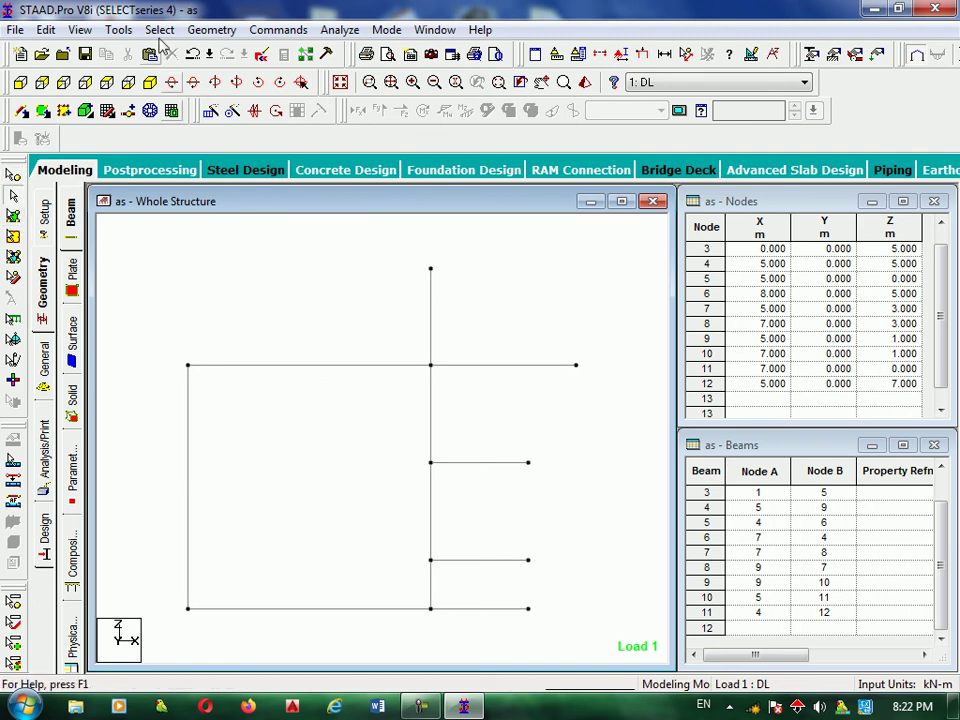
left_click(284, 30)
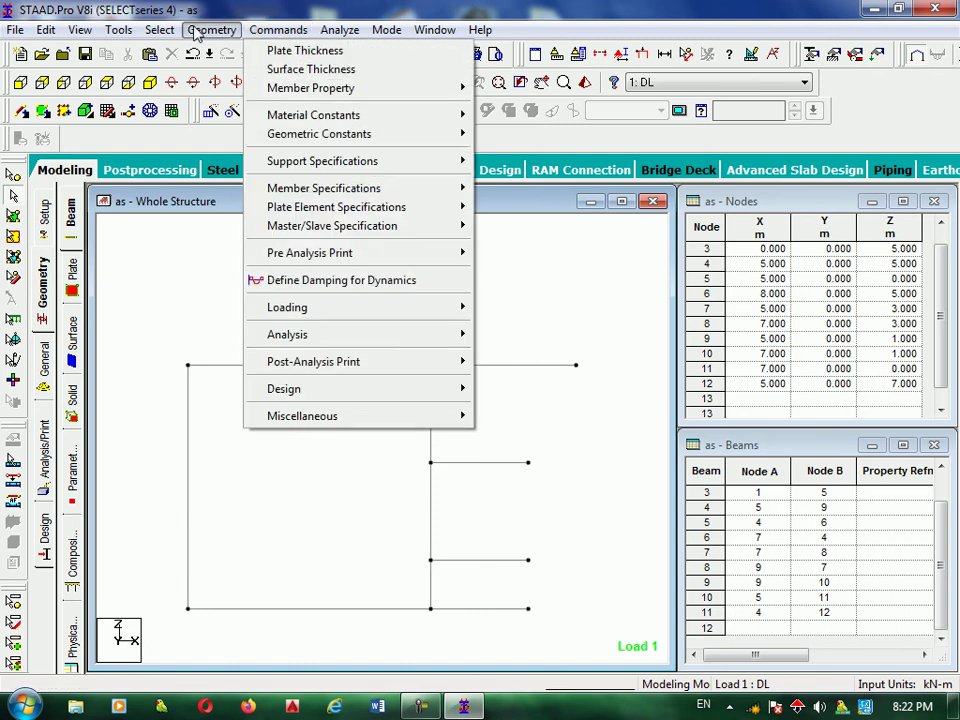
mouse_move(204, 34)
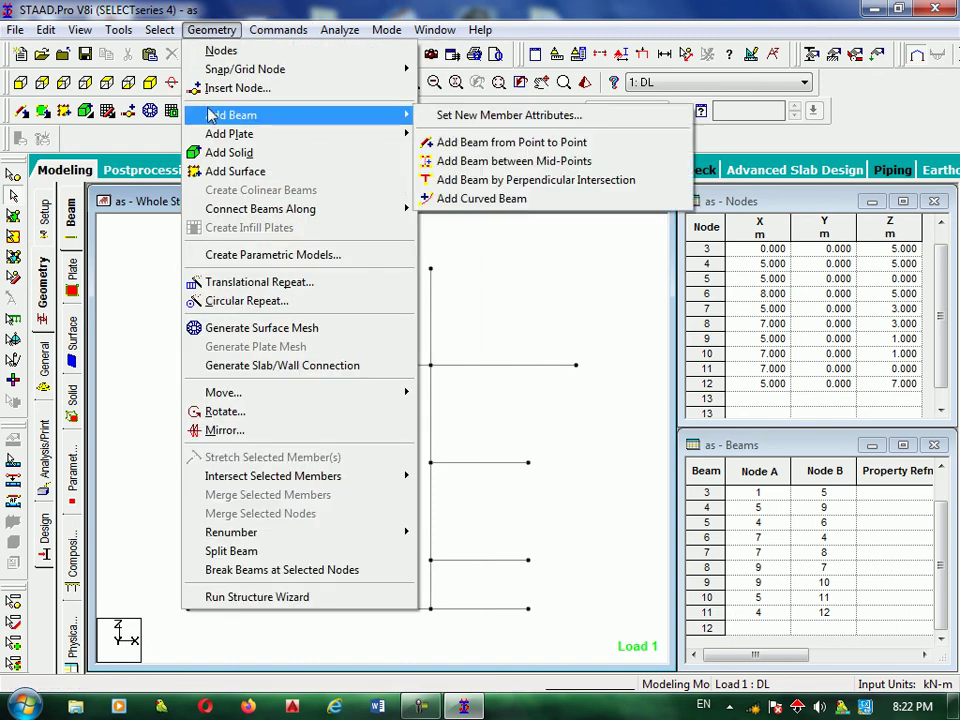
mouse_move(214, 114)
left_click(536, 200)
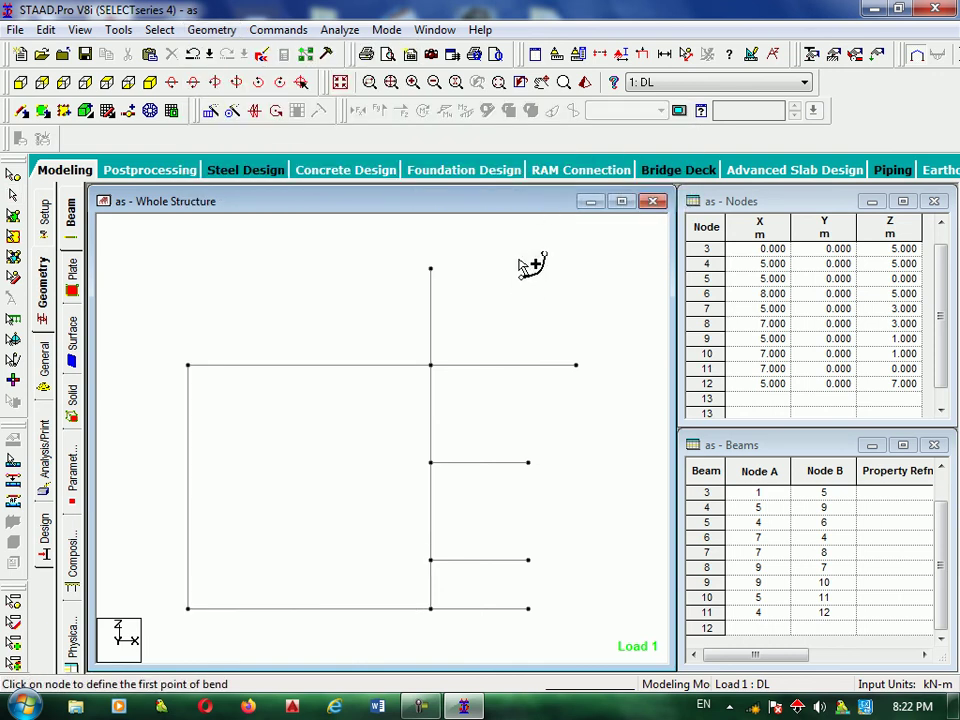
left_click(432, 268)
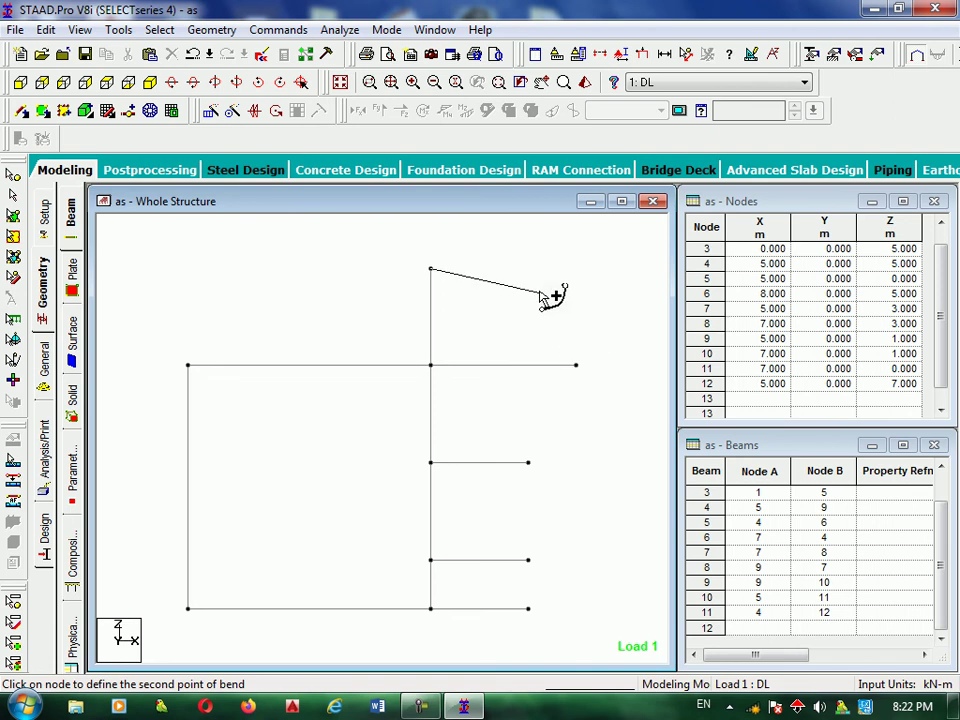
Display the length dimensions of all beams in the view
left_click(664, 55)
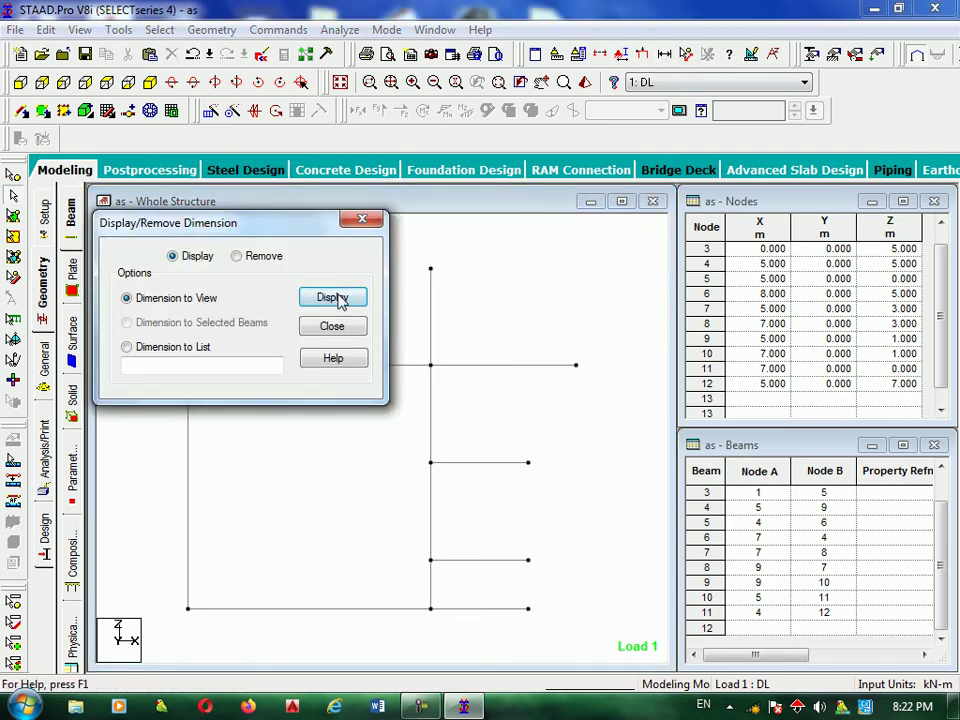
left_click_drag(302, 222, 331, 227)
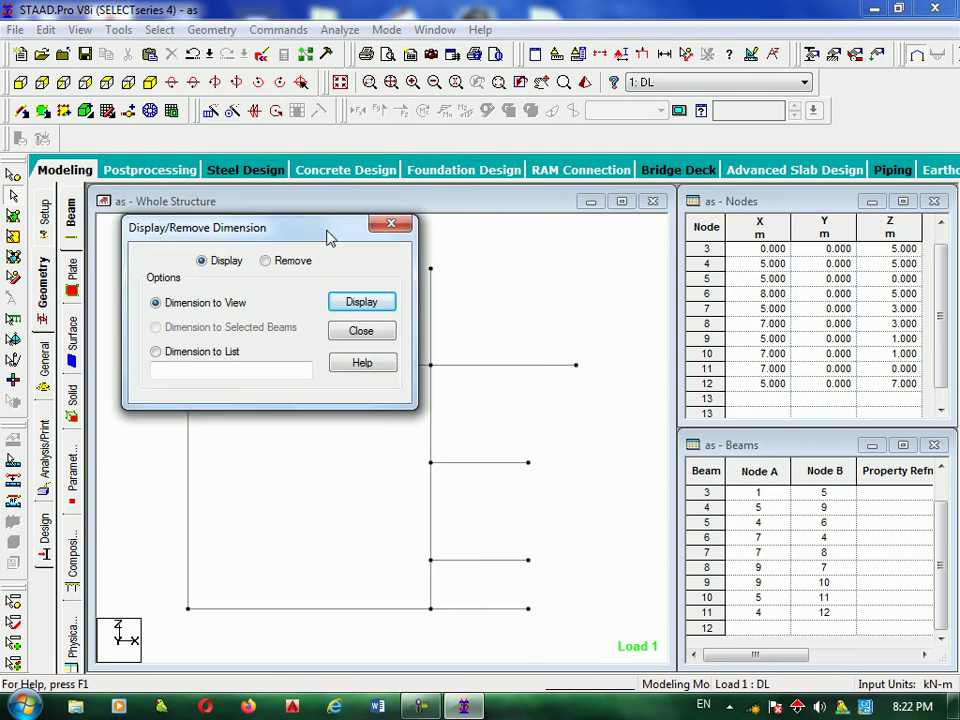
left_click(358, 302)
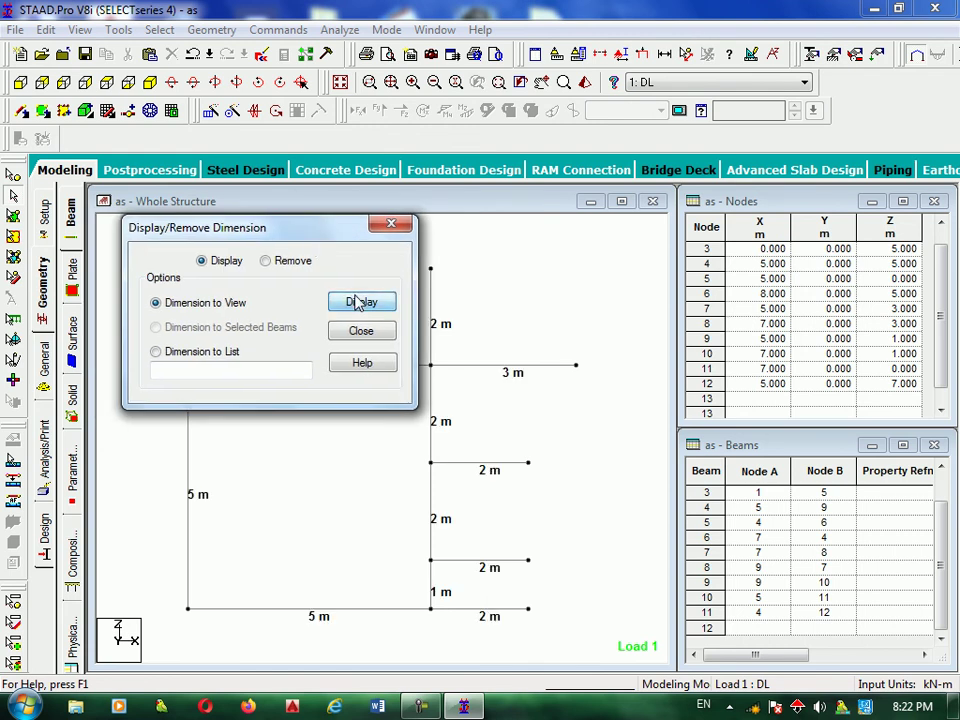
left_click(392, 225)
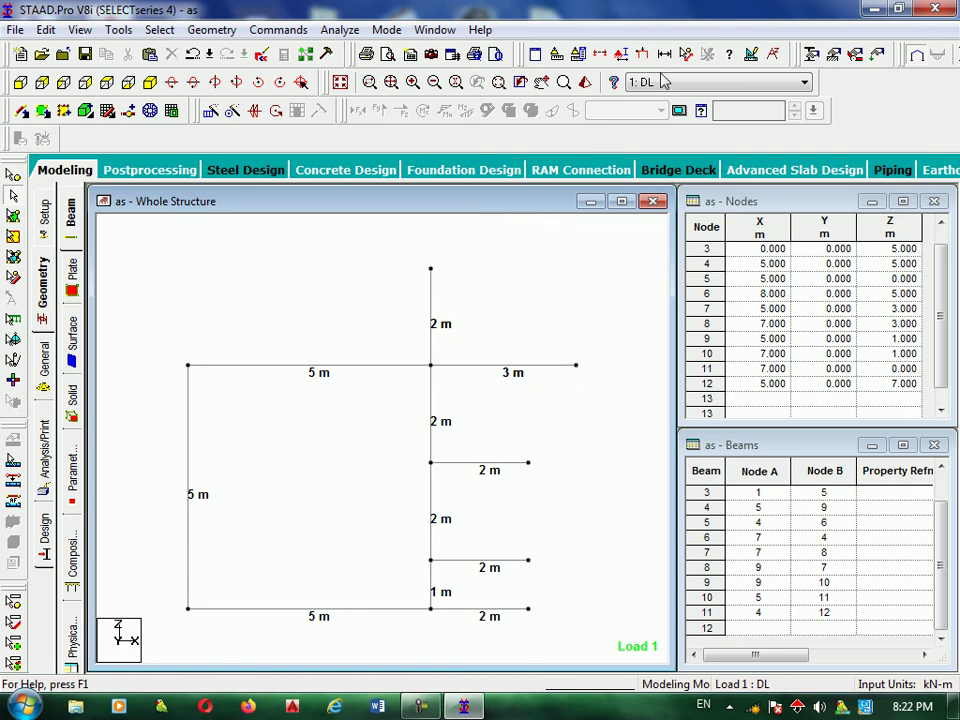
Add a curved beam from X = 5 m, Z = 7 m to X = 8 m, Z = 5 m with a 1.5 m radius and 90° gamma angle
left_click(227, 31)
mouse_move(260, 115)
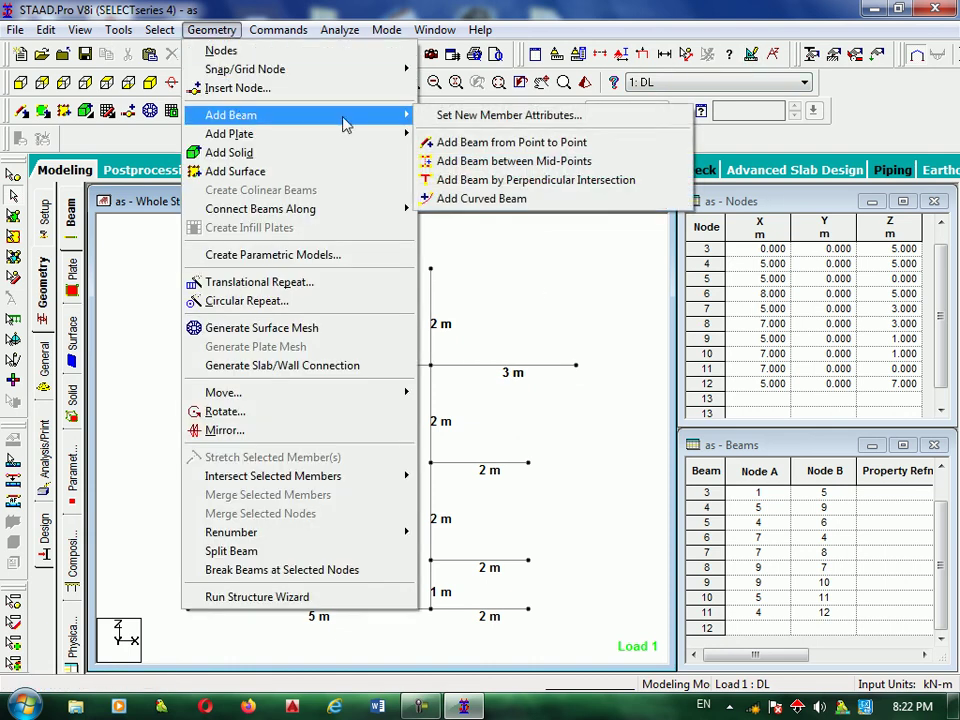
left_click(563, 198)
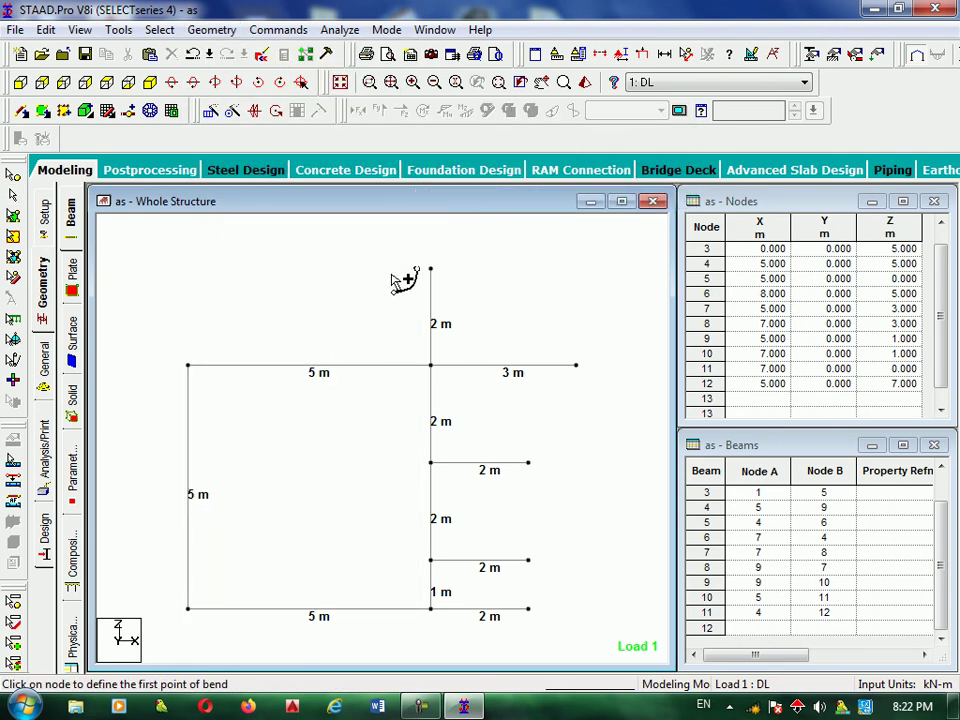
left_click(431, 270)
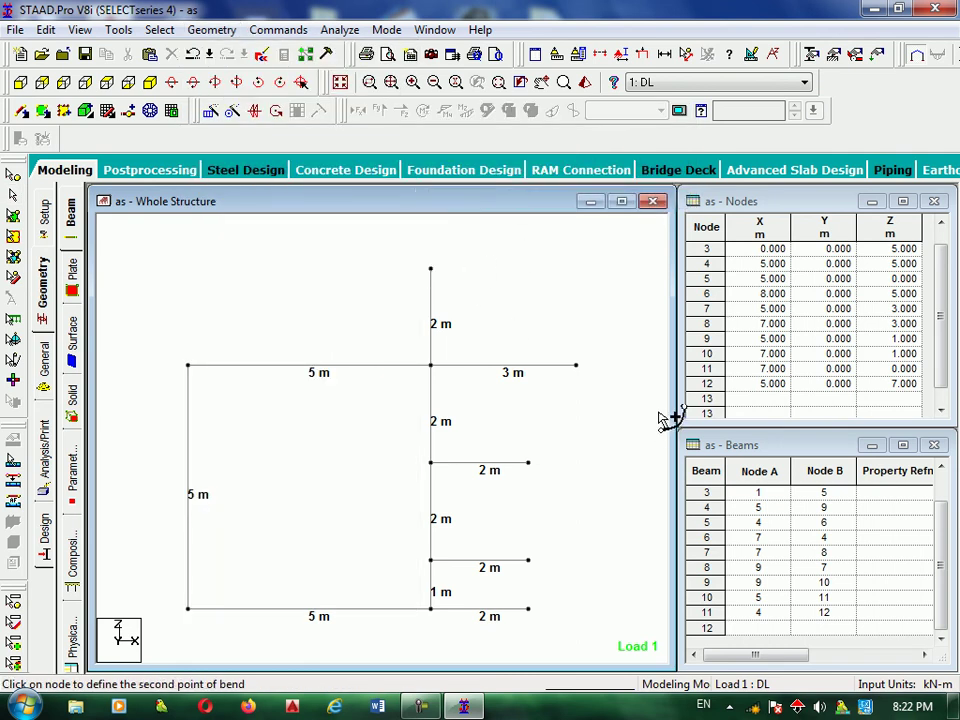
left_click(576, 366)
left_click_drag(502, 272, 741, 205)
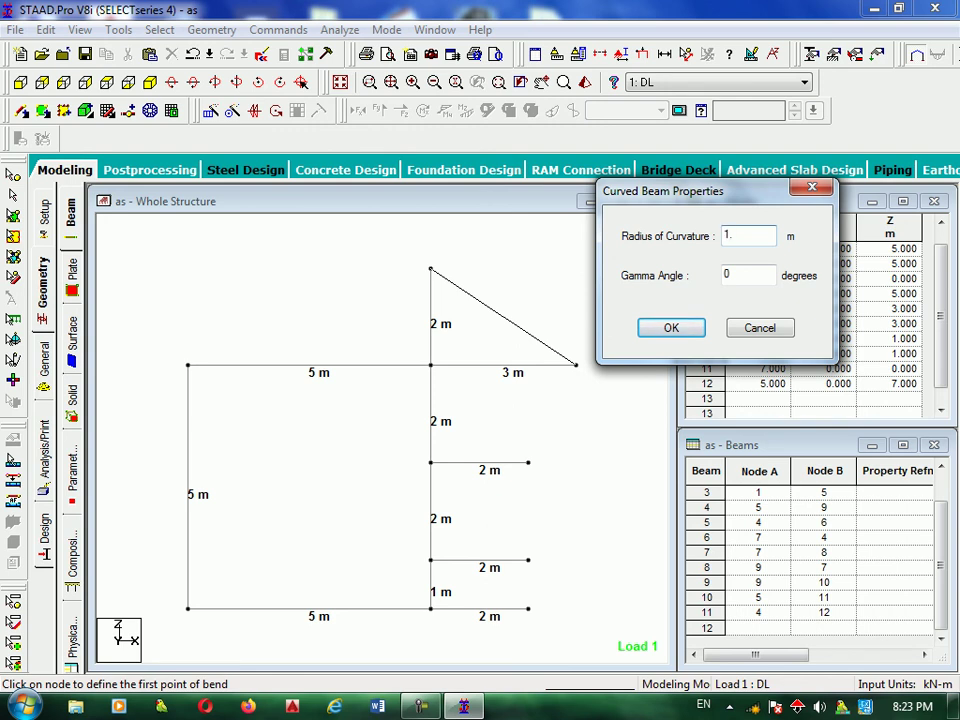
double_click(731, 273)
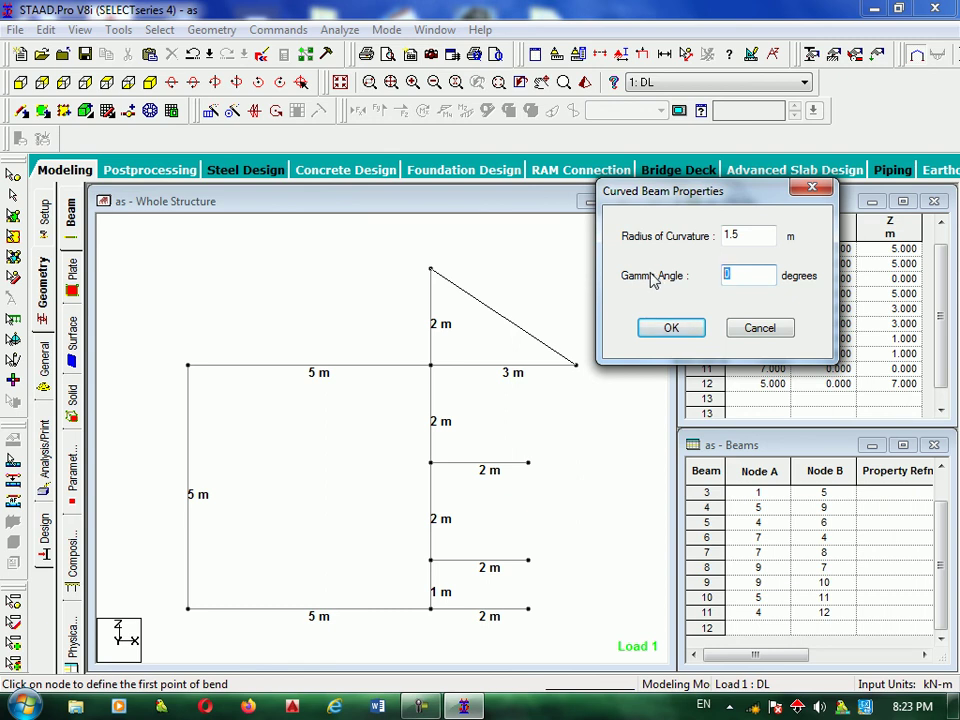
type("90")
left_click(684, 328)
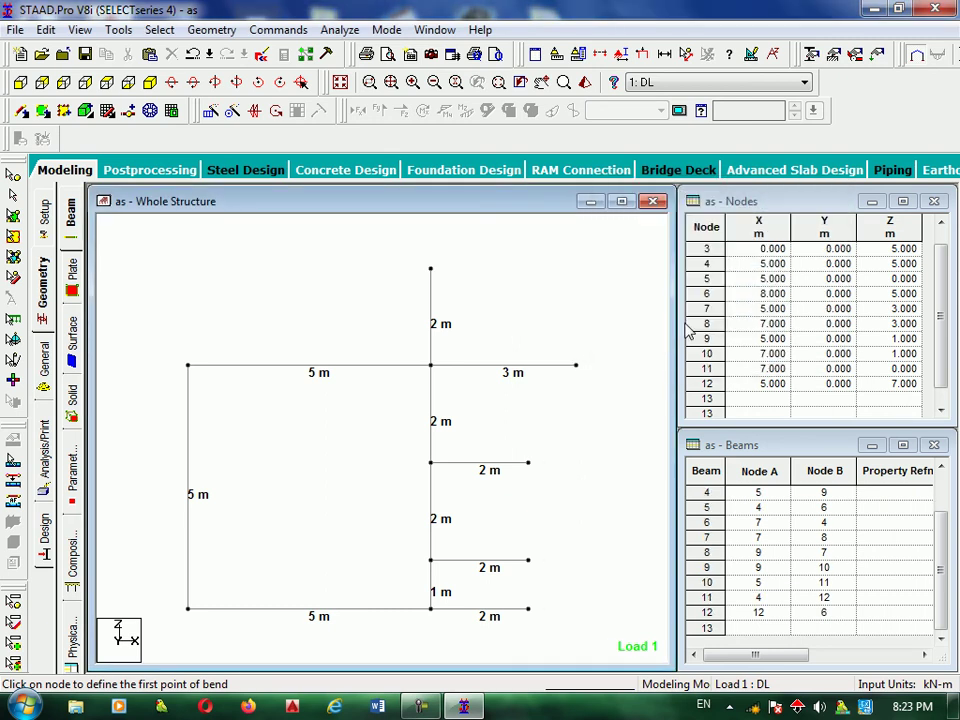
Add another curved beam between the same two nodes with a 2 m radius of curvature and a 90° gamma angle
left_click(431, 268)
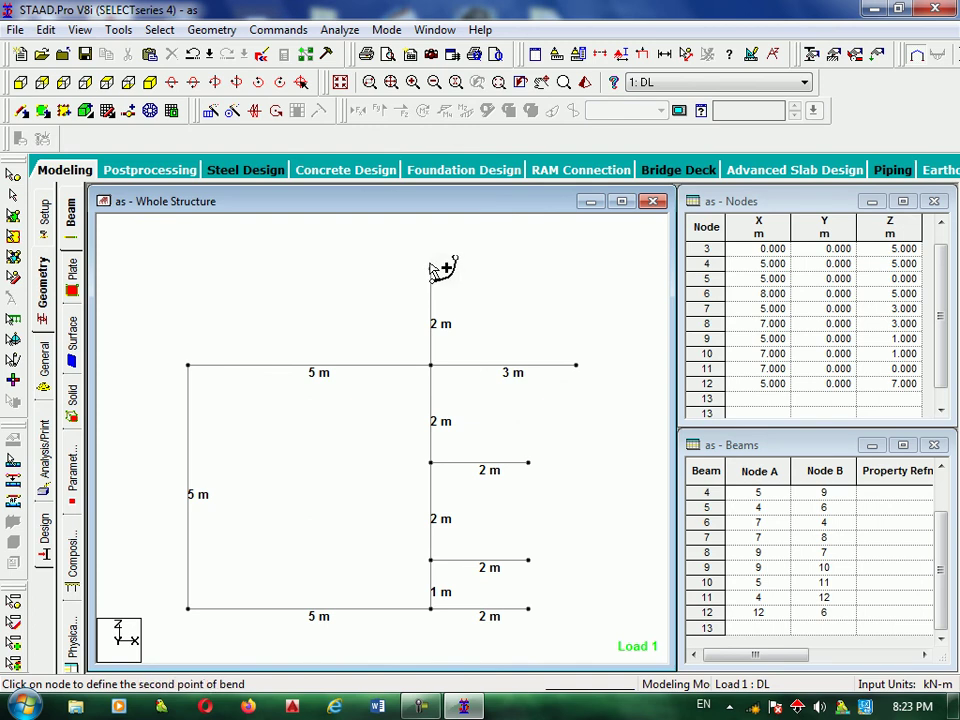
left_click(572, 368)
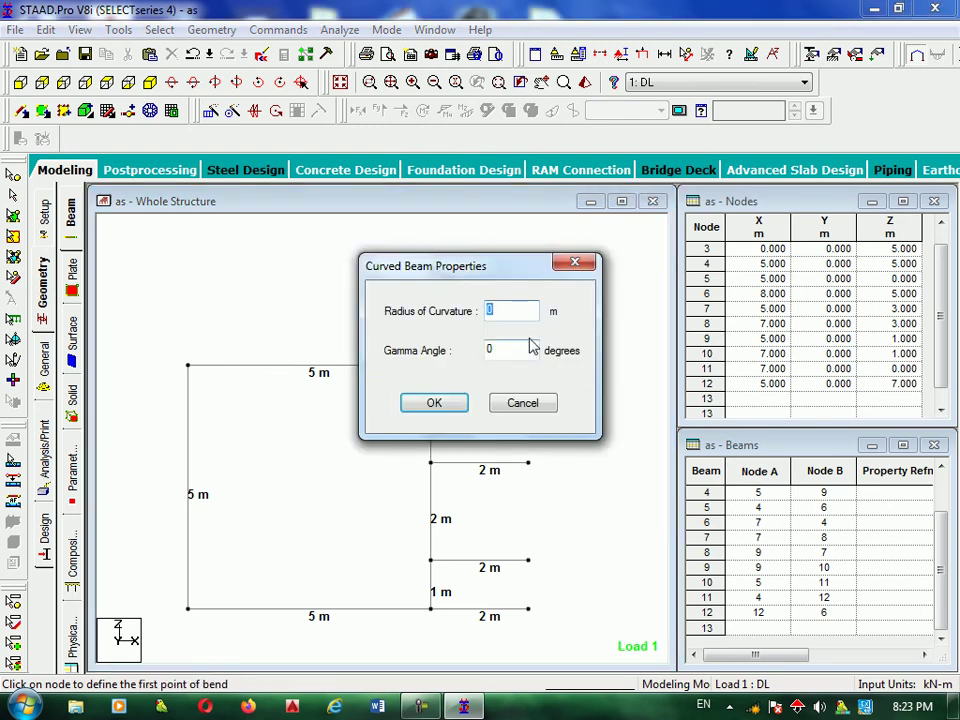
key("Tab")
type("90")
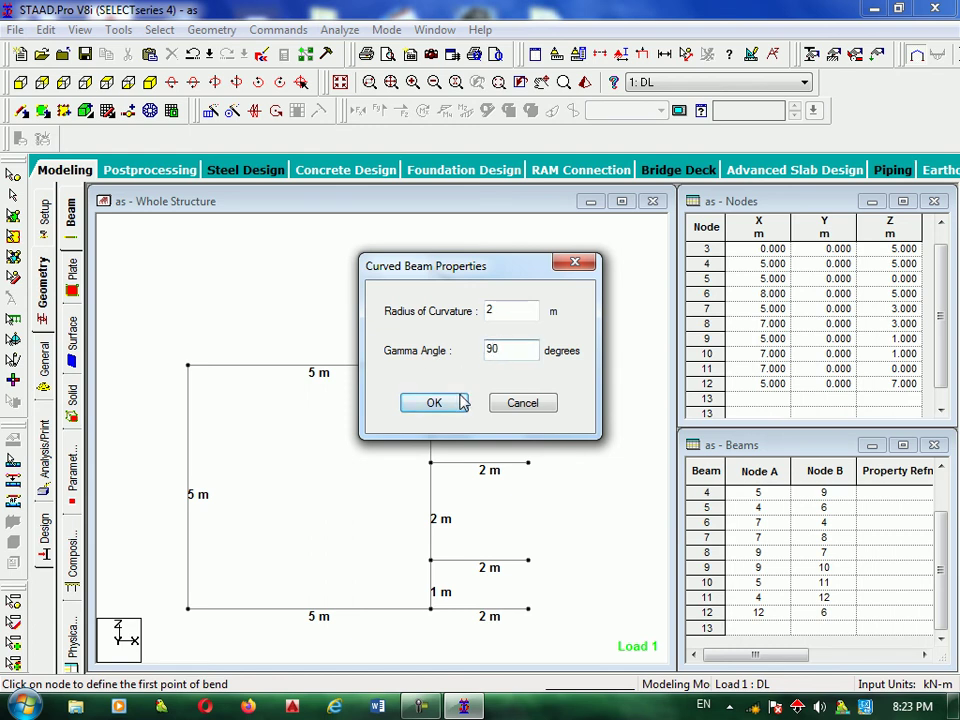
left_click(433, 402)
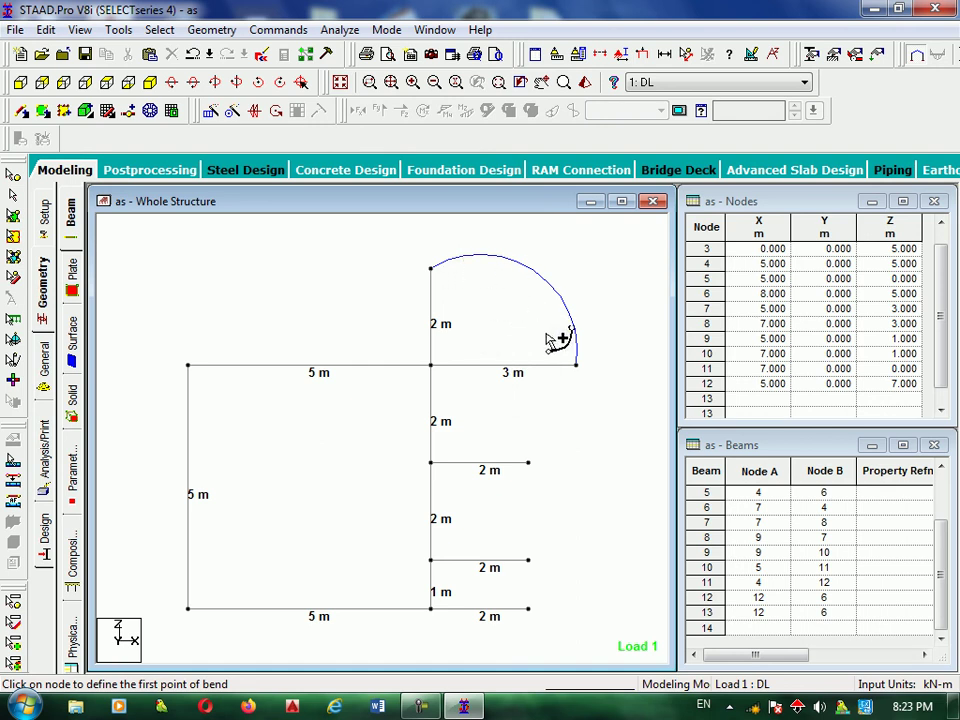
Add a third curved beam from X = 5 m, Z = 7 m to X = 8 m, Z = 5 m with a 2 m radius of curvature
left_click(431, 268)
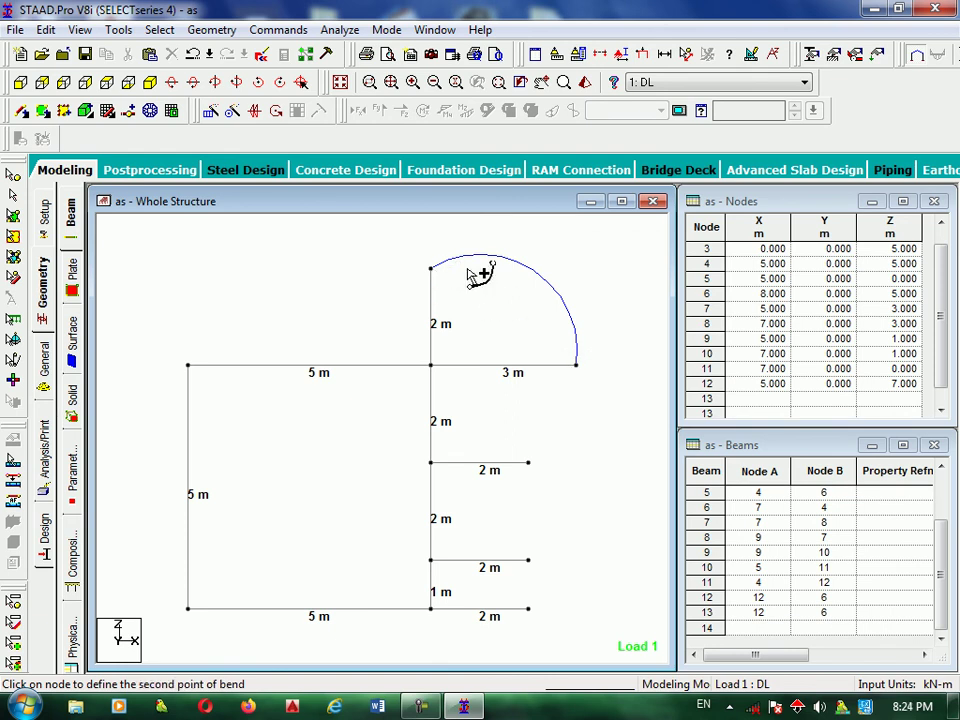
left_click(577, 367)
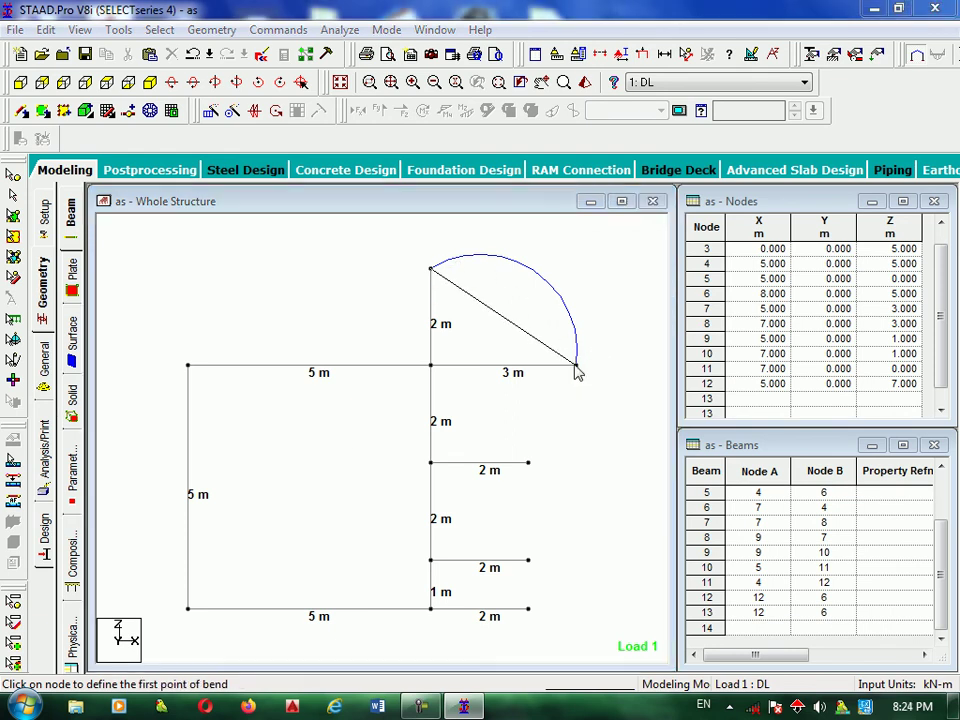
type("2")
key("Tab")
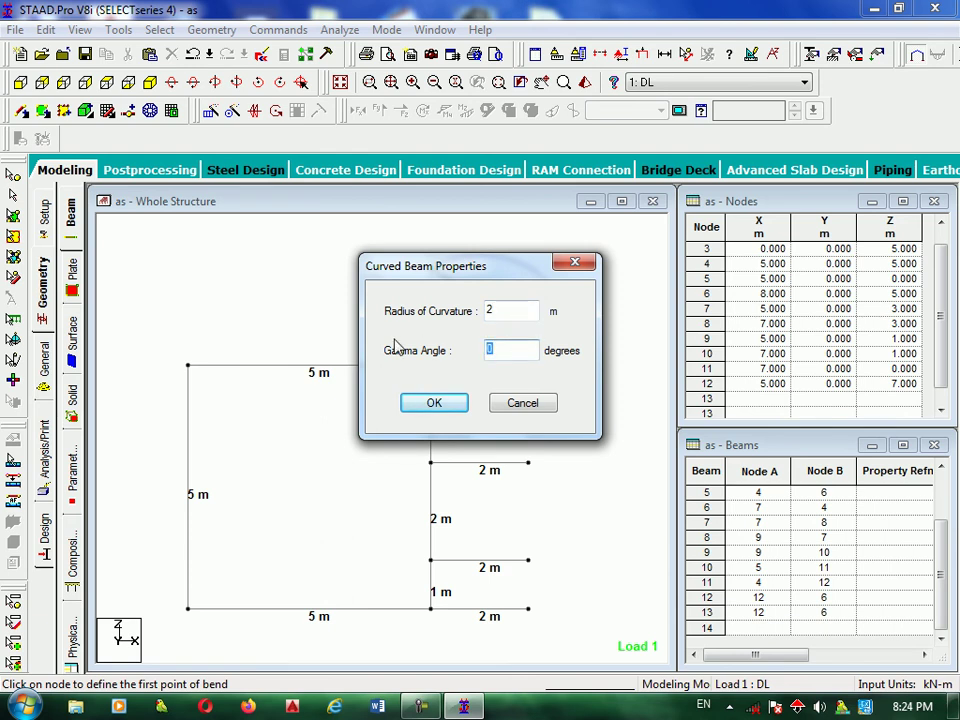
left_click(436, 402)
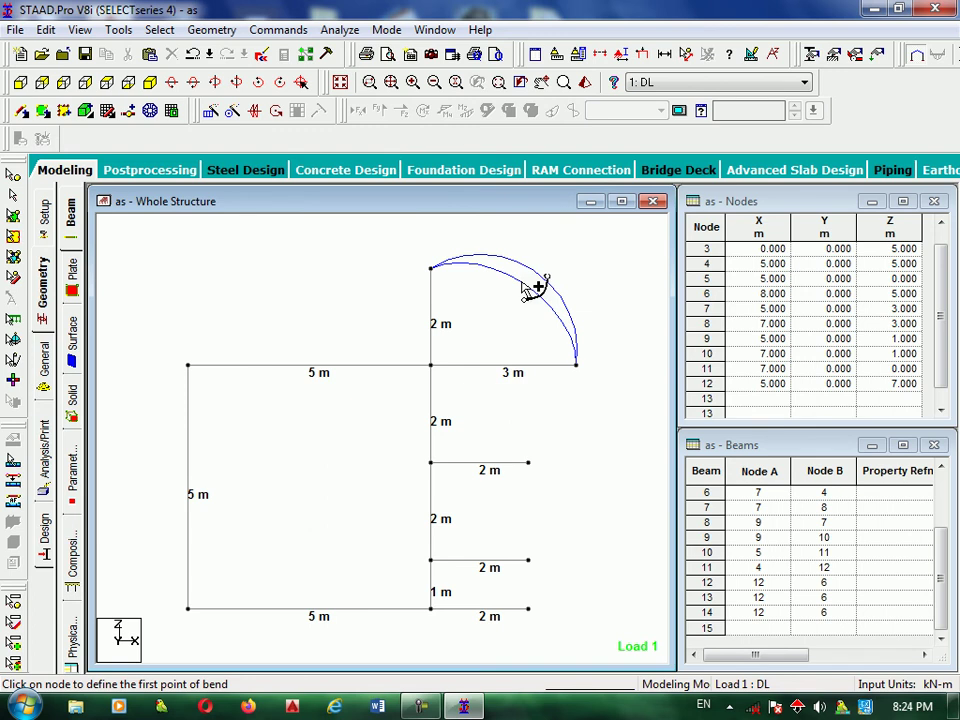
left_click(211, 30)
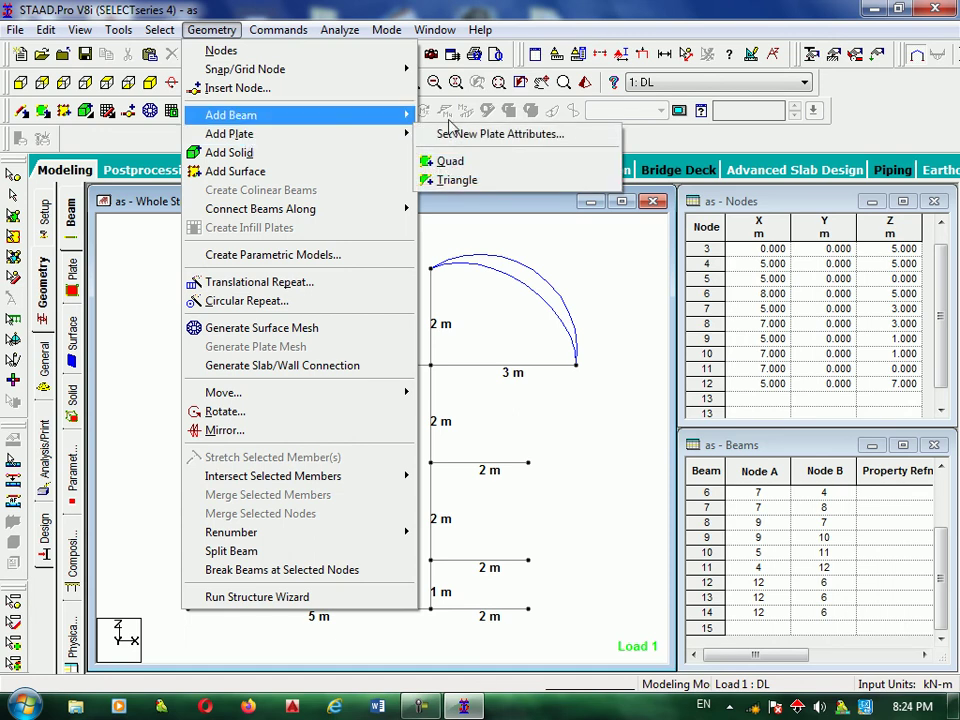
mouse_move(241, 117)
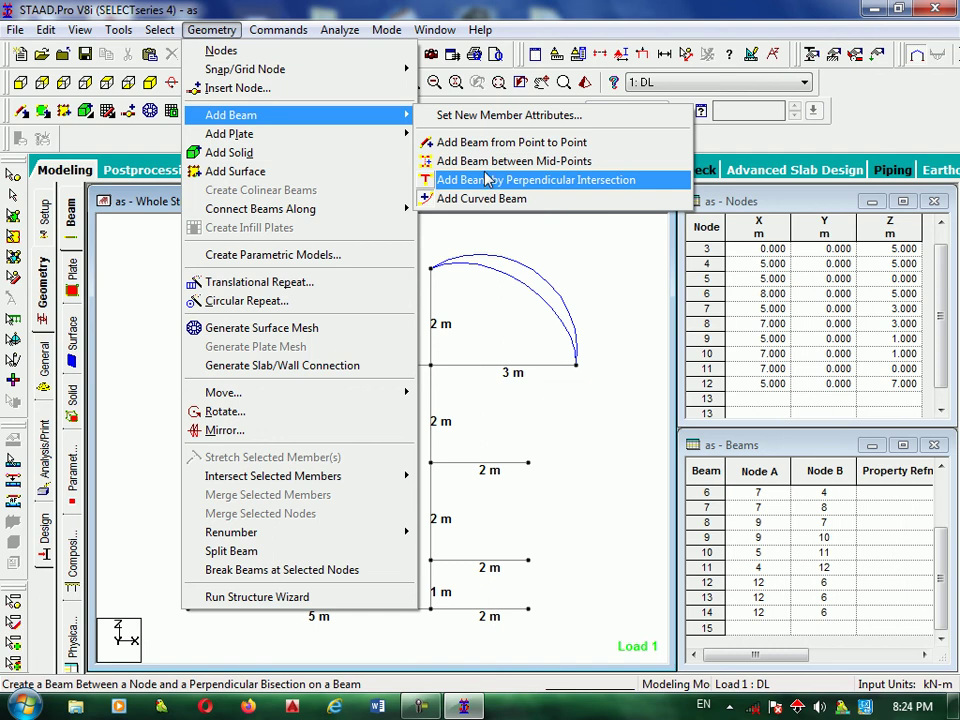
left_click(445, 198)
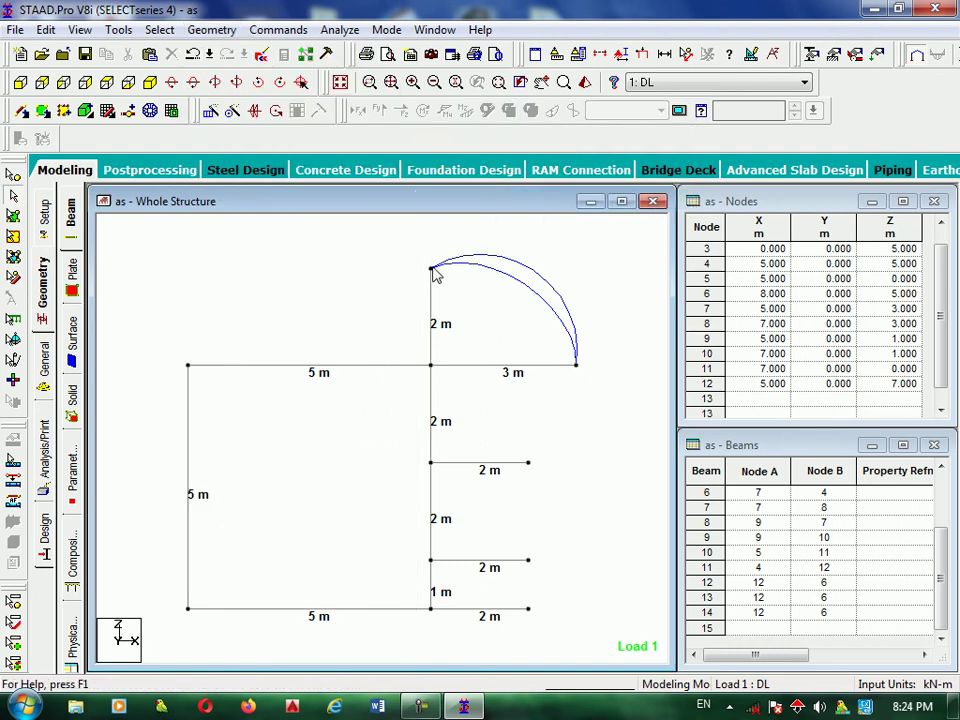
left_click(203, 31)
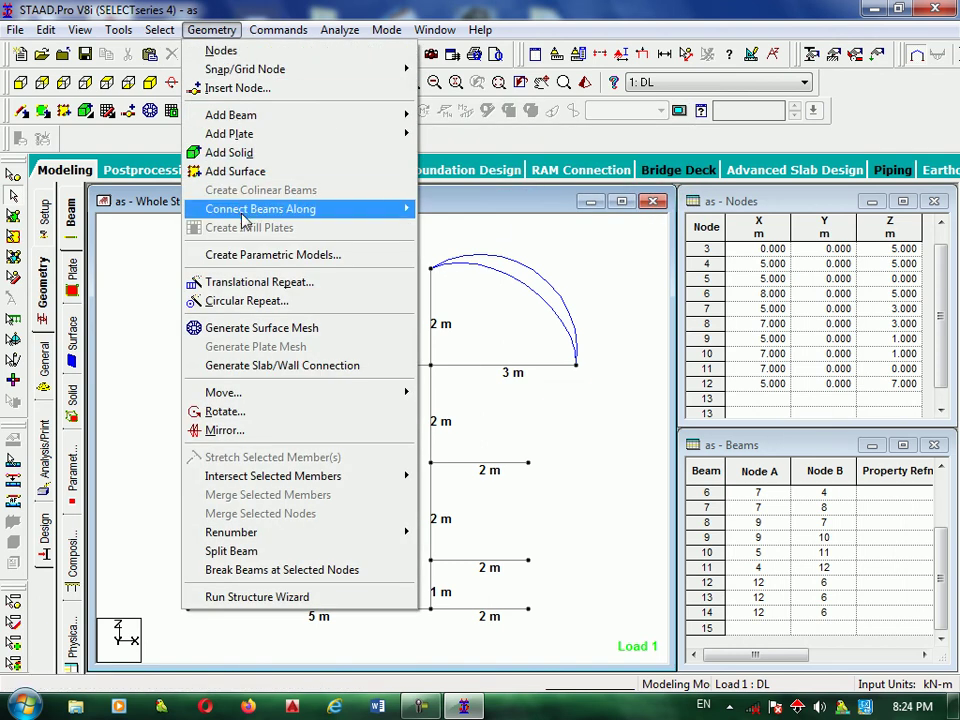
mouse_move(400, 115)
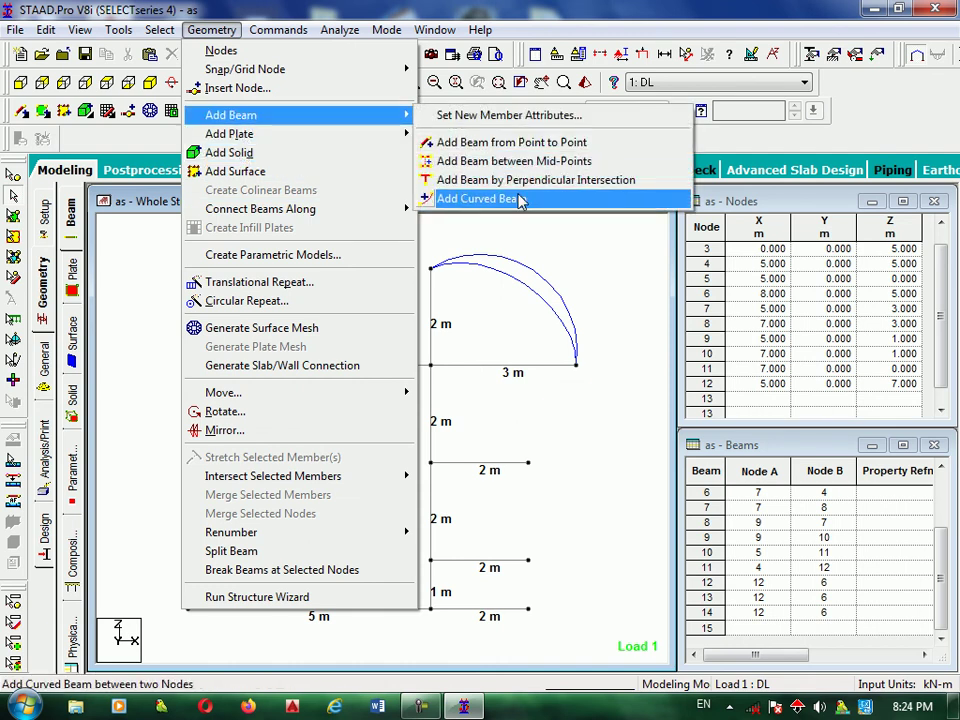
left_click(456, 198)
Add a curved beam from X = 5 m, Z = 7 m to X = 8 m, Z = 5 m with a 2 m radius and 225° gamma angle
left_click(431, 269)
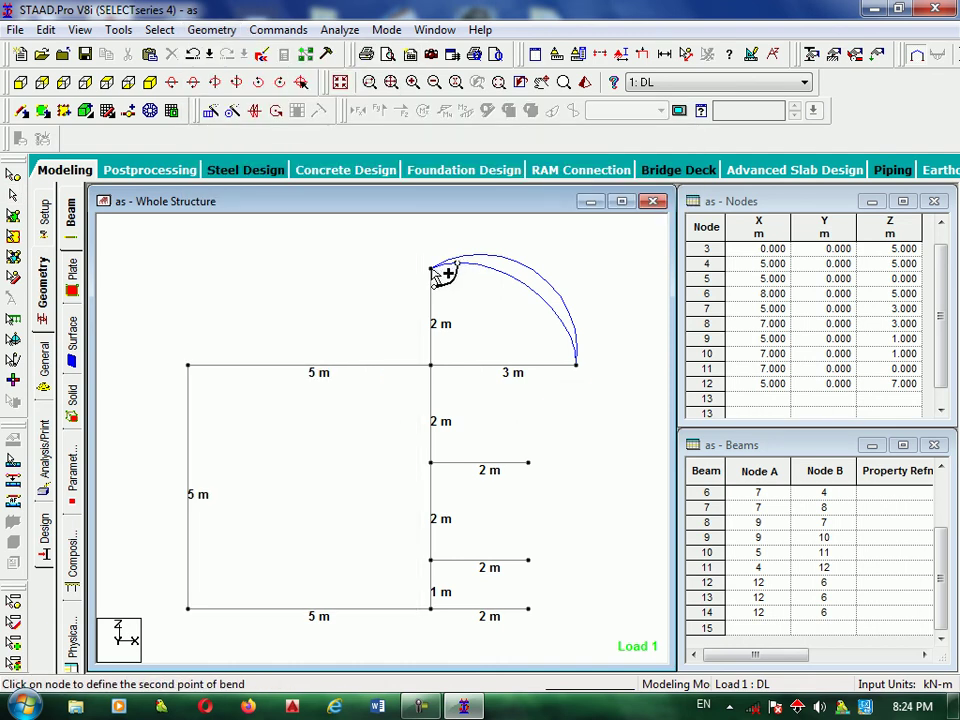
left_click(576, 366)
type("2")
key("Tab")
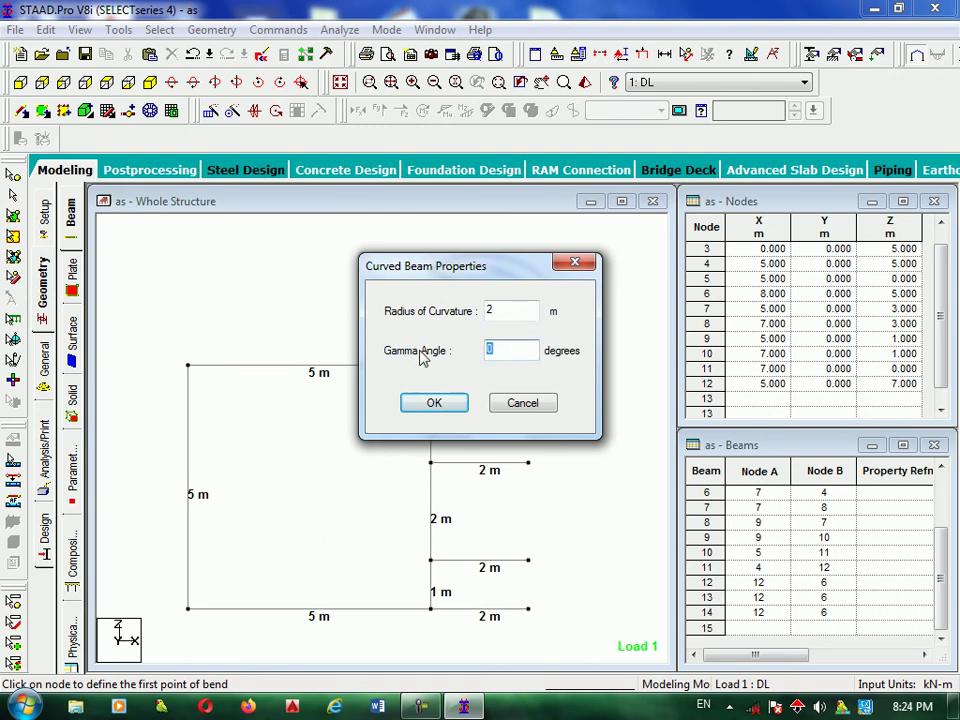
type("225")
left_click(435, 403)
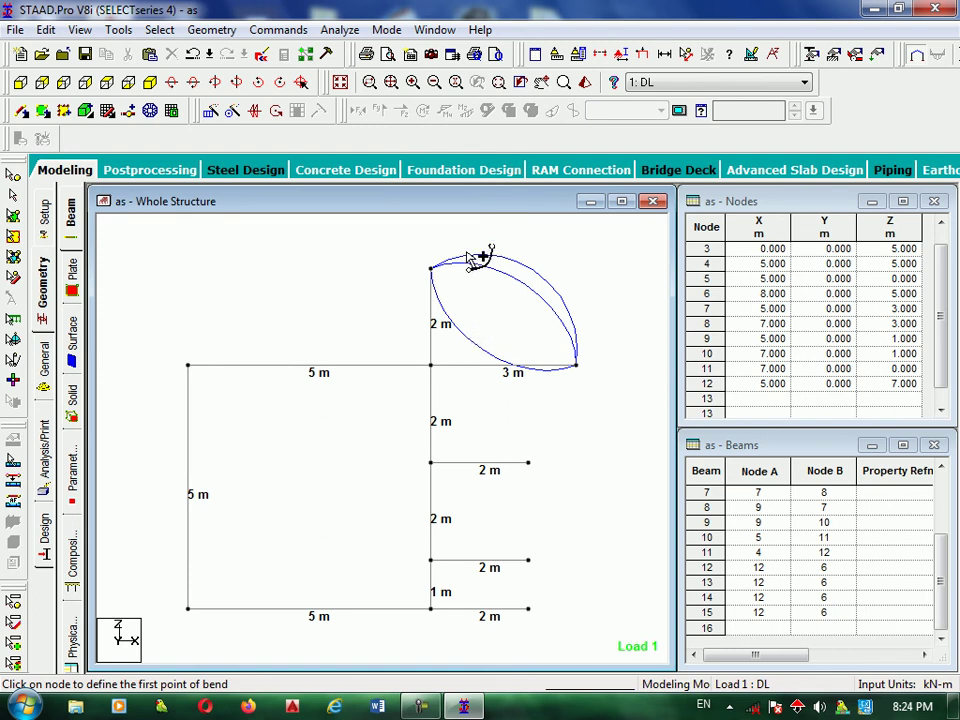
Add one more curved beam between the same two nodes with a -2 m radius of curvature and a 90° gamma angle
left_click(432, 269)
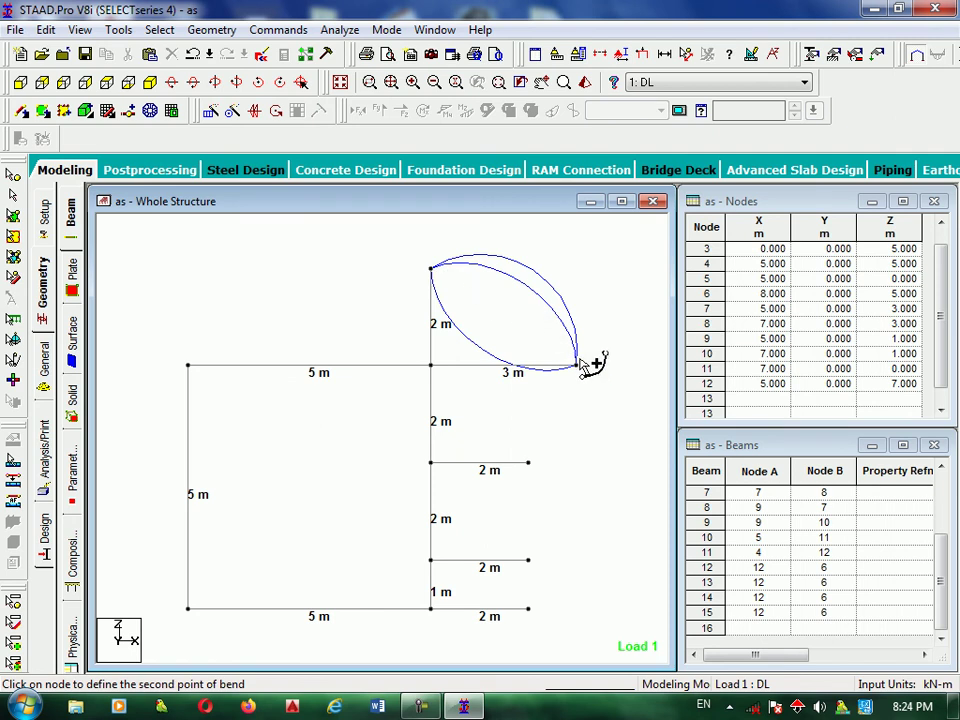
left_click(575, 366)
type("1")
type("2")
key("Tab")
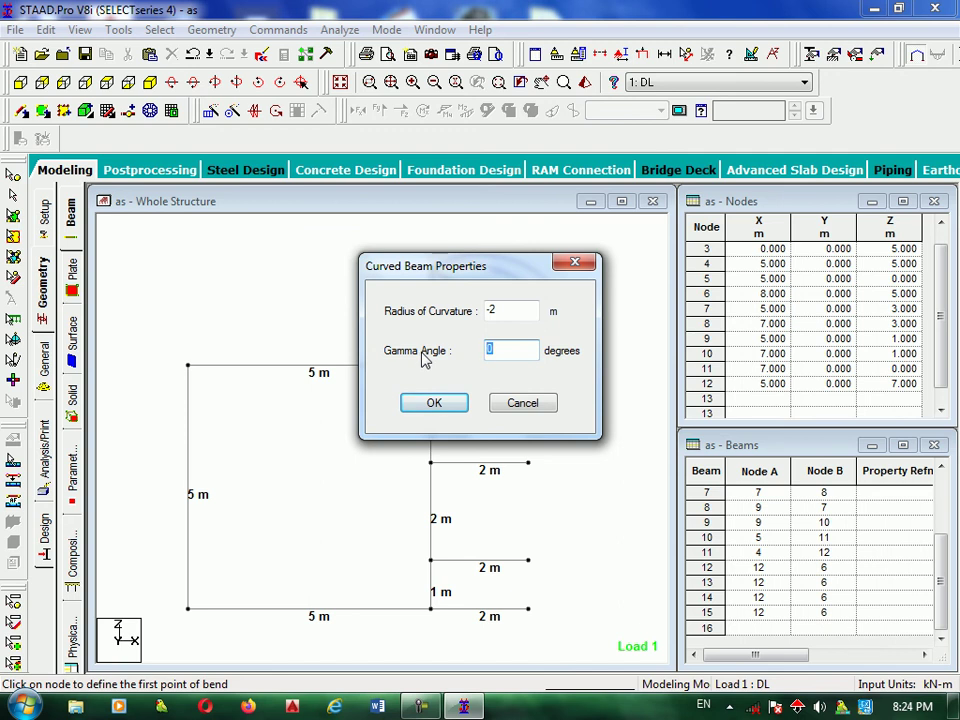
type("50")
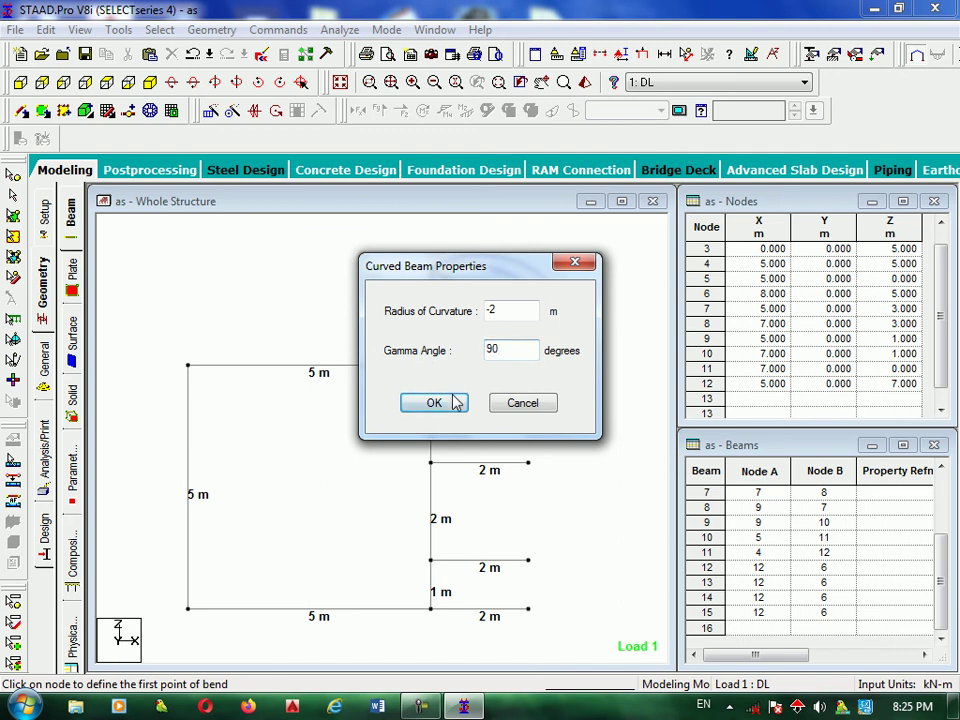
left_click(434, 401)
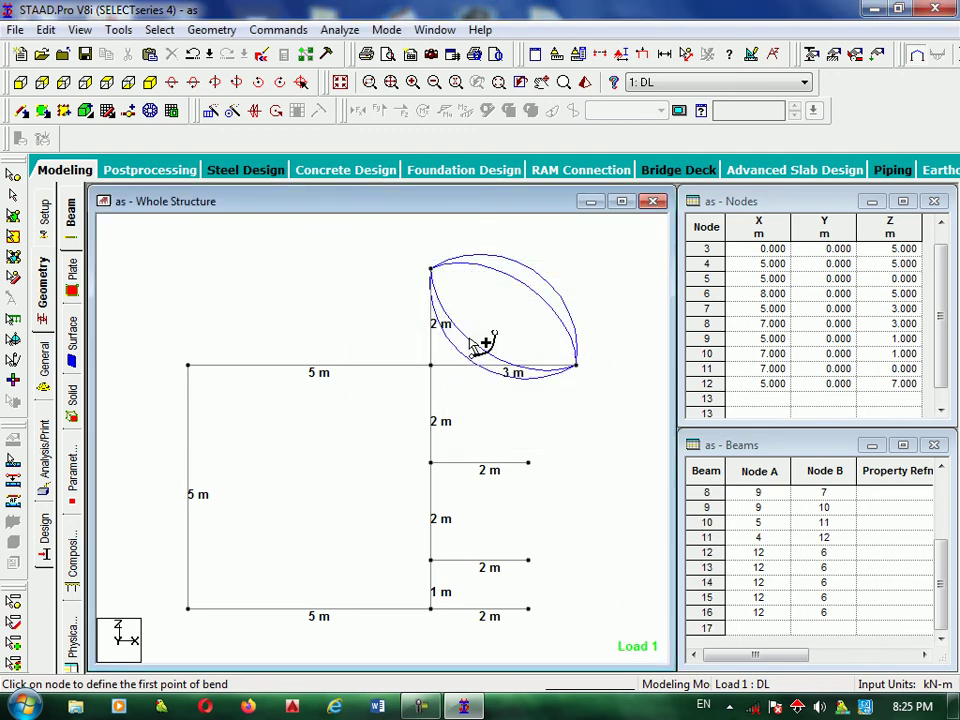
Add a curved beam from X = 7 m, Z = 1 m to X = 7 m, Z = 0 with a 90° gamma angle
left_click(529, 561)
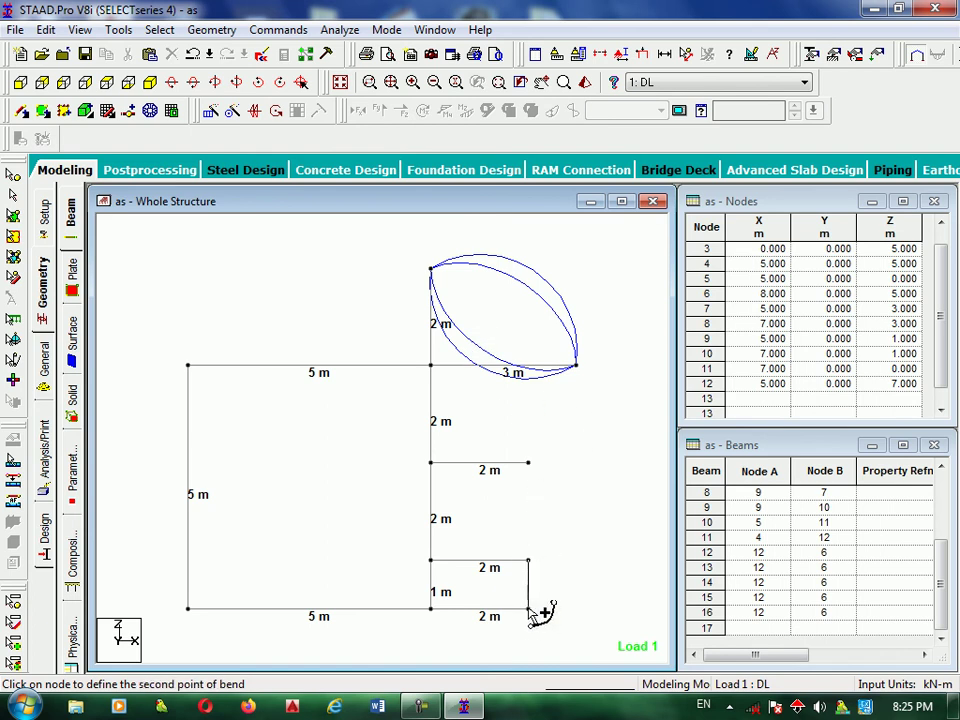
left_click(529, 609)
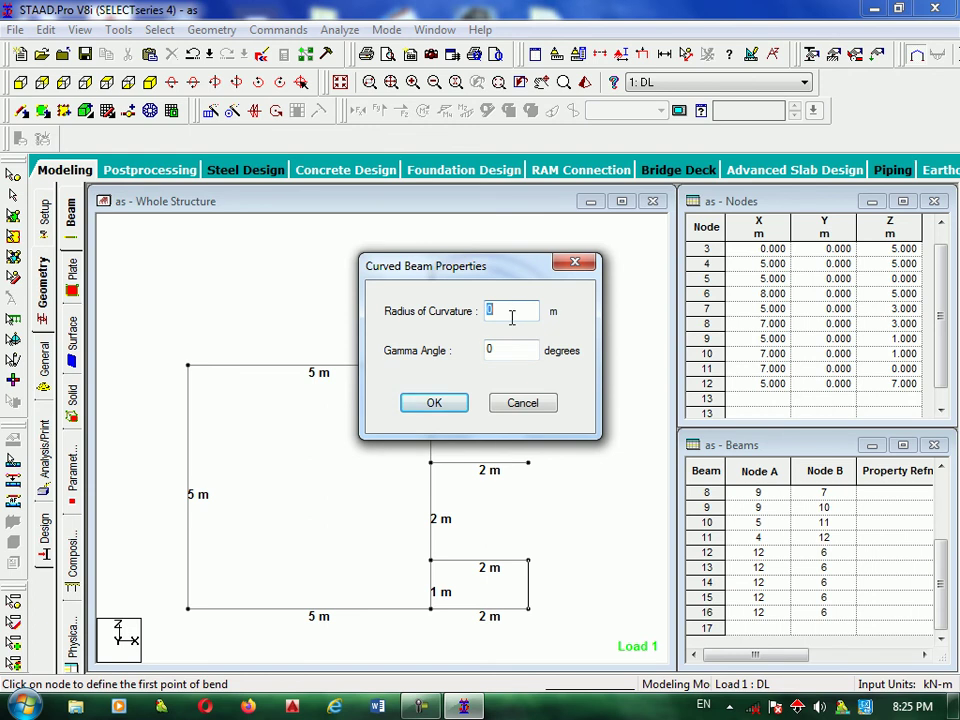
type(".")
double_click(510, 347)
type("90")
left_click(433, 402)
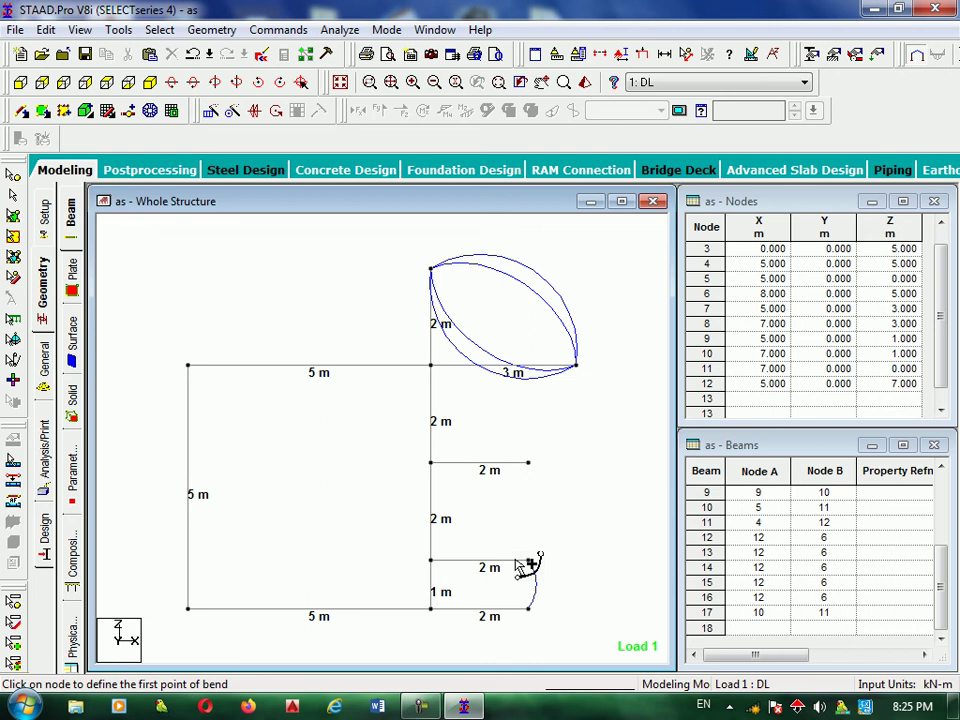
Add a curved beam from X = 7 m, Z = 3 m to X = 7 m, Z = 1 m with a 2.5 m radius and 90° gamma angle
left_click(530, 463)
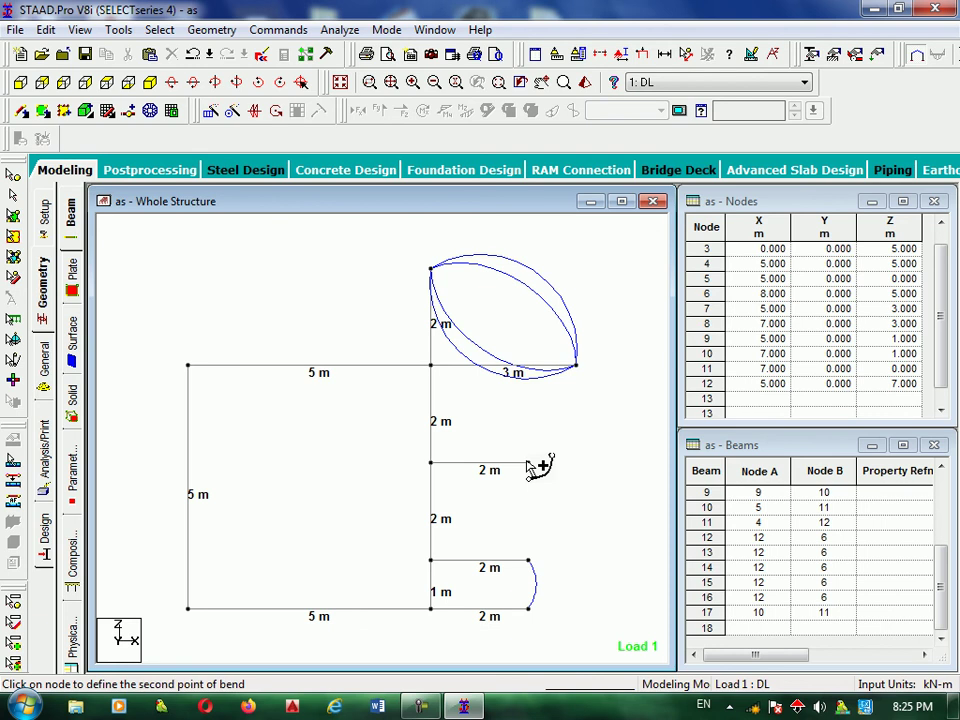
left_click(529, 562)
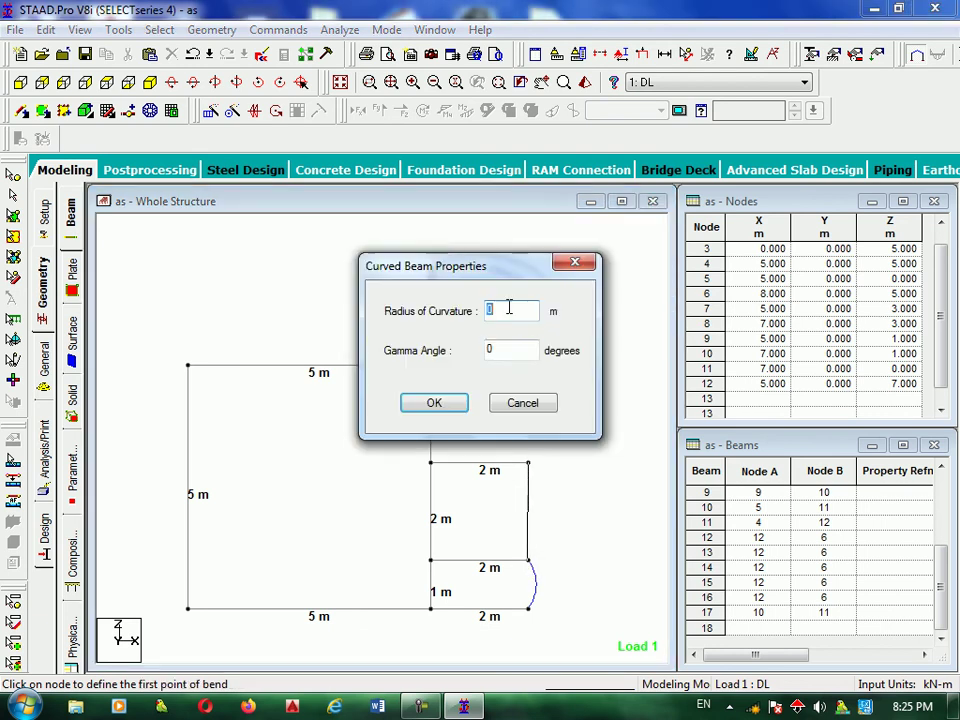
type("2")
type("2")
key("Tab")
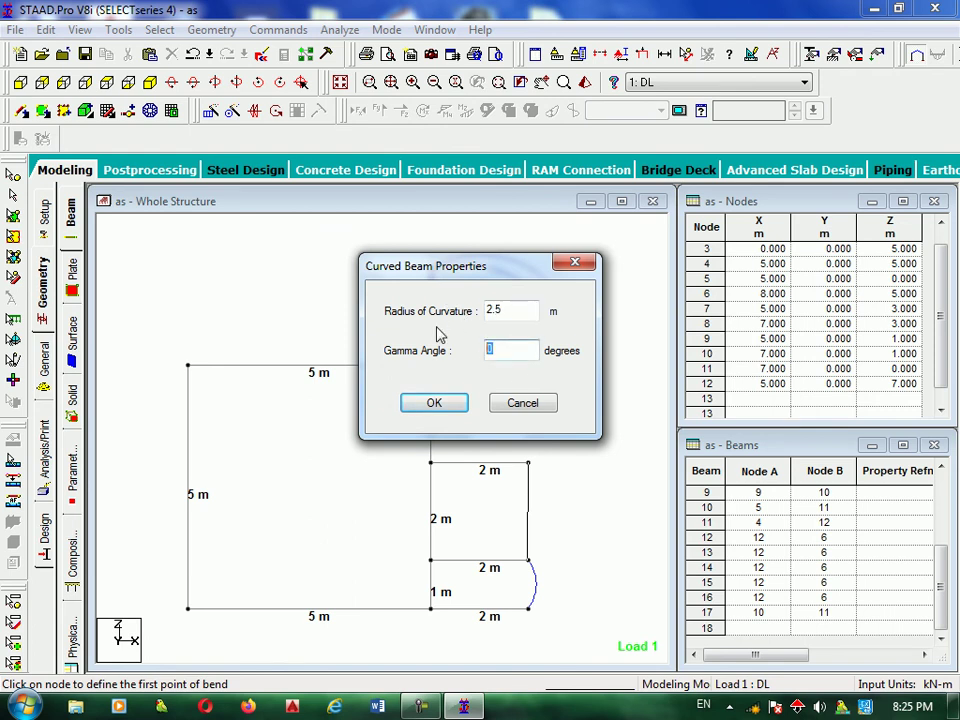
type("90")
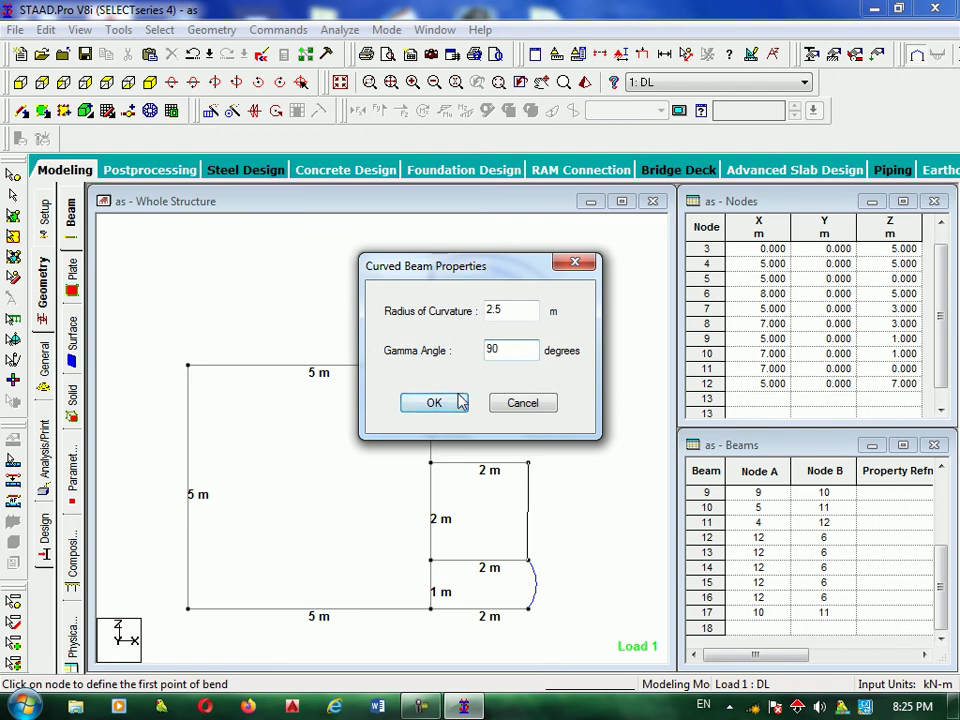
left_click(433, 402)
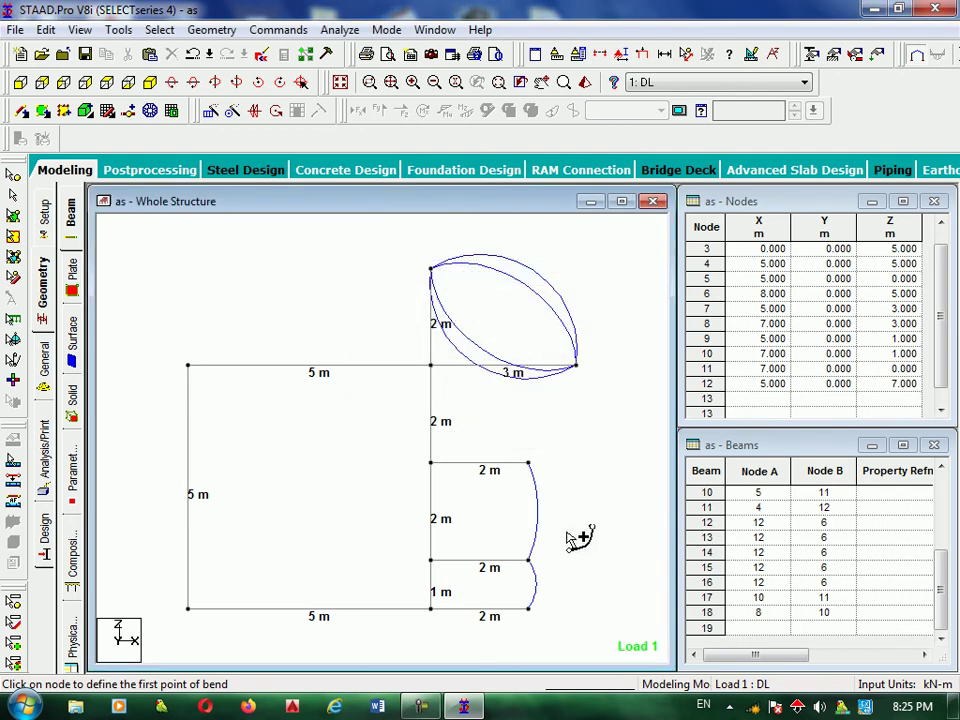